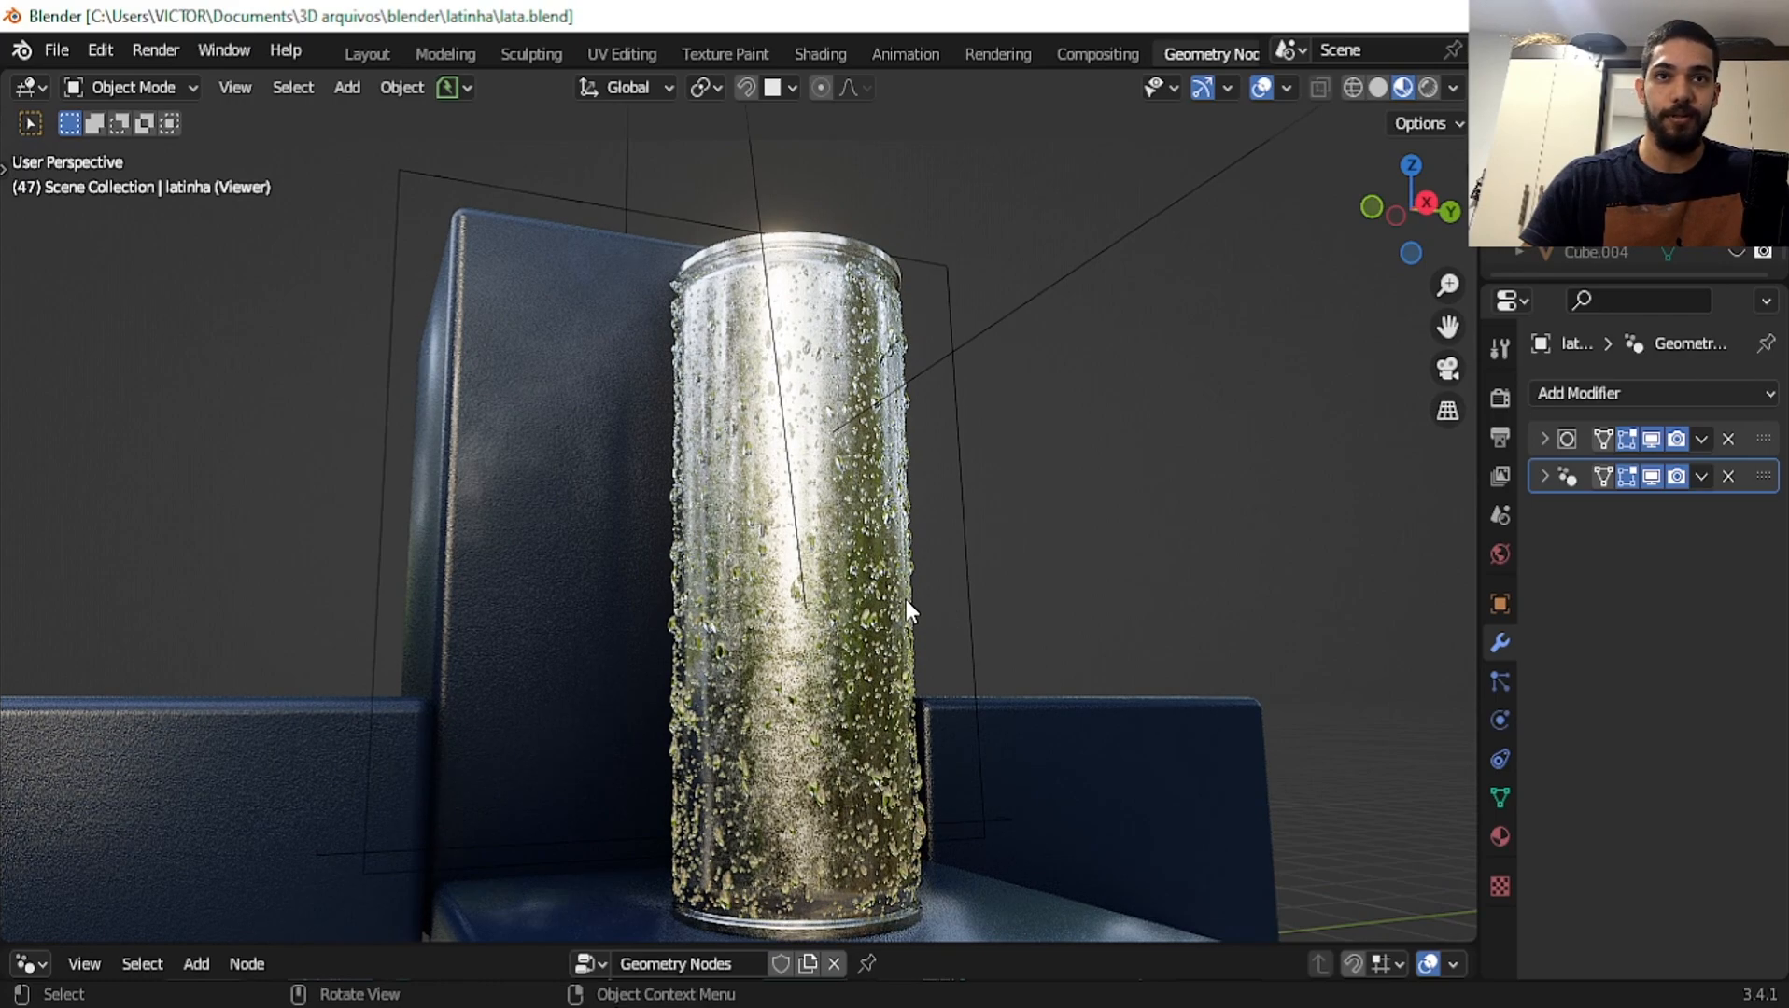
Show the scene in Solid shading and examine the water droplets on the can from a closer, raised angle
key(z)
click(913, 530)
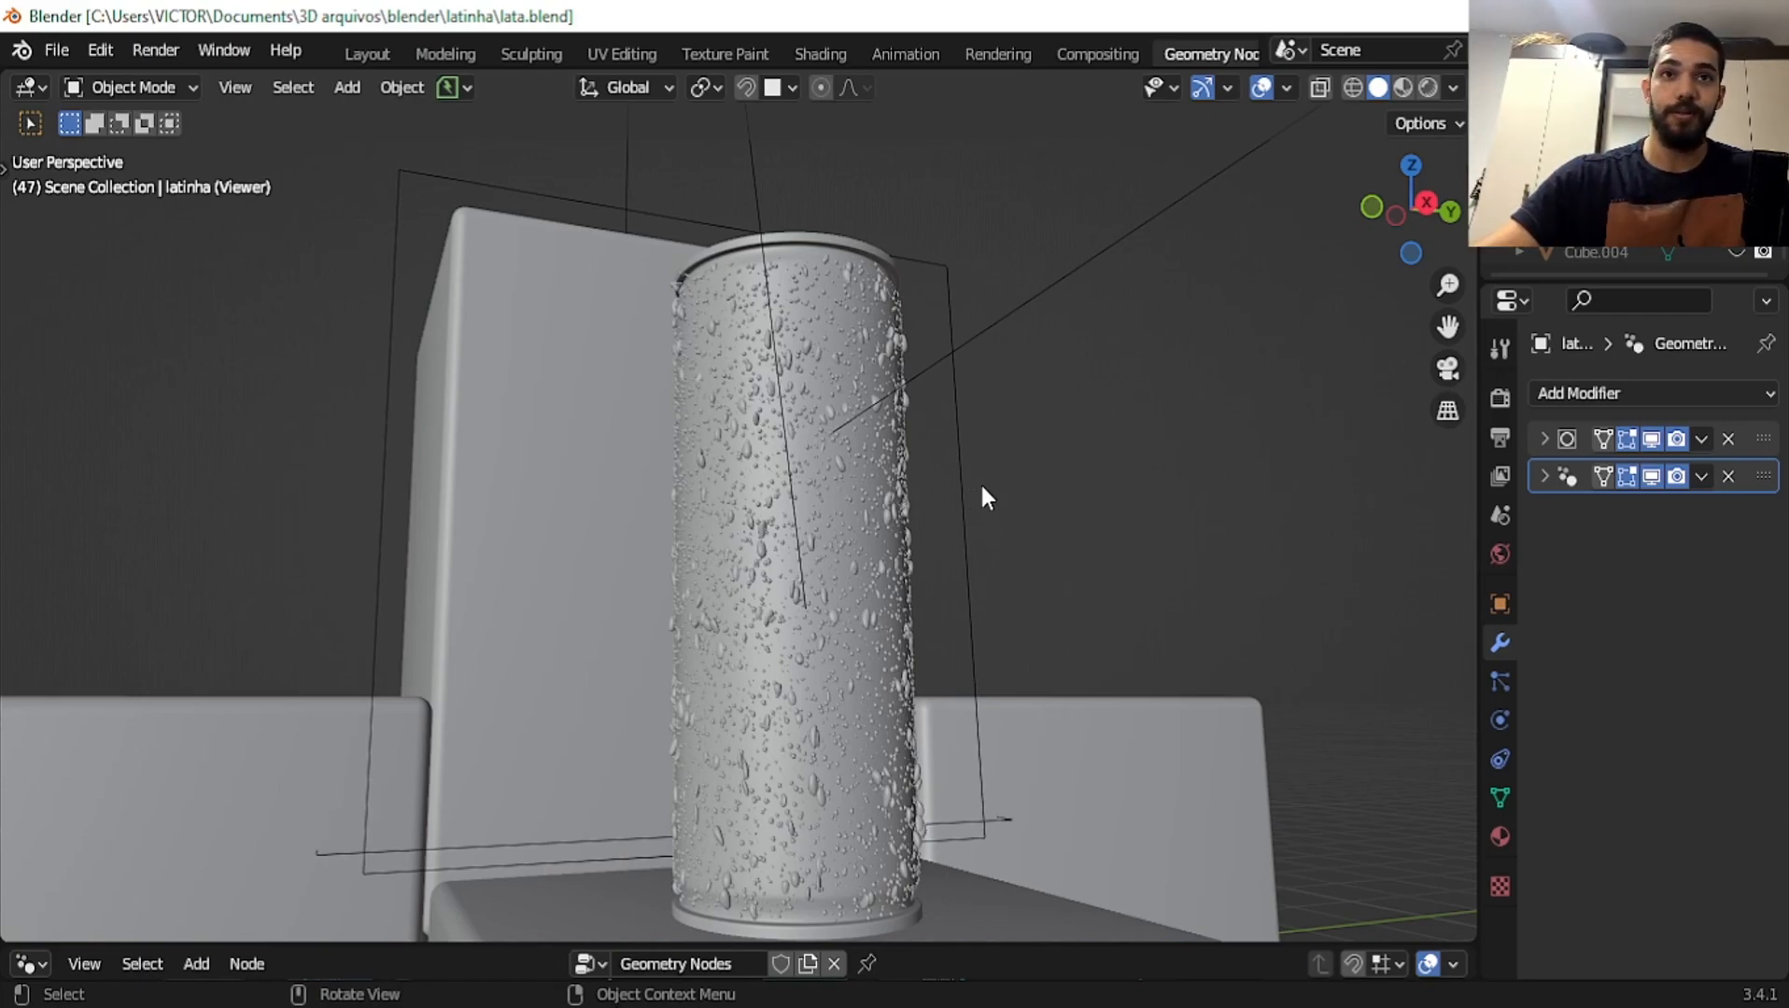
middle_drag(1047, 489, 923, 649)
scroll(923, 545, up, 2)
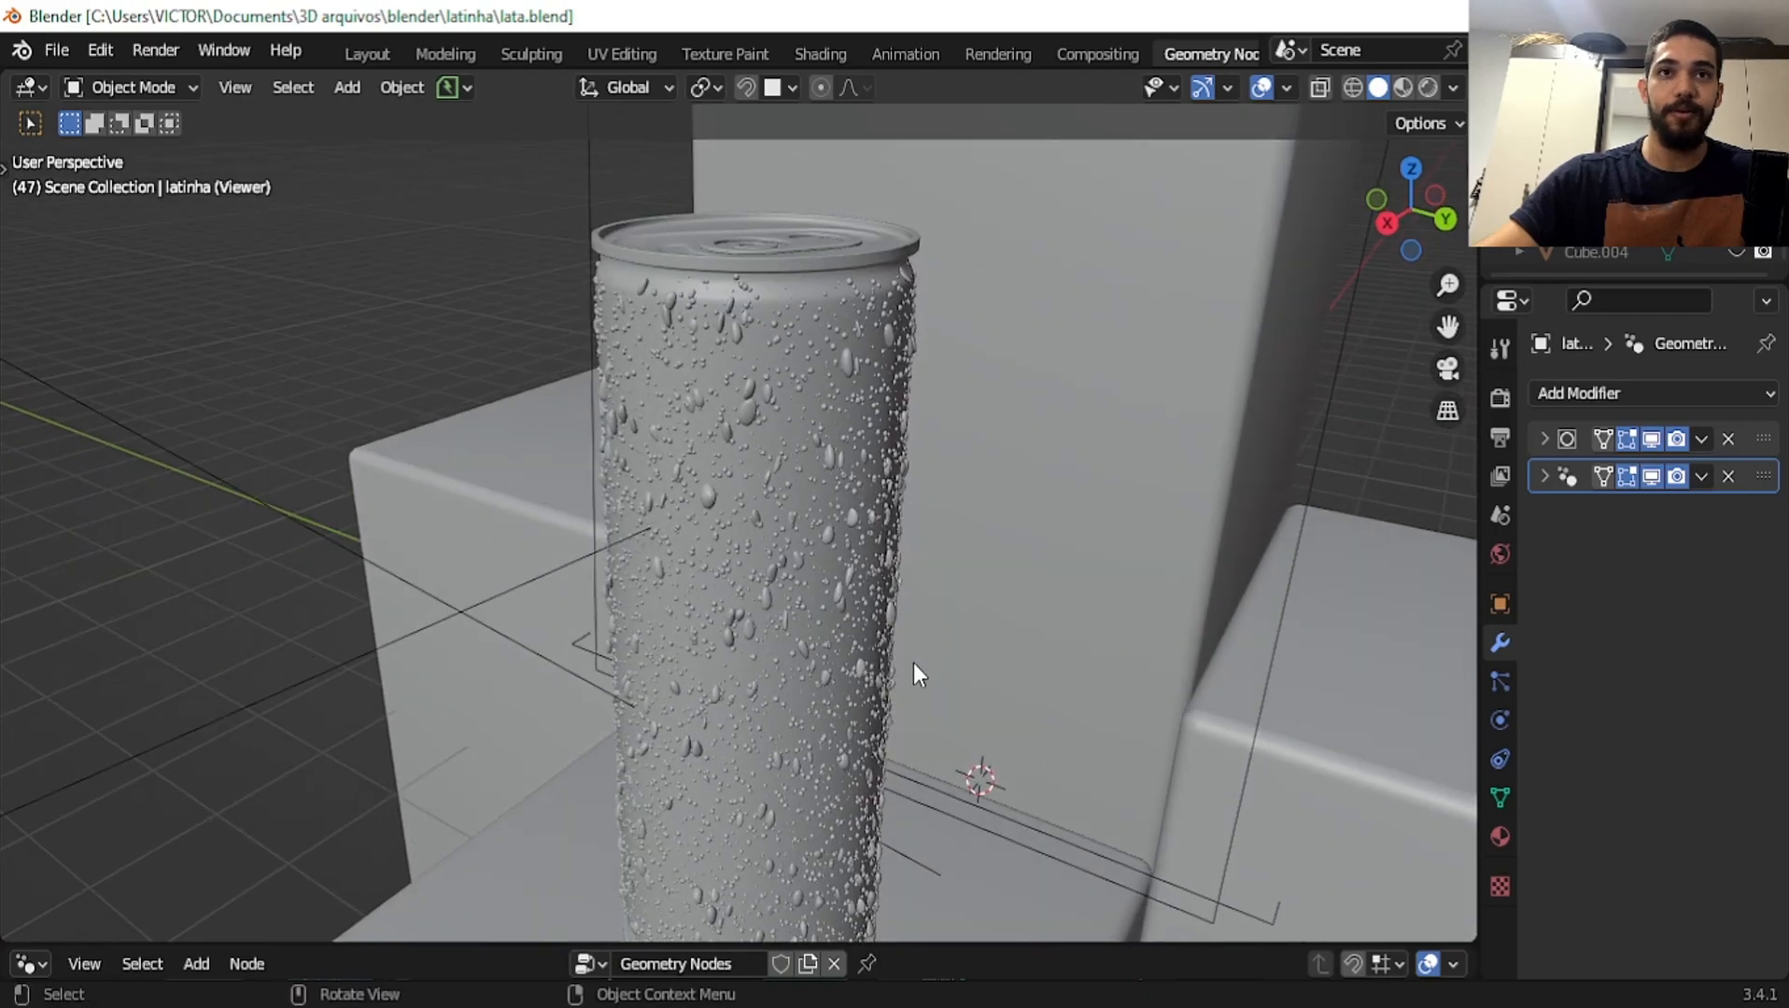
Show the scene in Material Preview shading and inspect the wet can from several angles
key(z)
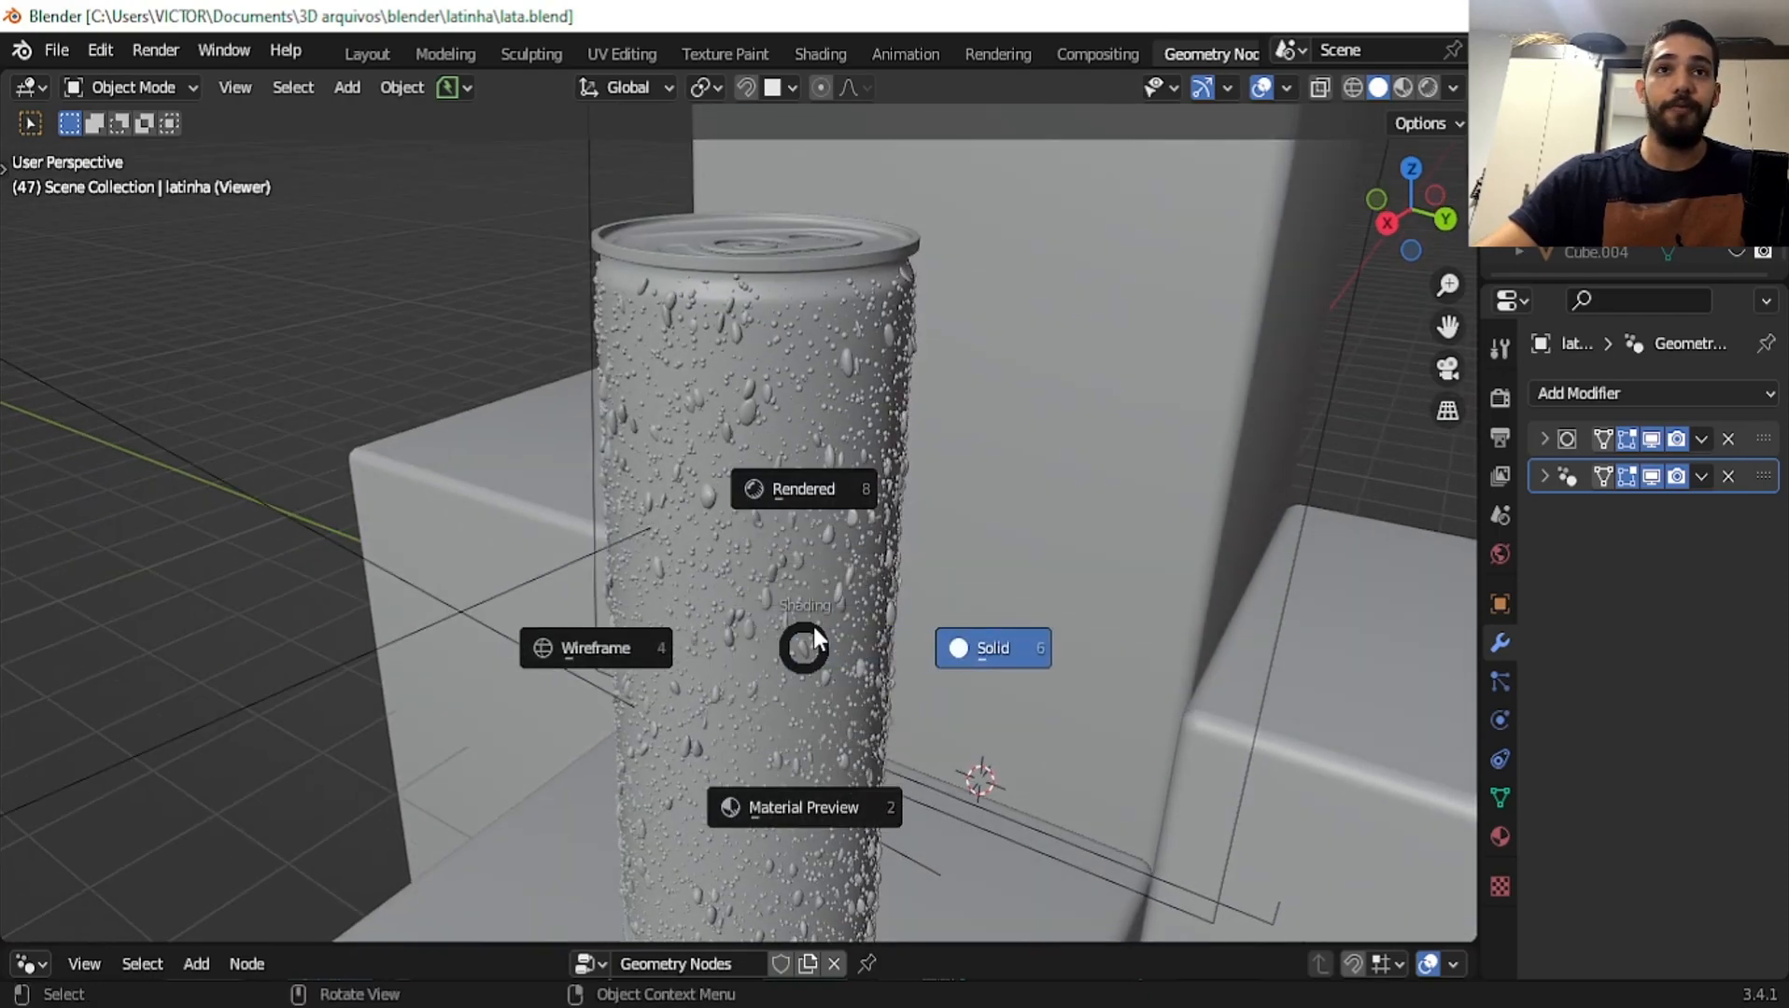
click(829, 823)
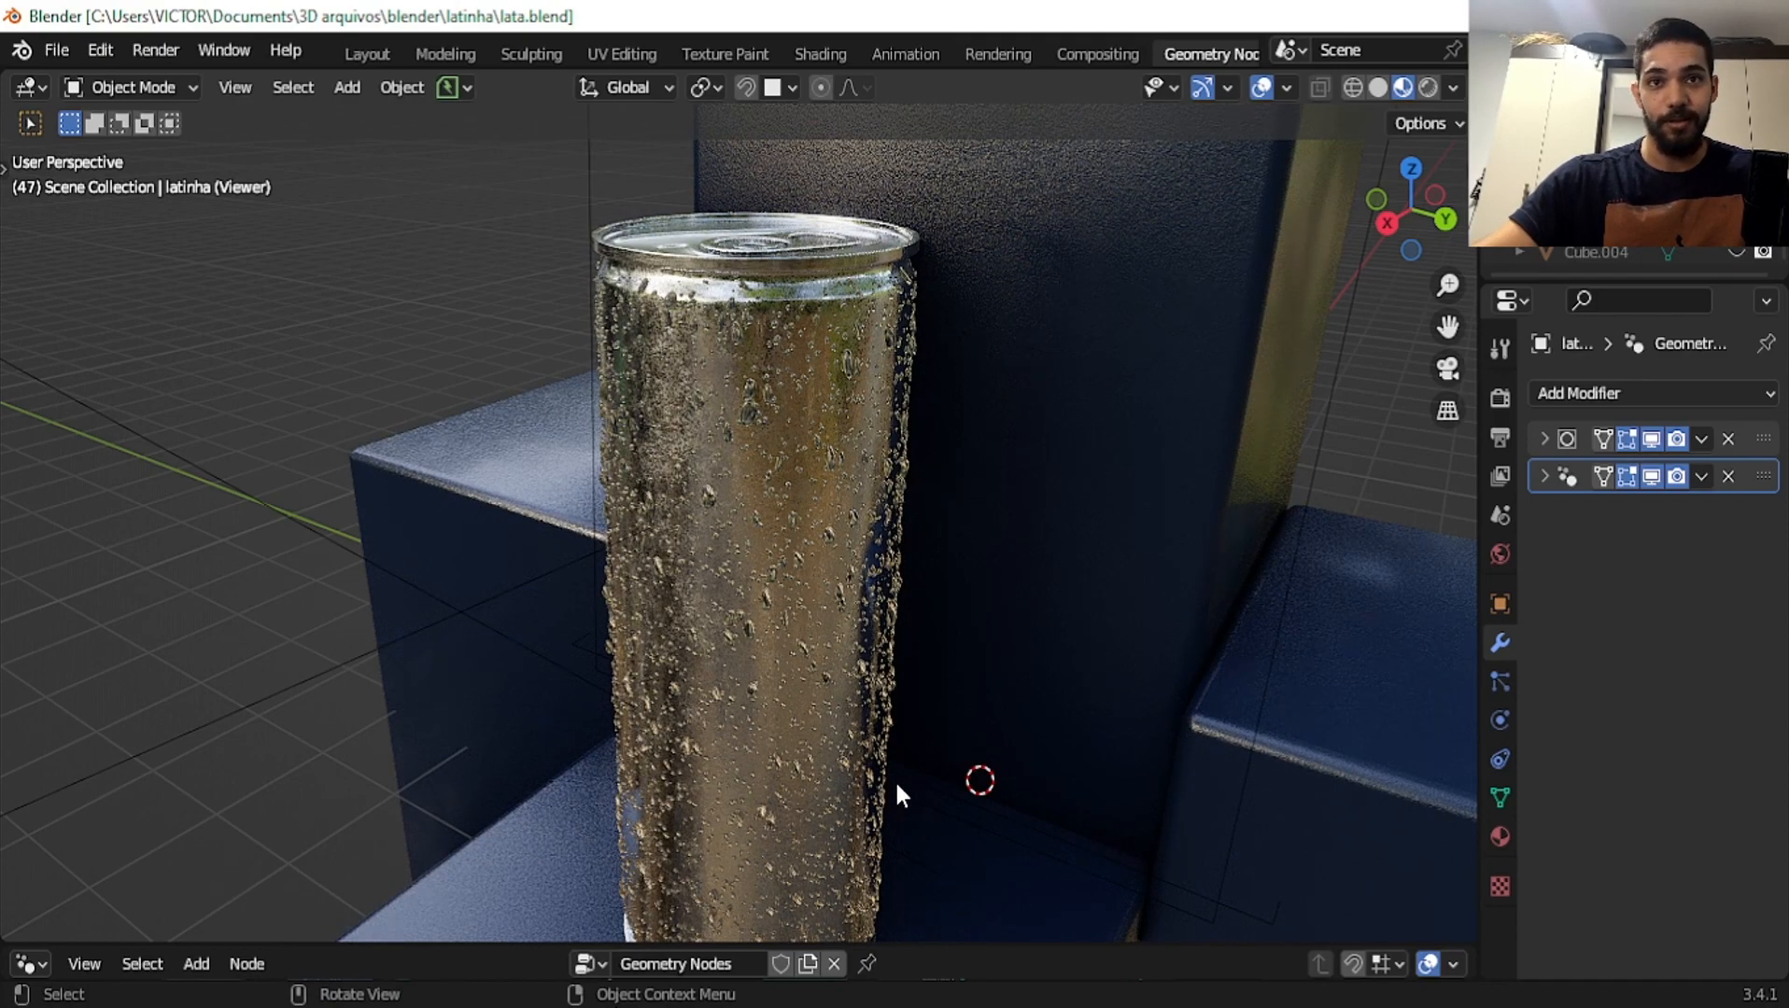
shift+middle_drag(896, 723, 892, 655)
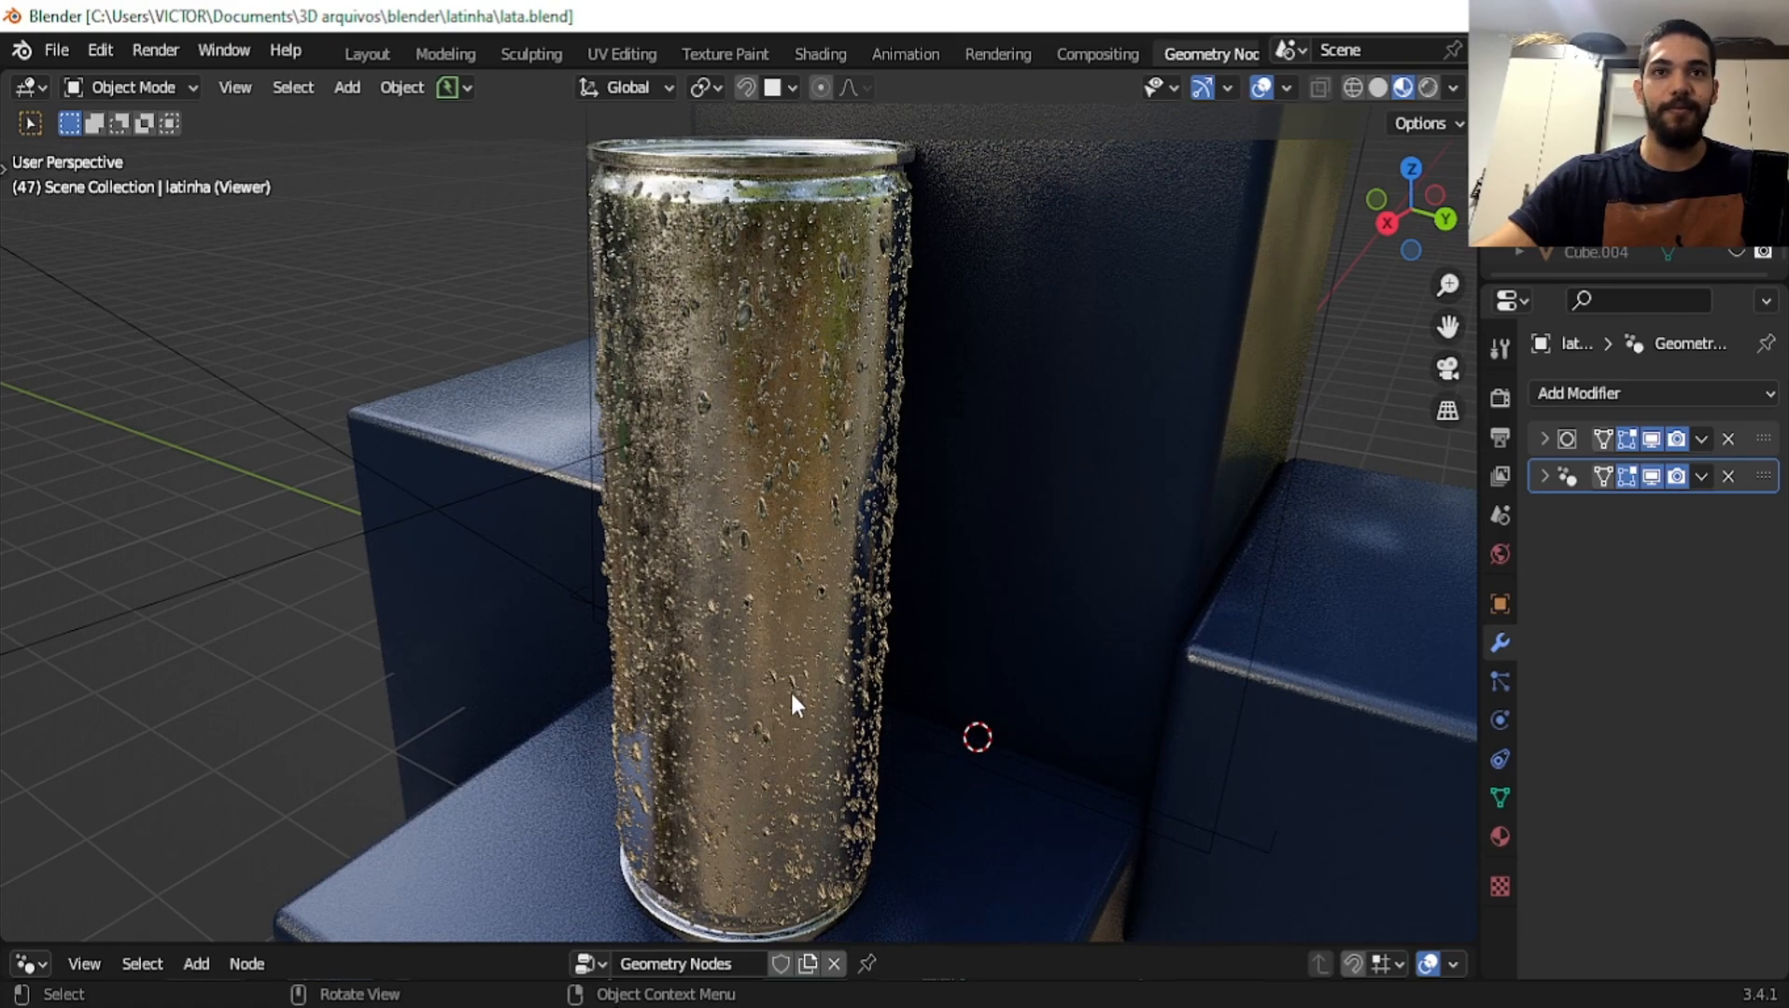
middle_drag(779, 692, 854, 640)
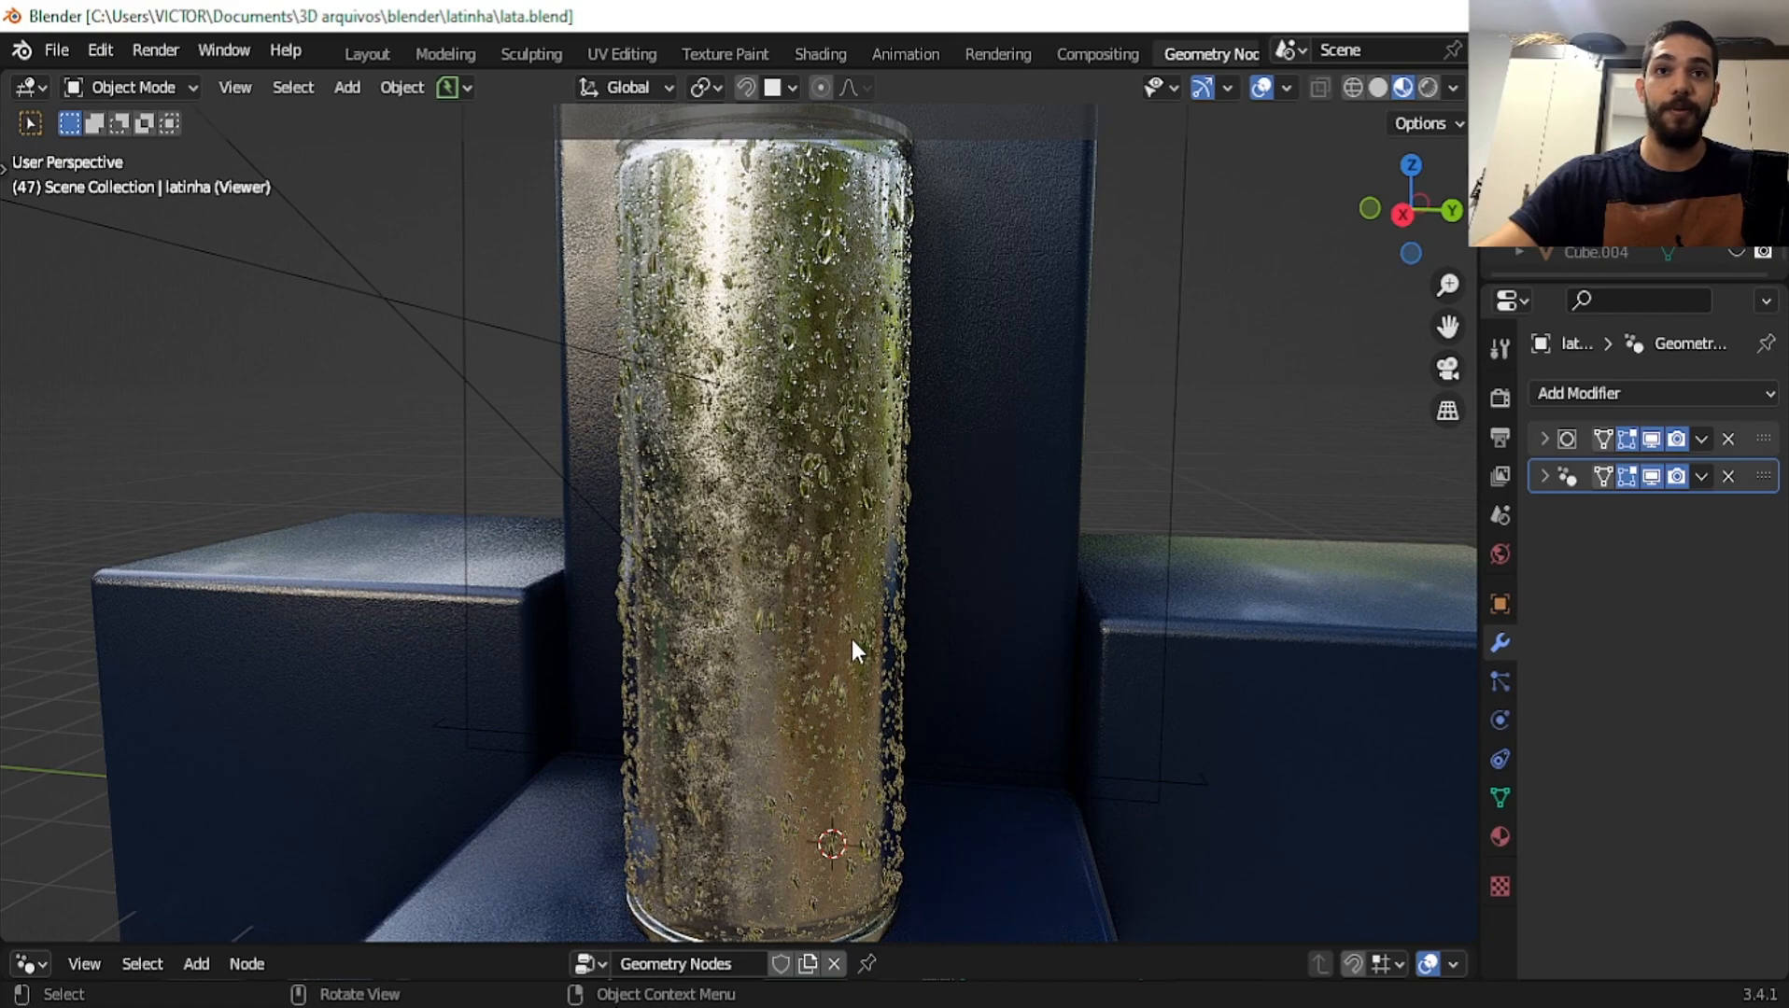
scroll(853, 639, down, 2)
Preview the scene in Rendered shading through the scene camera
key(z)
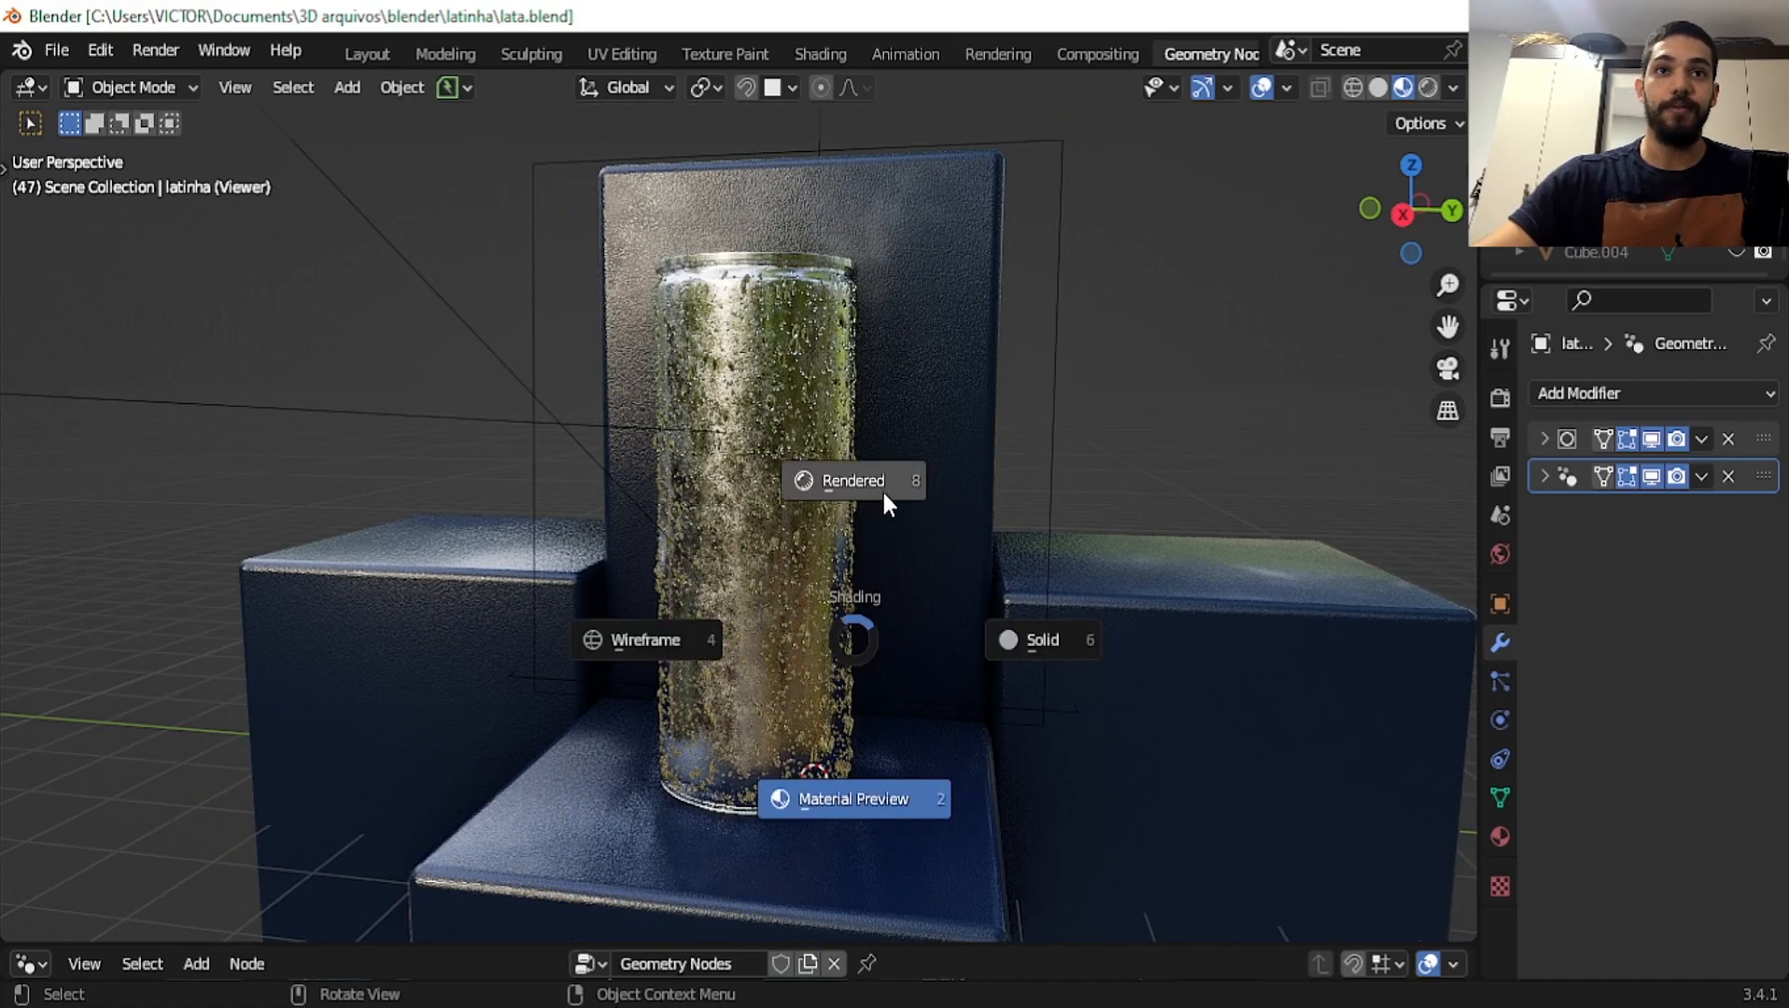
click(883, 493)
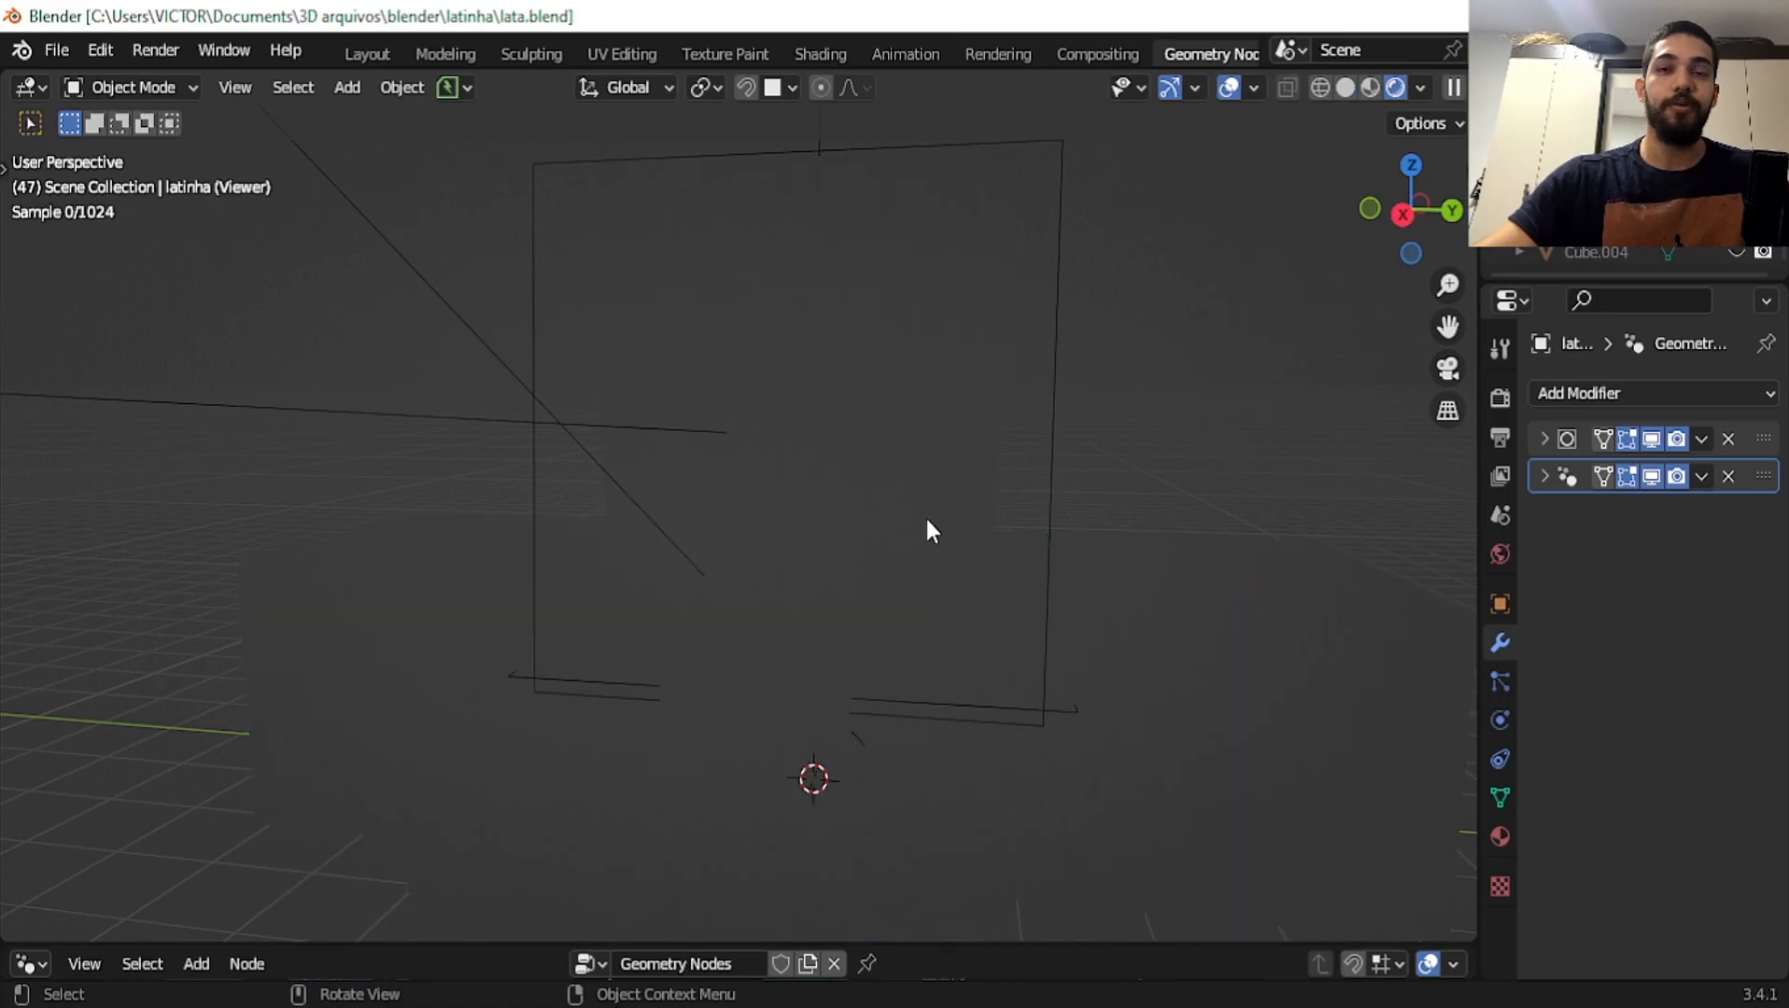
key(grave)
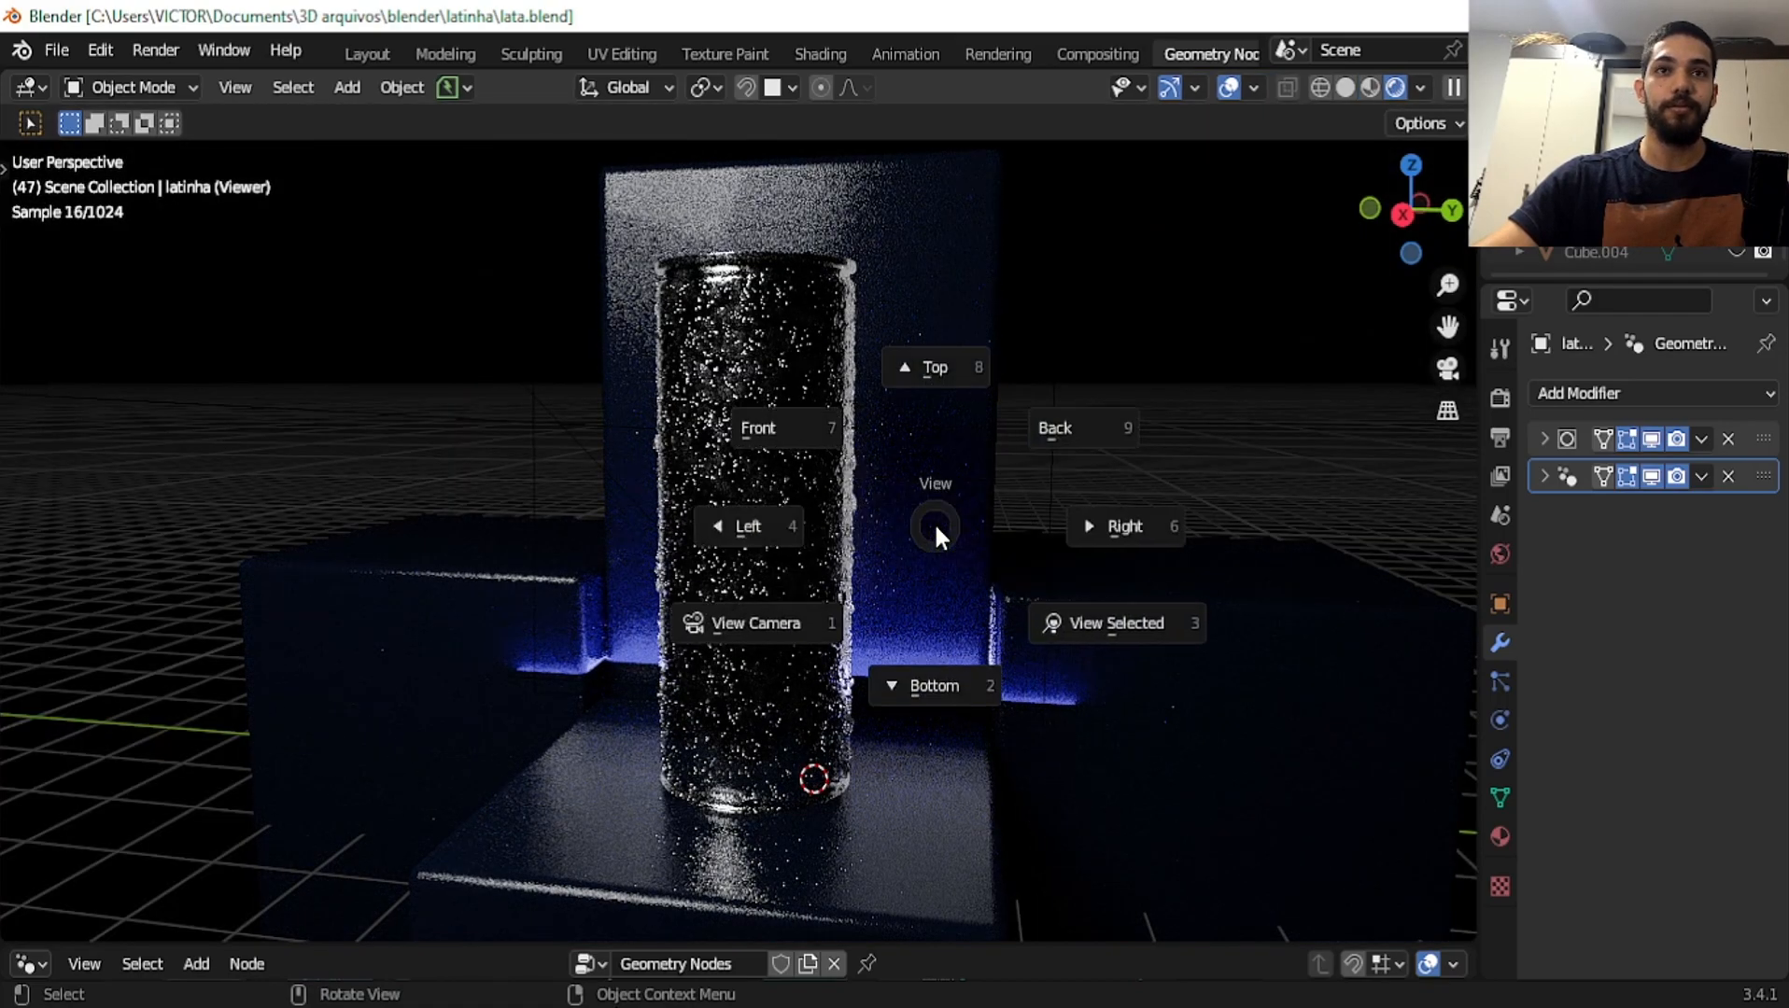
key(1)
shift+middle_drag(979, 532, 983, 470)
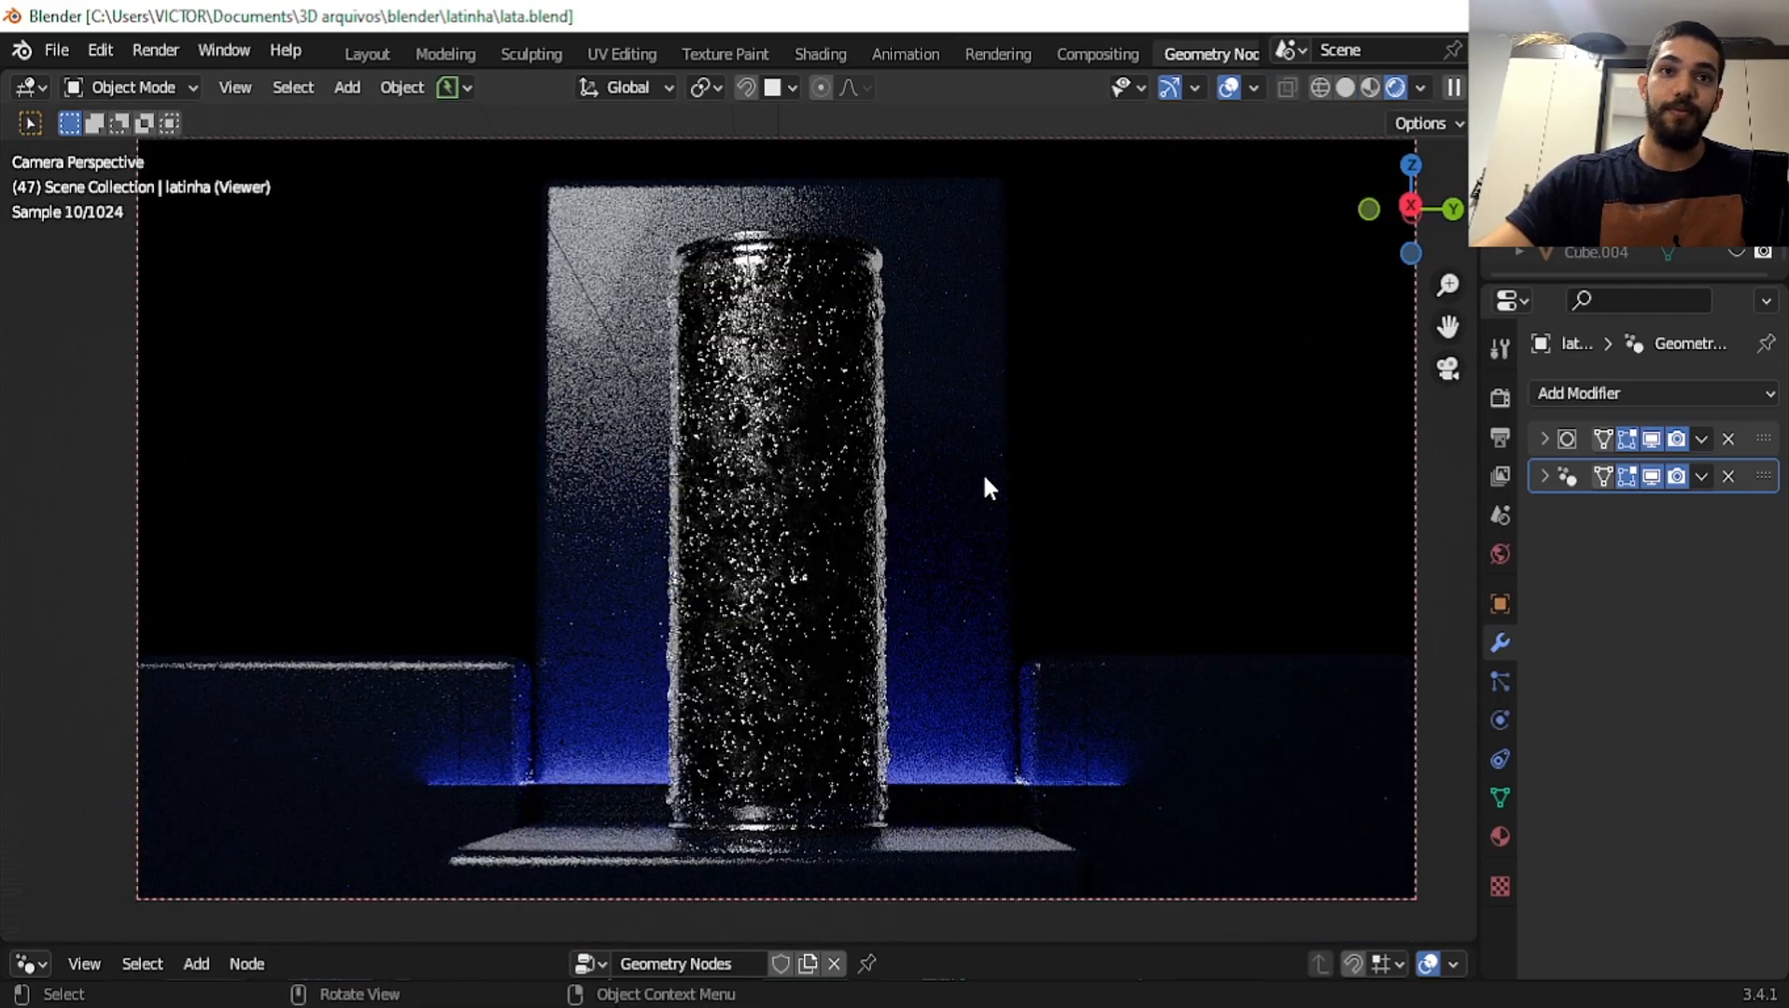
Render frame 47, inspect the droplets on the can in the render result, and return to the scene
key(F12)
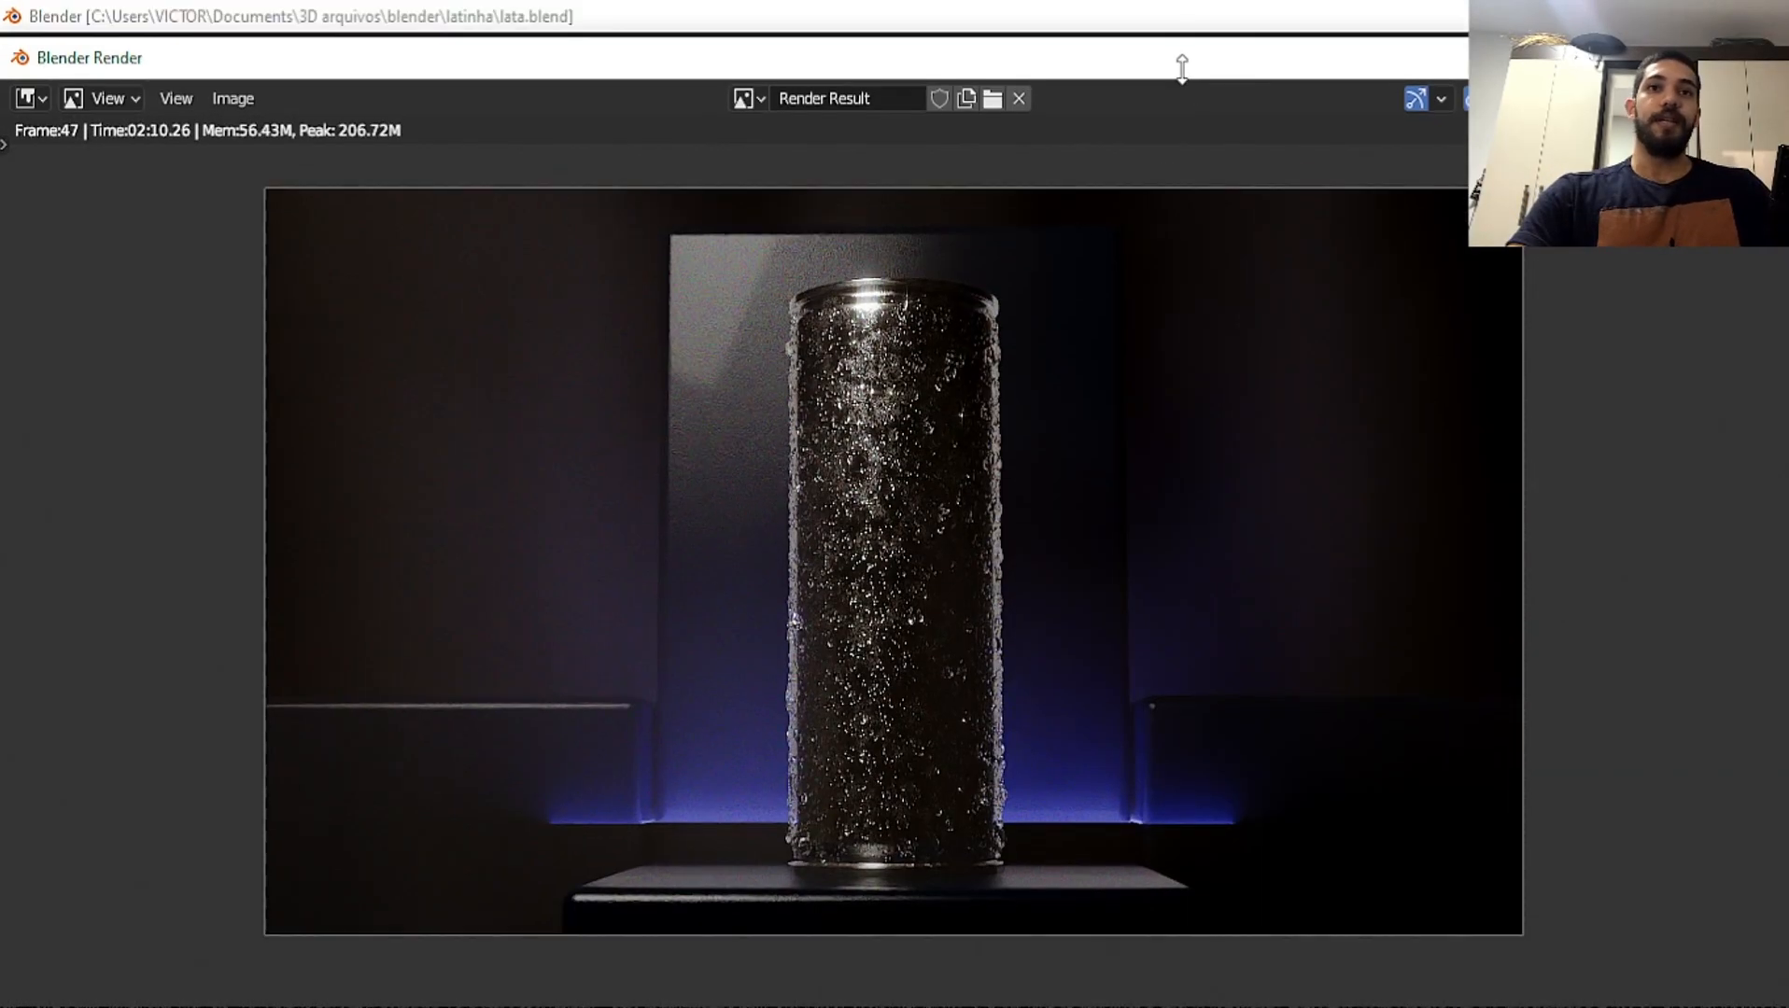
drag(1178, 60, 1181, 7)
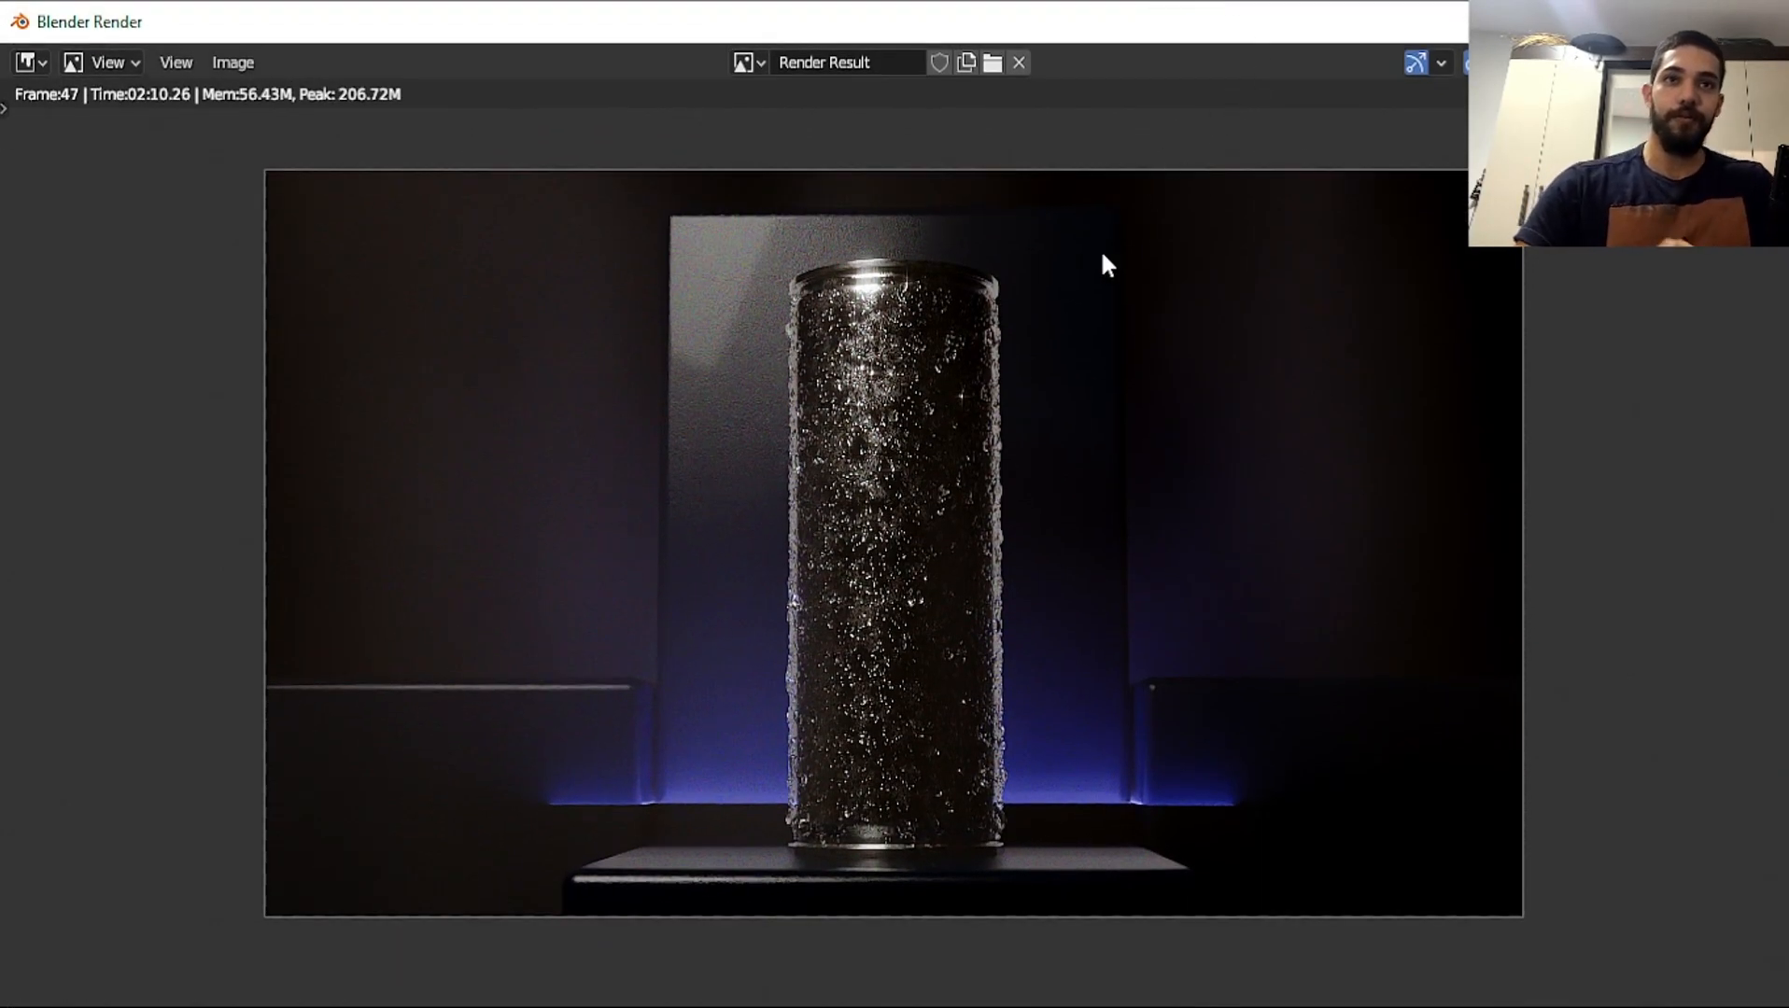
scroll(1077, 322, up, 2)
scroll(1080, 328, down, 1)
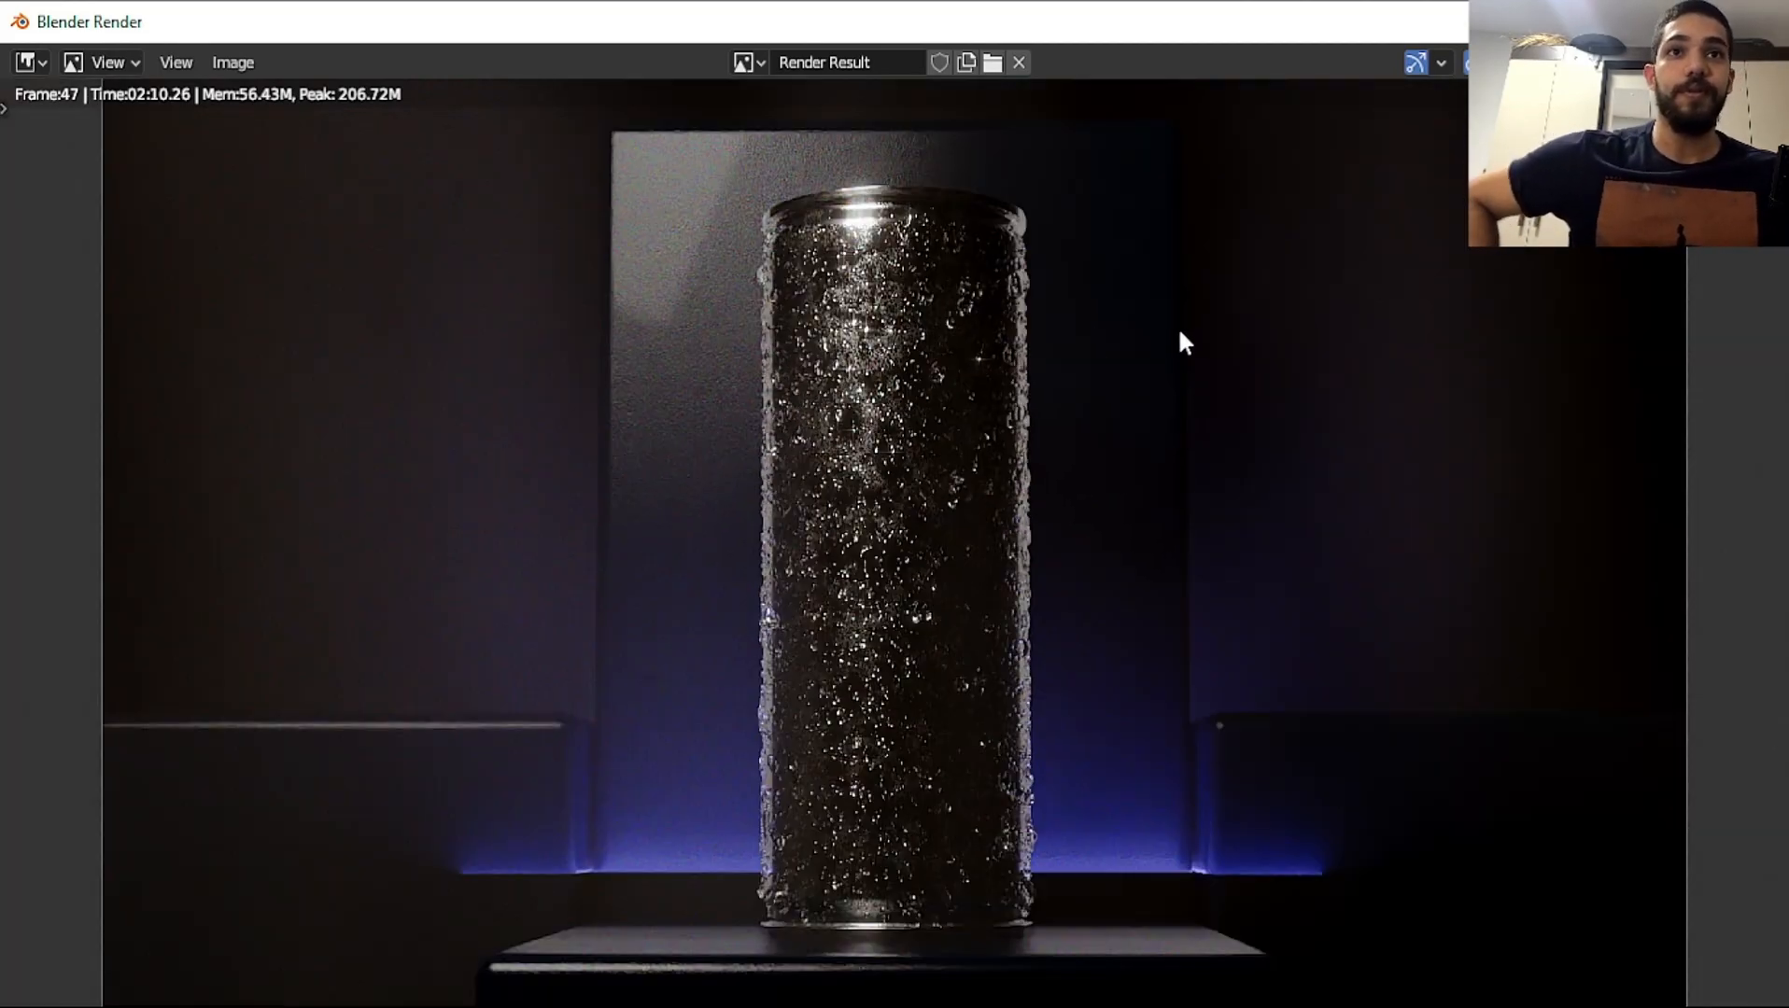
scroll(1104, 282, up, 1)
key(Escape)
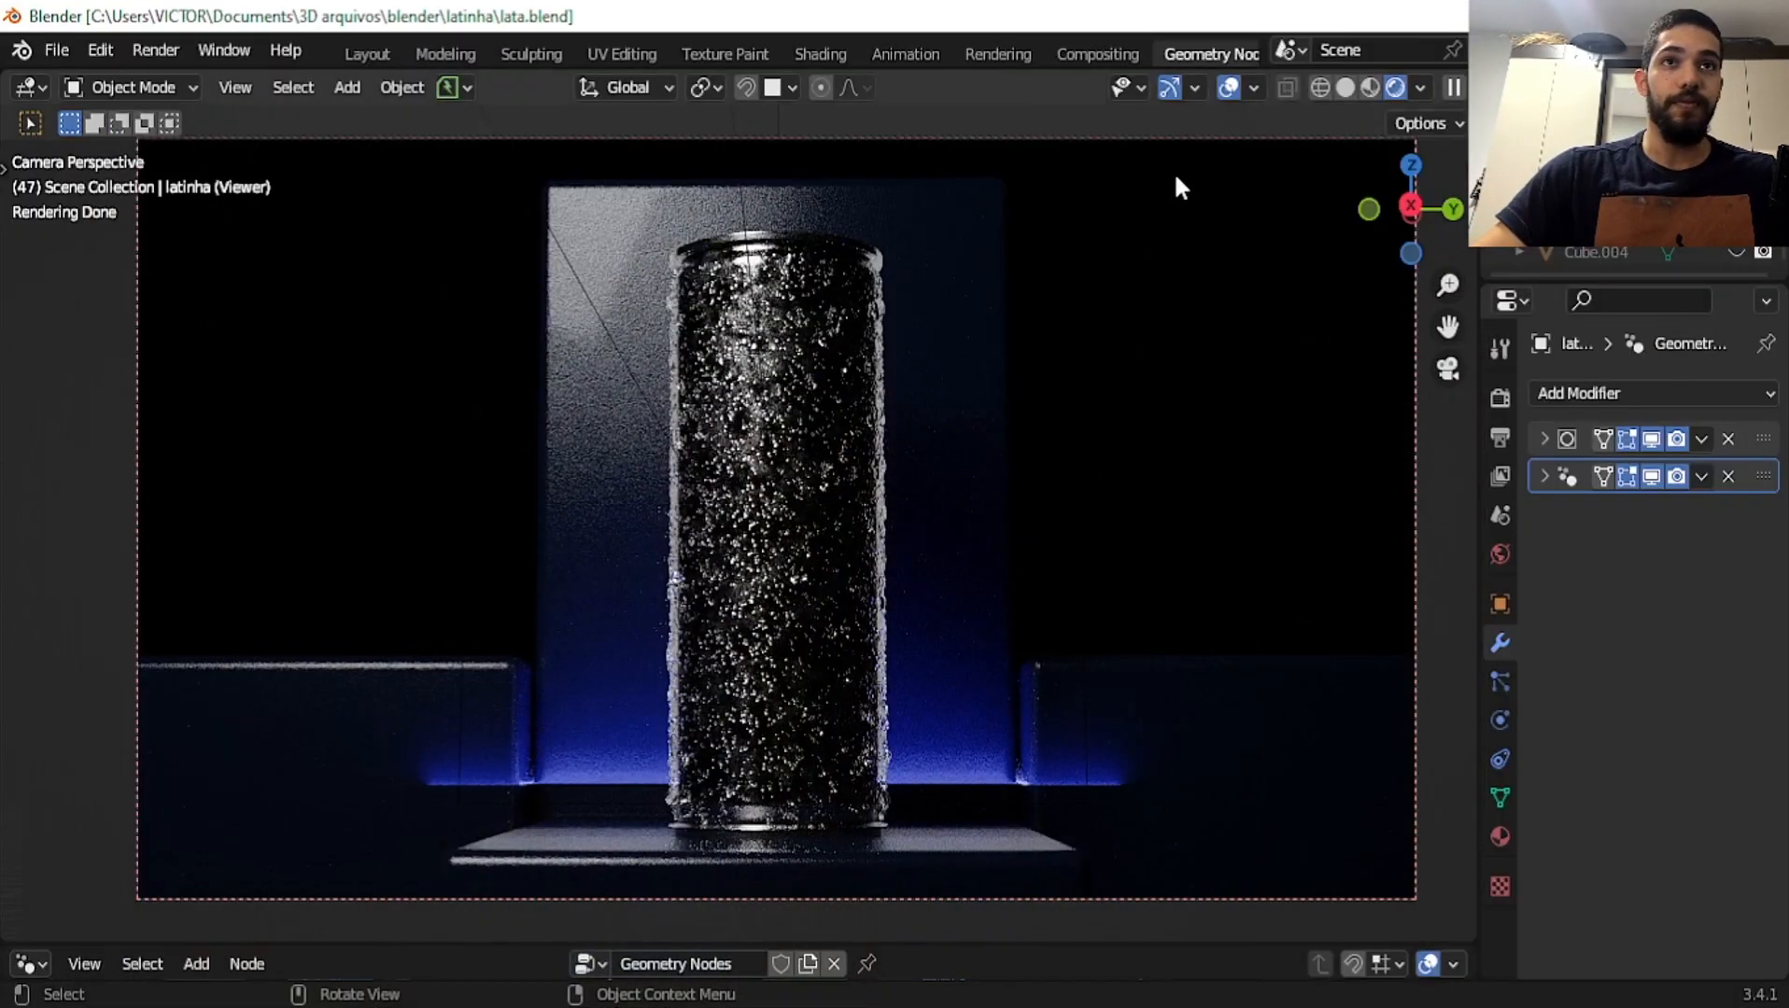
Return the viewport to Solid shading and switch to the Compositing workspace
key(z)
click(845, 603)
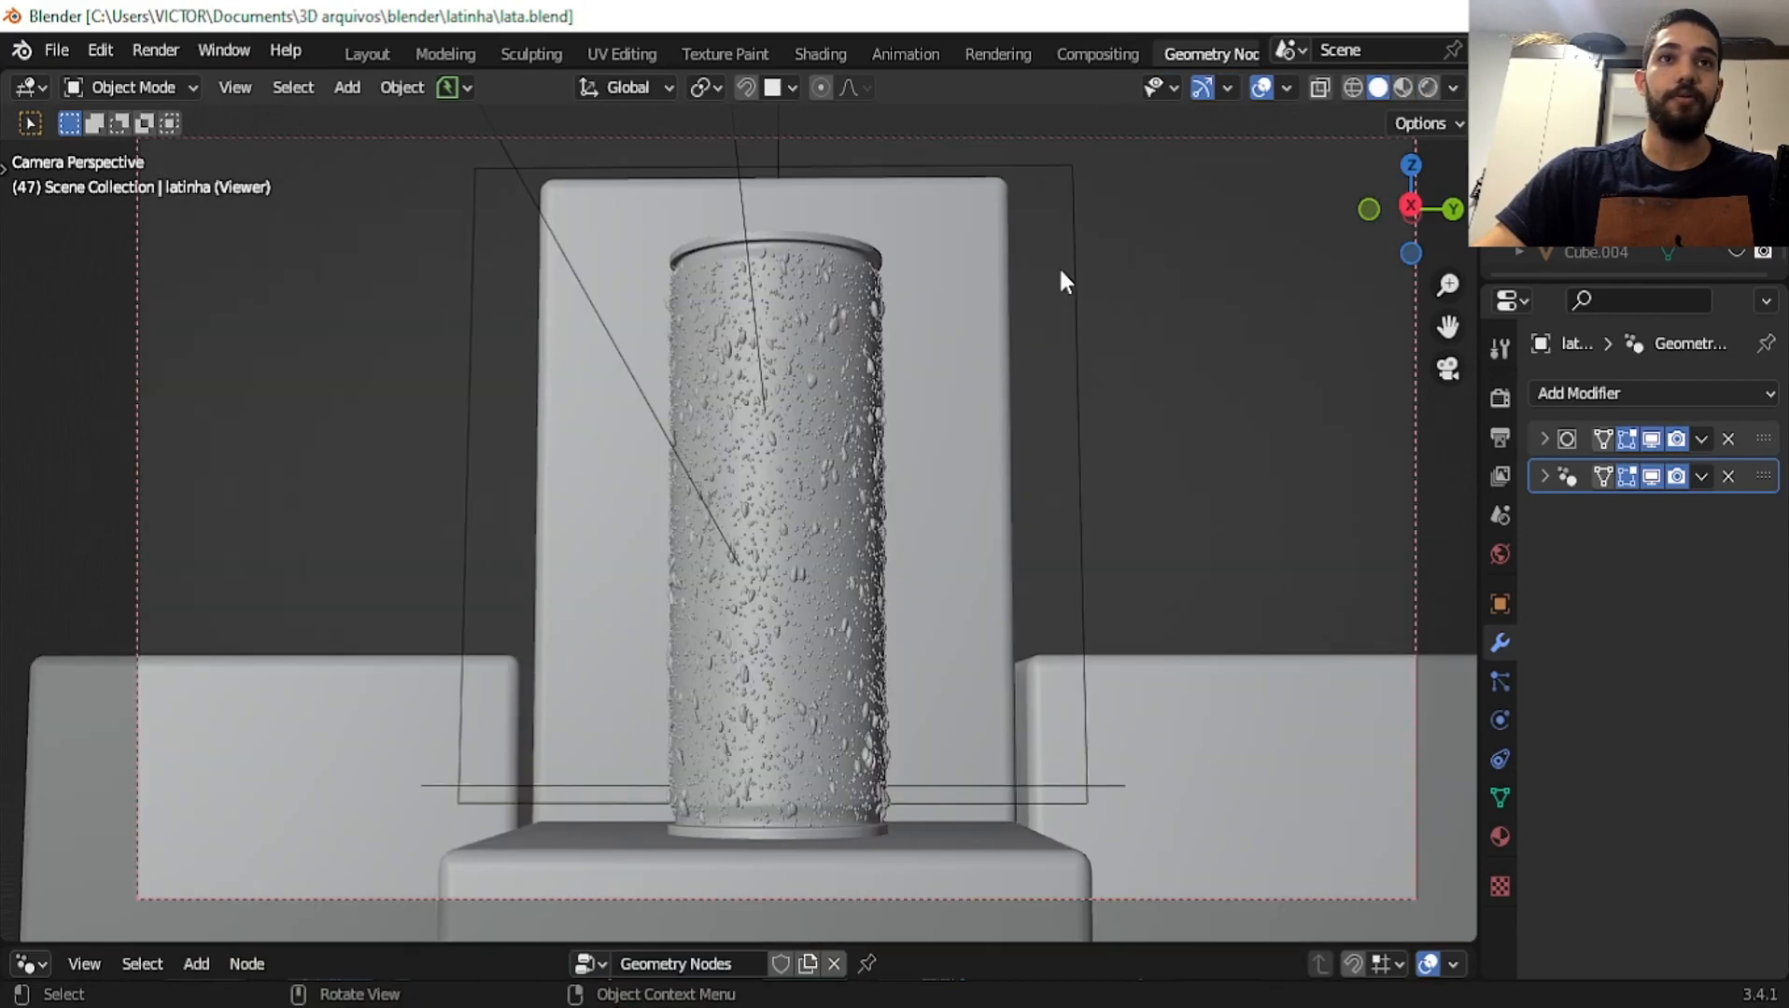
click(1074, 52)
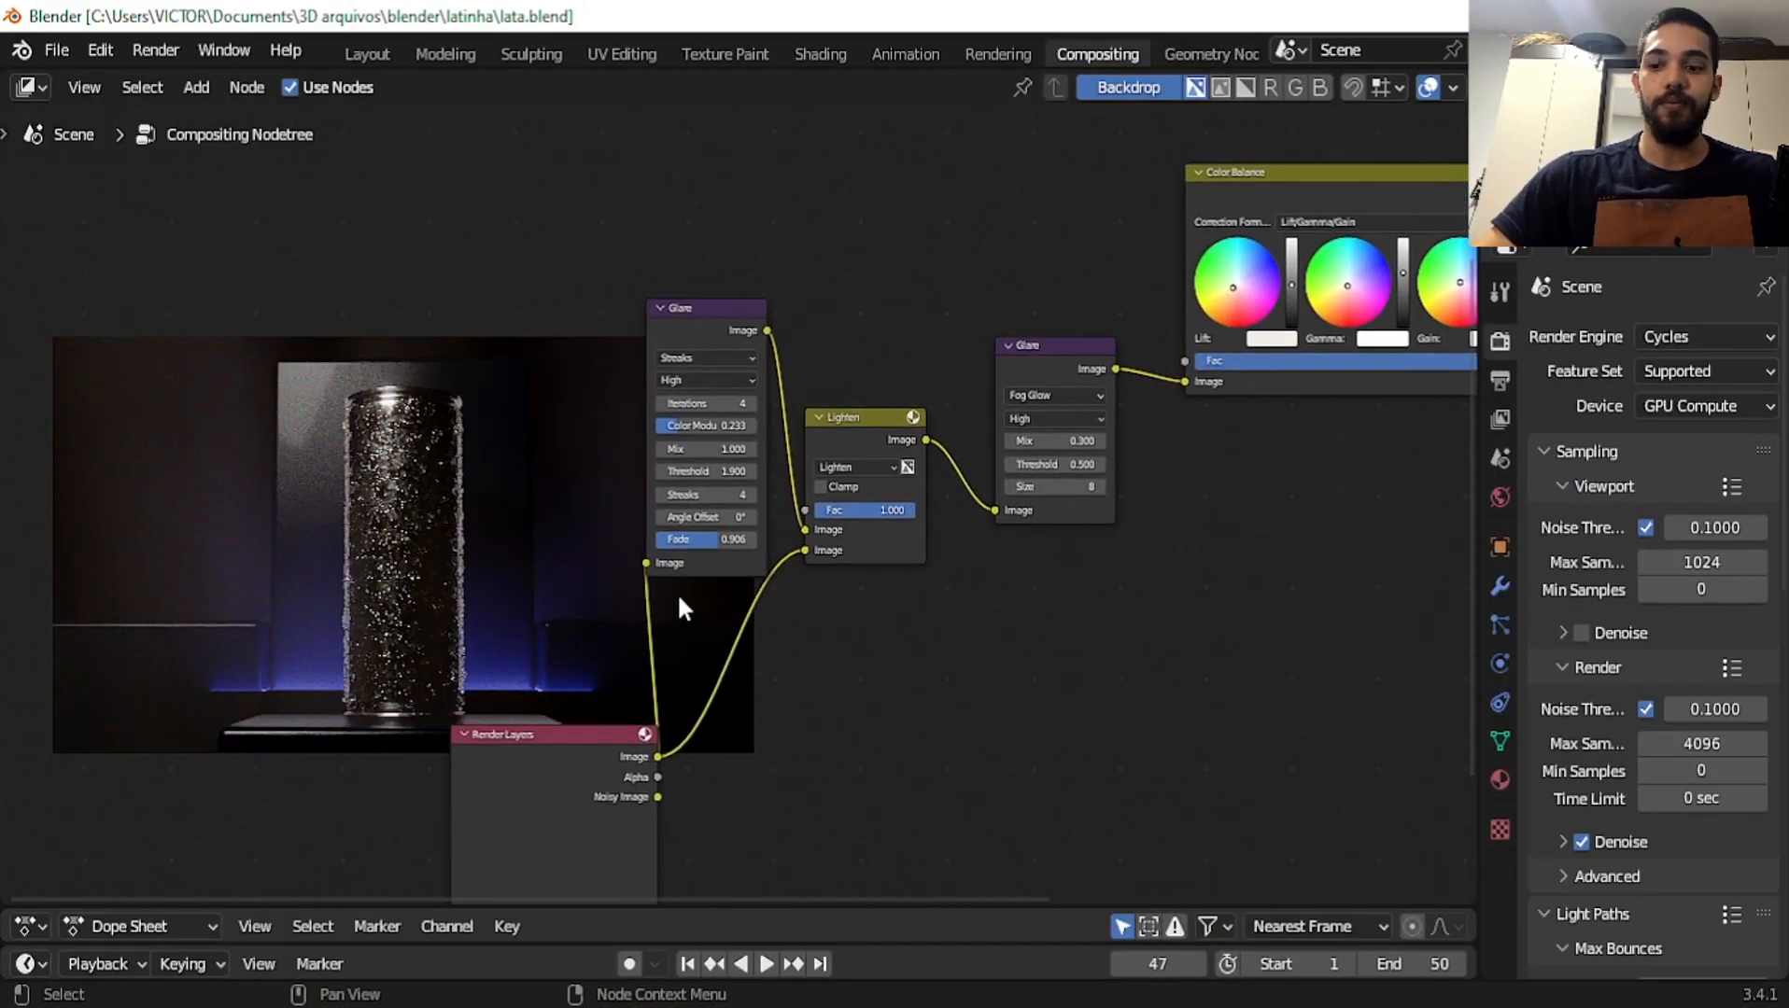
Enlarge the compositor backdrop and move the Streaks Glare, Lighten and Fog Glow Glare nodes off the upper part of the can
key(v)
key(v)
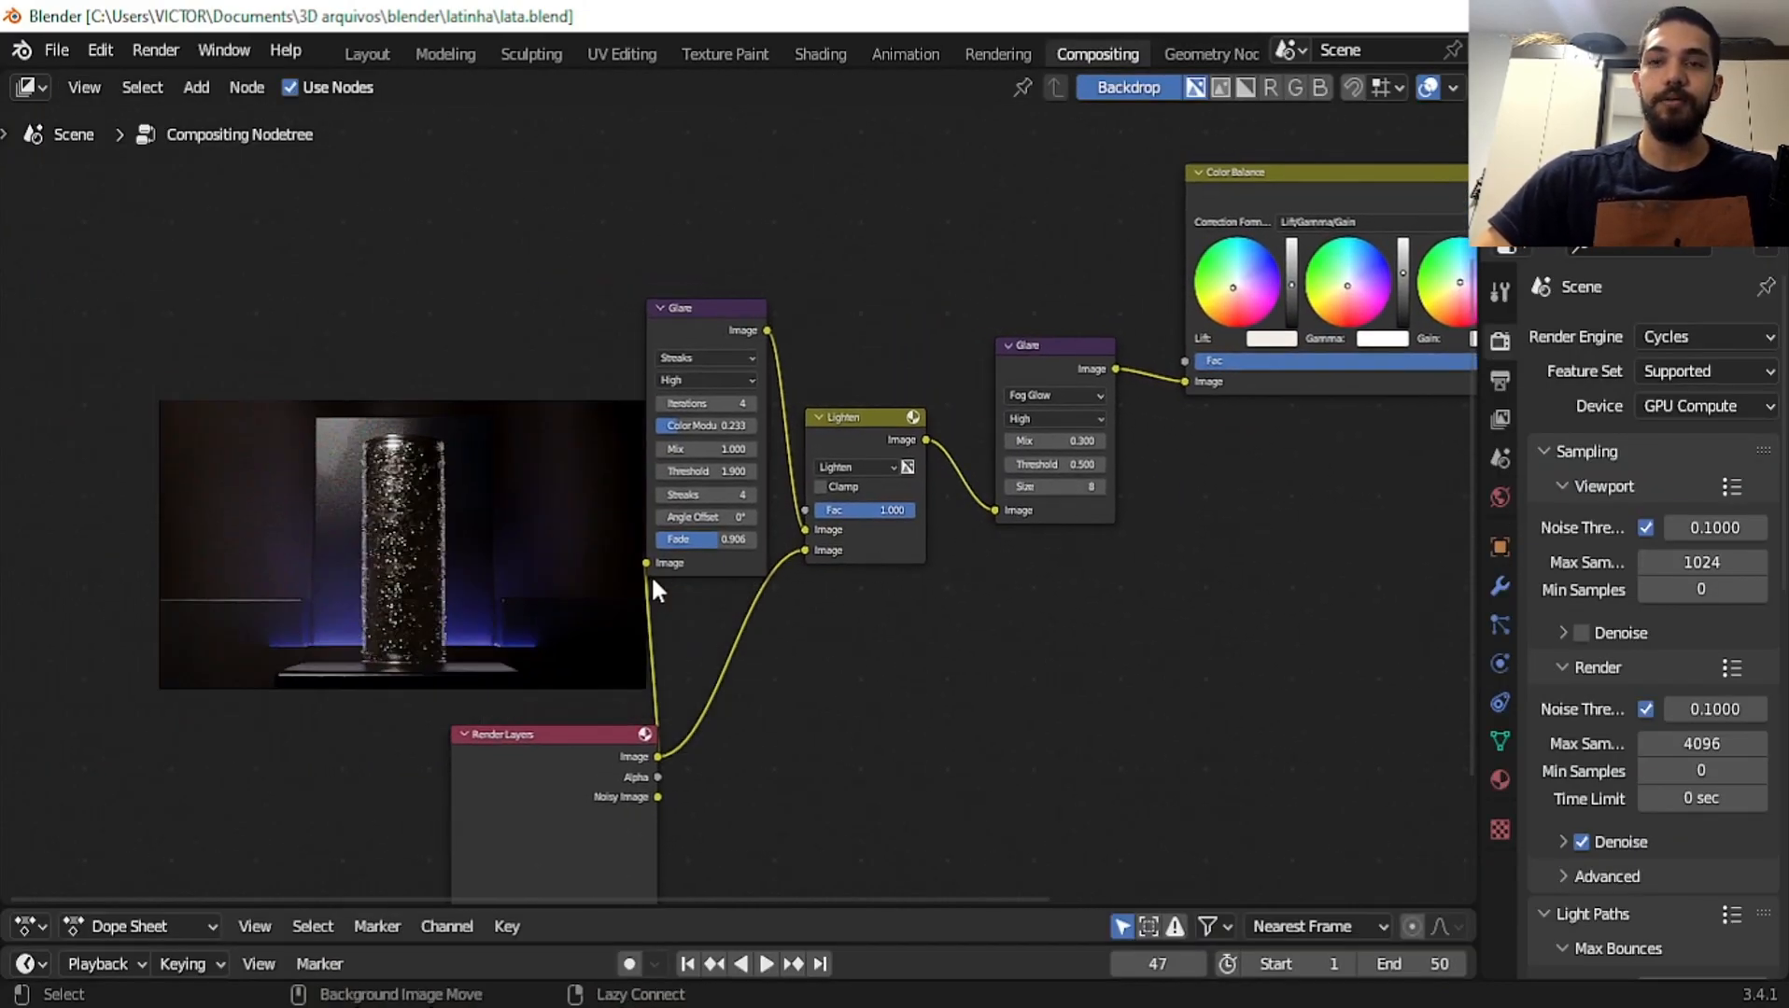
key(alt+v)
key(alt+v)
key(alt+v)
key(alt+v)
key(alt+v)
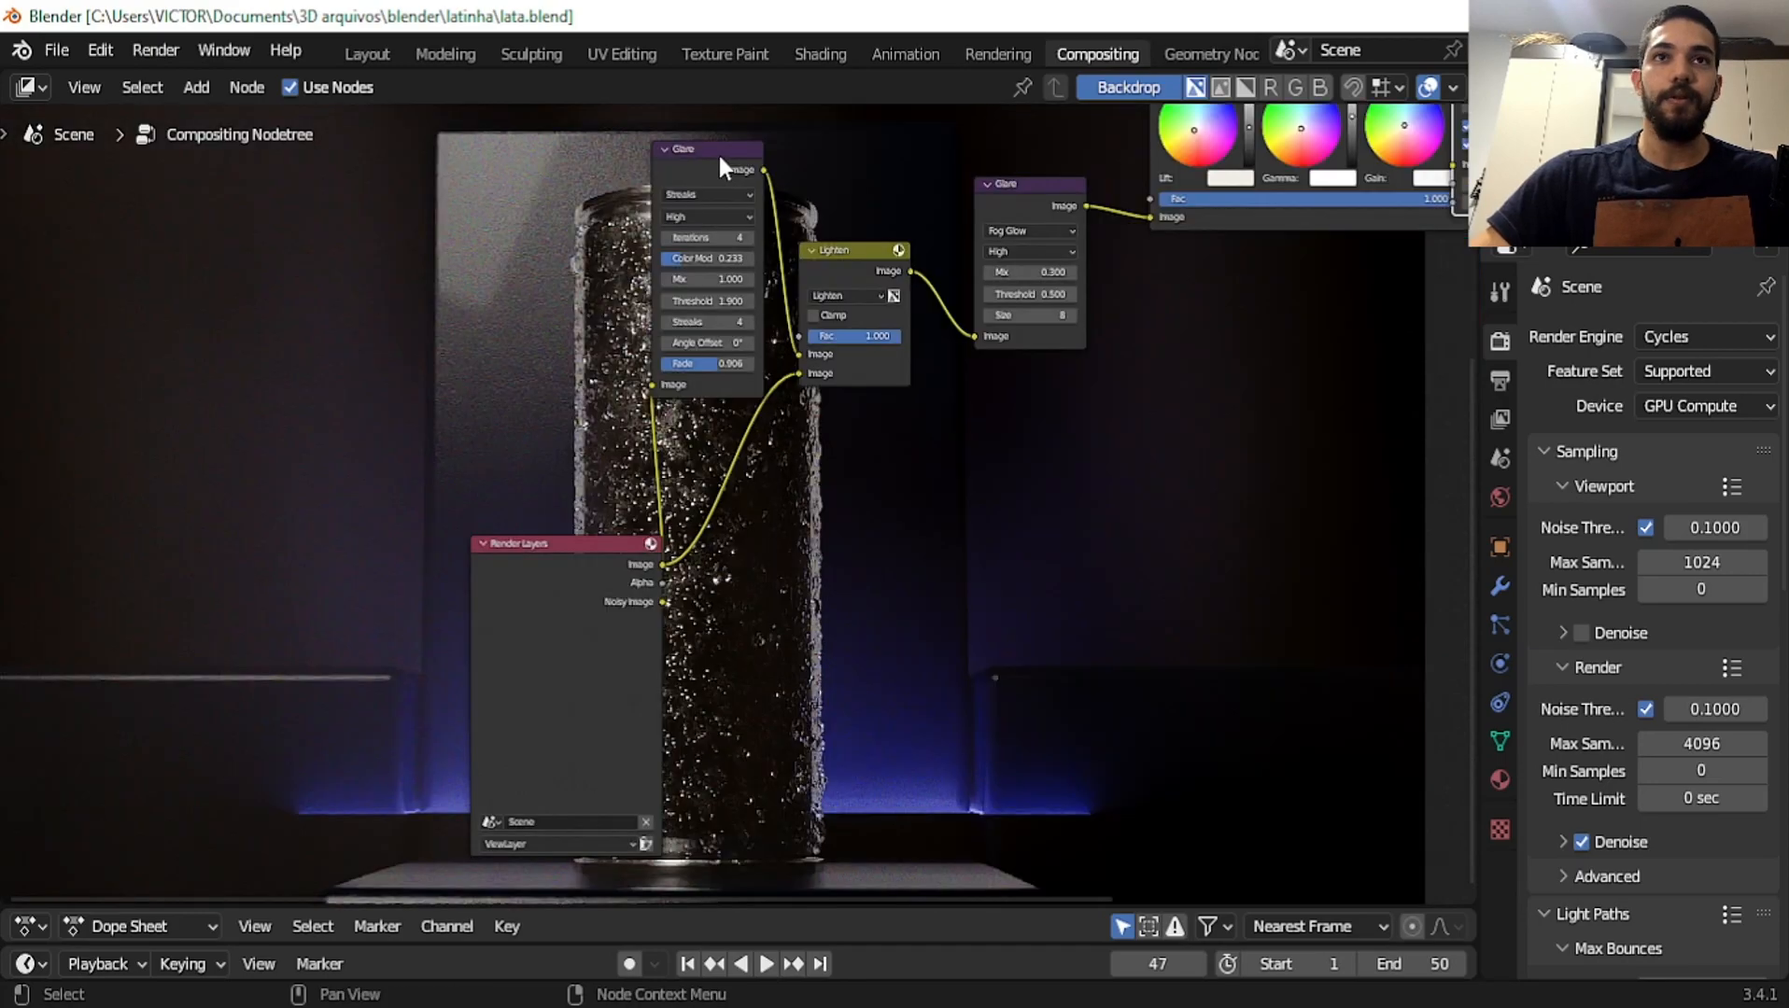
mouse_move(719, 154)
mouse_down()
mouse_move(705, 249)
mouse_move(1214, 716)
mouse_up()
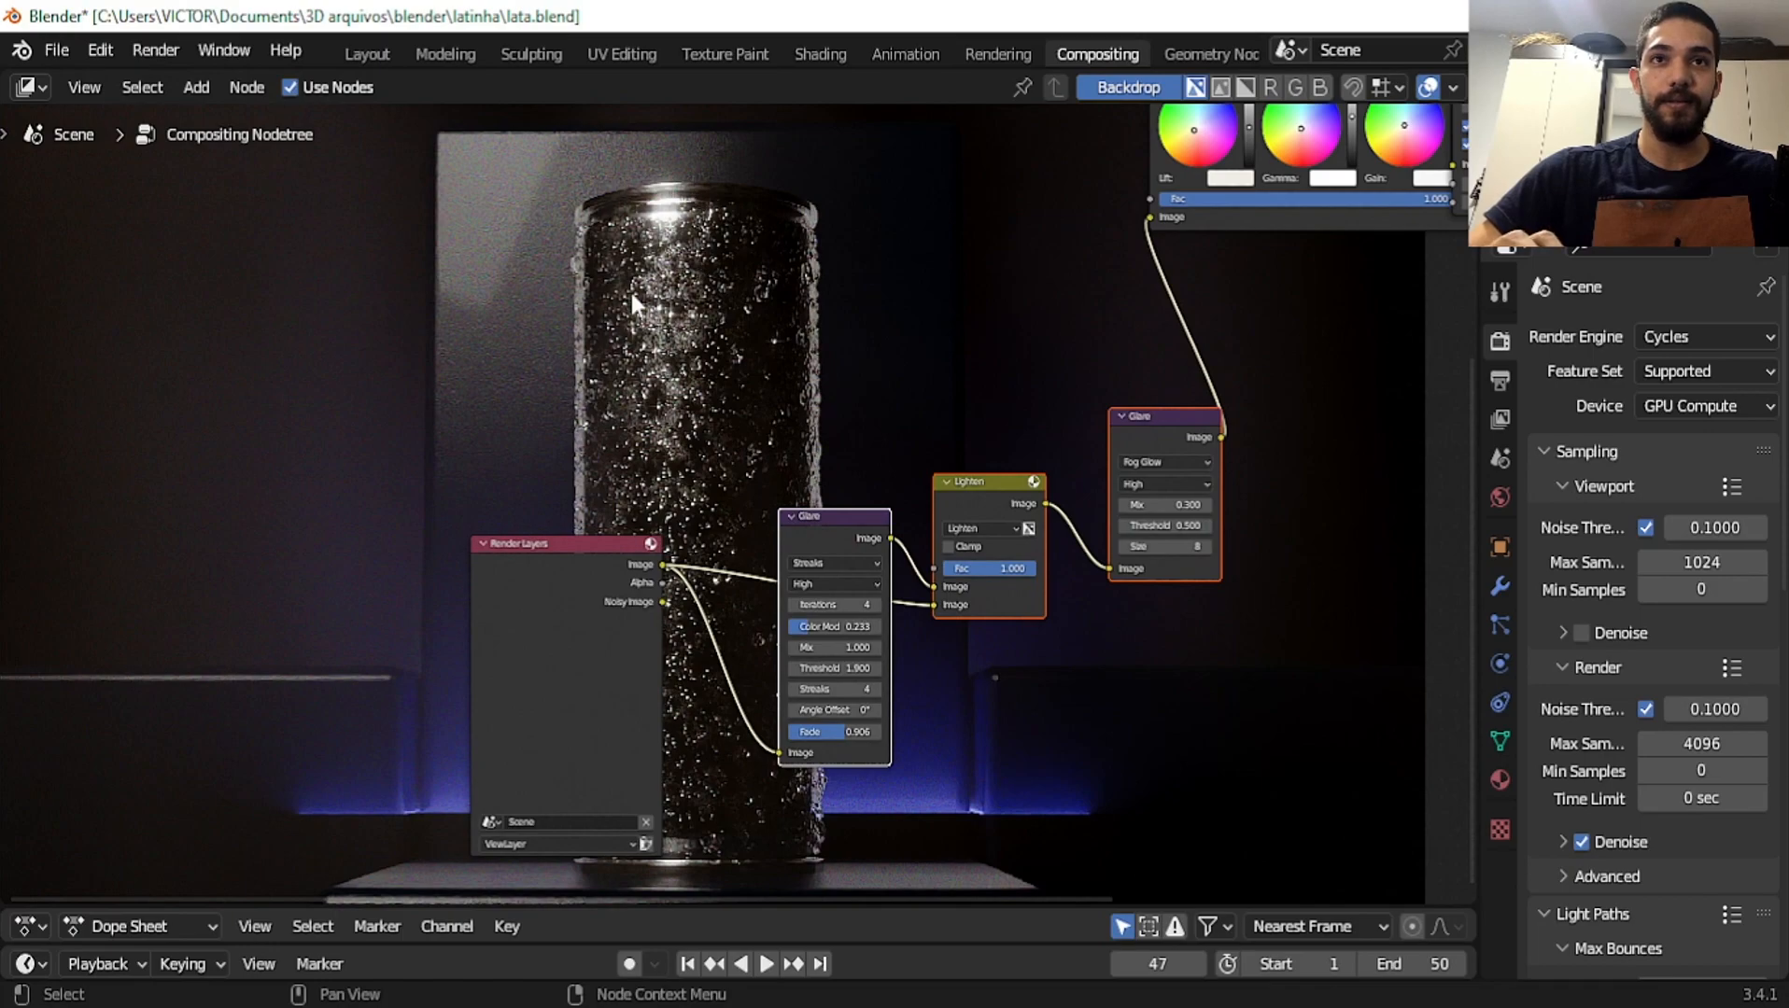
Magnify the backdrop further and examine the sparkles on the droplets near the can's top
scroll(721, 696, up, 3)
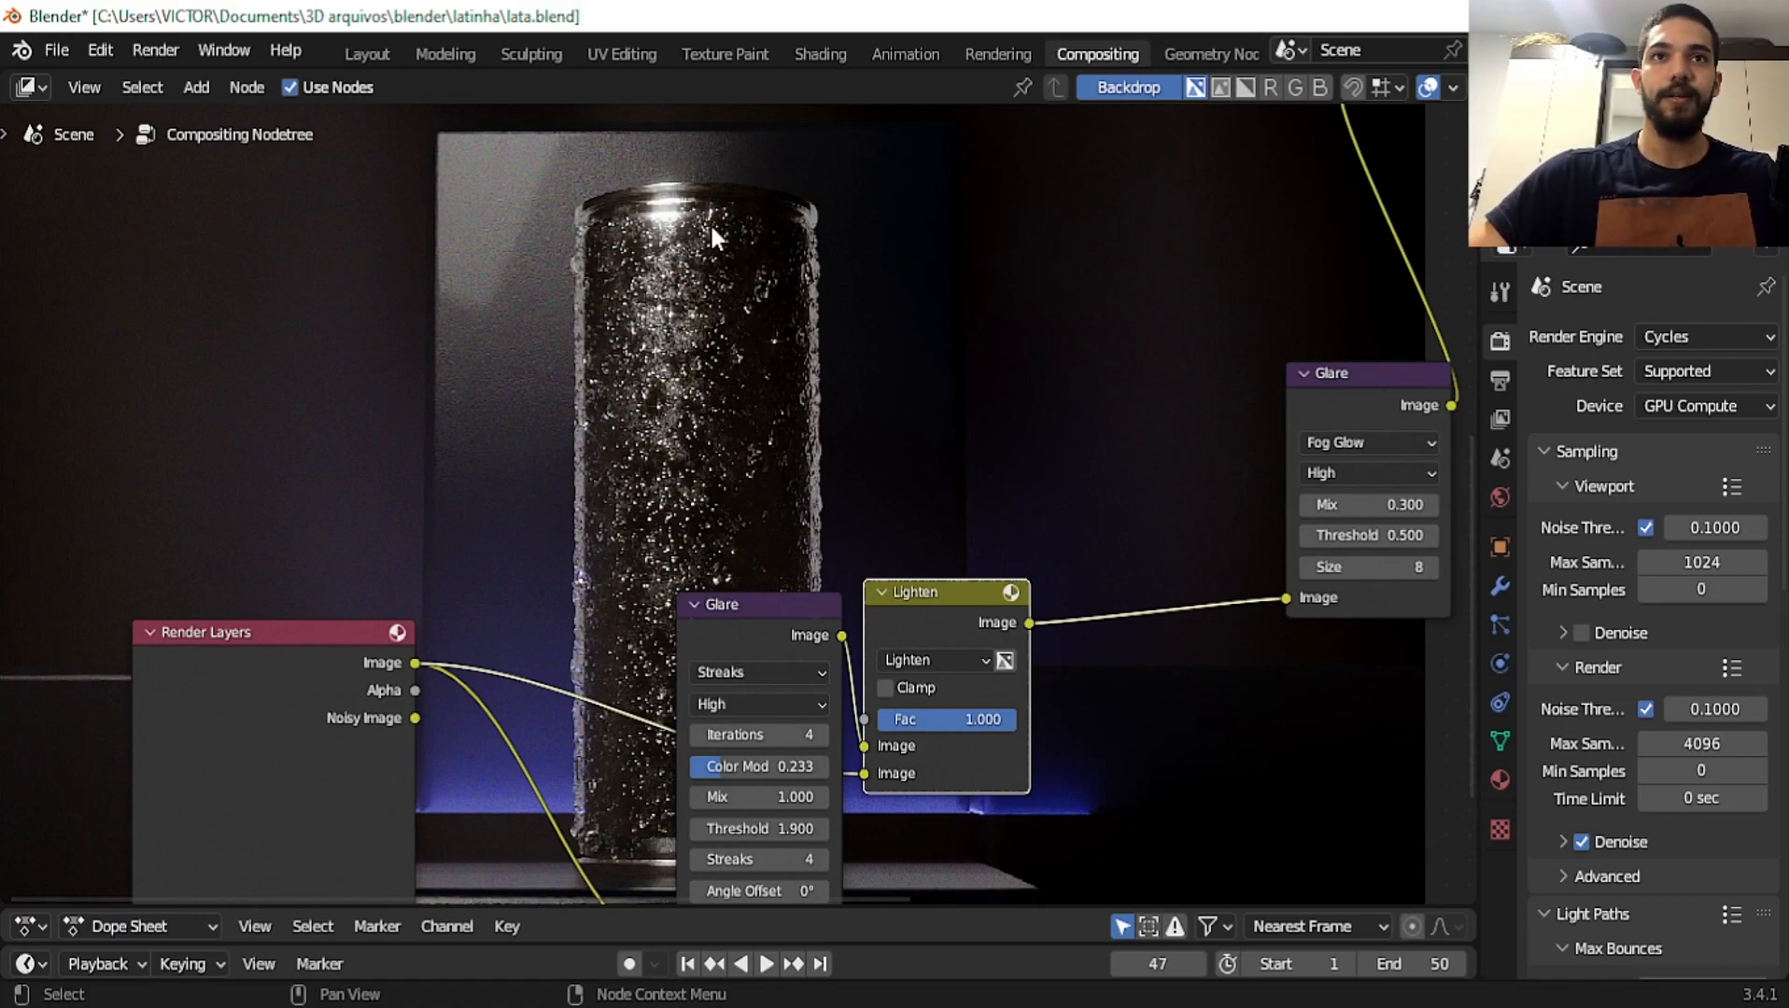
key(alt+v)
key(alt+v)
key(alt+v)
key(alt+v)
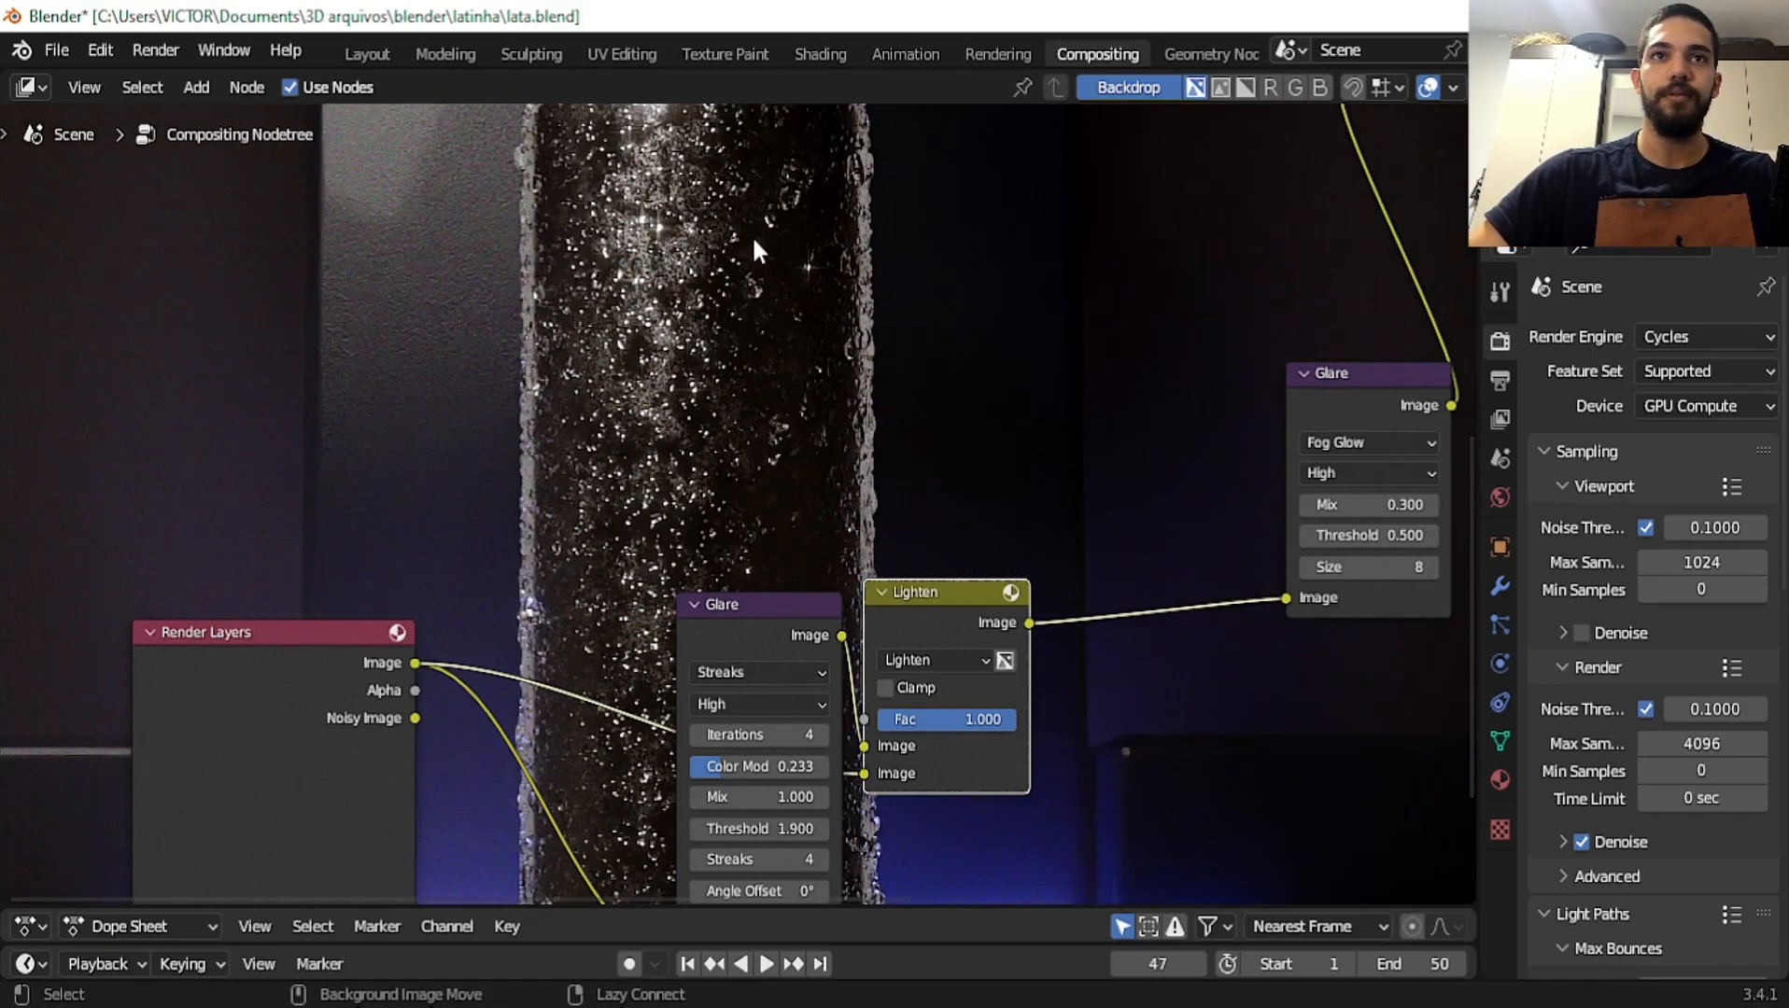
middle_drag(850, 228, 680, 642)
scroll(683, 461, up, 2)
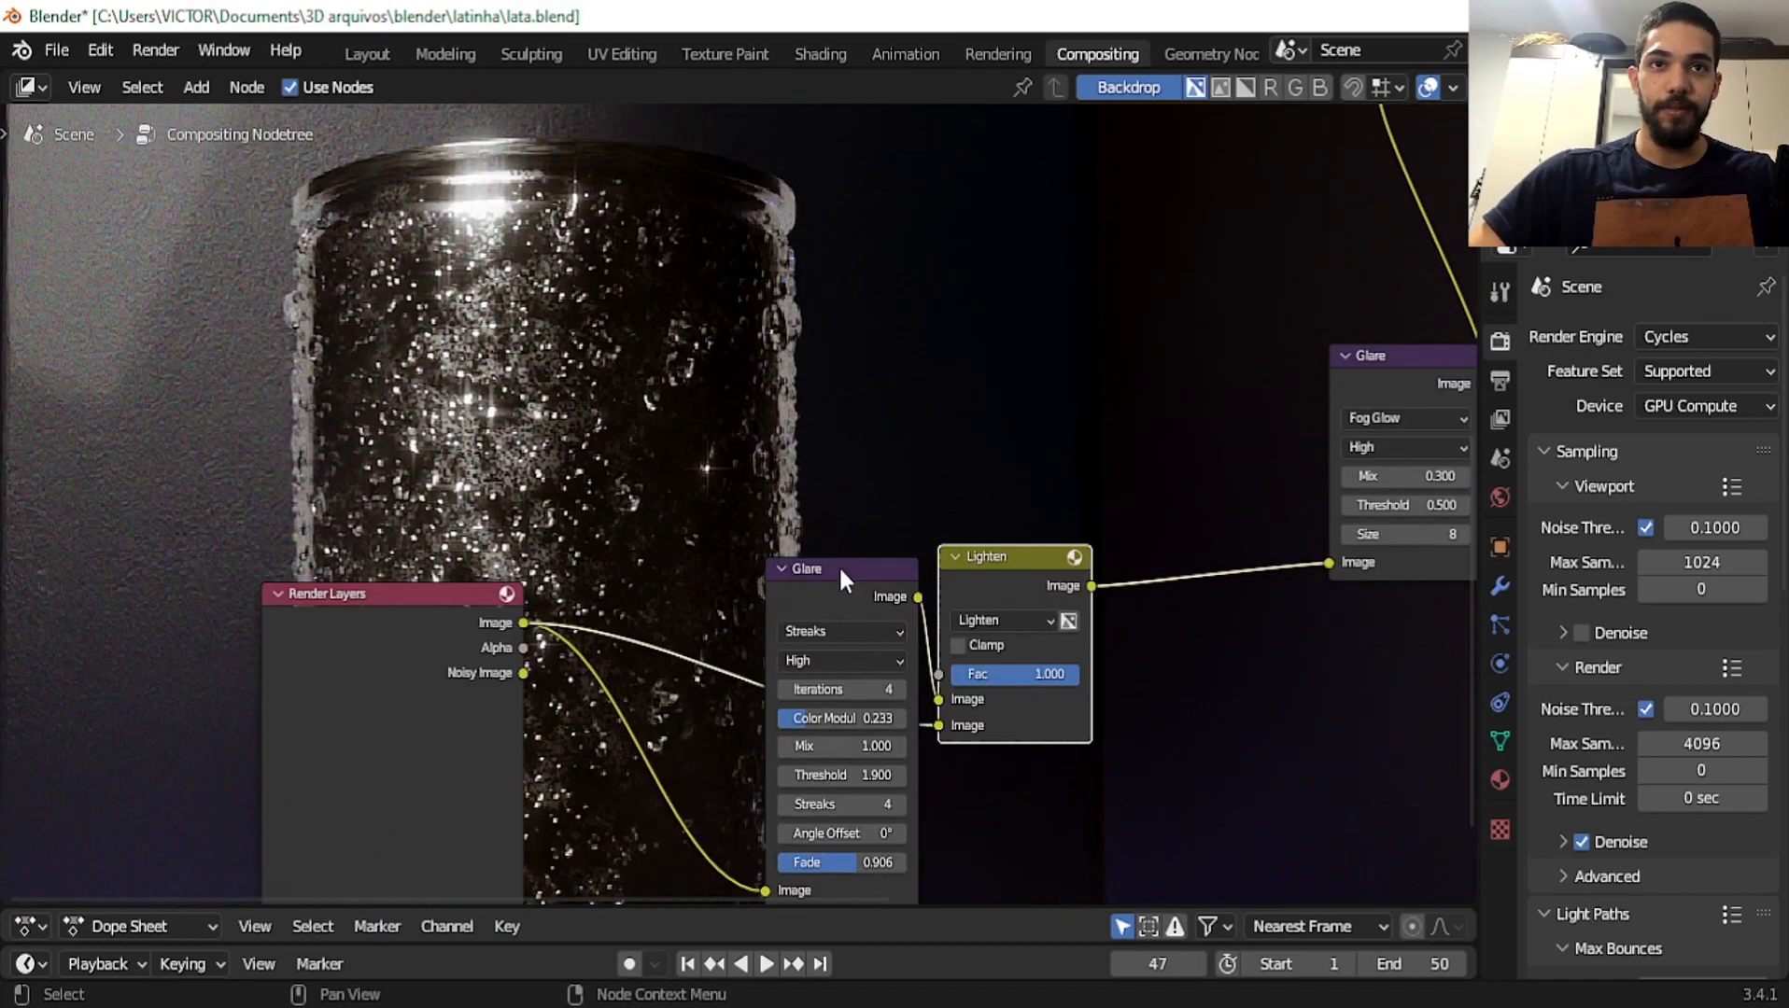
Move the Streaks Glare node closer to Render Layers and check its available glare types, keeping Streaks
mouse_move(834, 610)
mouse_down()
mouse_move(774, 617)
mouse_move(786, 625)
mouse_up()
click(785, 646)
click(790, 640)
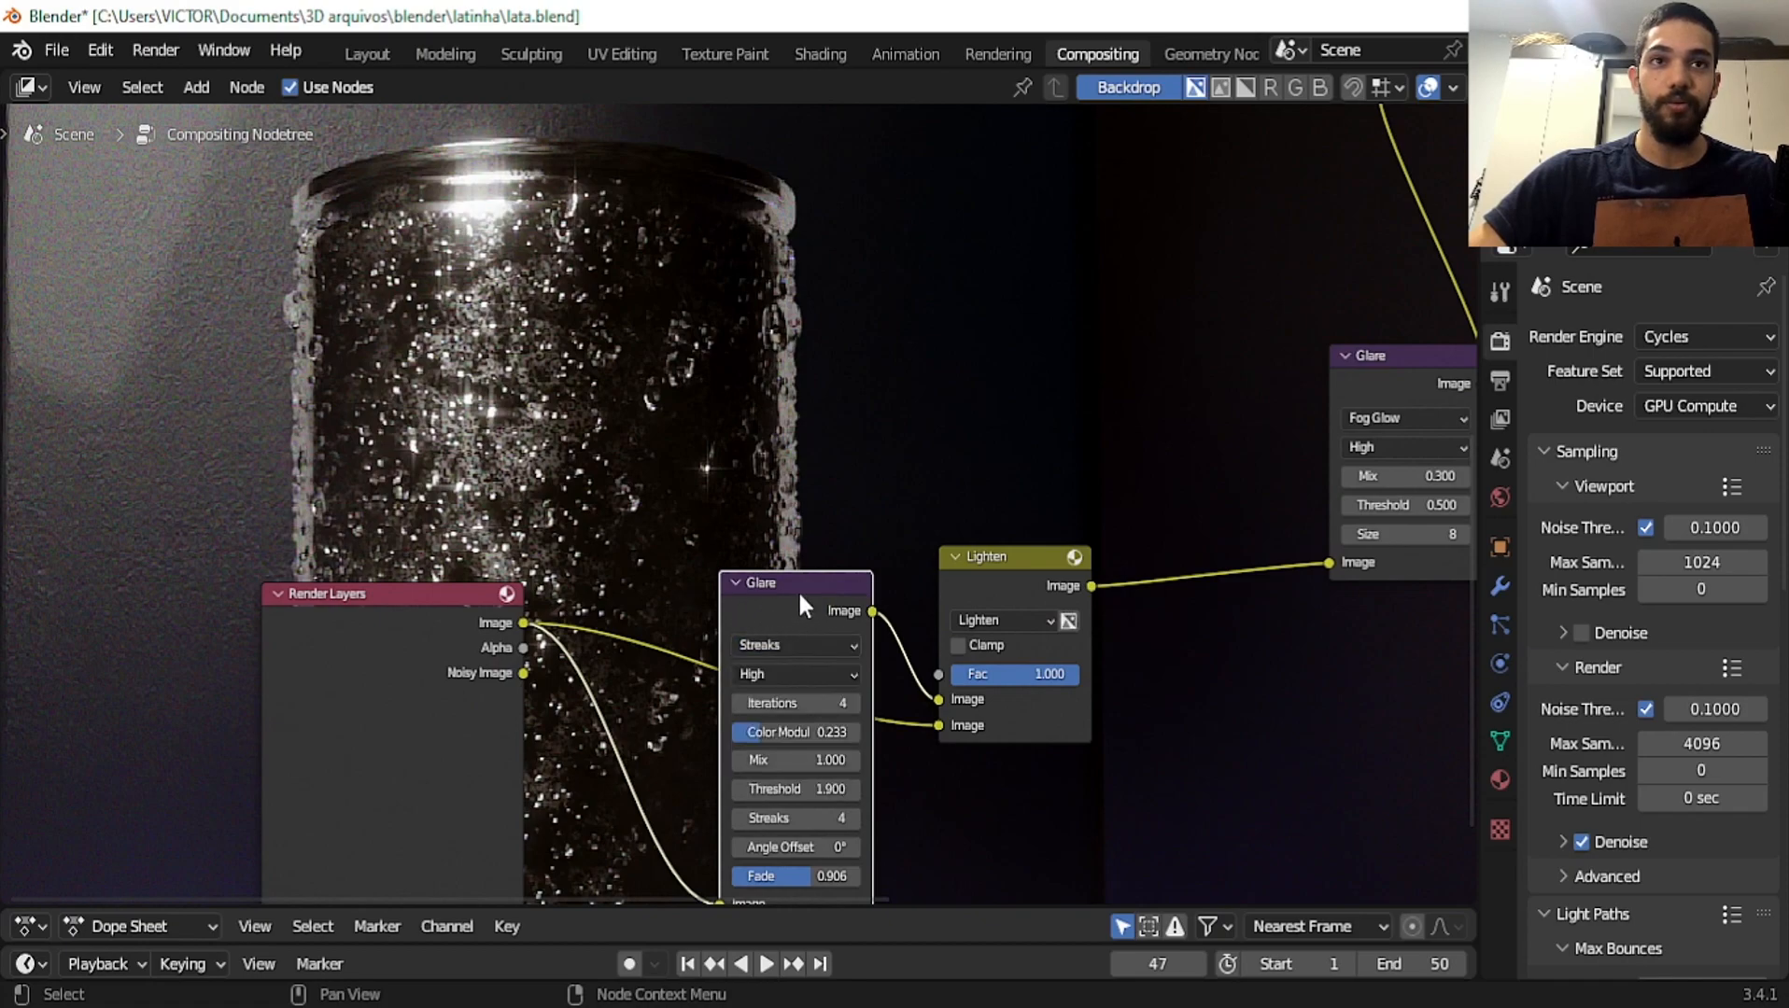
click(774, 647)
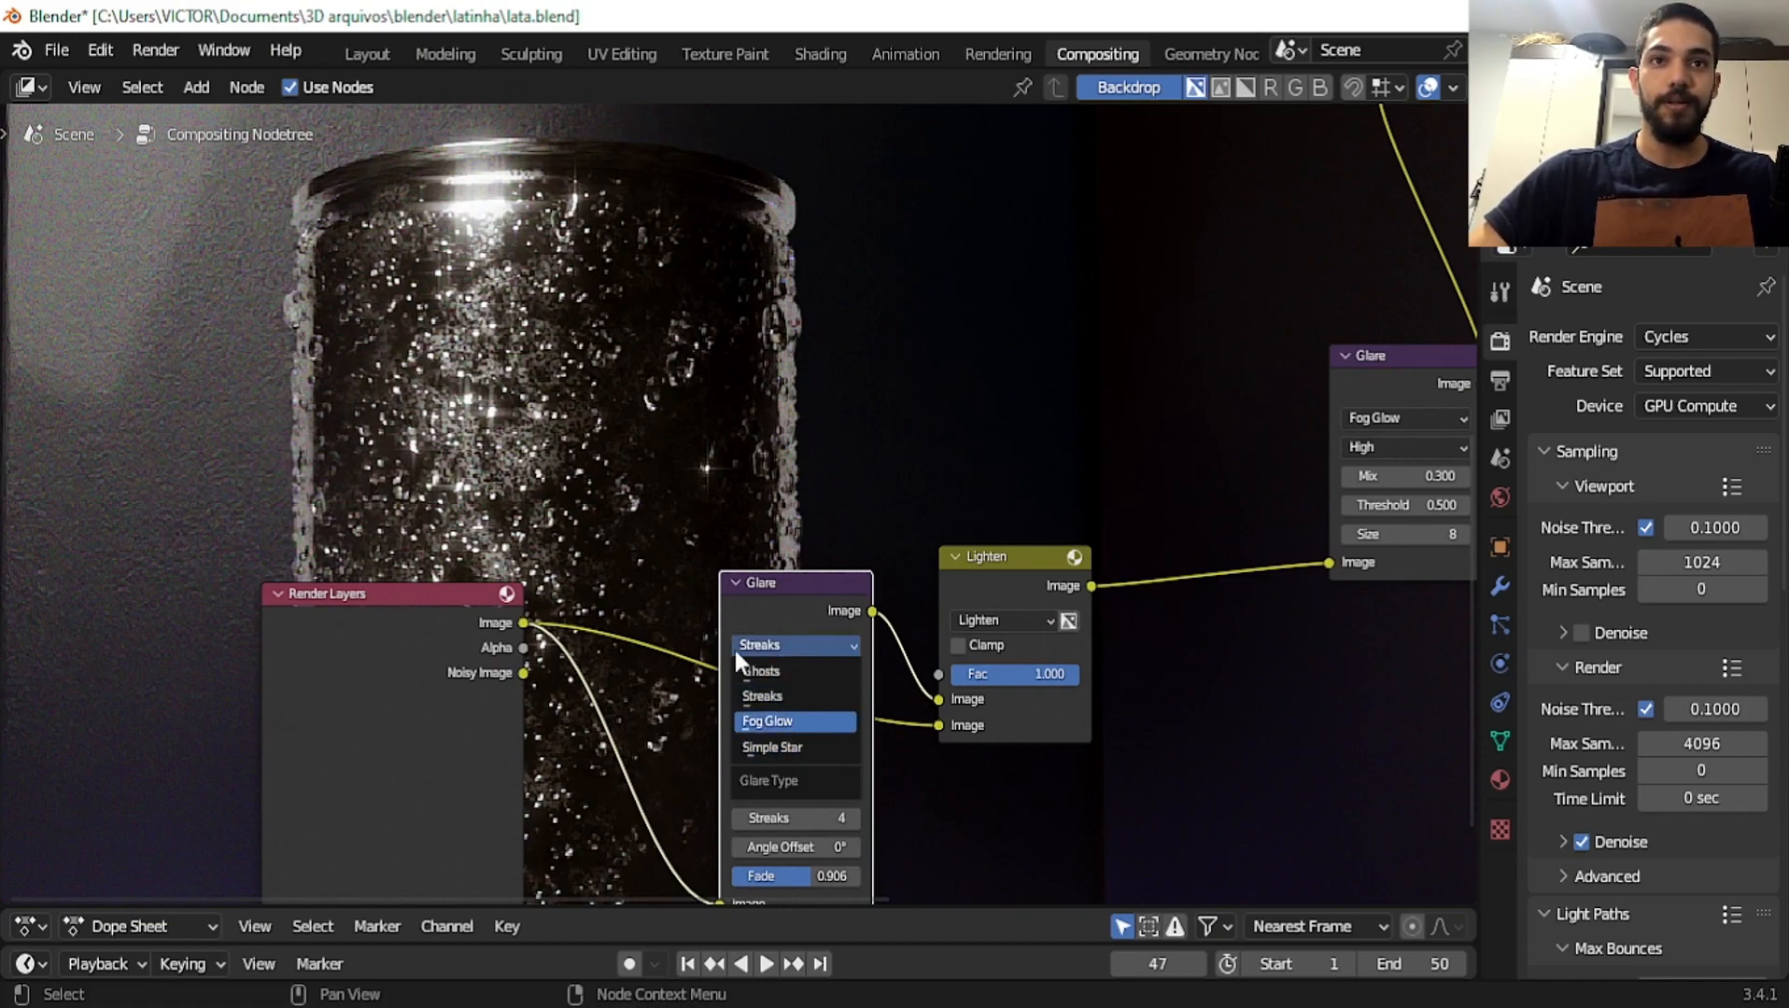
click(725, 659)
scroll(418, 655, down, 3)
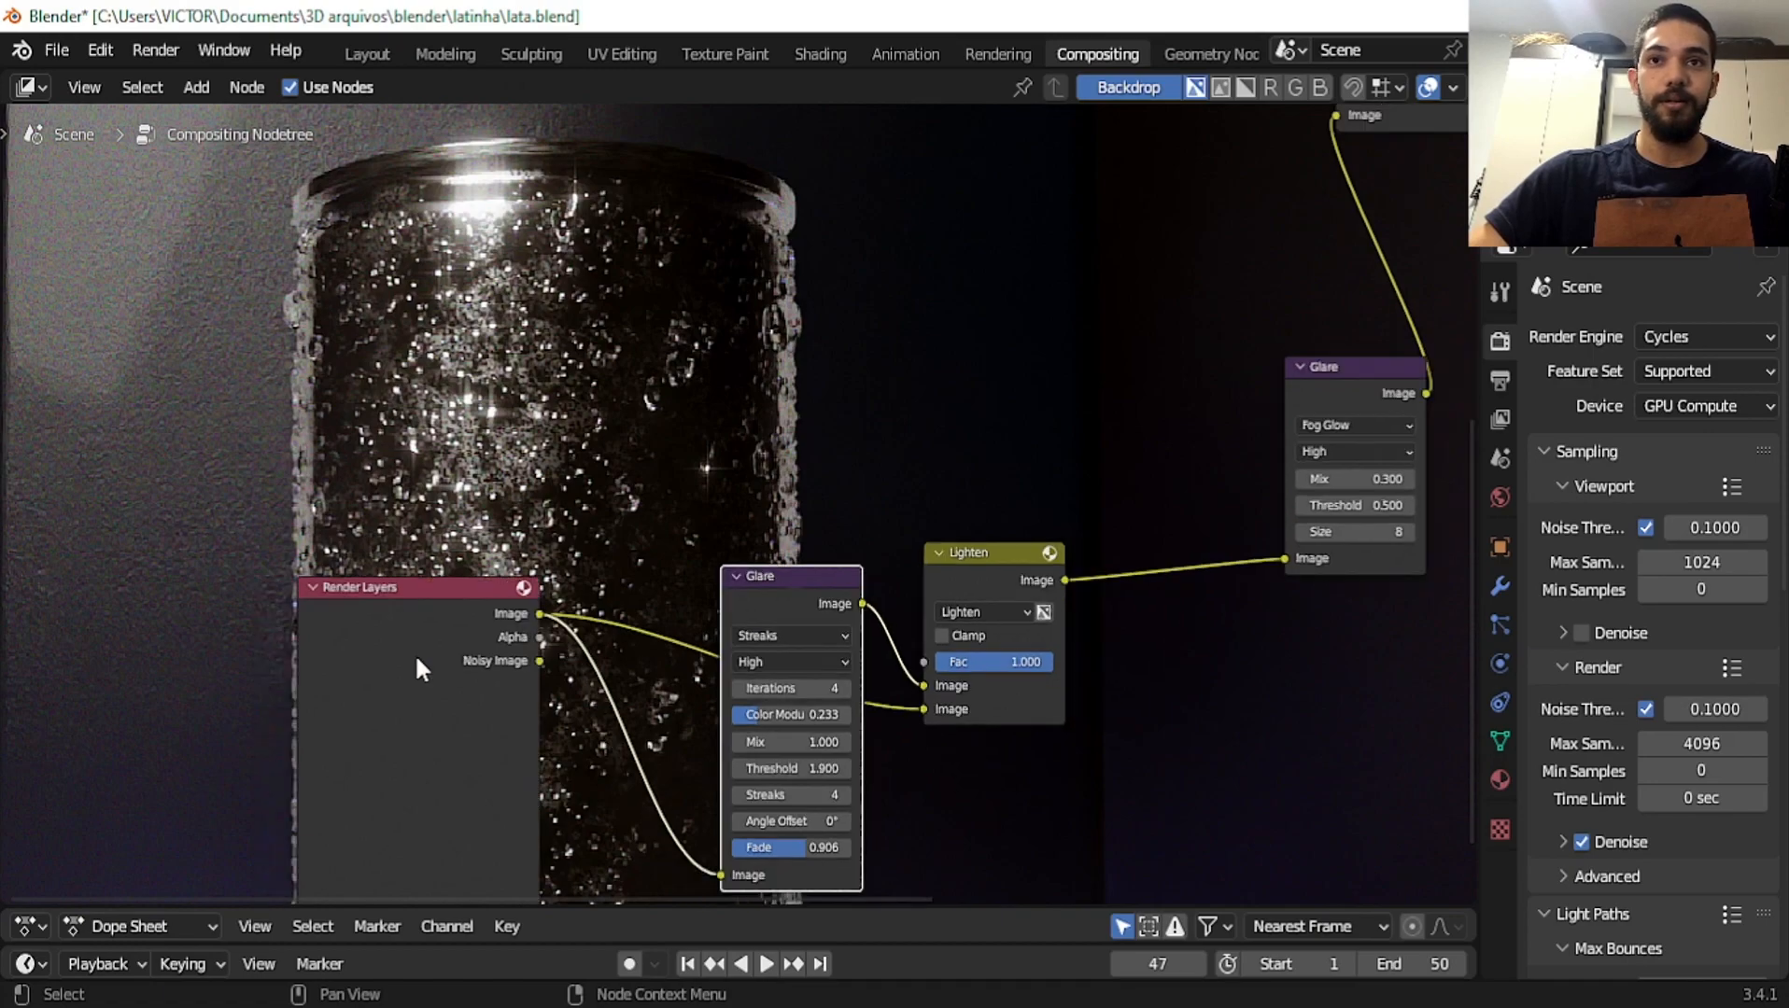
Shrink the backdrop and arrange the Streaks Glare, Lighten and Fog Glow Glare nodes in a compact row beside Render Layers
key(alt+v)
key(v)
key(v)
key(v)
key(v)
key(v)
key(v)
scroll(597, 571, down, 4)
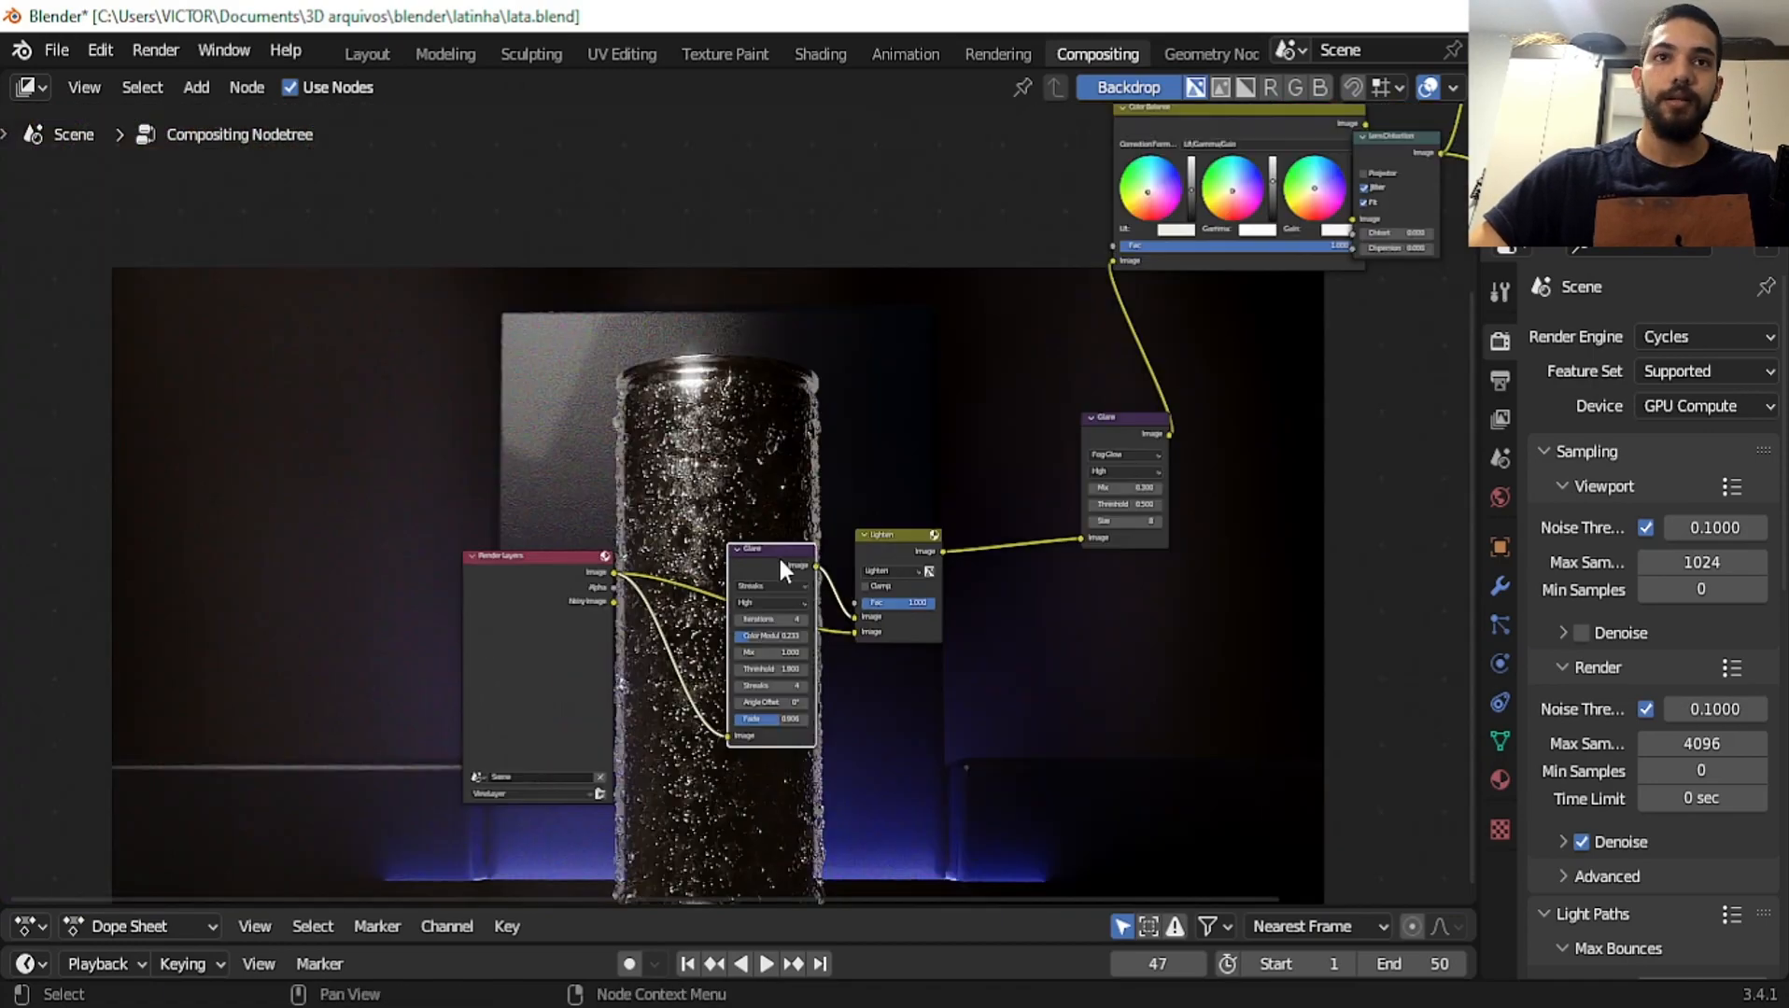
drag(776, 555, 727, 609)
drag(889, 545, 845, 654)
drag(1129, 433, 1077, 571)
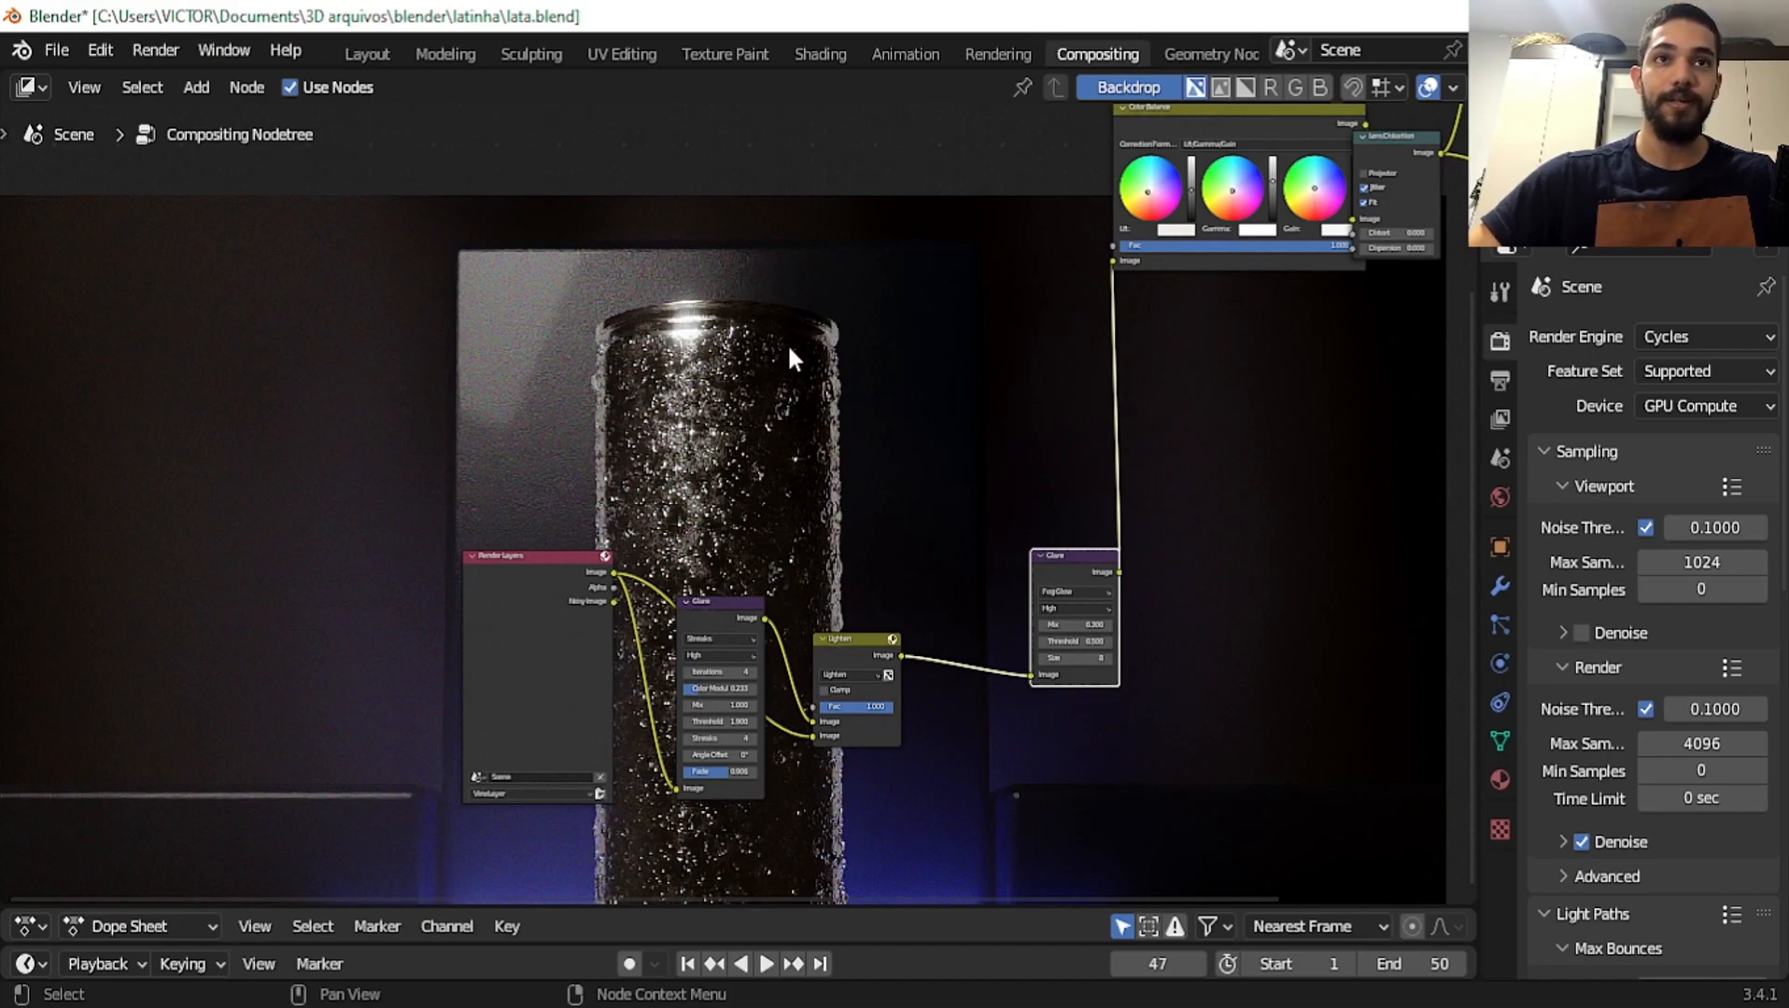
scroll(747, 346, up, 1)
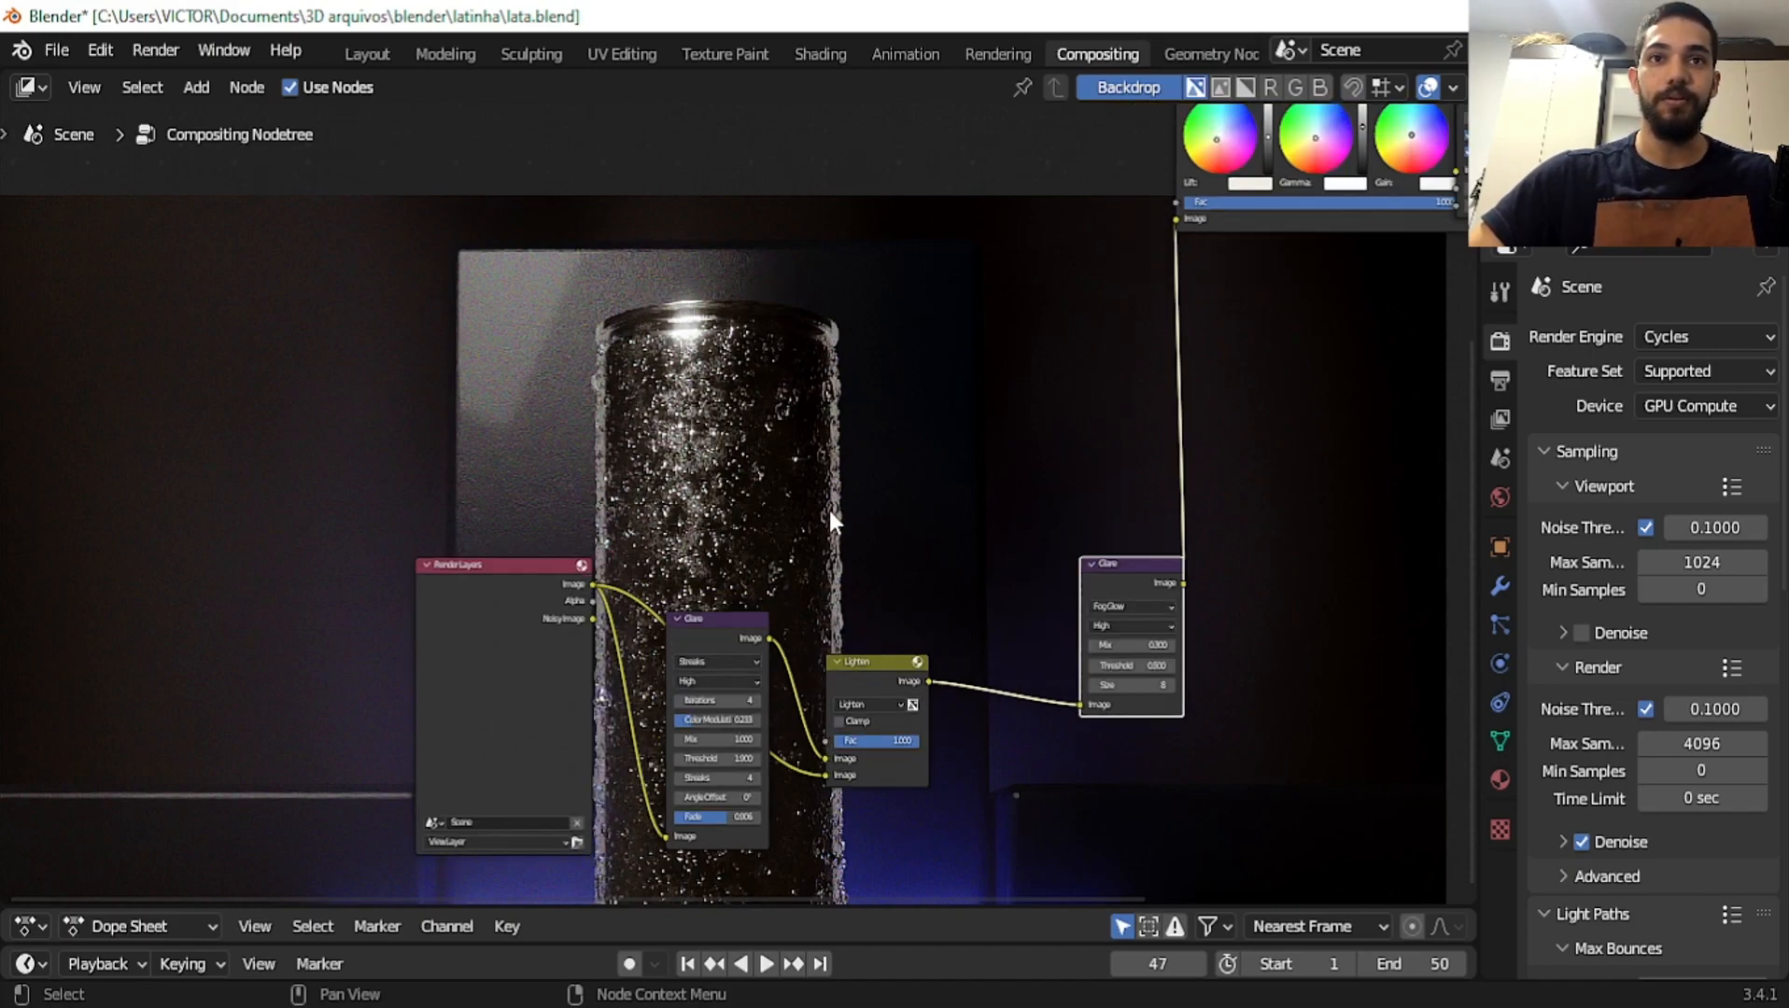
drag(1138, 577, 1048, 591)
scroll(1151, 397, down, 3)
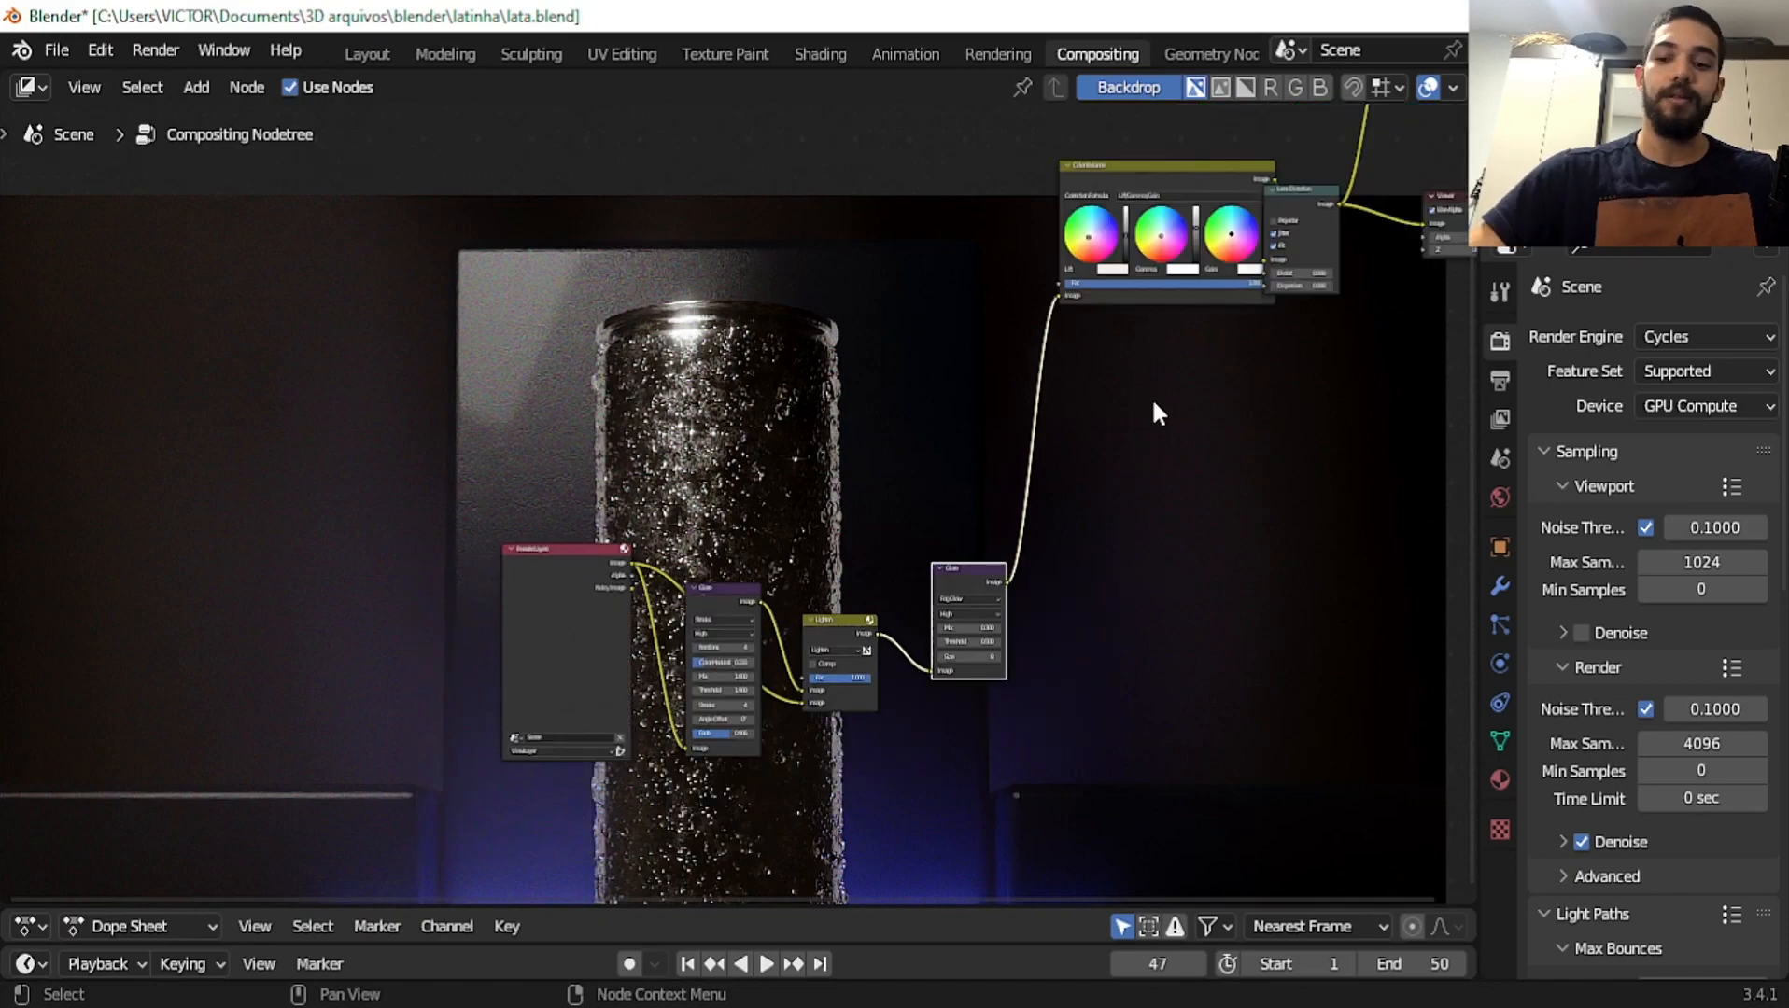
Move the Color Balance, Lens Distortion, Composite and Viewer nodes down in line with the Fog Glow Glare node, spaced without overlap
key(b)
drag(1060, 158, 1322, 400)
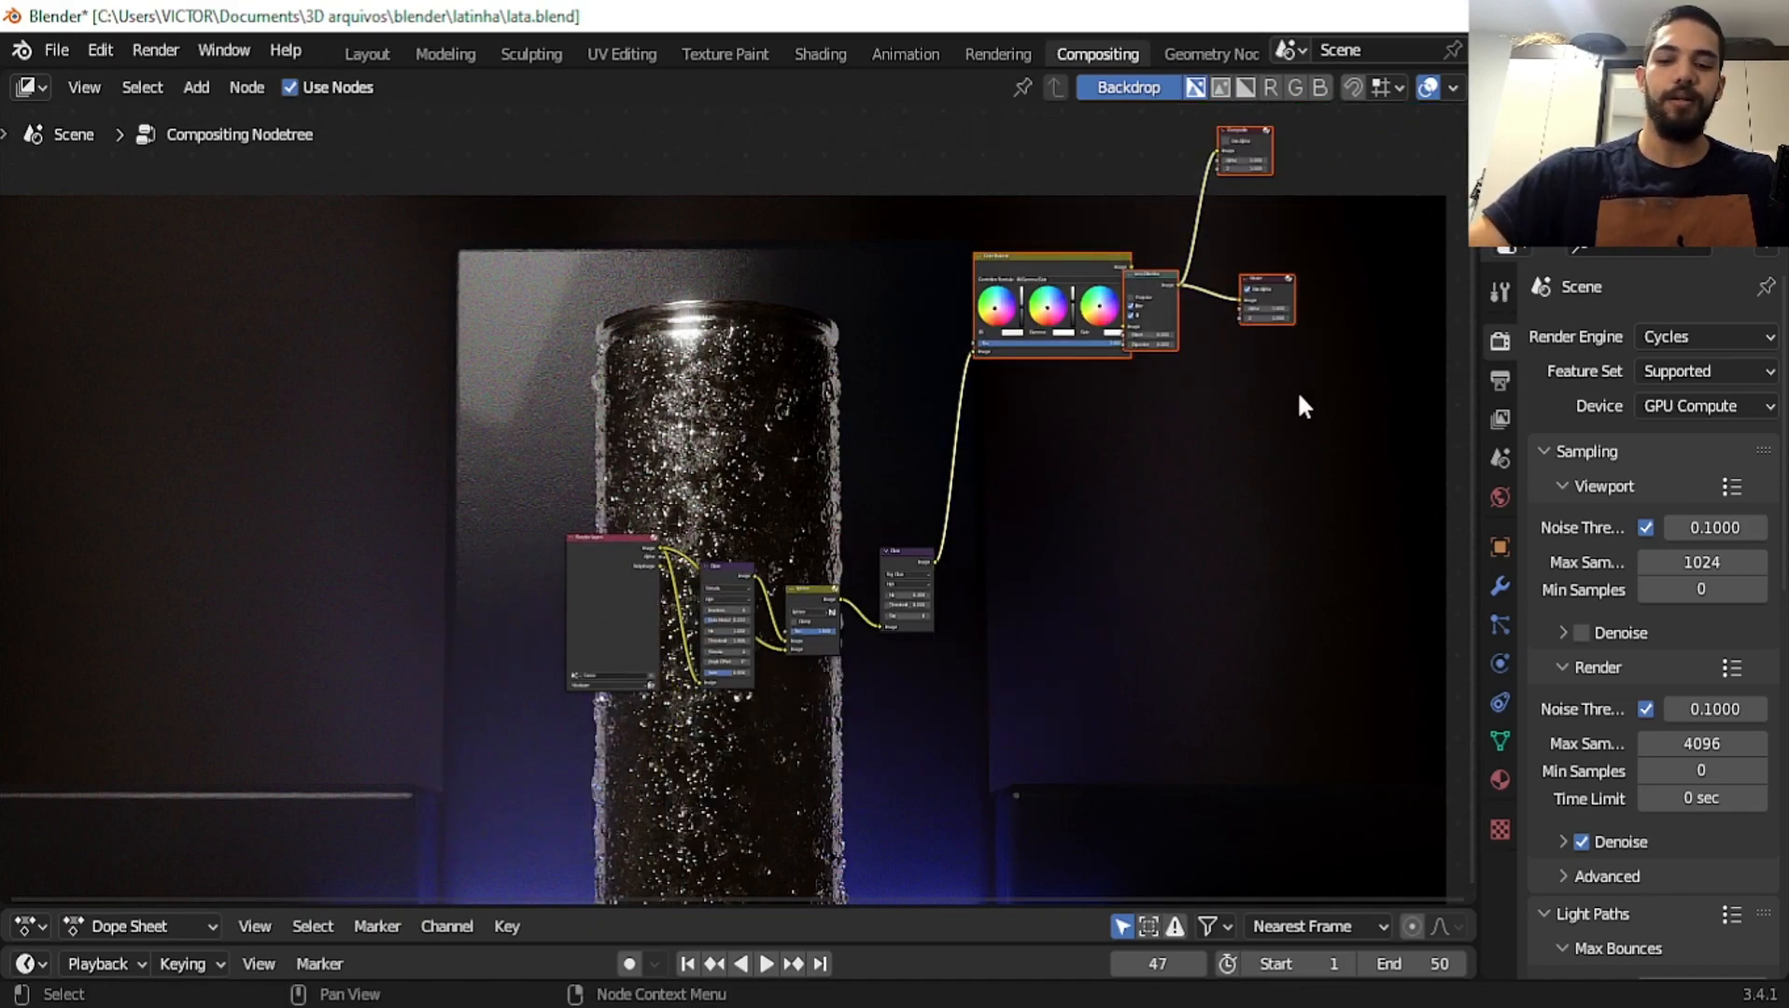
key(g)
click(1344, 665)
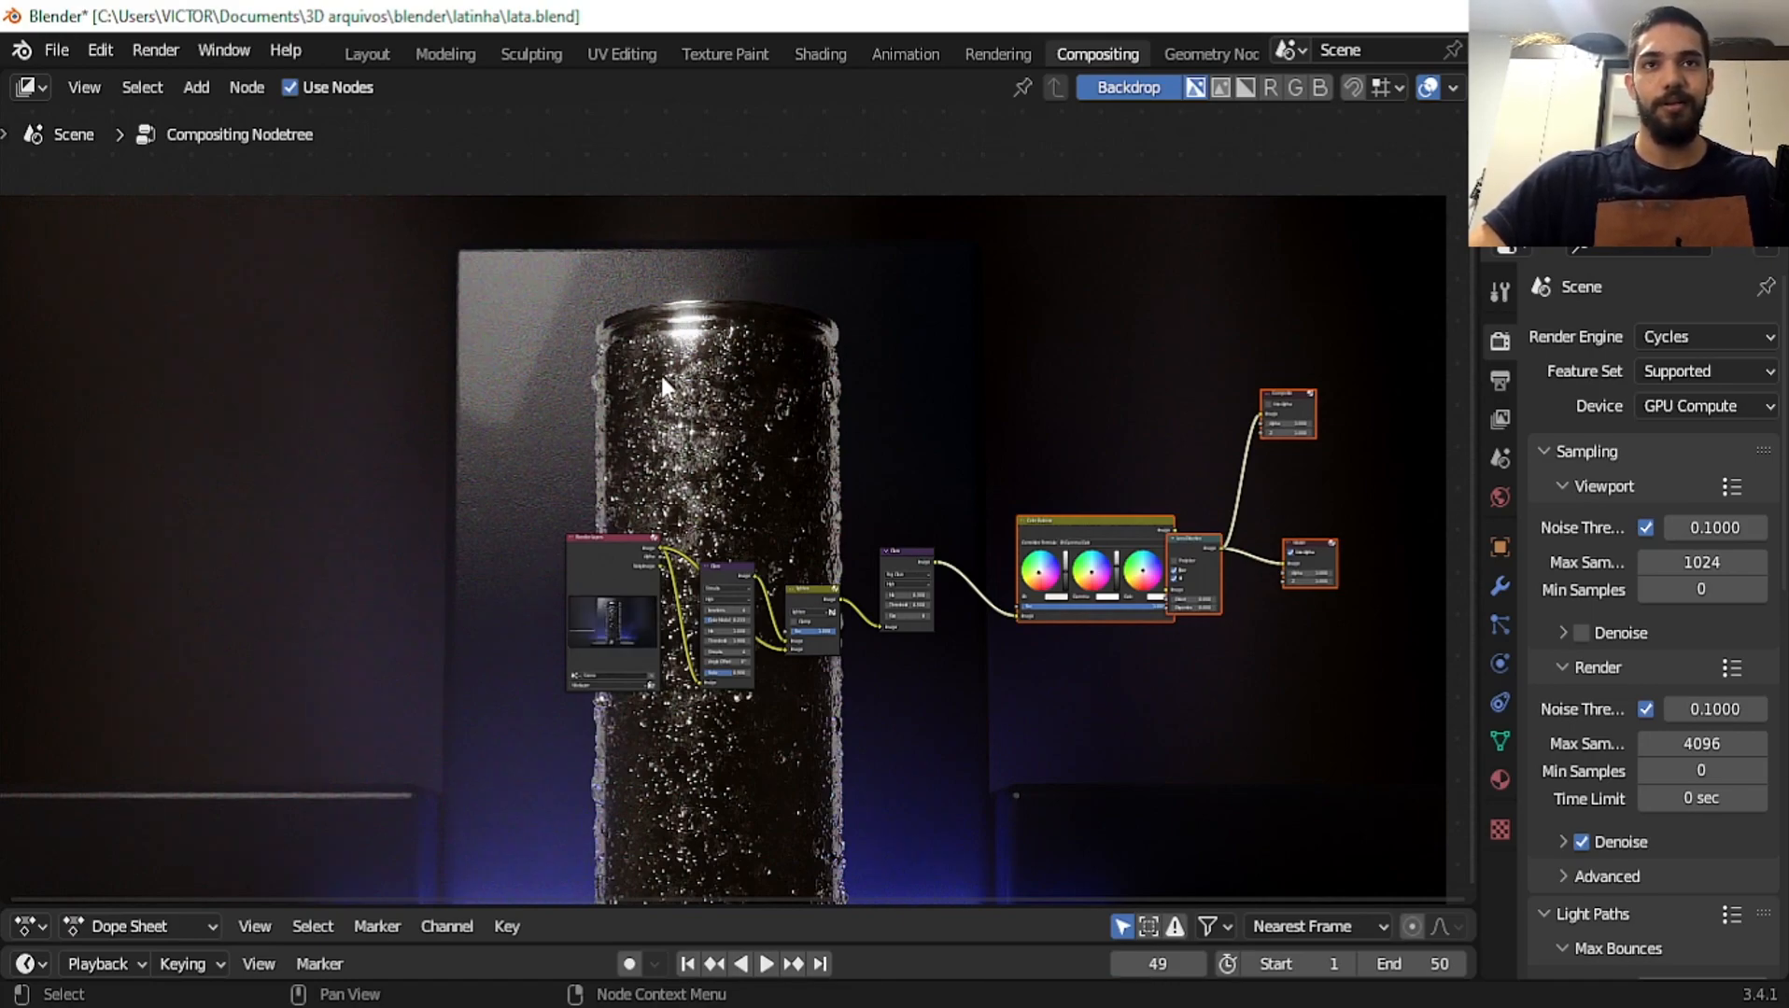
scroll(857, 616, up, 3)
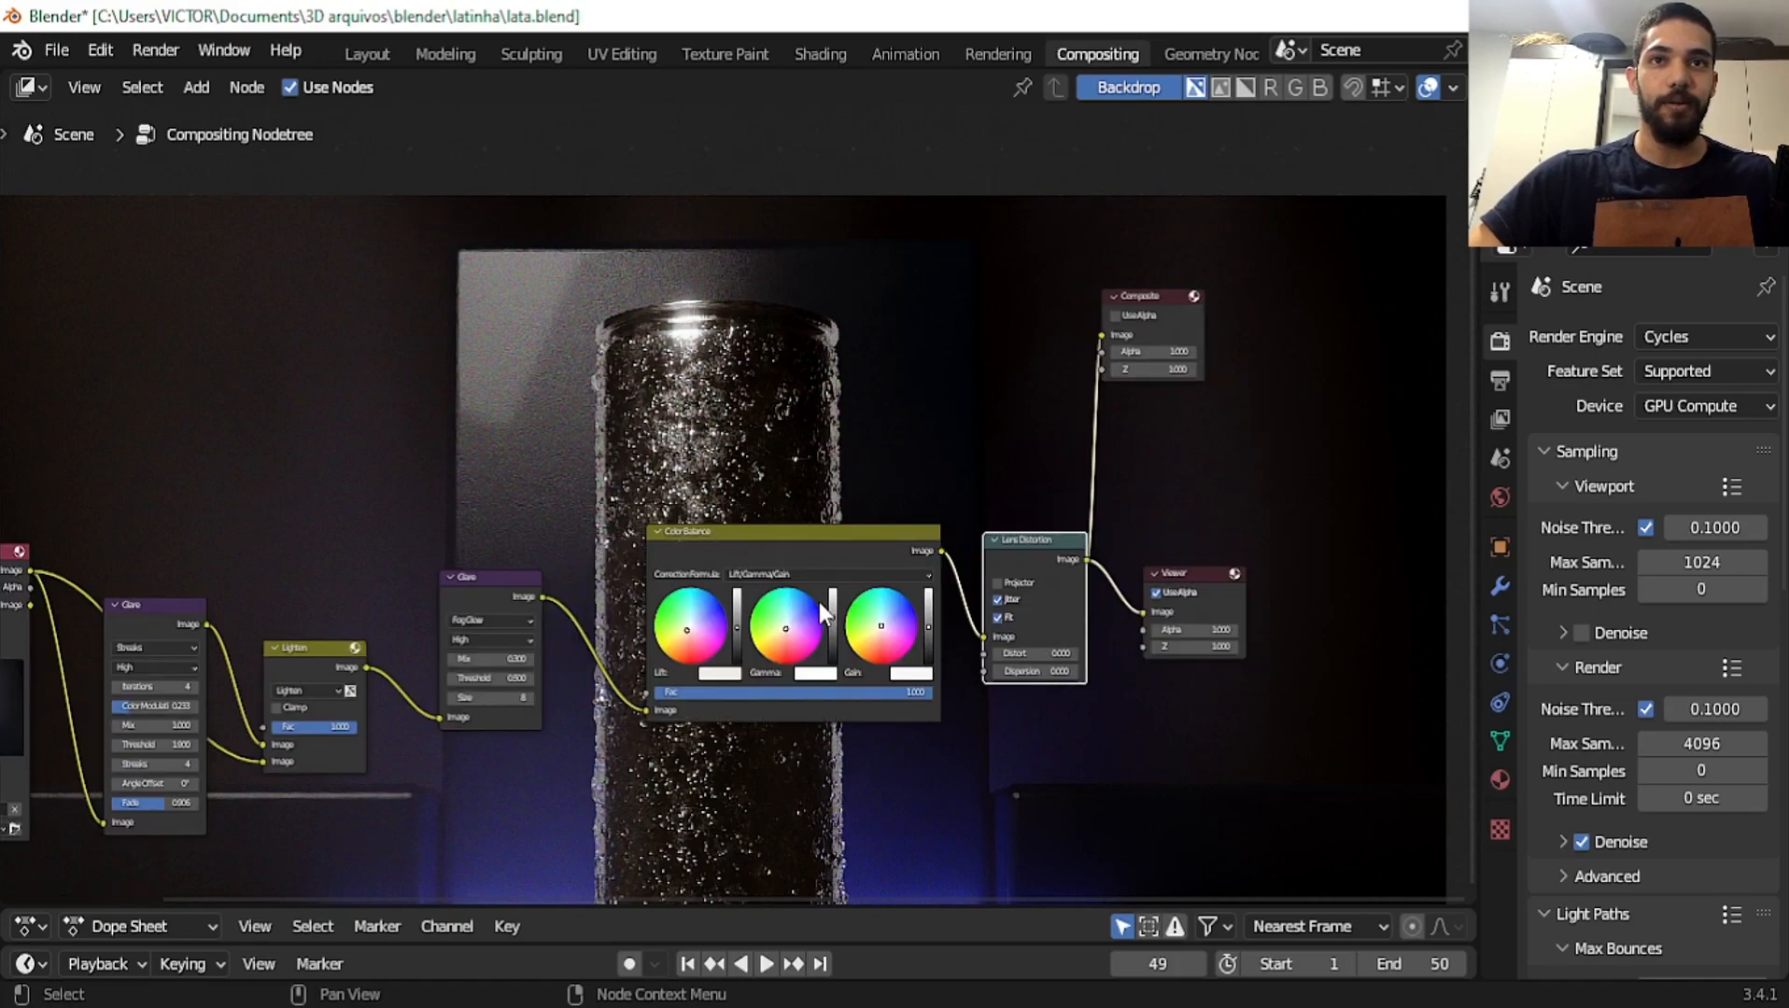
scroll(735, 766, down, 3)
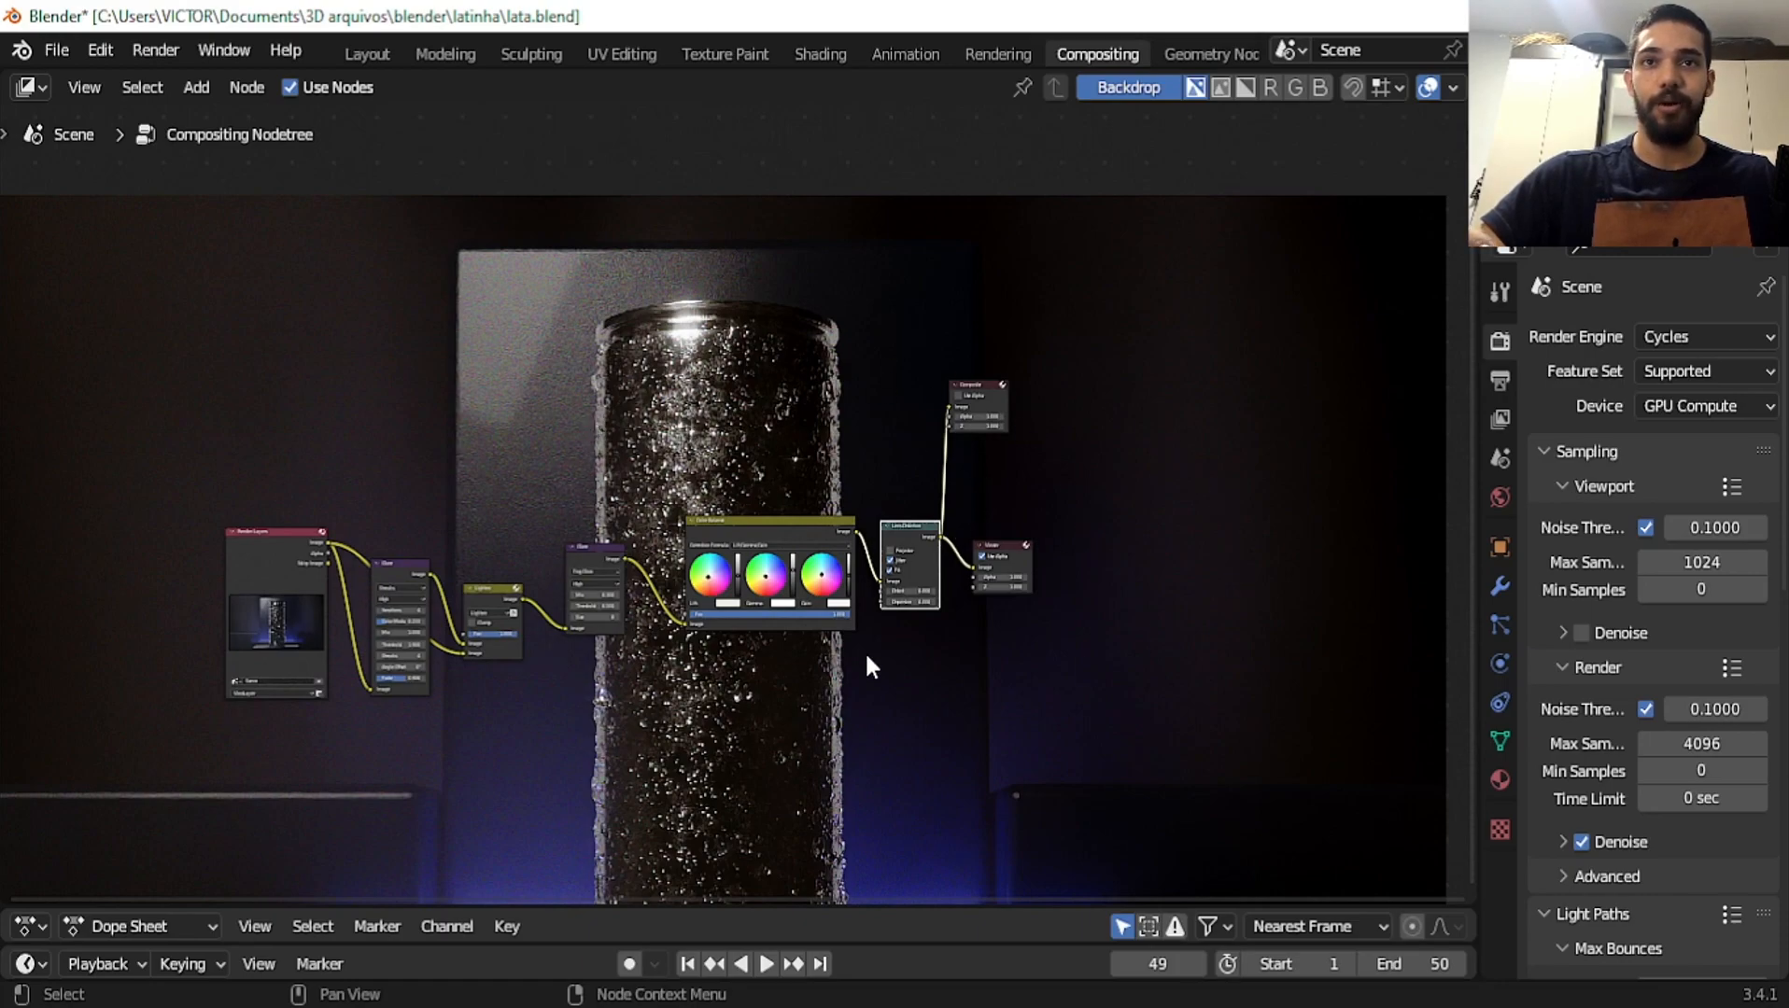
scroll(957, 425, down, 1)
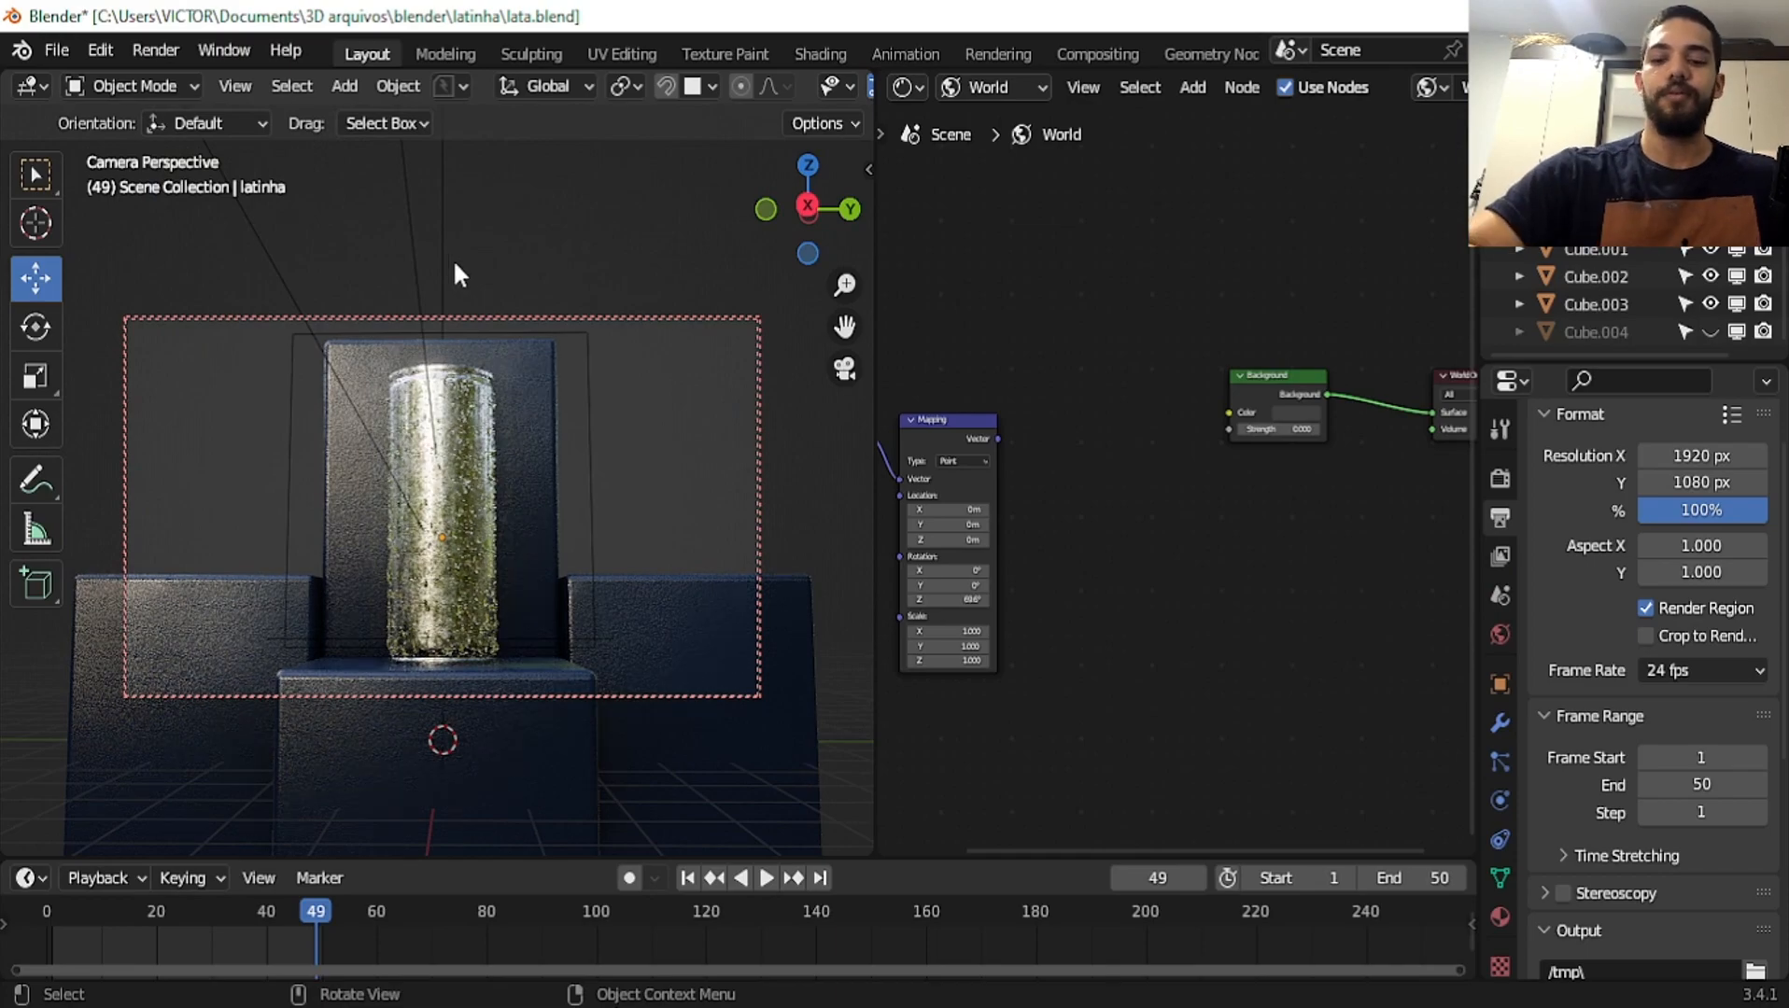
Leave the camera view, switch the viewport to solid shading with the can framed, and open the Geometry Nodes workspace
key(KP_0)
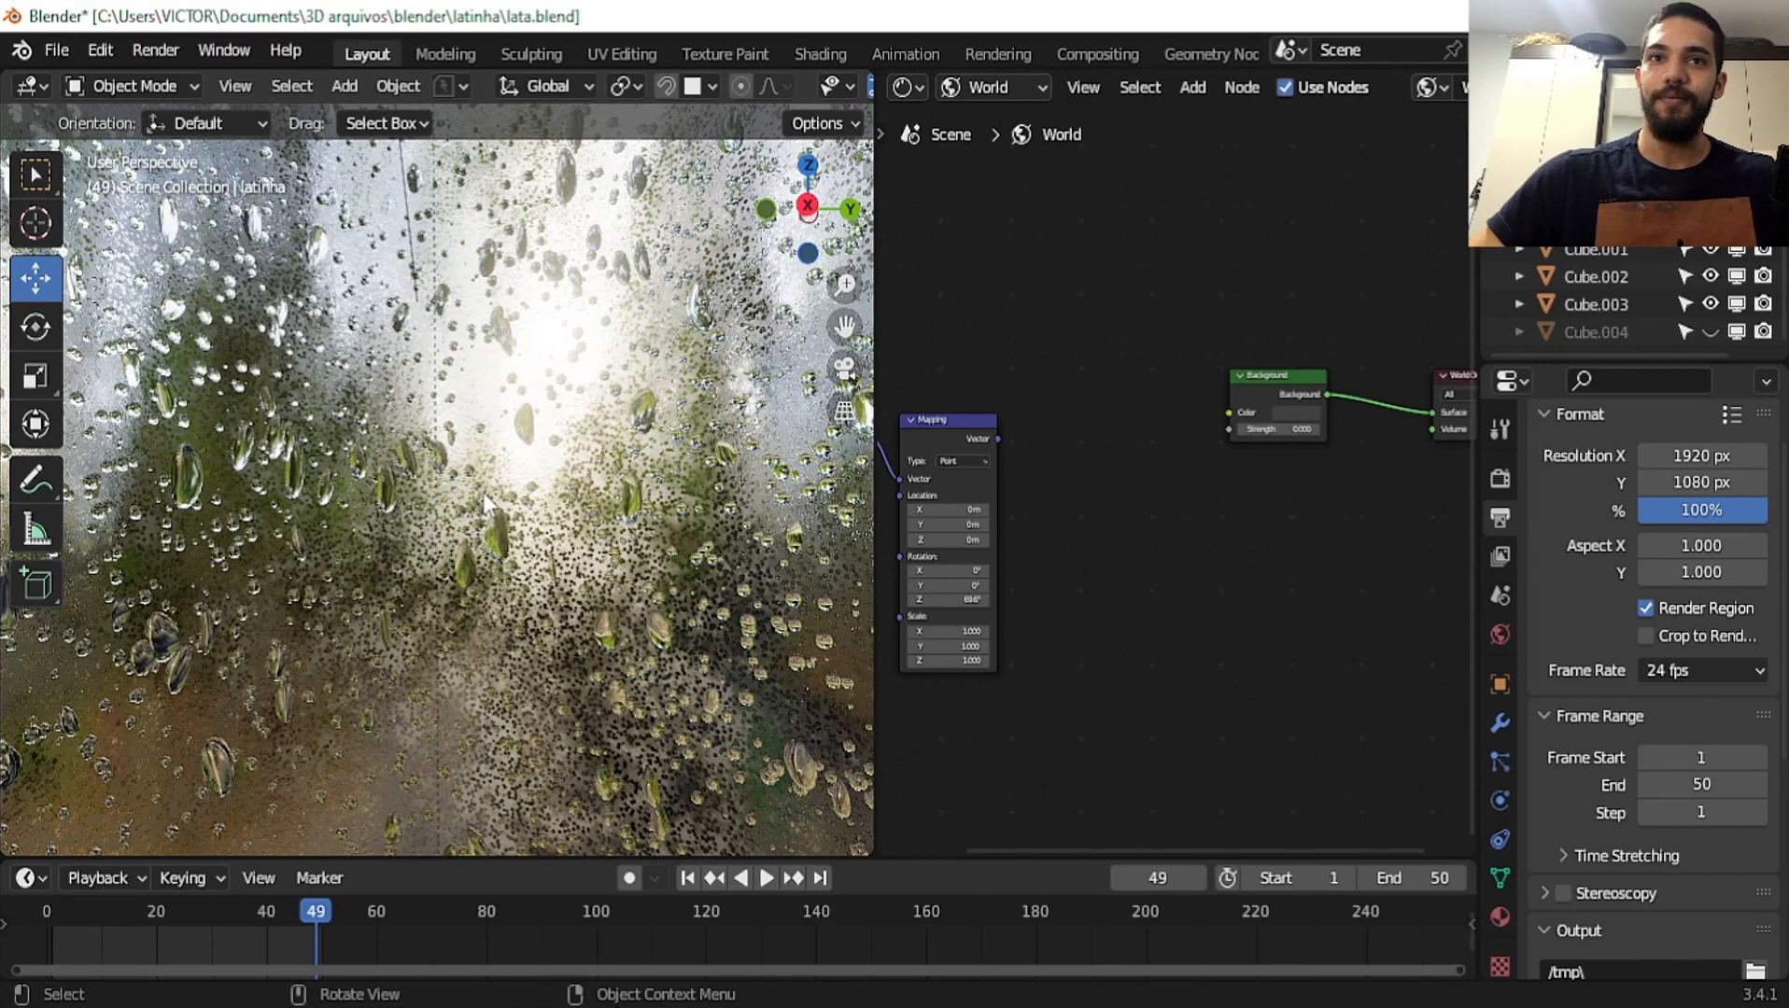
middle_drag(451, 502, 505, 475)
scroll(505, 476, down, 1)
scroll(505, 475, down, 2)
scroll(504, 475, down, 3)
key(z)
click(733, 522)
click(1211, 54)
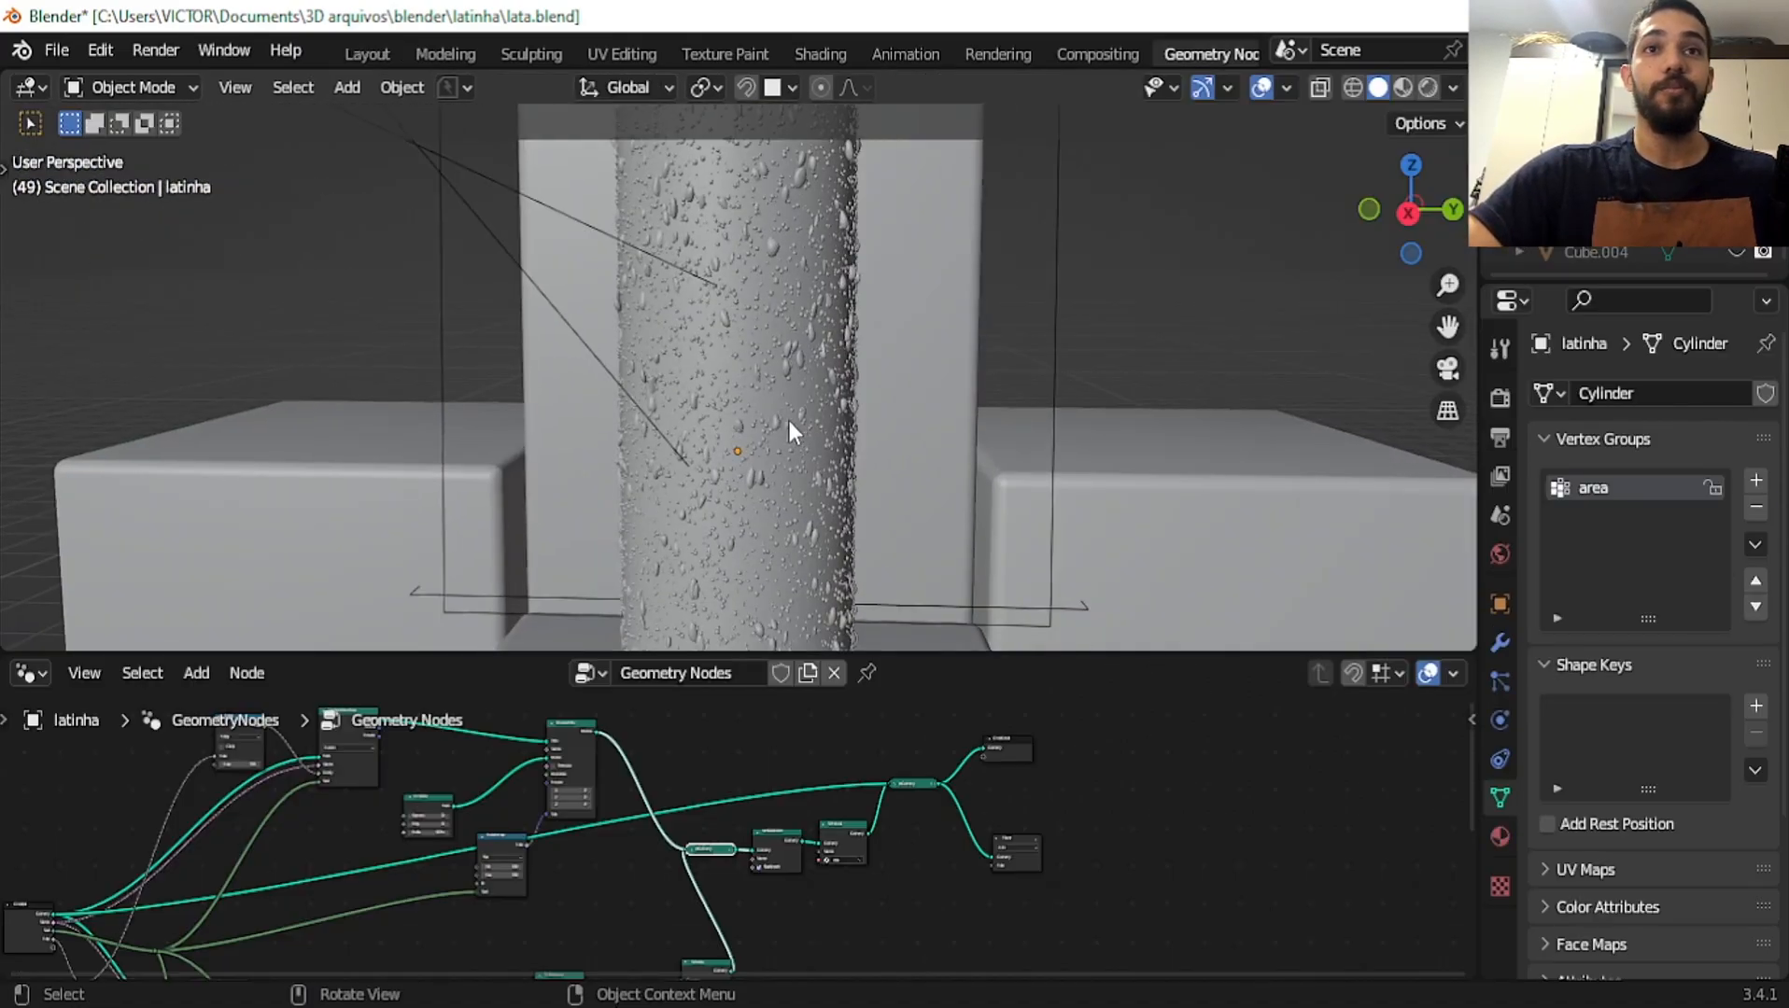
Select the can and display the modifiers driving its droplets, keeping the droplet Value at 150
click(738, 416)
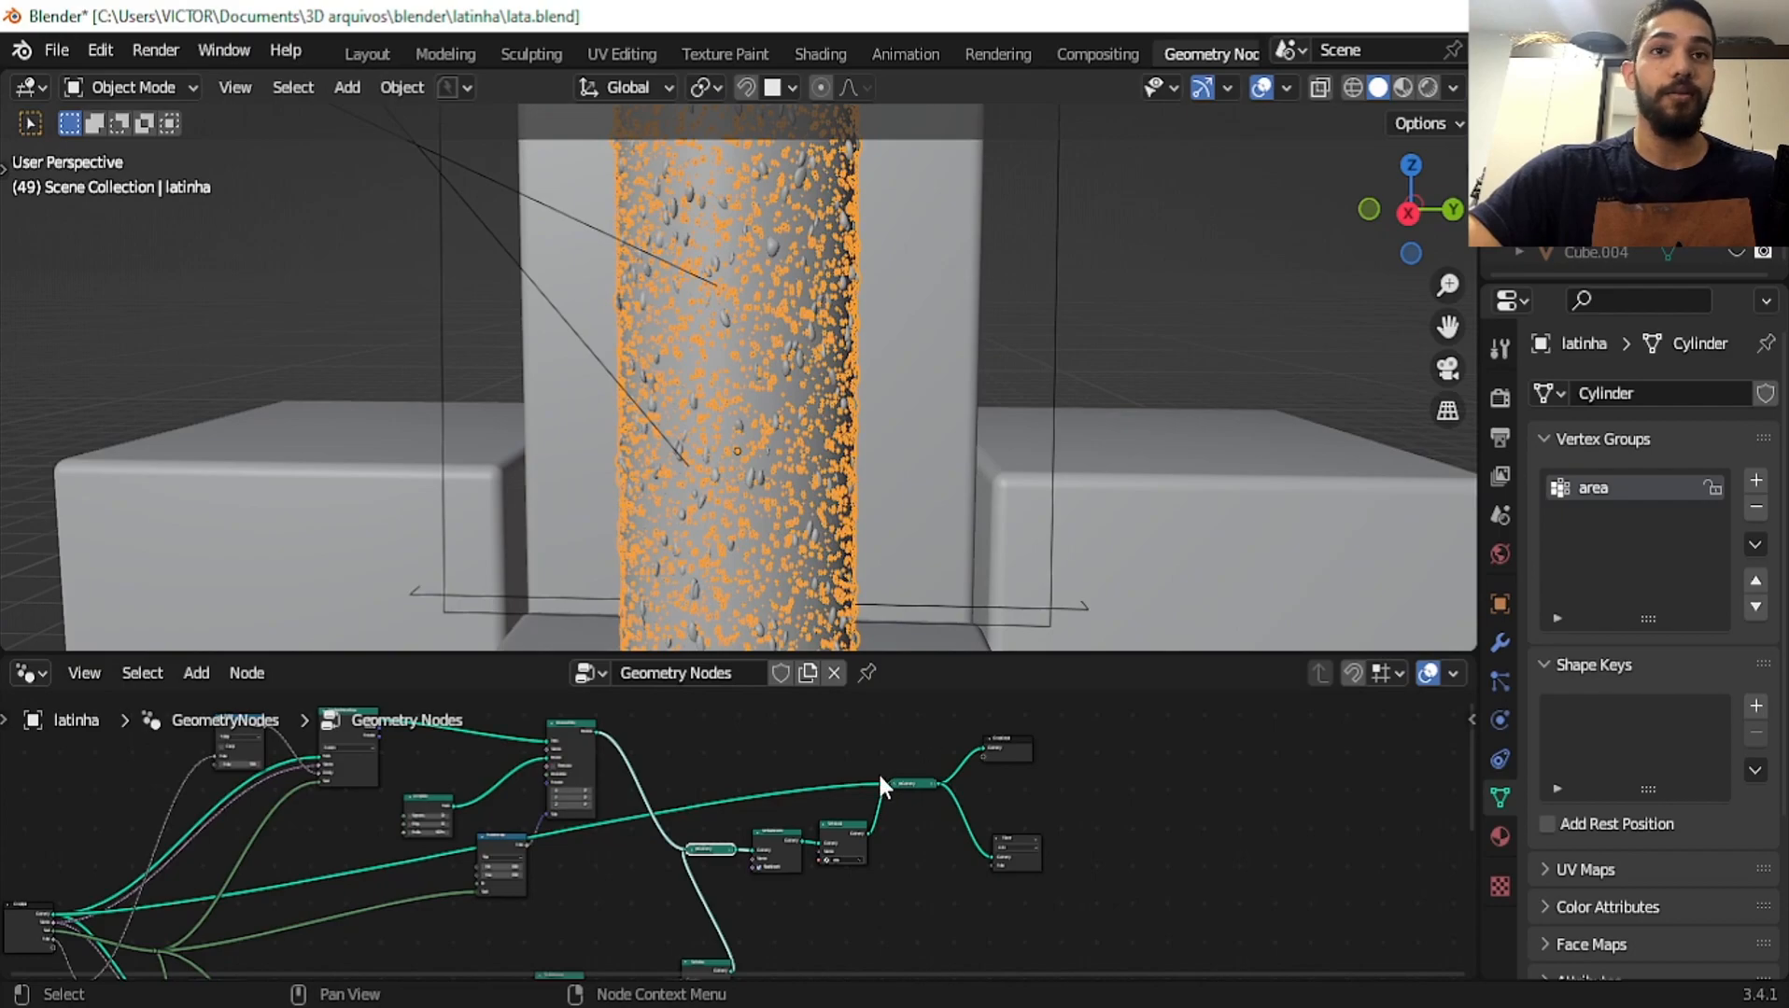
key(Home)
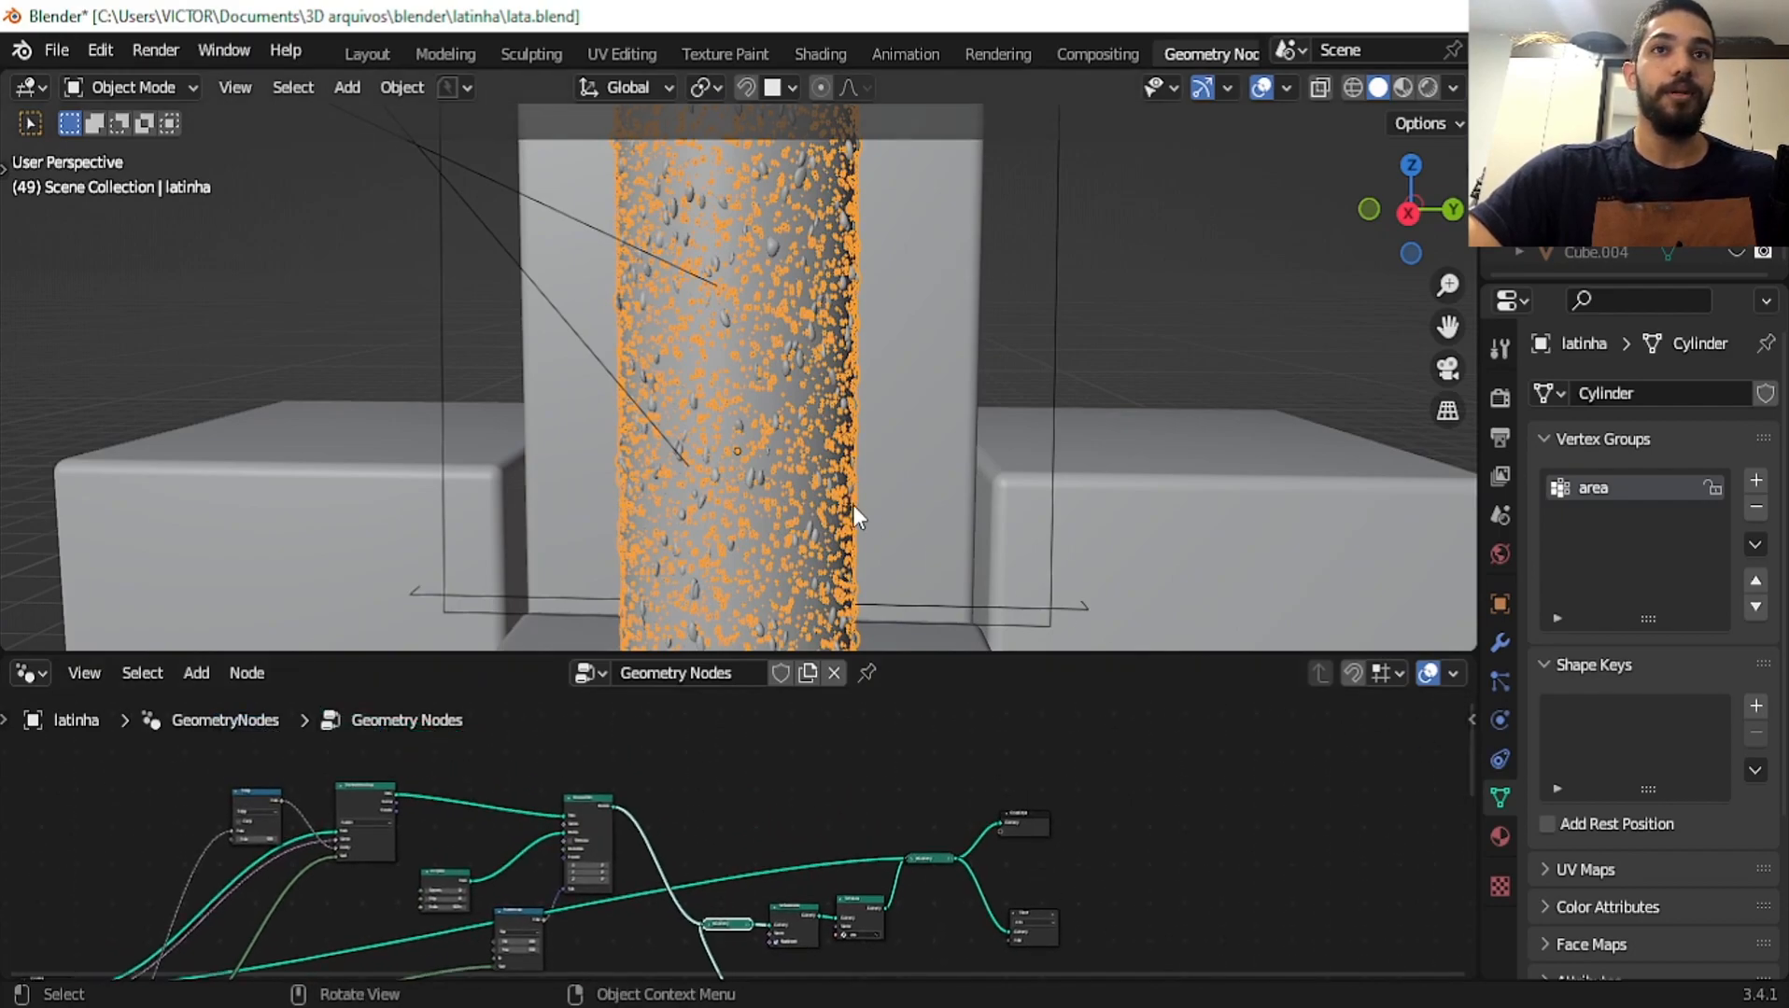
scroll(852, 505, down, 1)
click(1505, 837)
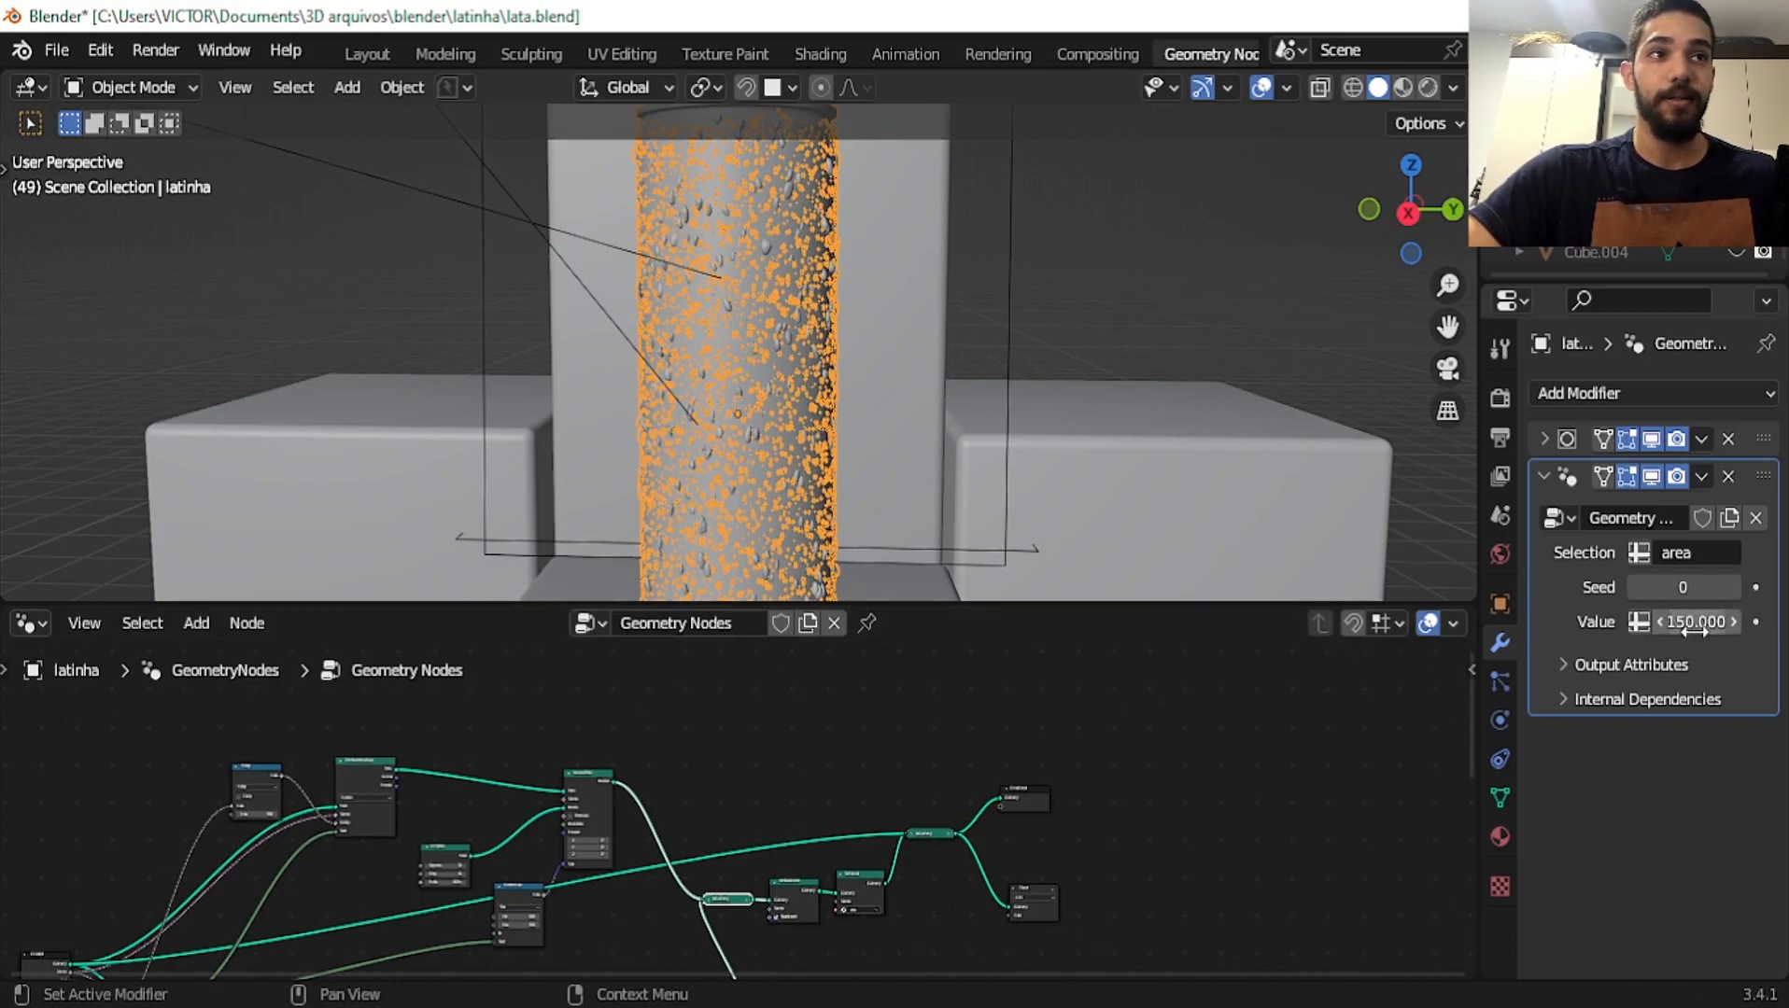
drag(1696, 622, 1728, 622)
key(Escape)
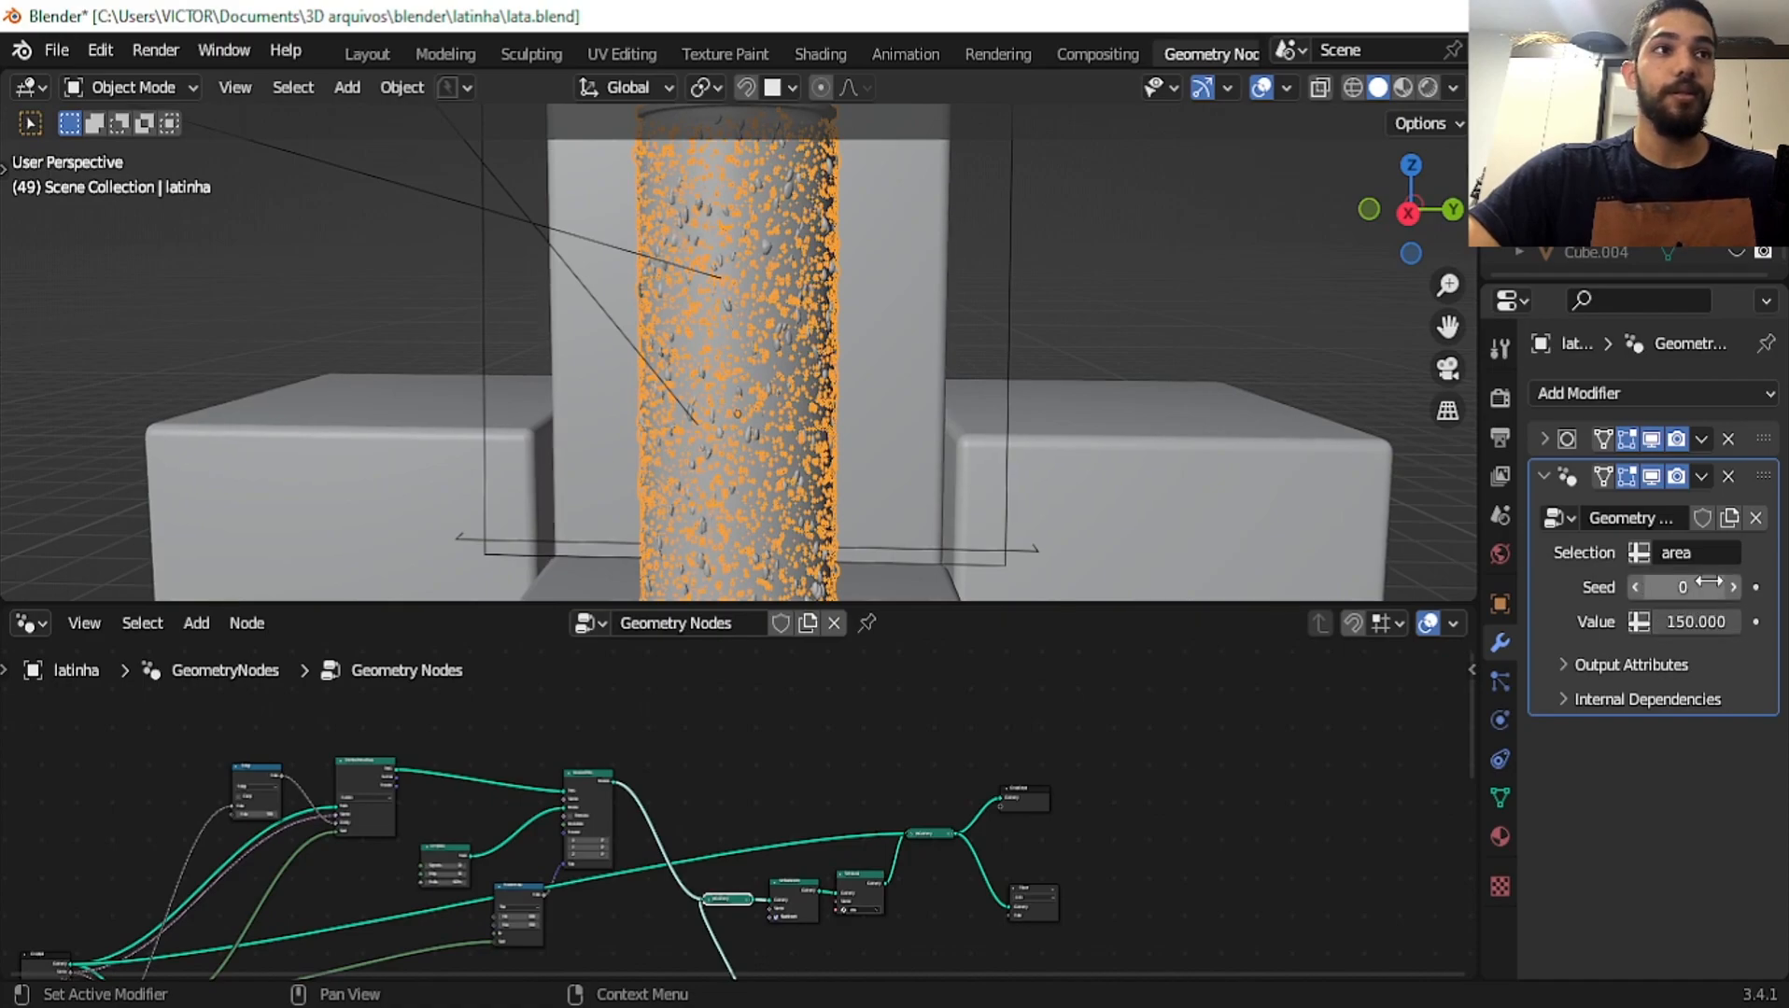
Set the Seed of the can's Geometry Nodes modifier to 1 to redistribute the droplets
click(1732, 587)
click(1732, 587)
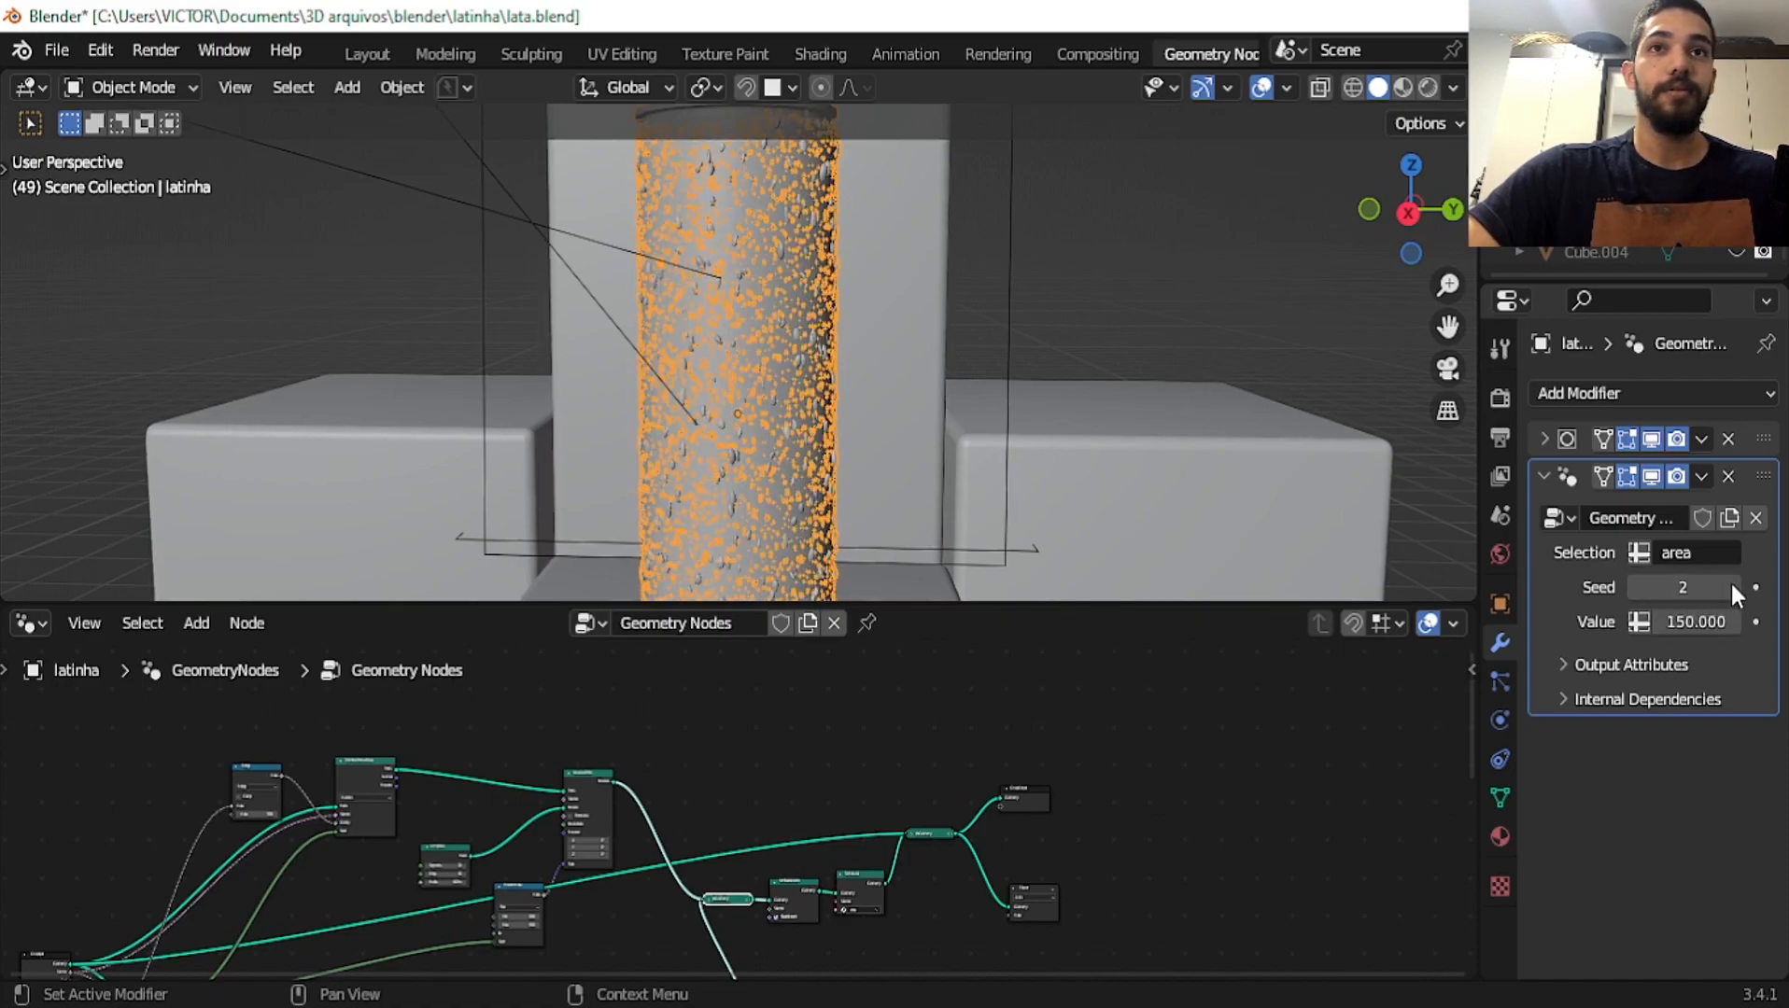
click(1636, 587)
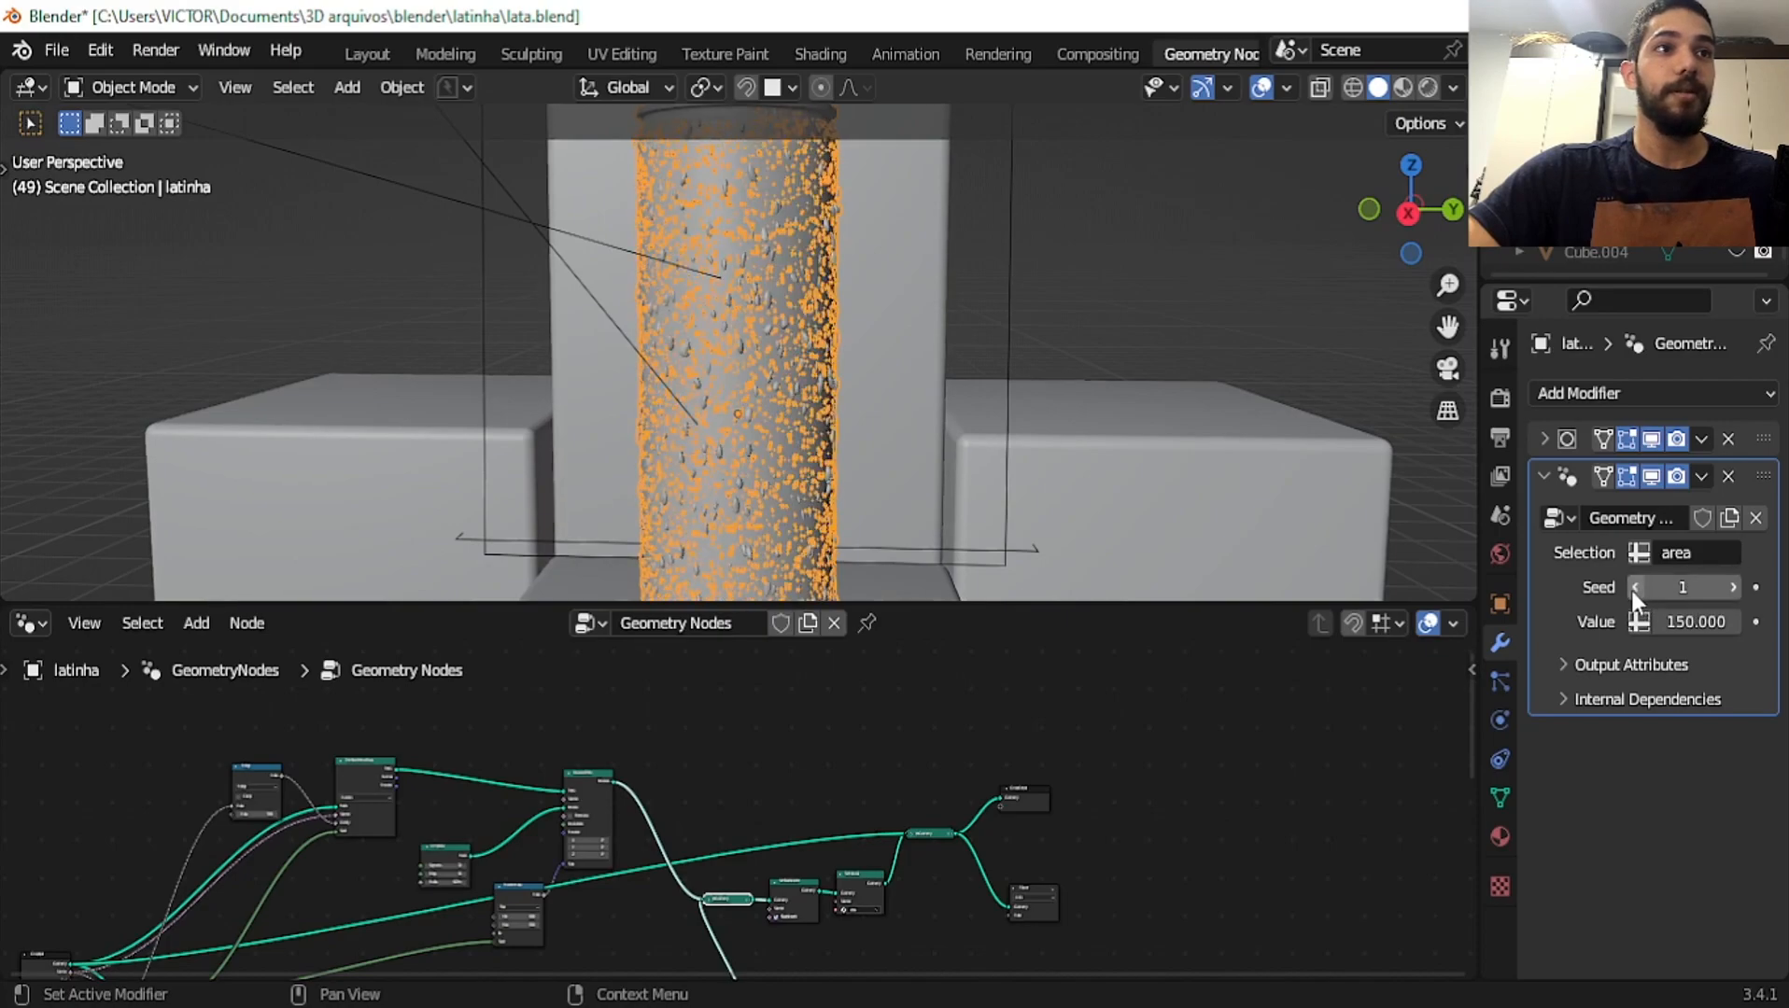
Enlarge the node editor area so more of the droplet node tree fits on screen
scroll(835, 727, down, 2)
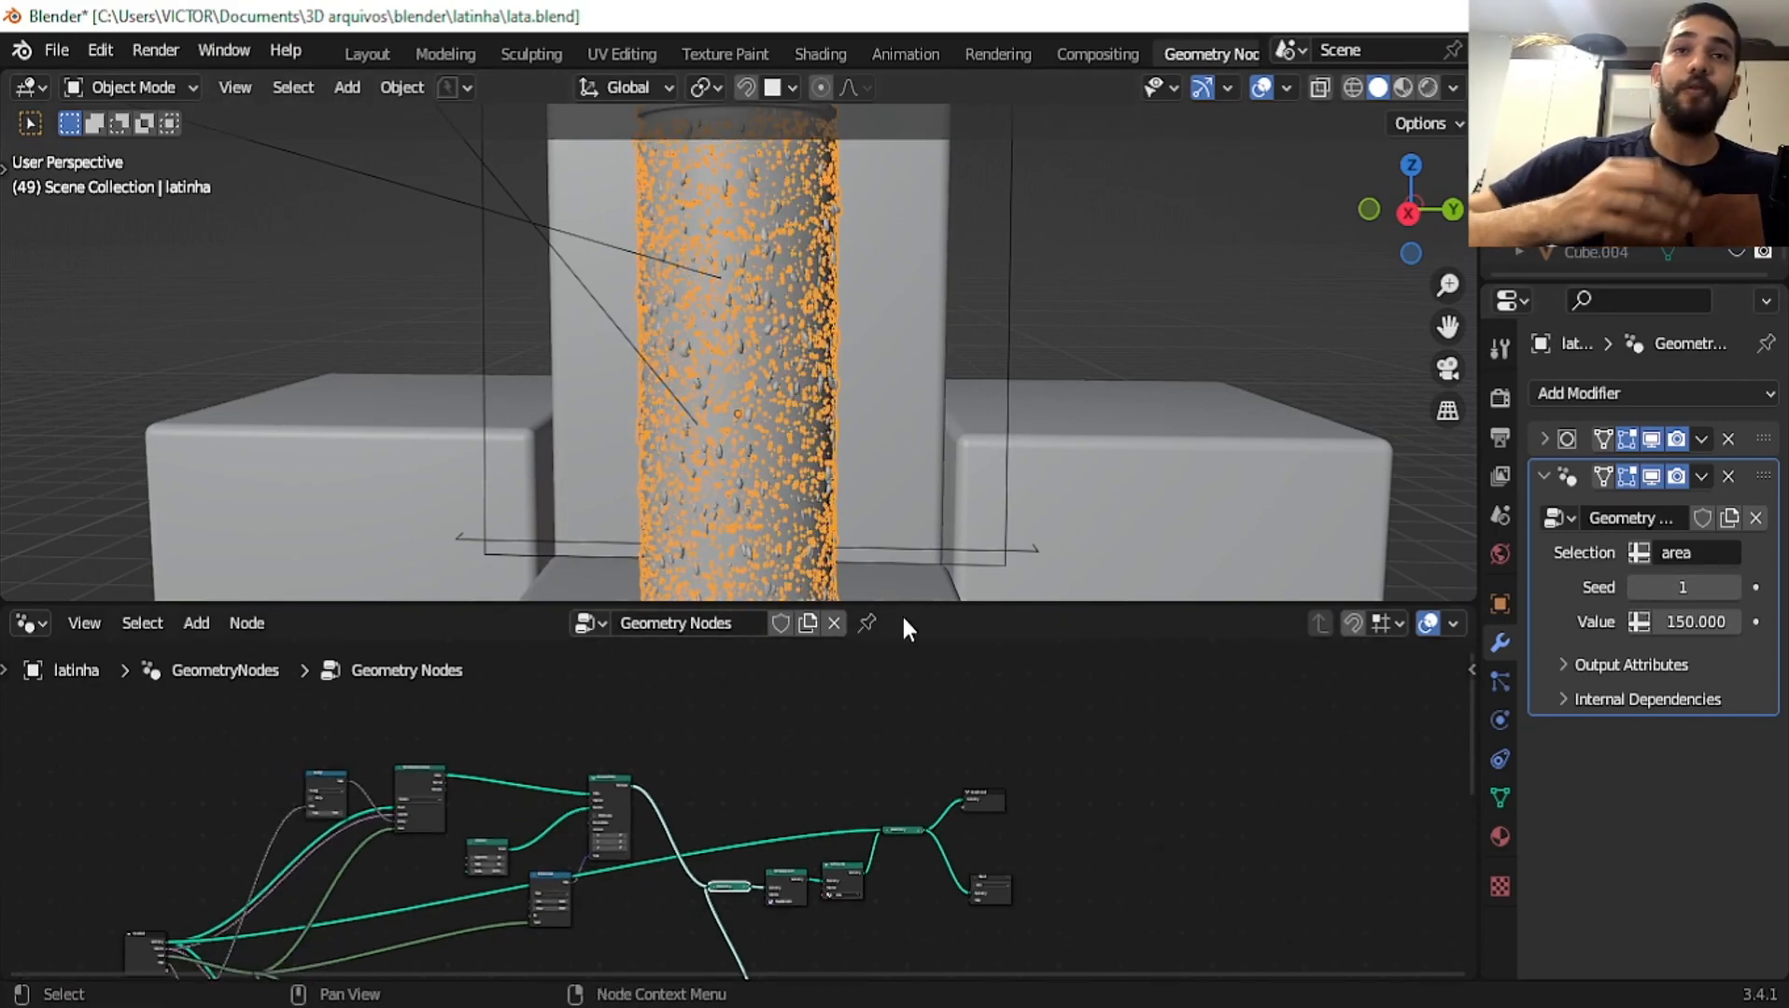
drag(900, 607, 933, 486)
scroll(770, 810, up, 3)
middle_drag(653, 797, 1038, 594)
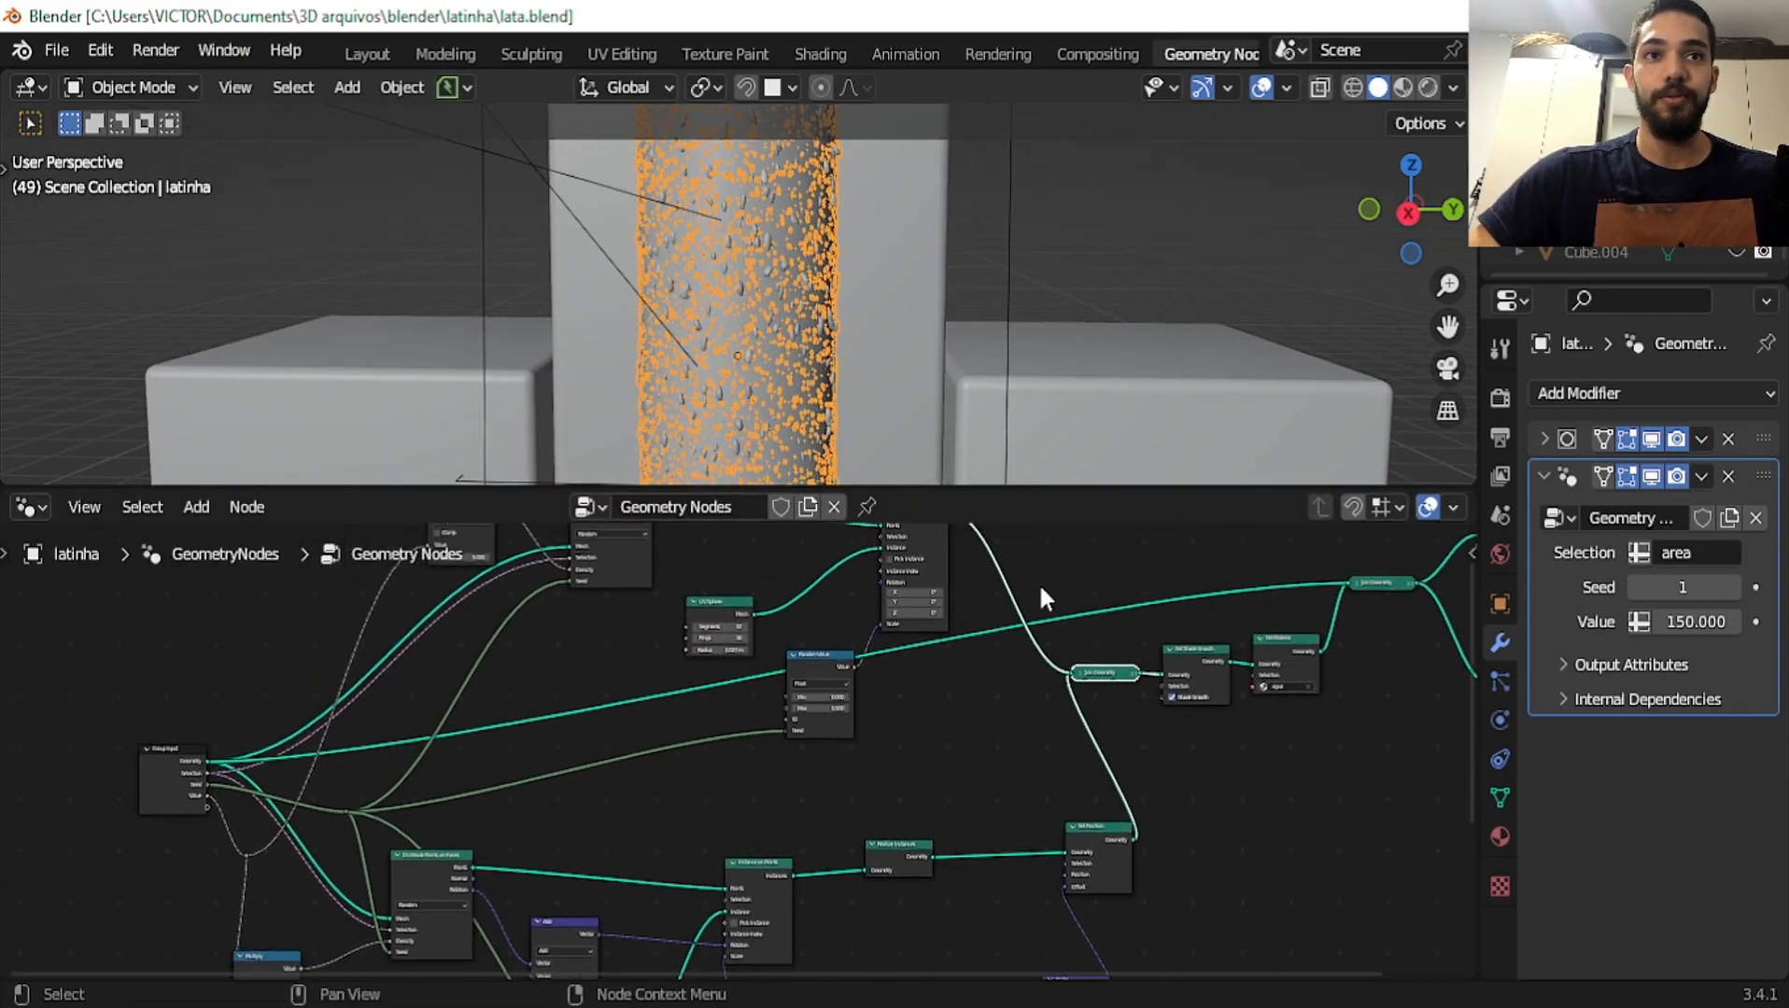
Examine the node tree from Group Input through Join Geometry, Set Shade Smooth and Set Material to Group Output
scroll(750, 717, down, 5)
scroll(749, 719, up, 1)
middle_drag(747, 729, 811, 654)
scroll(603, 728, up, 5)
middle_drag(657, 670, 747, 707)
middle_drag(1044, 716, 986, 742)
scroll(246, 731, up, 4)
middle_drag(246, 731, 453, 692)
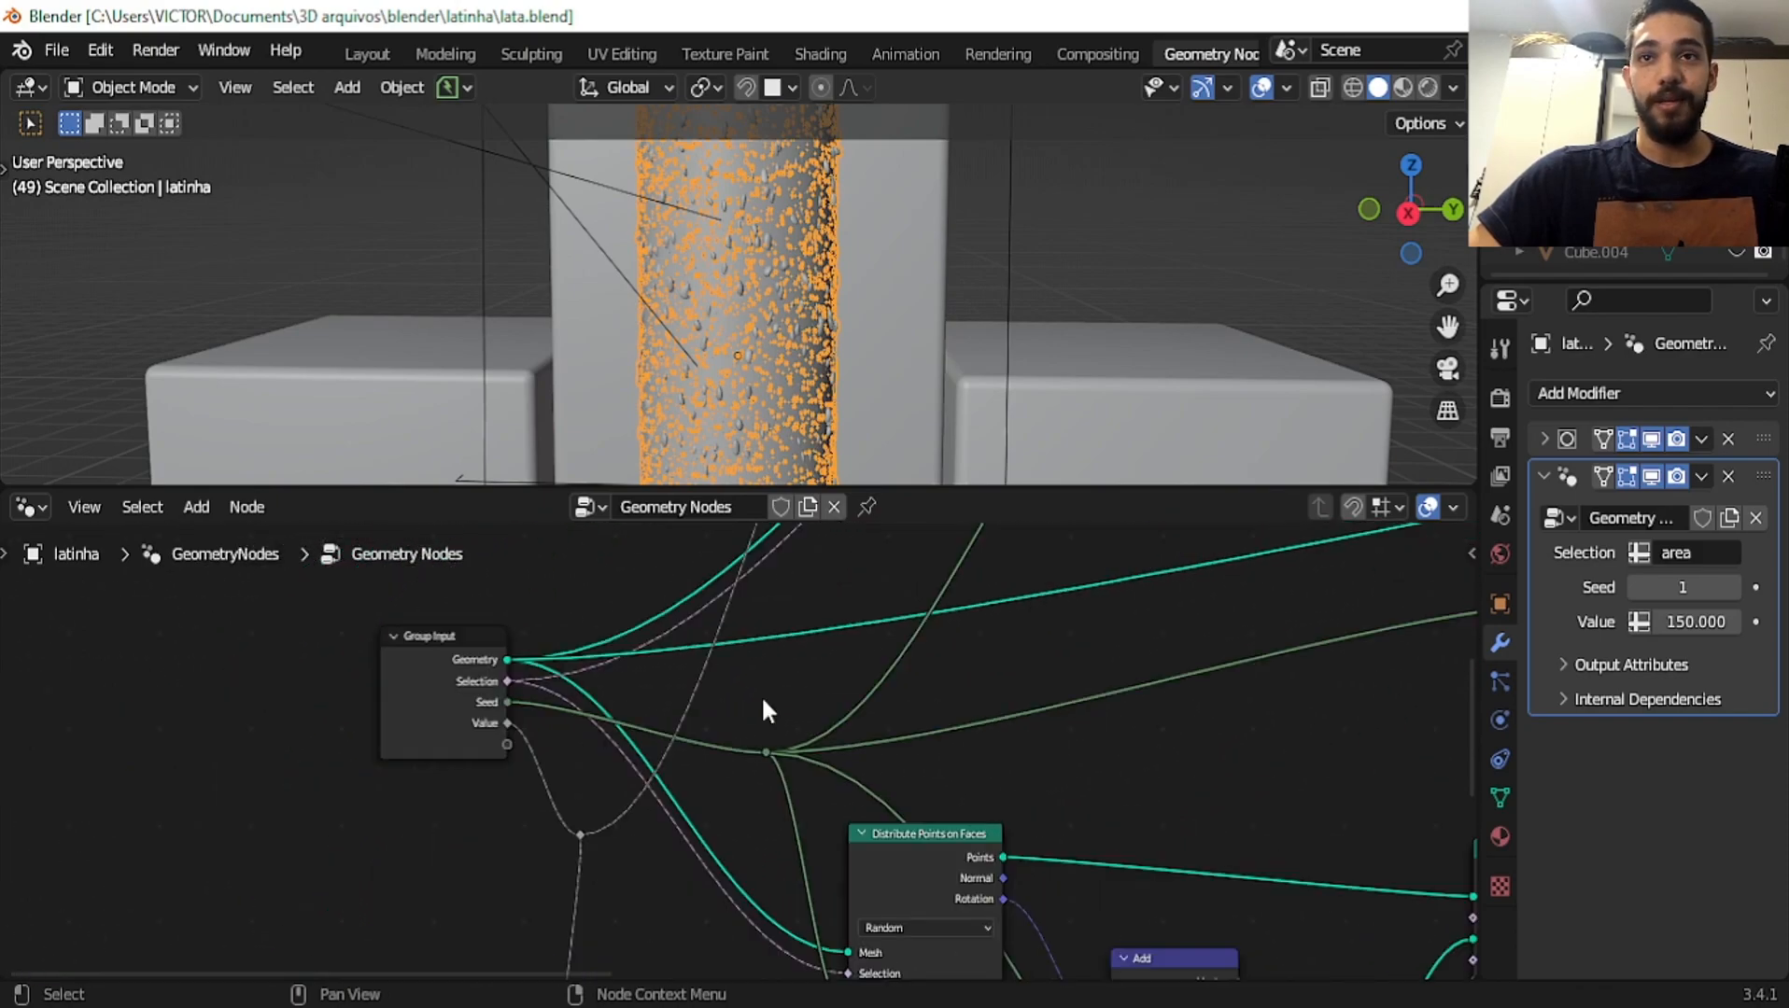
middle_drag(586, 649, 1131, 585)
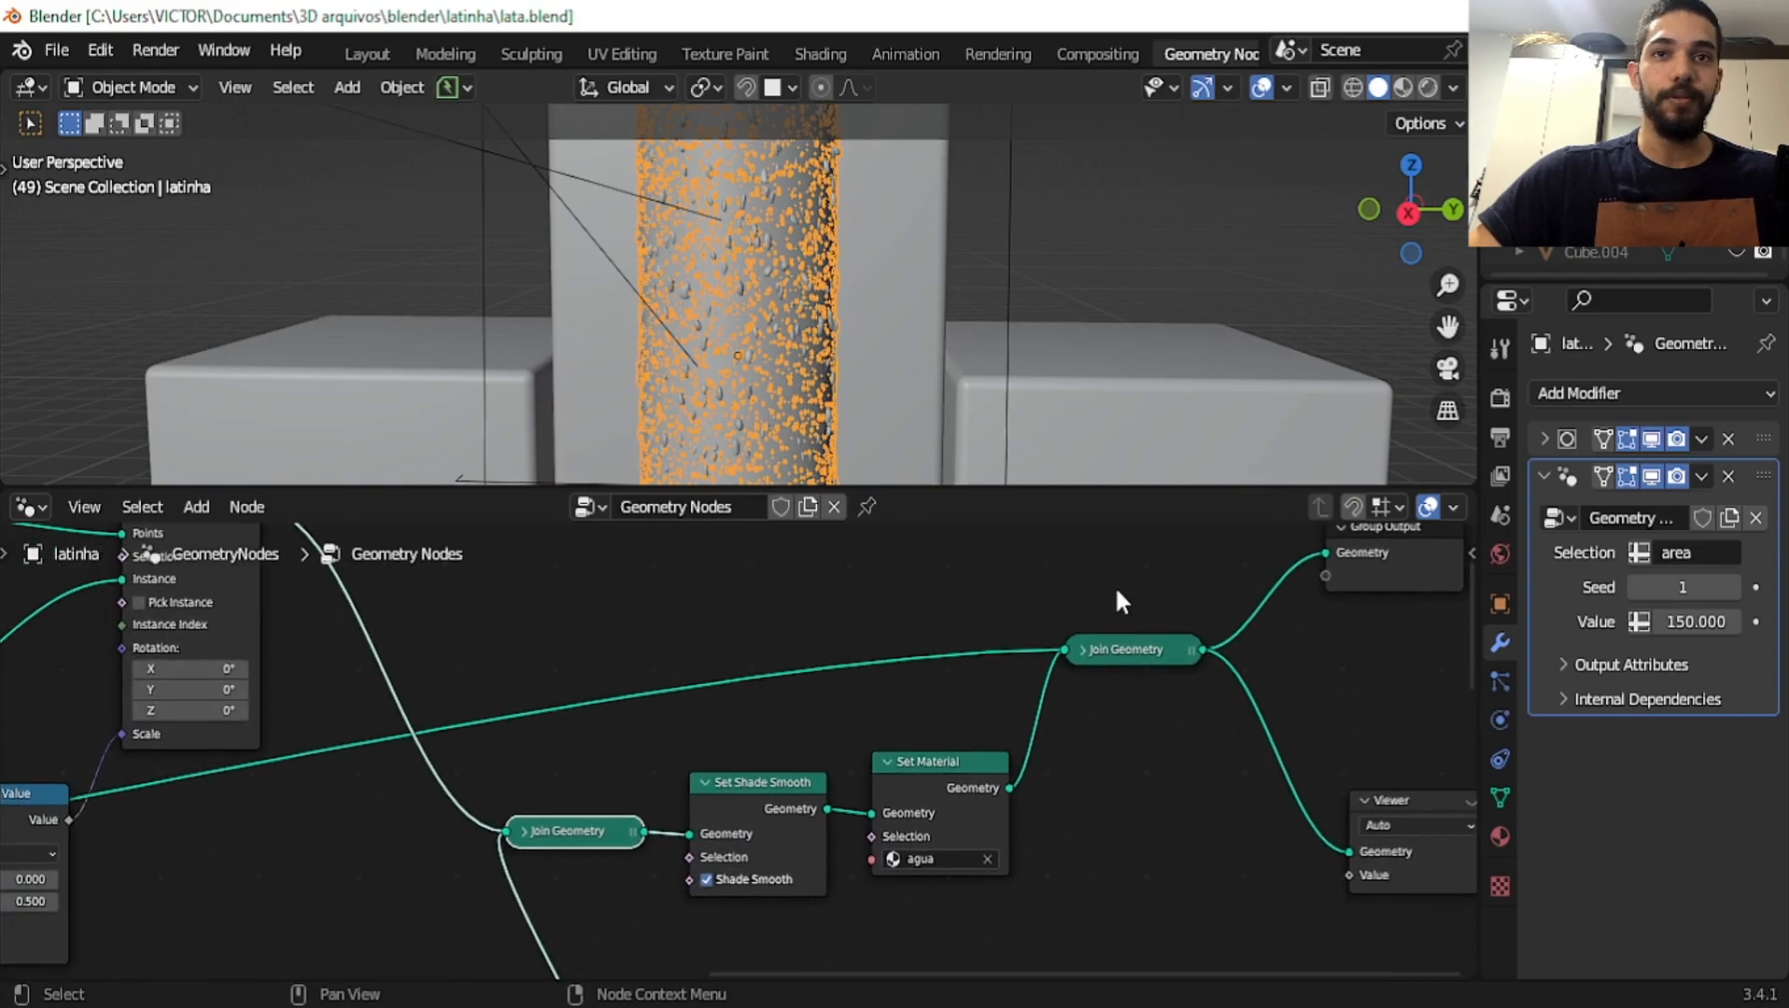
scroll(972, 651, down, 2)
scroll(271, 840, up, 1)
middle_drag(271, 845, 974, 611)
scroll(822, 671, up, 3)
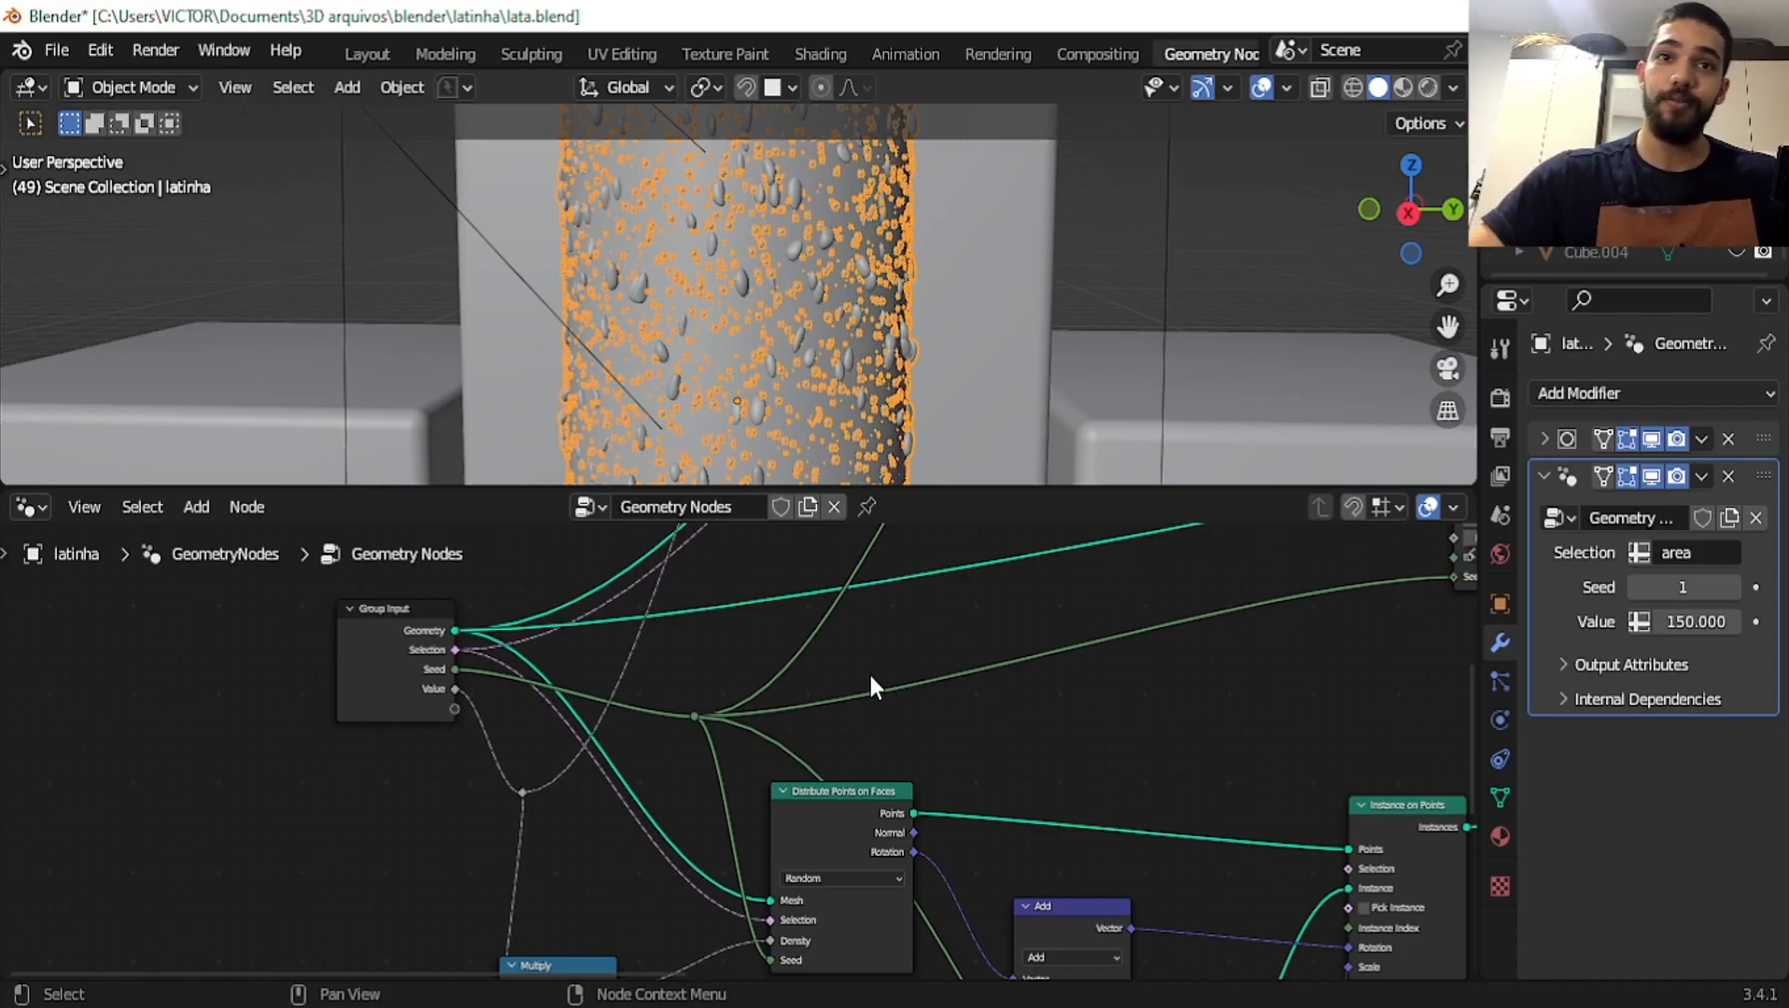
Reposition the Transform node between the UV Sphere and Random Value nodes in the large-droplet branch
middle_drag(870, 681, 736, 598)
drag(690, 728, 746, 634)
scroll(683, 677, up, 2)
scroll(696, 732, up, 2)
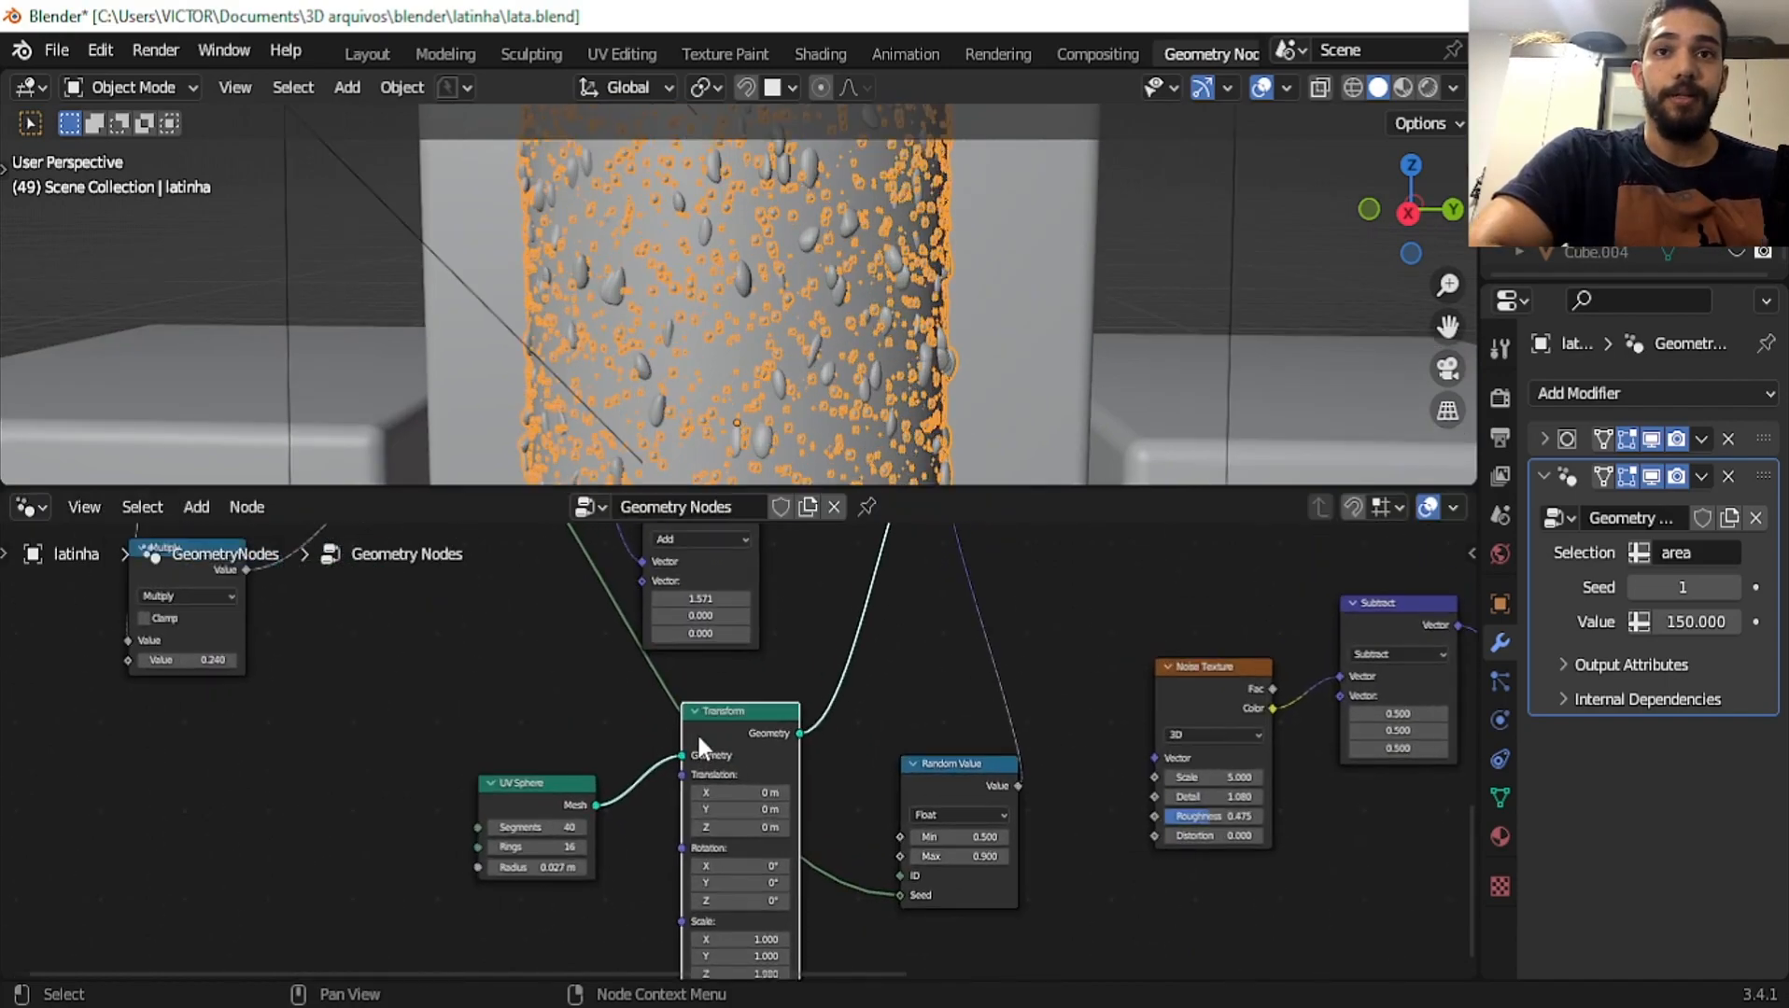
Examine the Distribute Points on Faces, Add and Instance on Points nodes alongside the large droplets on the can
middle_drag(839, 707, 575, 976)
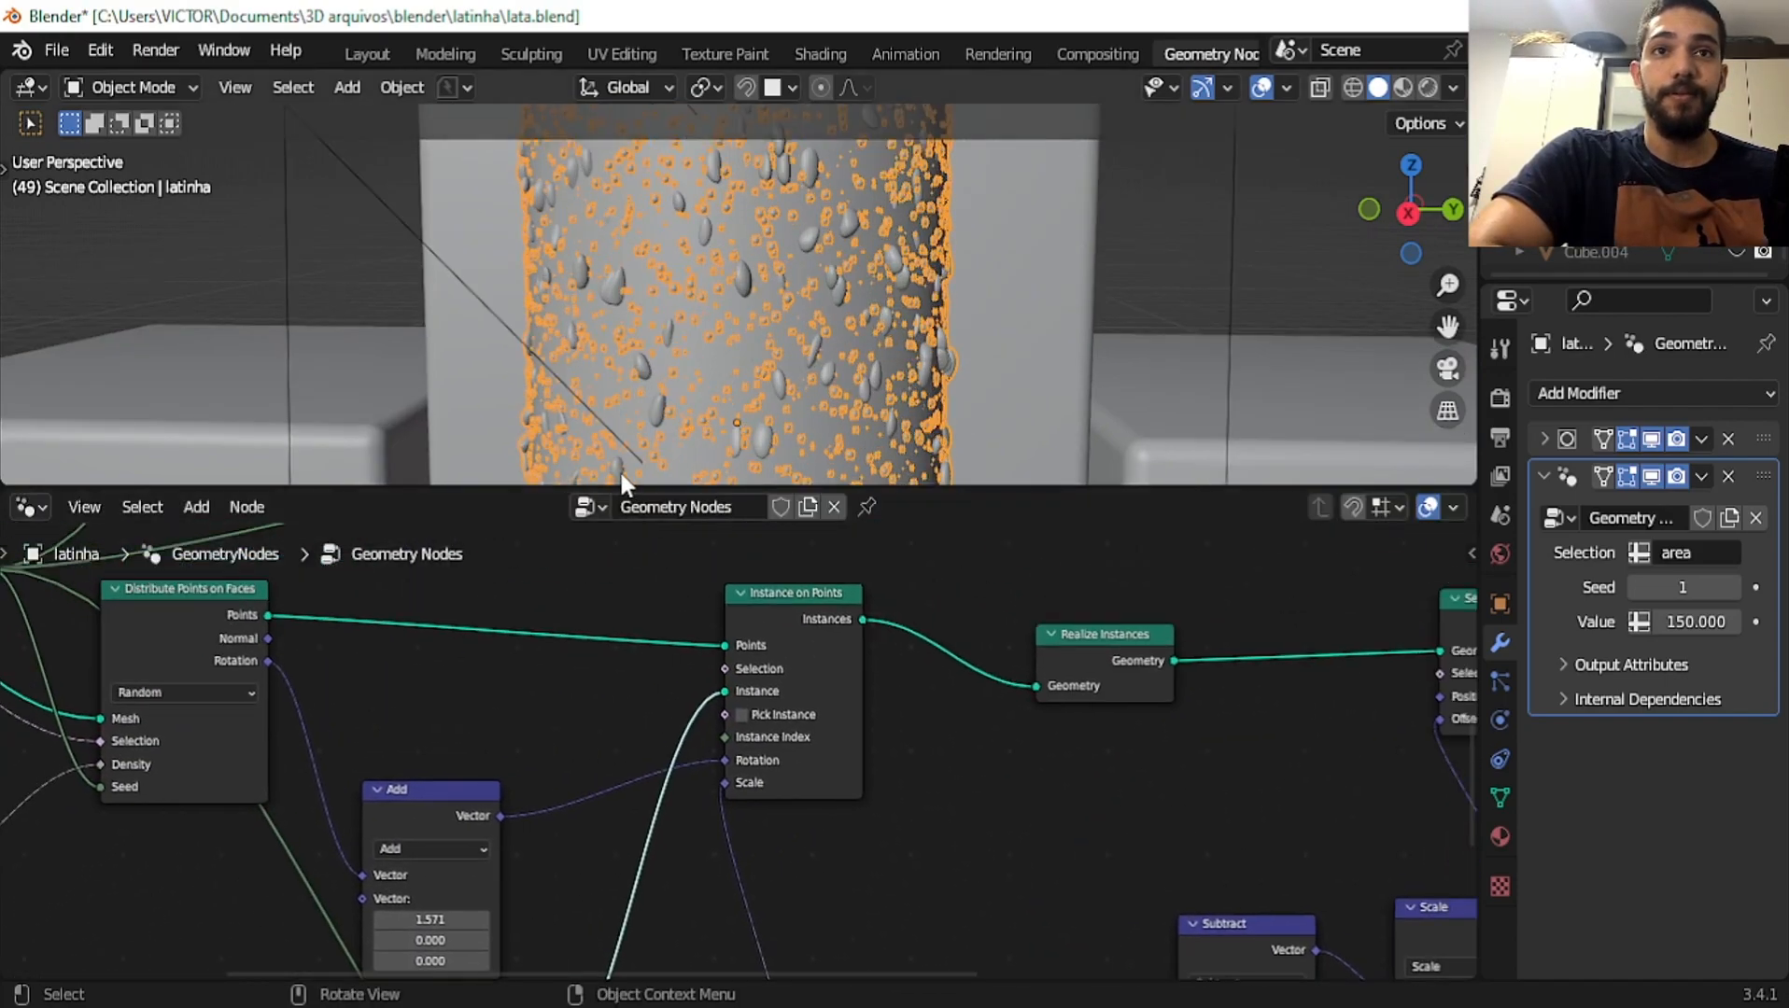
scroll(915, 622, down, 1)
scroll(822, 641, up, 4)
middle_drag(826, 639, 906, 478)
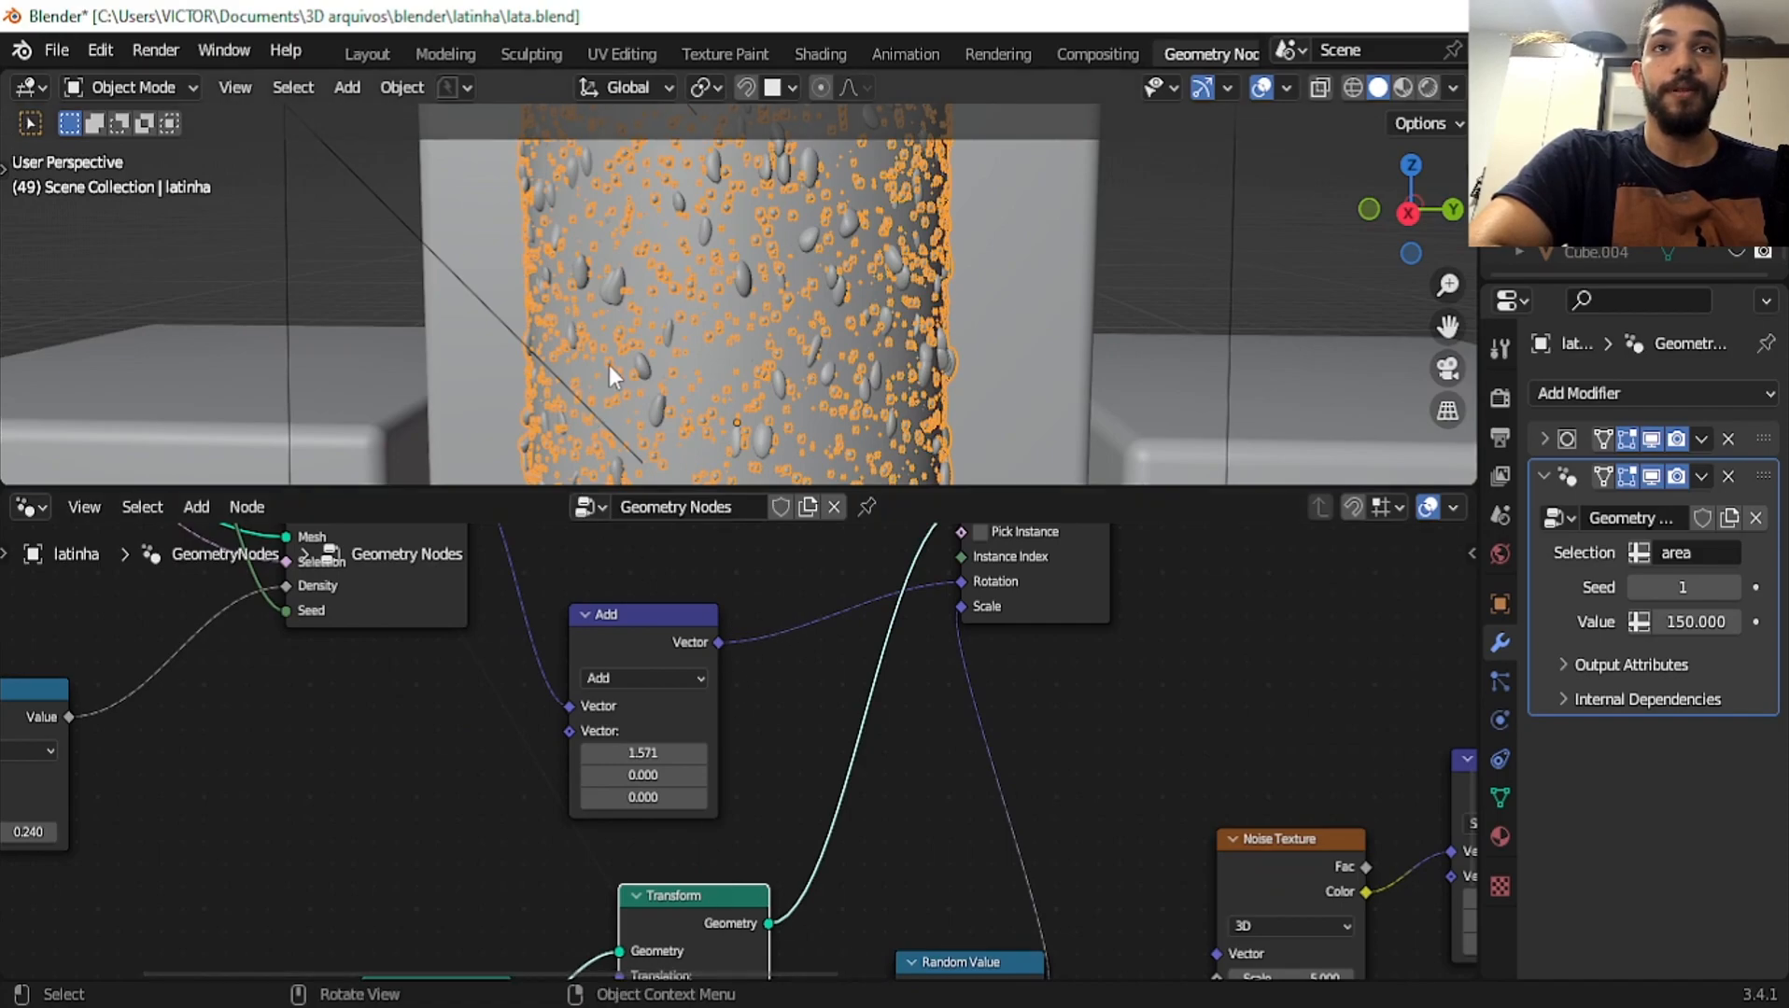
scroll(765, 301, down, 2)
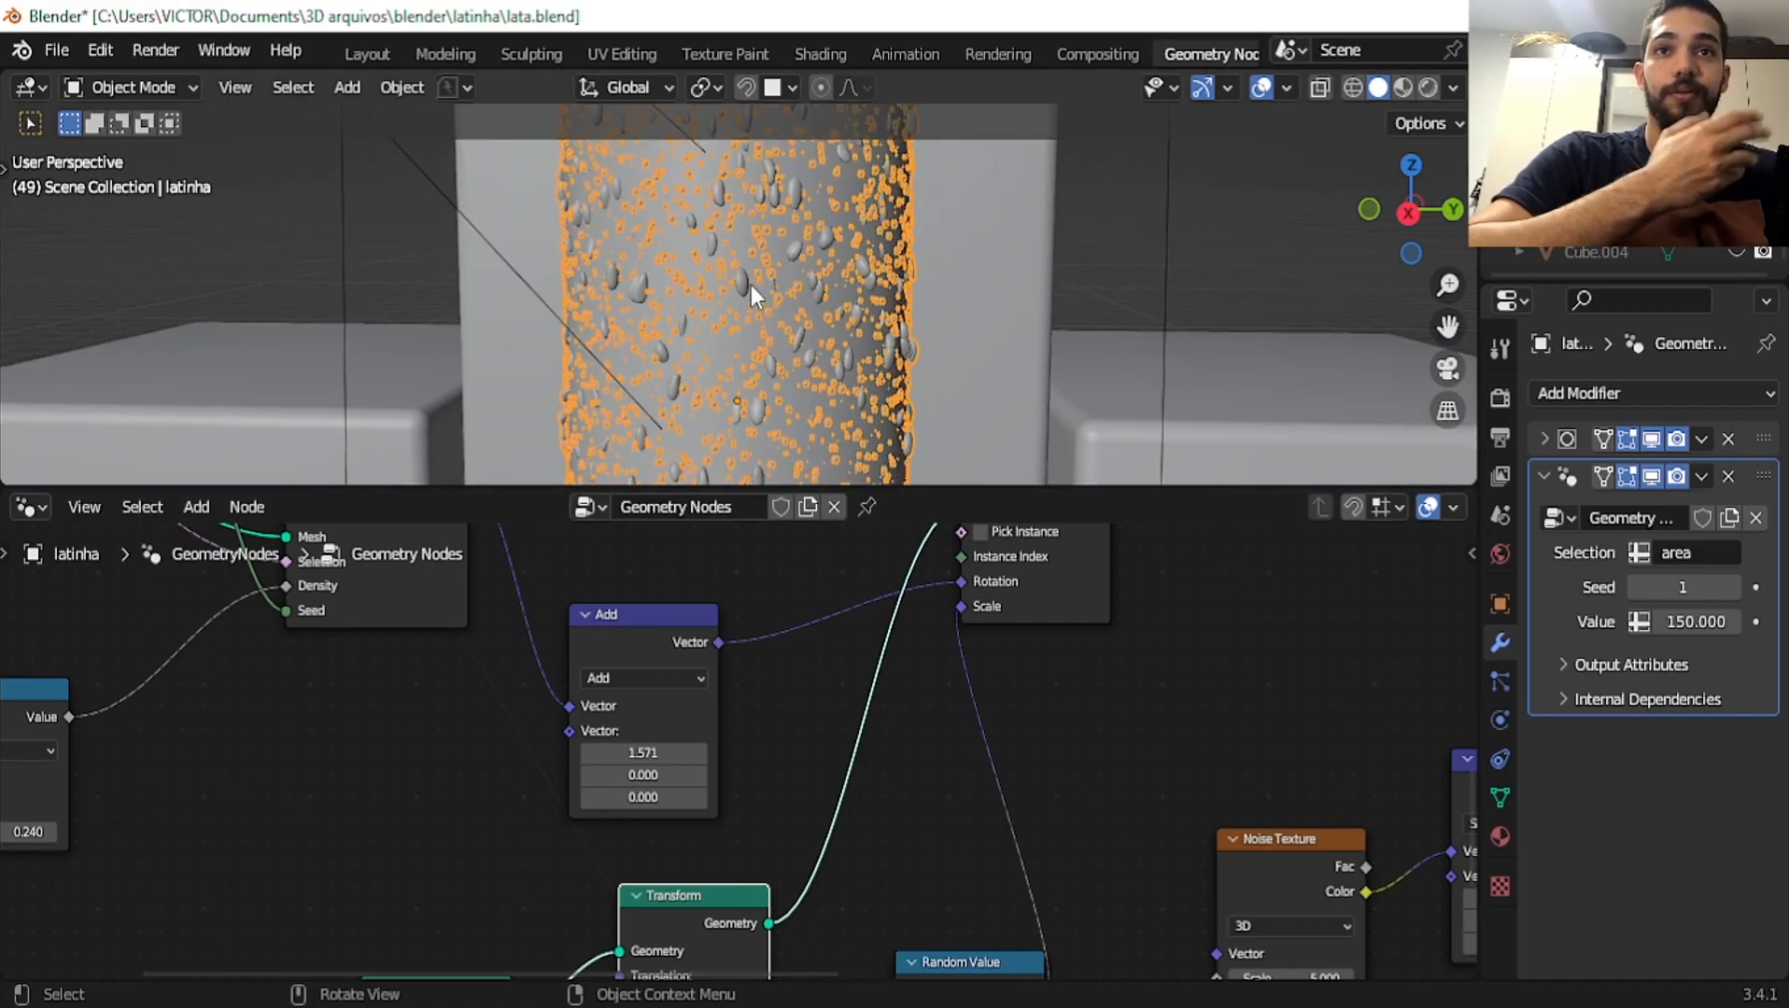
scroll(751, 284, down, 2)
scroll(694, 639, down, 1)
Inspect the UV Sphere size and Transform scale settings that shape the droplets, and save the file
middle_drag(728, 838, 871, 656)
scroll(643, 754, up, 3)
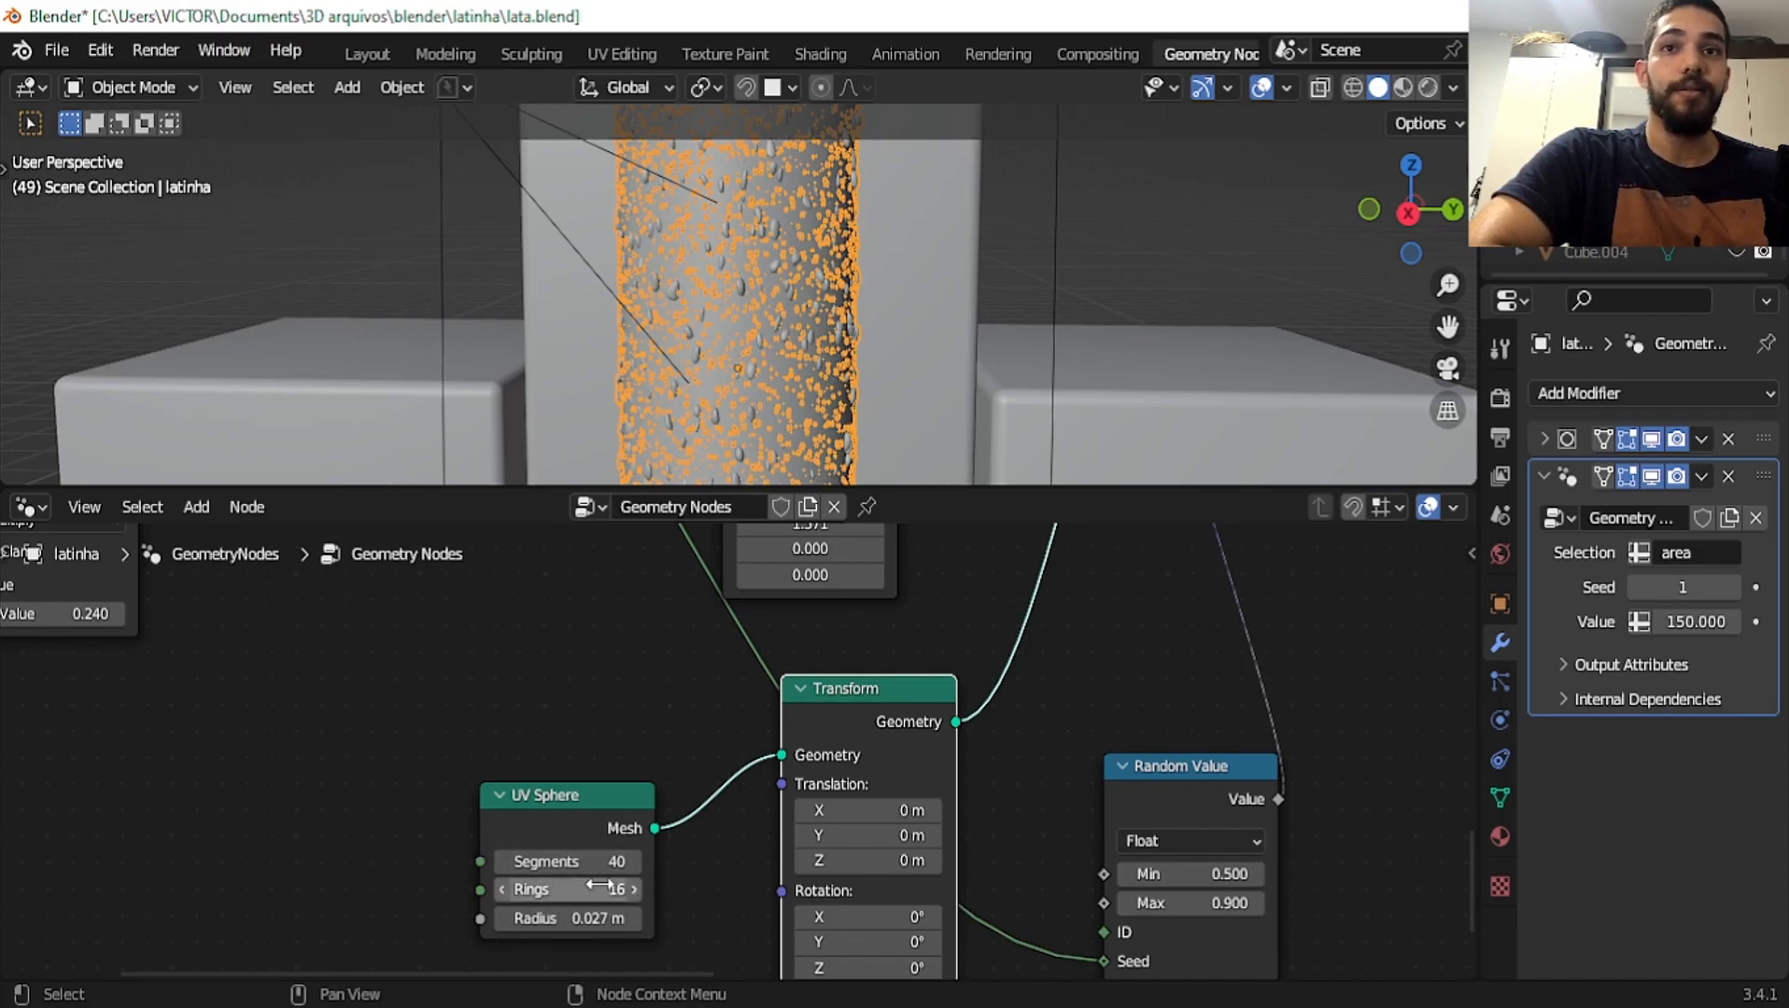
scroll(734, 572, down, 1)
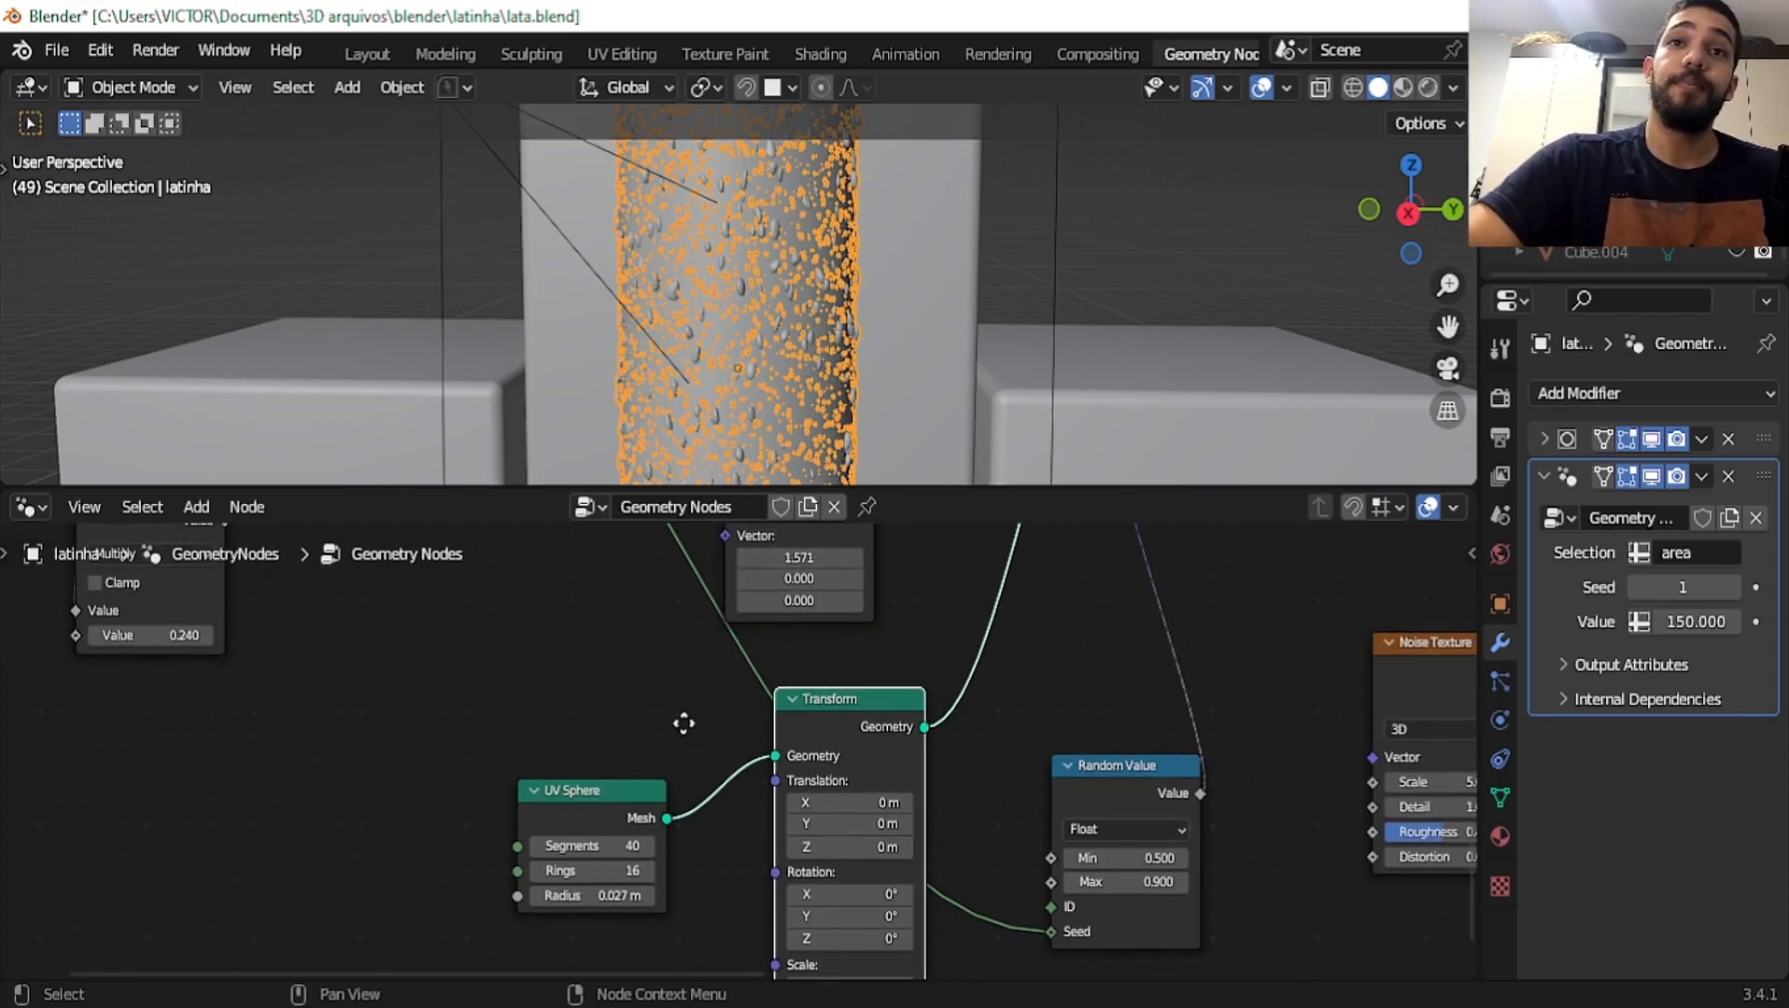
middle_drag(684, 719, 640, 714)
scroll(752, 390, up, 4)
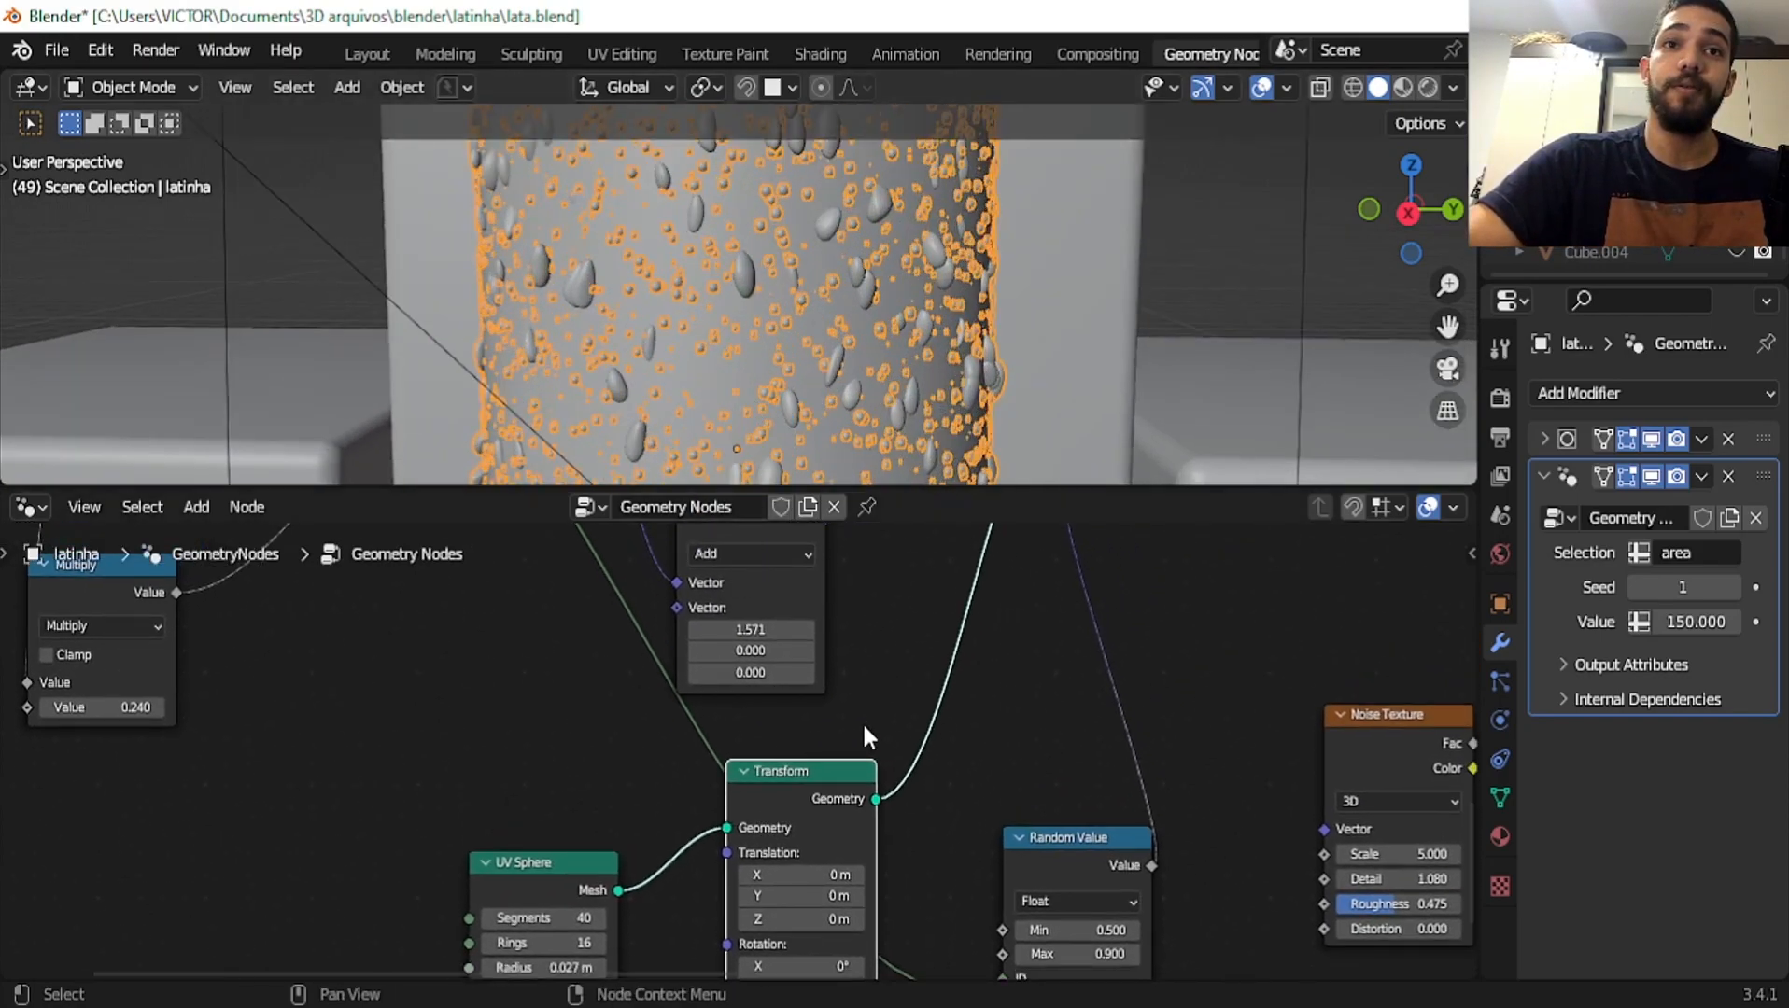
middle_drag(865, 728, 803, 585)
middle_drag(888, 639, 876, 633)
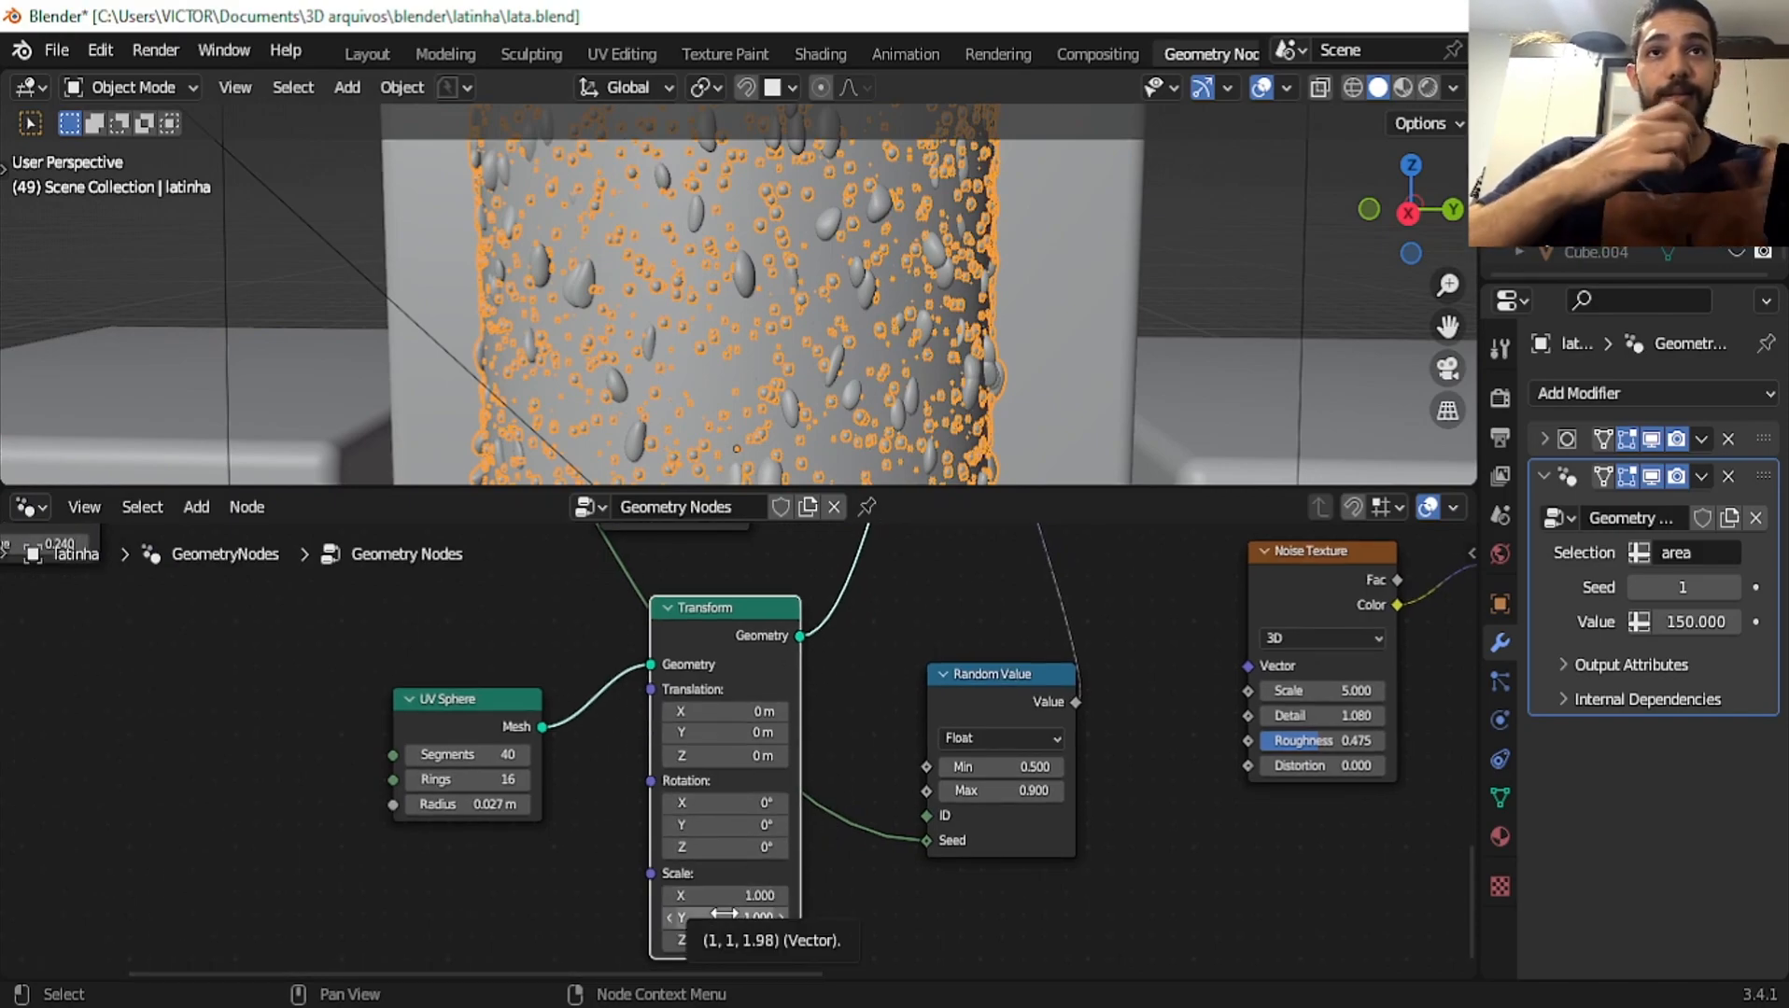
key(ctrl+s)
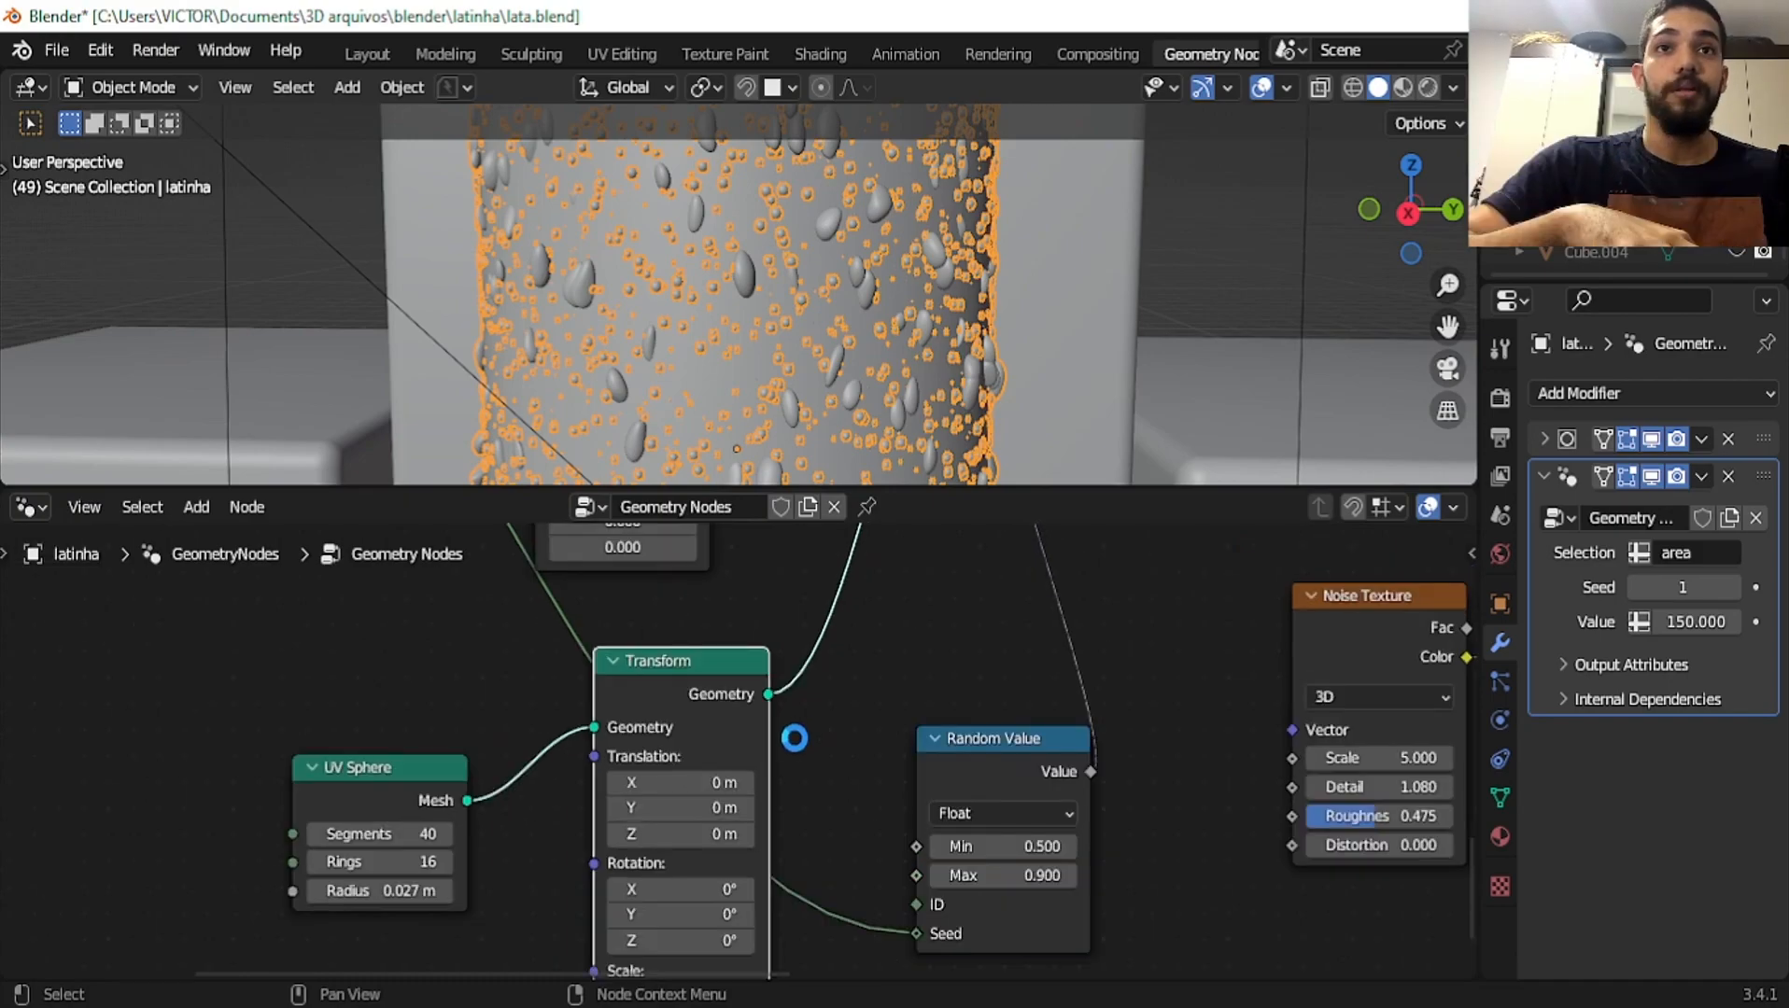
Move the Random Value node right beside the Transform node and check its Min and Max values
middle_drag(796, 738, 707, 831)
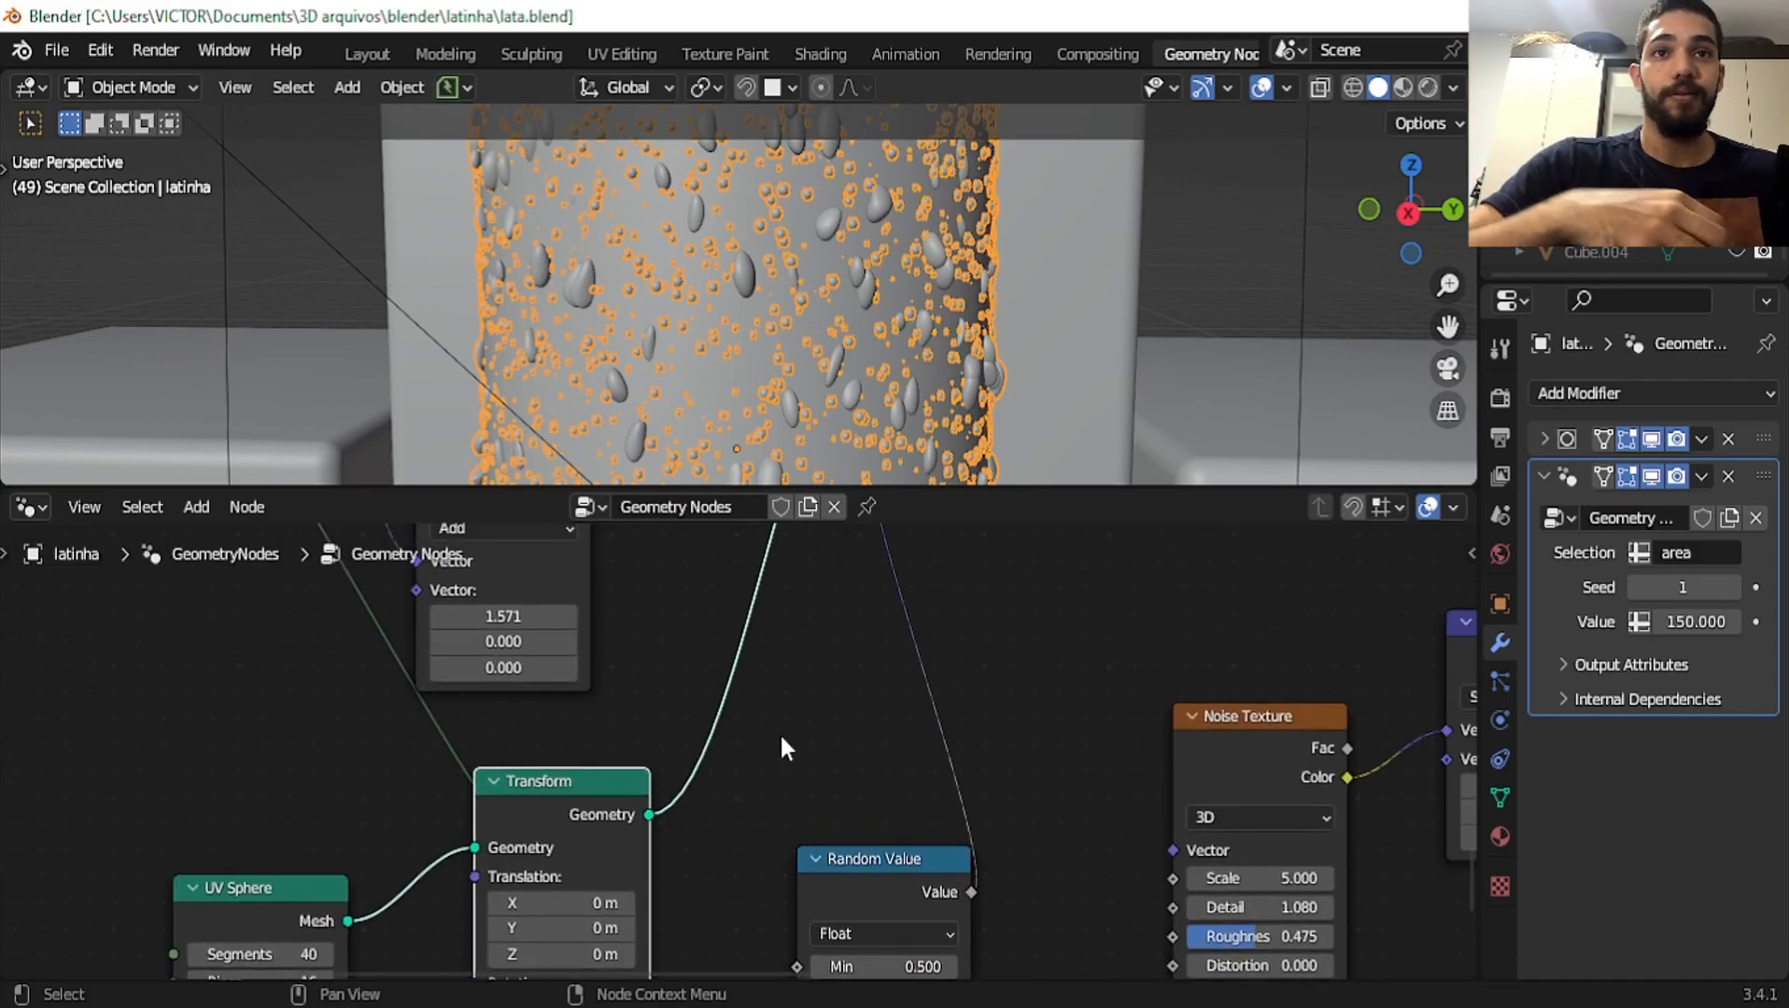
middle_drag(745, 676, 810, 739)
scroll(799, 809, down, 3)
scroll(835, 754, up, 3)
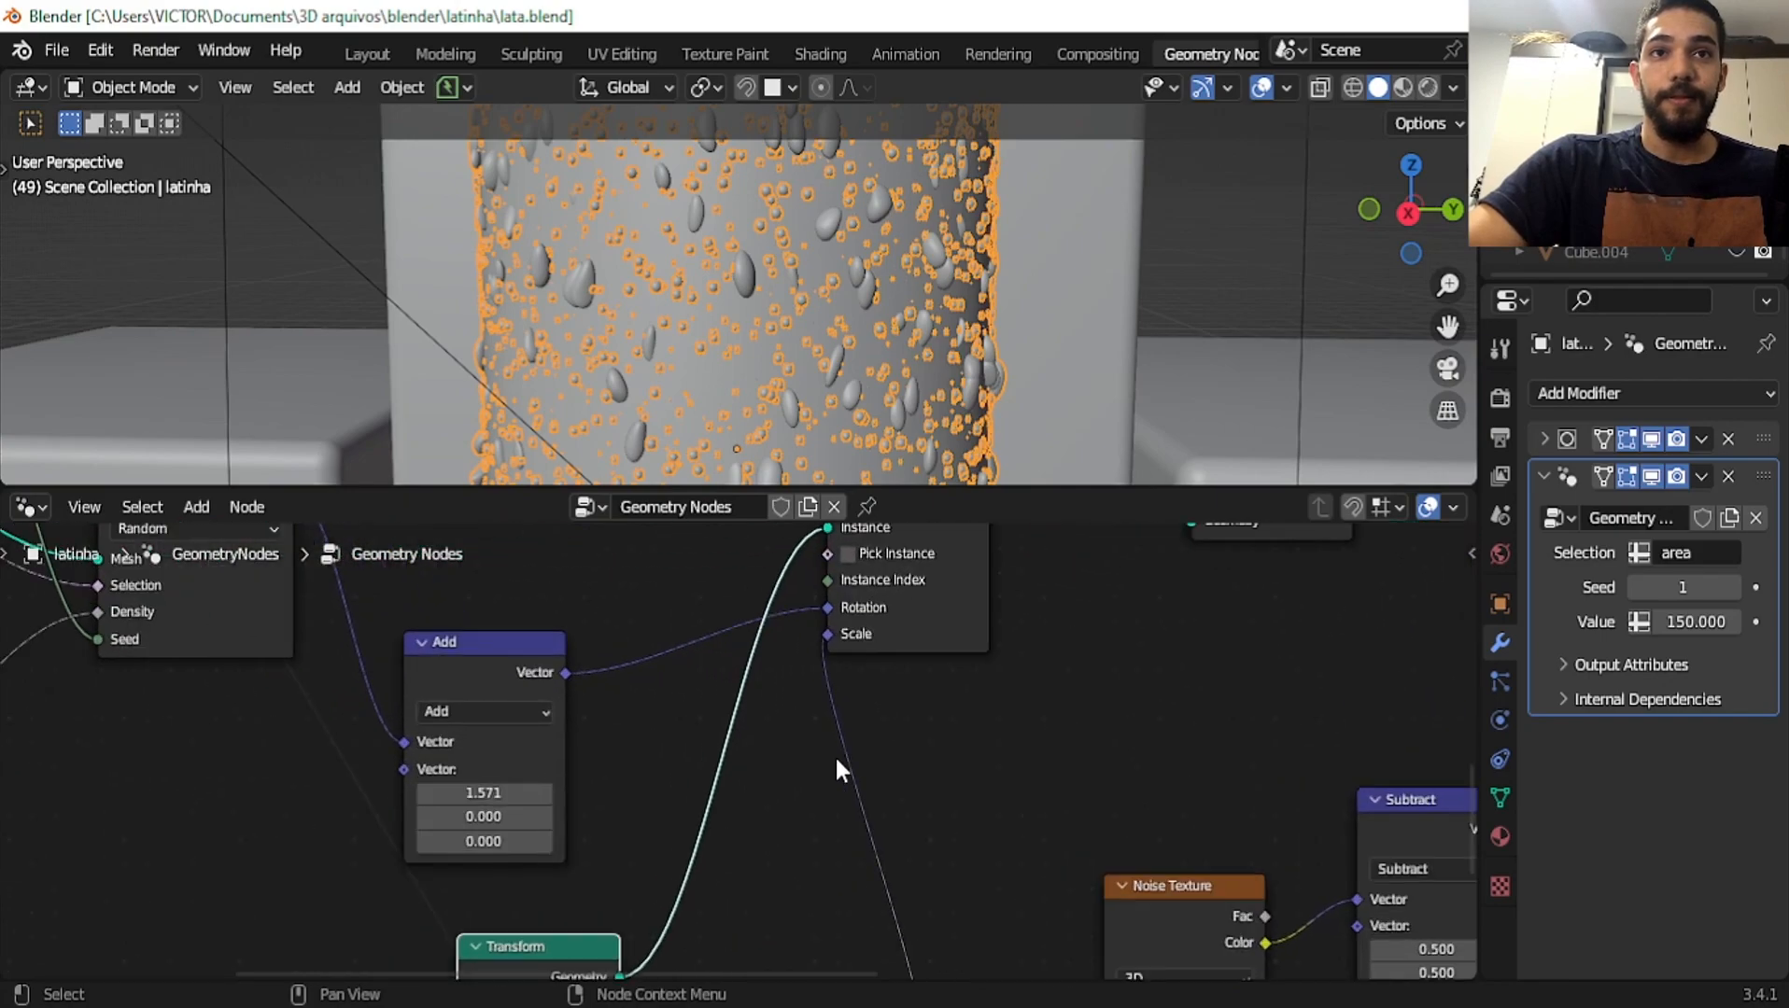
scroll(803, 743, down, 3)
mouse_move(748, 571)
middle_down()
mouse_move(771, 822)
mouse_move(794, 570)
middle_up()
middle_drag(811, 796, 796, 613)
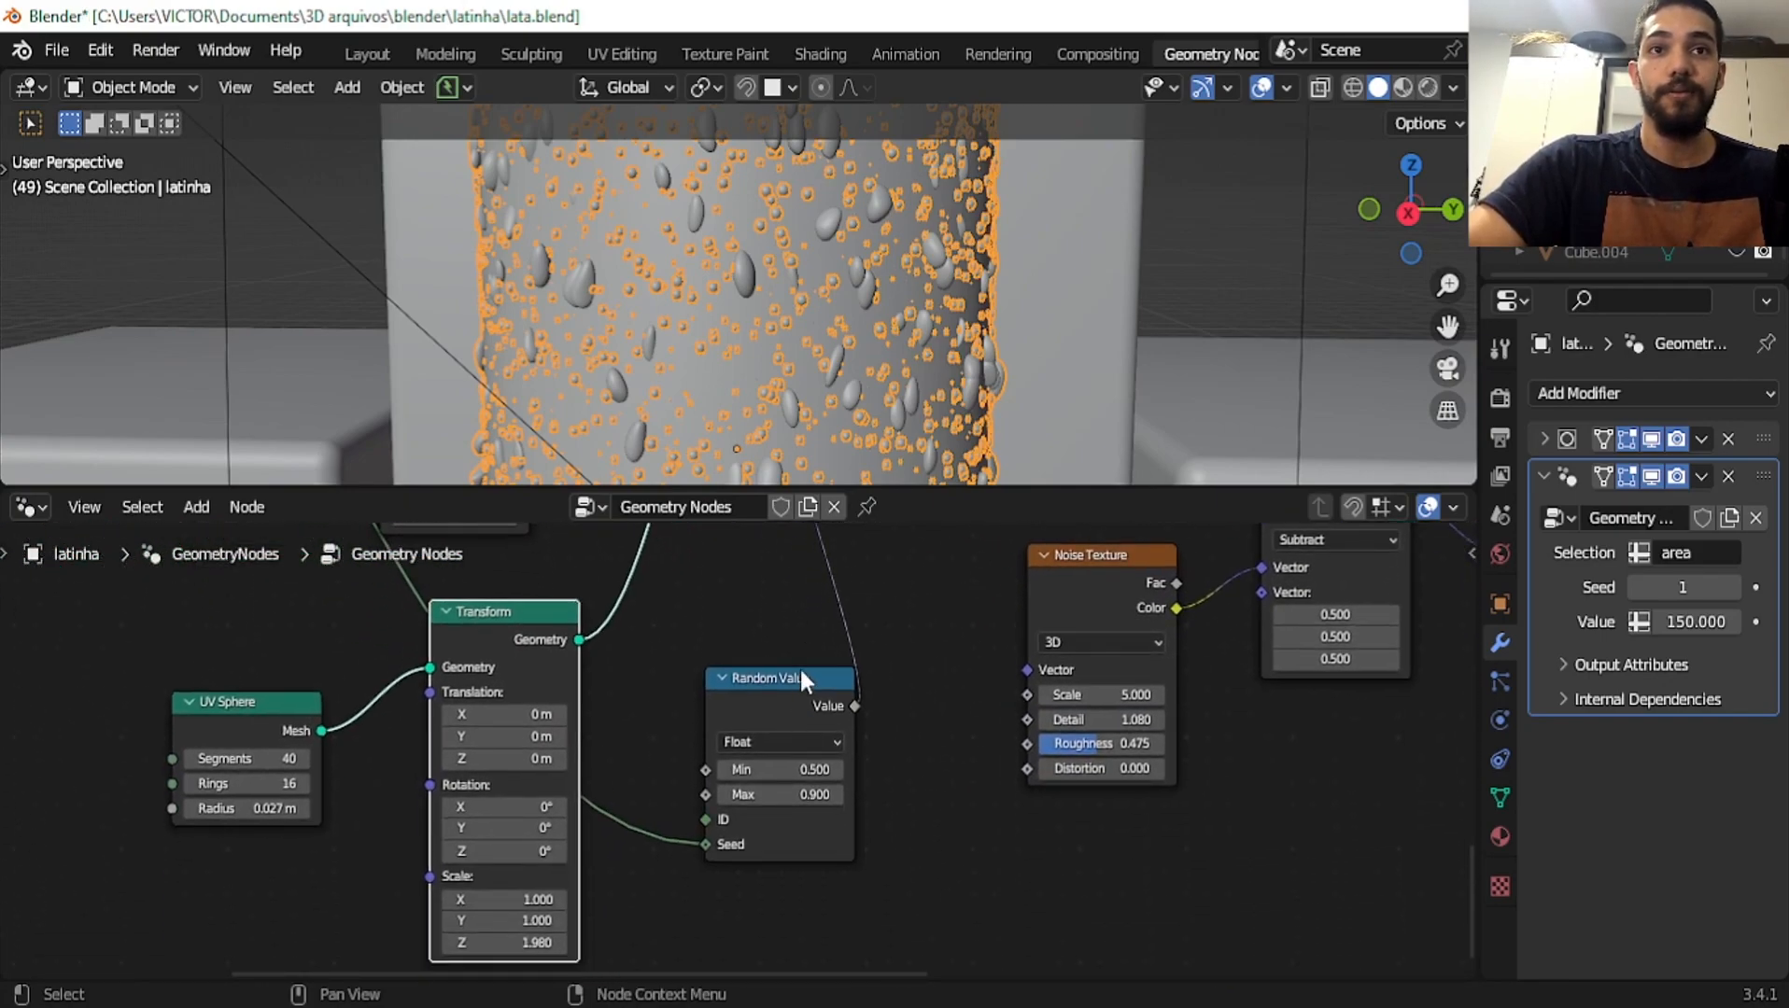
drag(801, 669, 718, 622)
scroll(738, 620, down, 1)
middle_drag(763, 618, 880, 709)
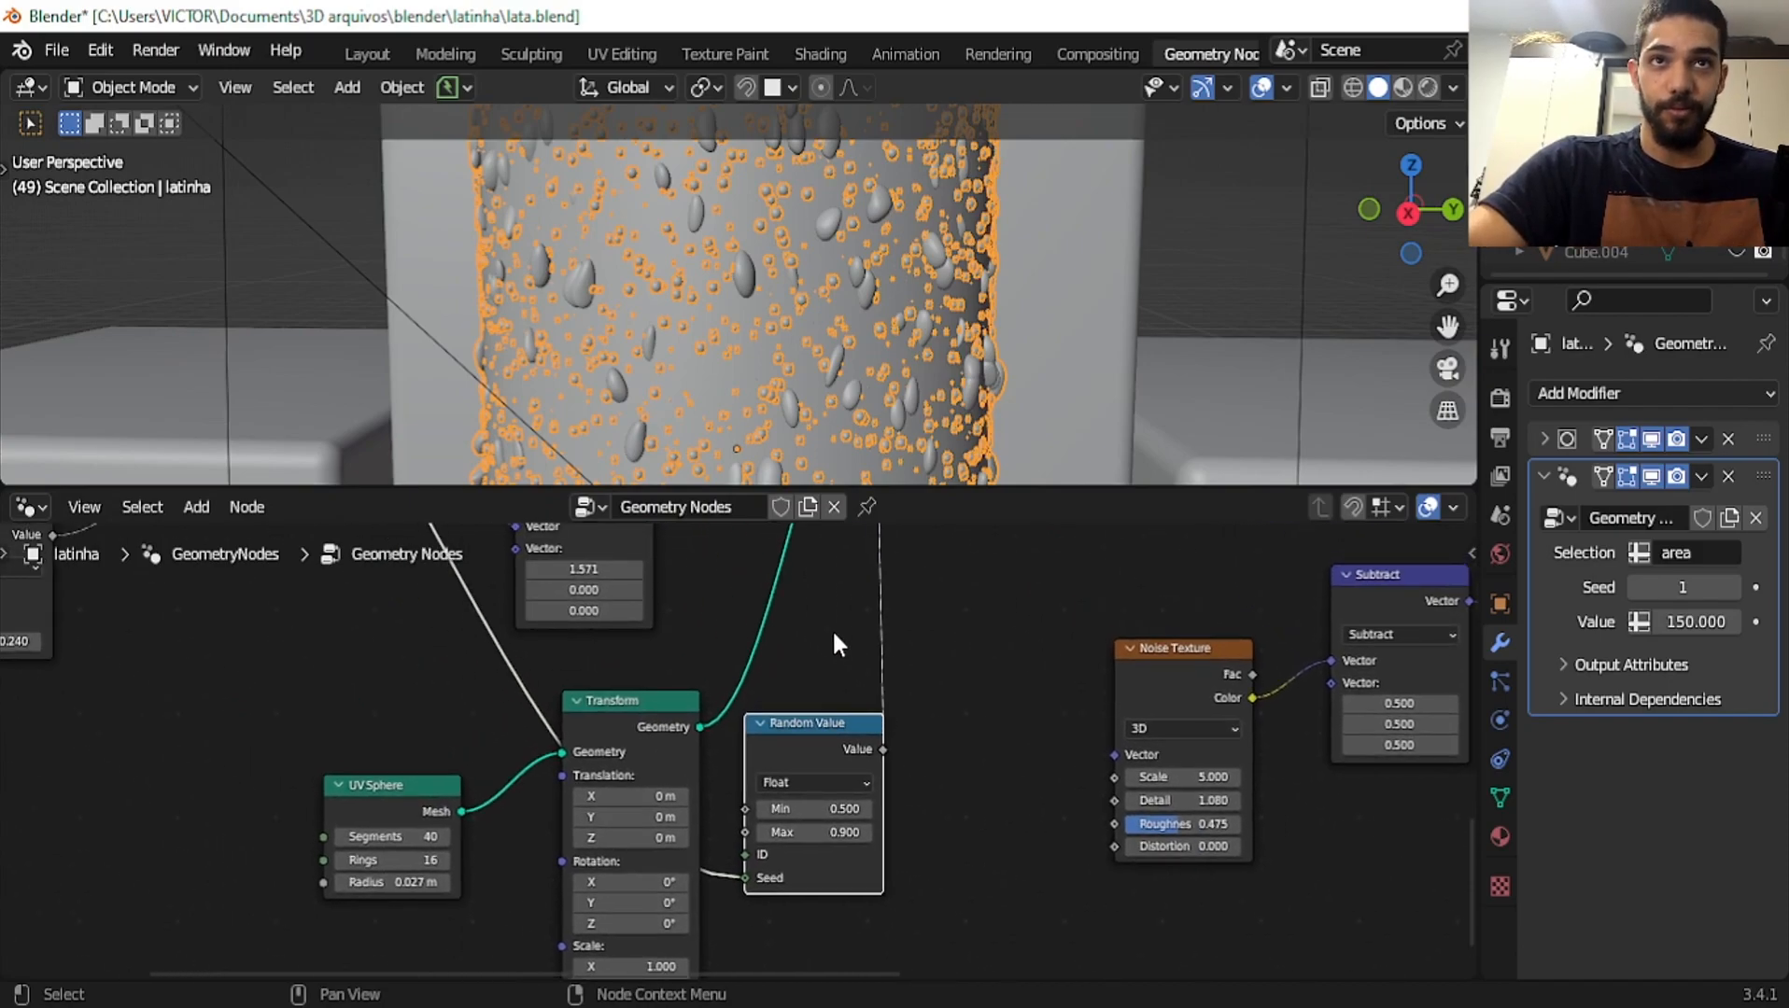
scroll(737, 752, up, 2)
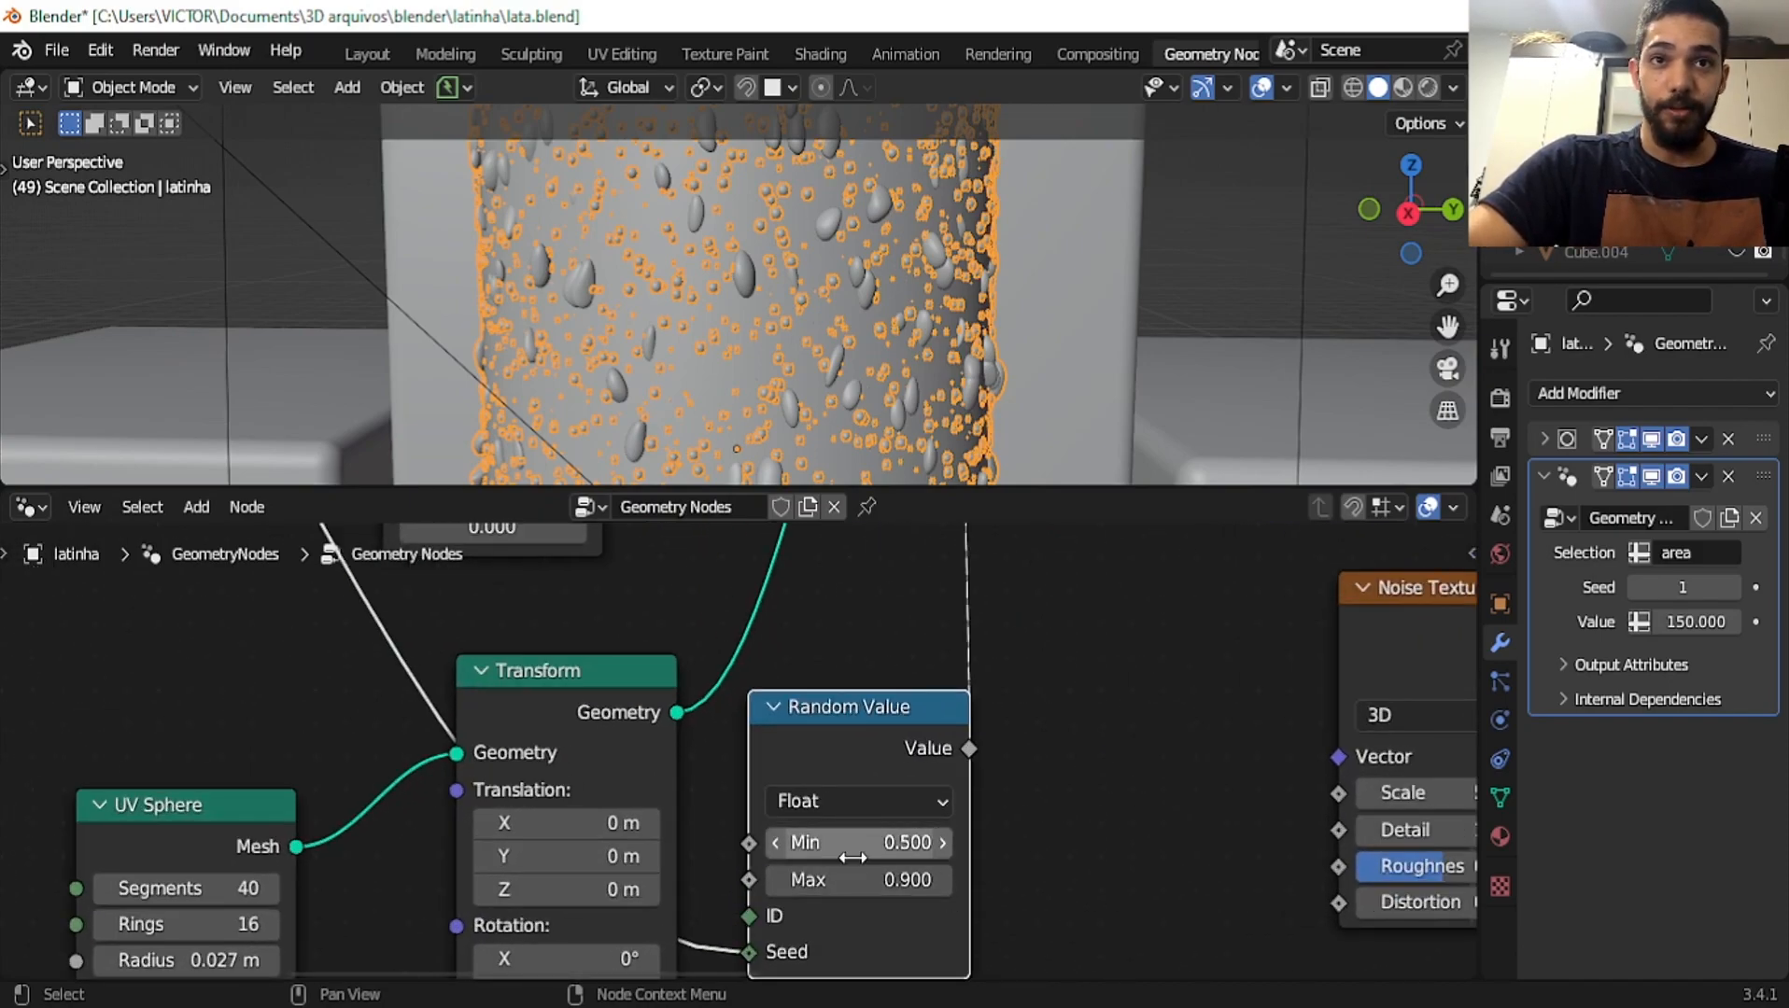
scroll(971, 777, down, 1)
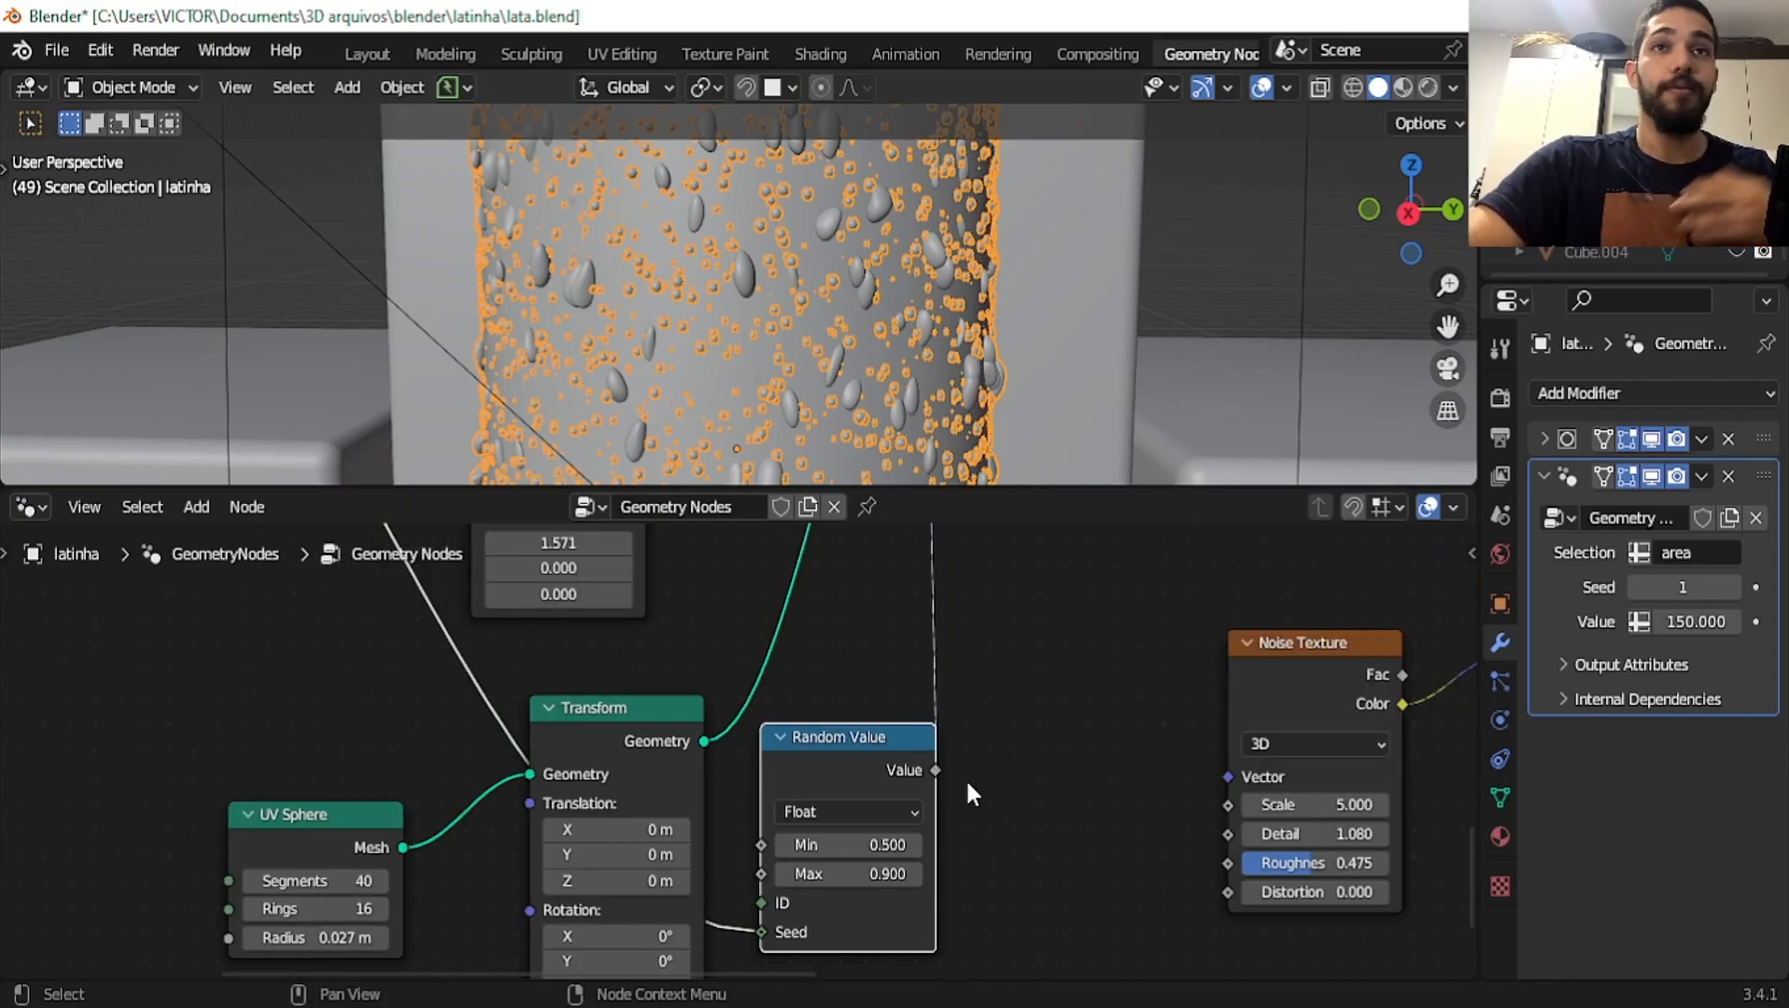
Move the vector Add node up between the Distribute Points on Faces and Instance on Points nodes
middle_drag(966, 783, 1123, 870)
scroll(938, 719, down, 1)
middle_drag(1002, 731, 919, 588)
scroll(874, 684, down, 1)
middle_drag(750, 630, 845, 729)
scroll(875, 705, down, 1)
middle_drag(833, 666, 789, 790)
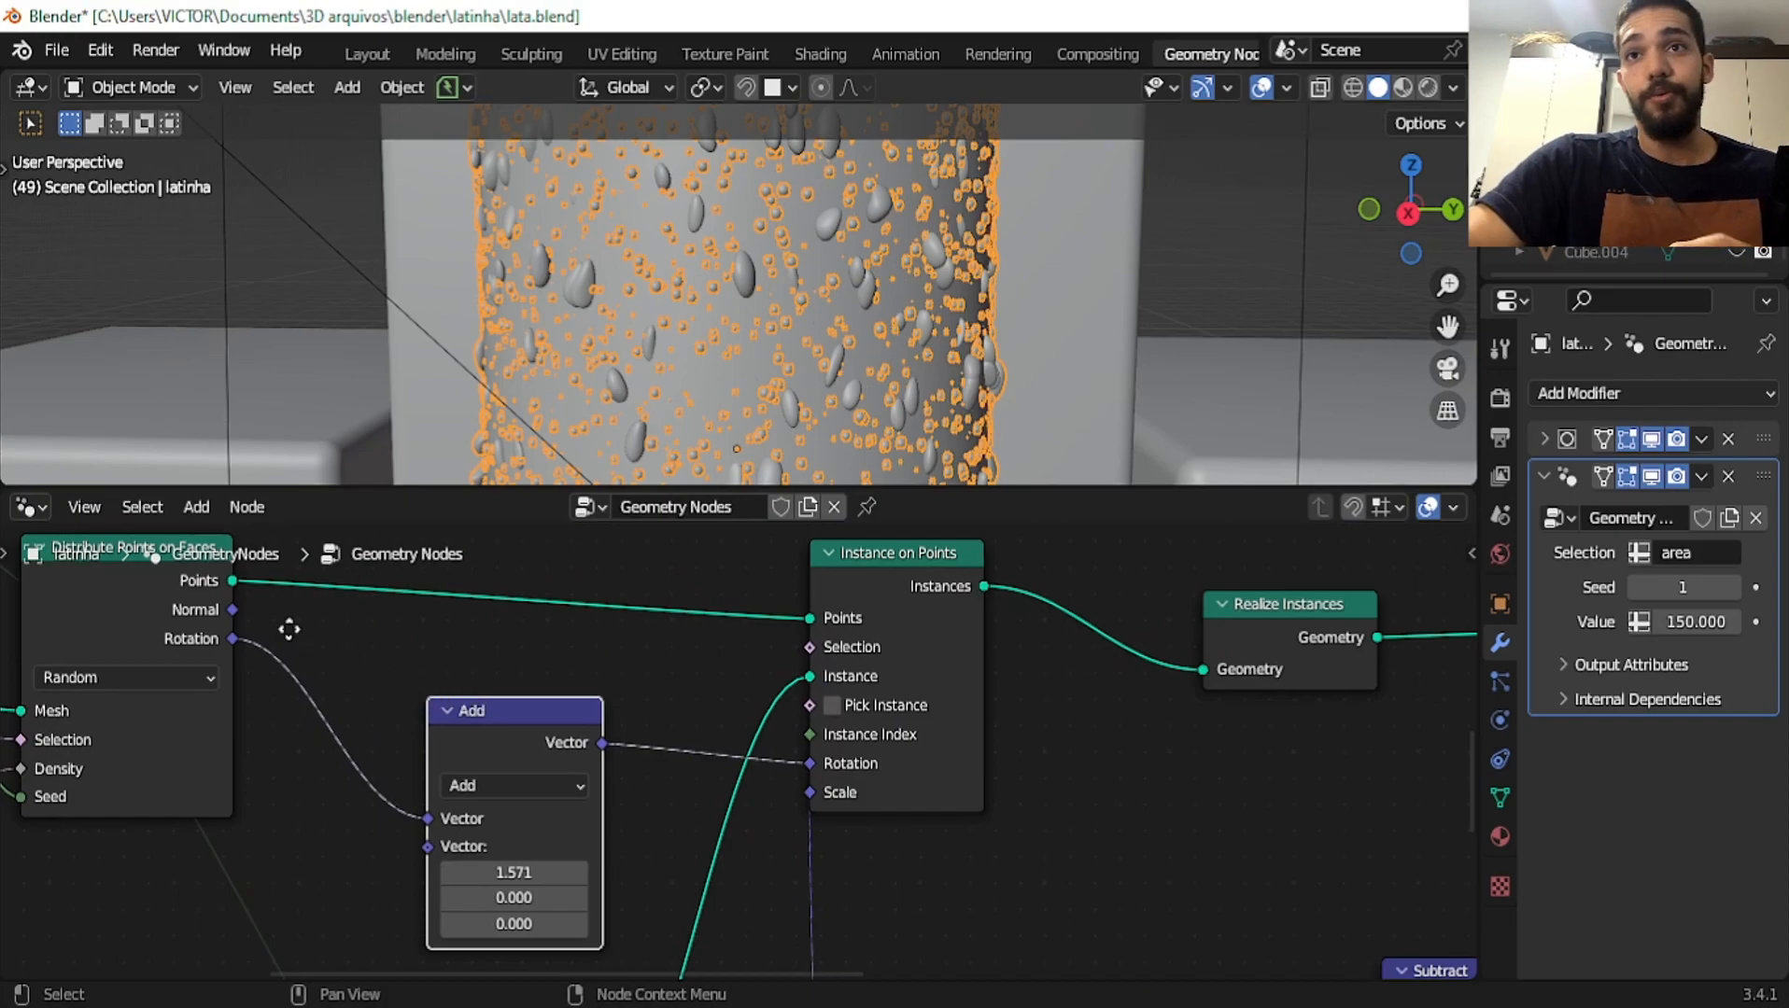
middle_drag(289, 631, 351, 621)
middle_drag(484, 664, 452, 566)
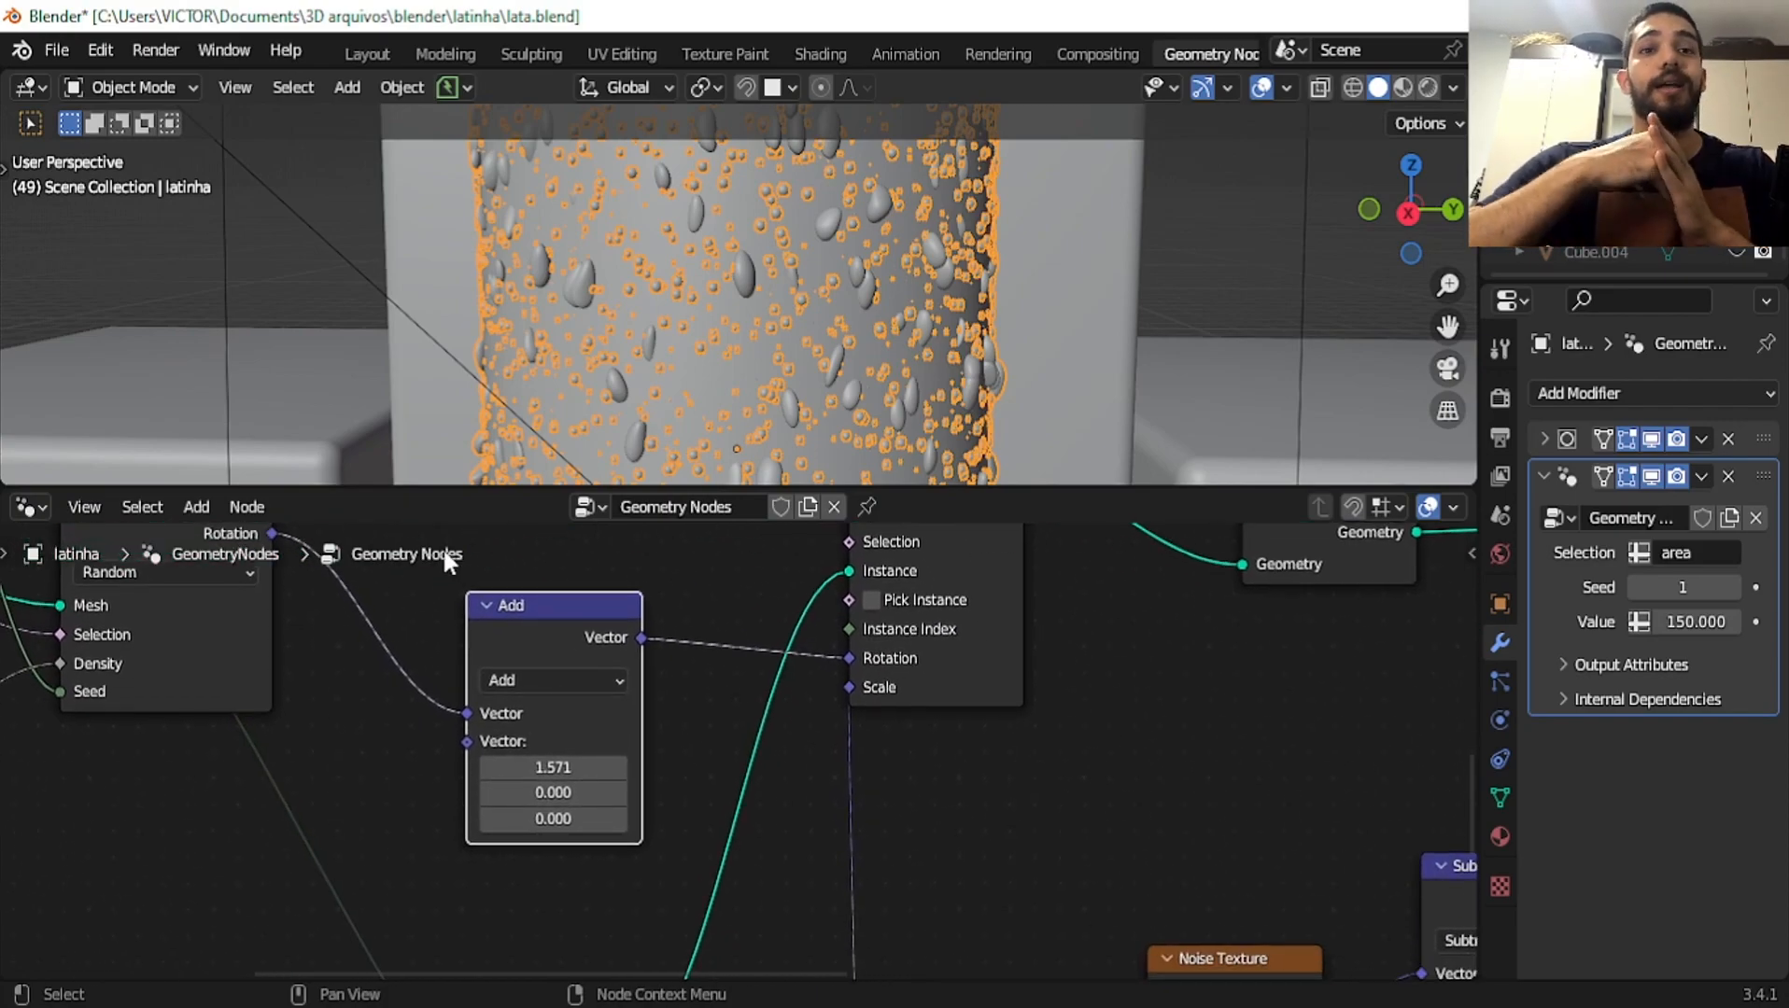
scroll(277, 758, down, 1)
middle_drag(325, 691, 369, 772)
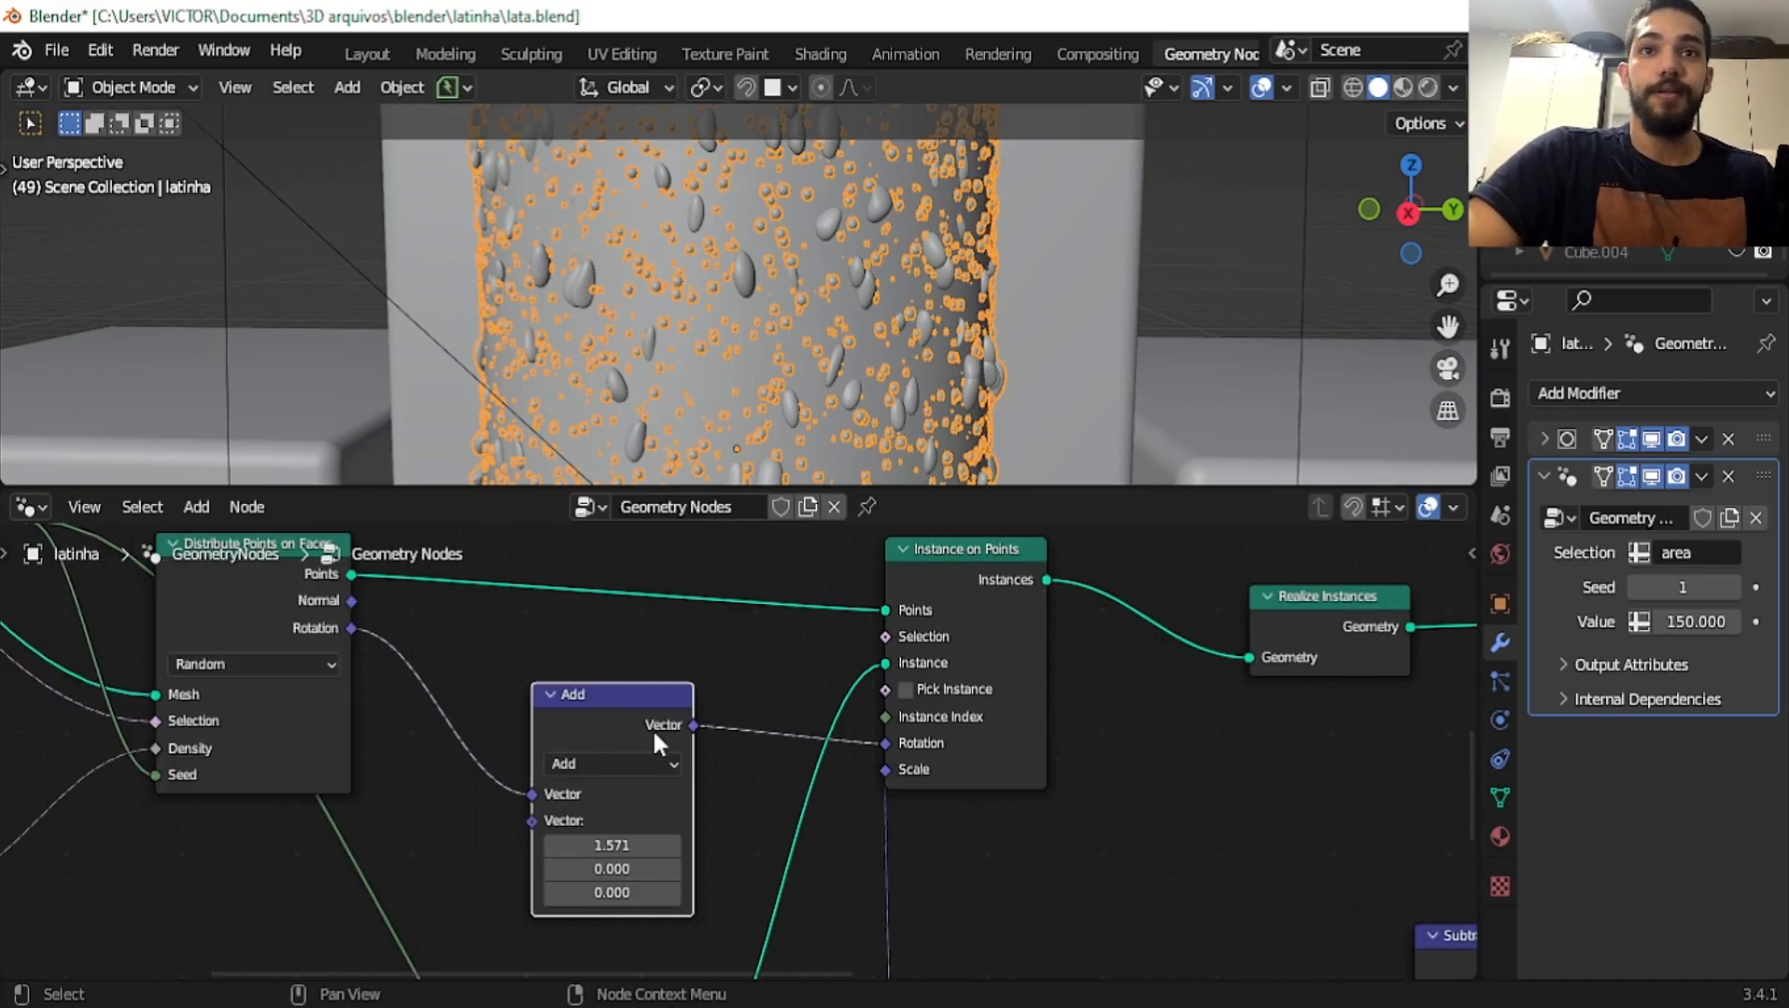
drag(608, 692, 592, 616)
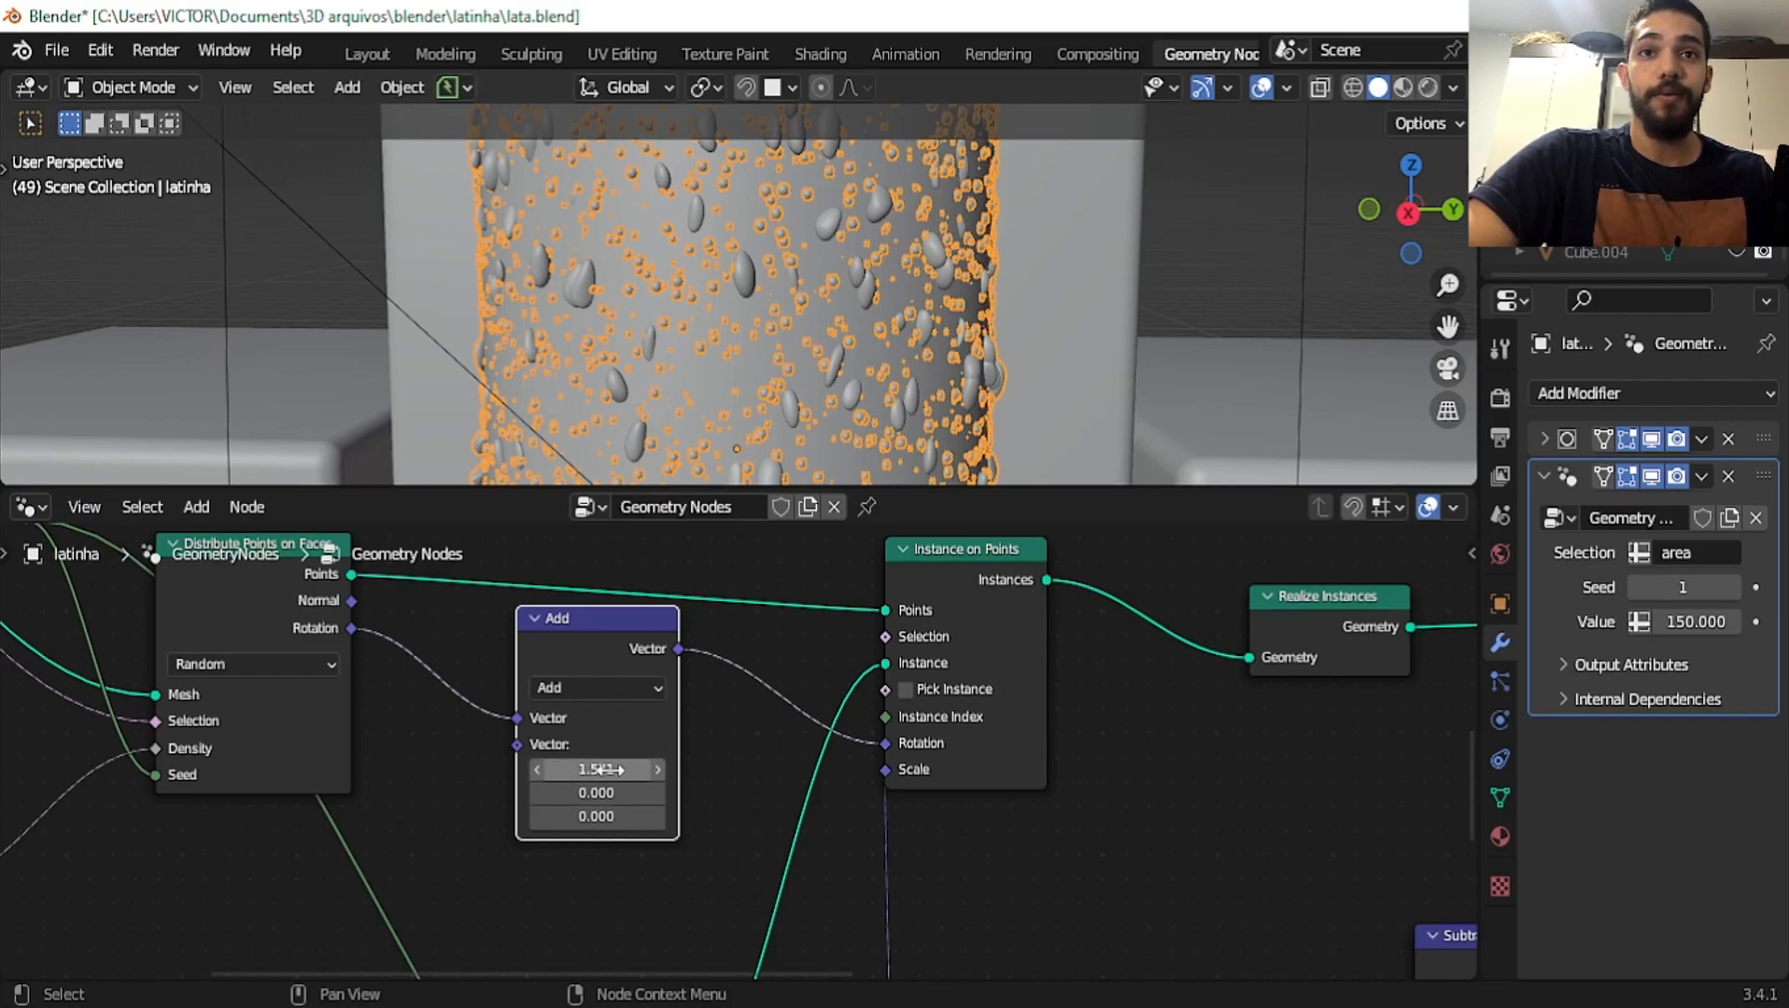
Check the droplets' orientation around the can's side and set the Add node's first vector component to pi/2
middle_drag(721, 369, 952, 348)
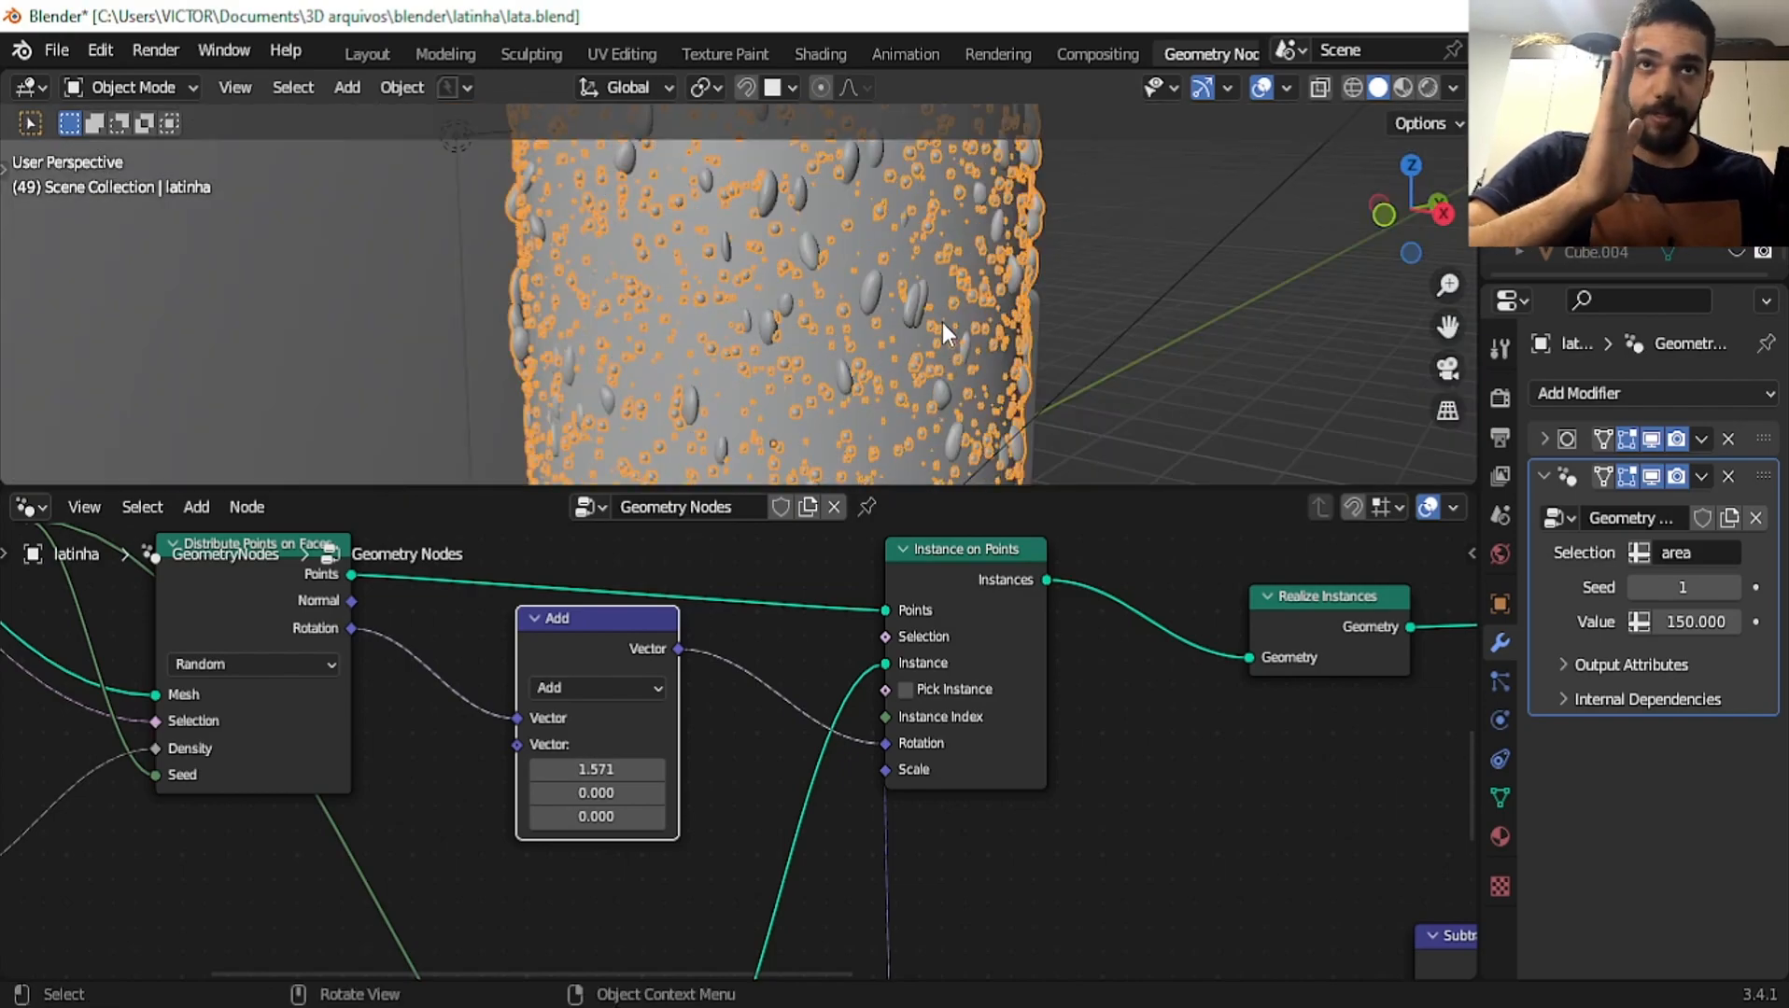
click(596, 770)
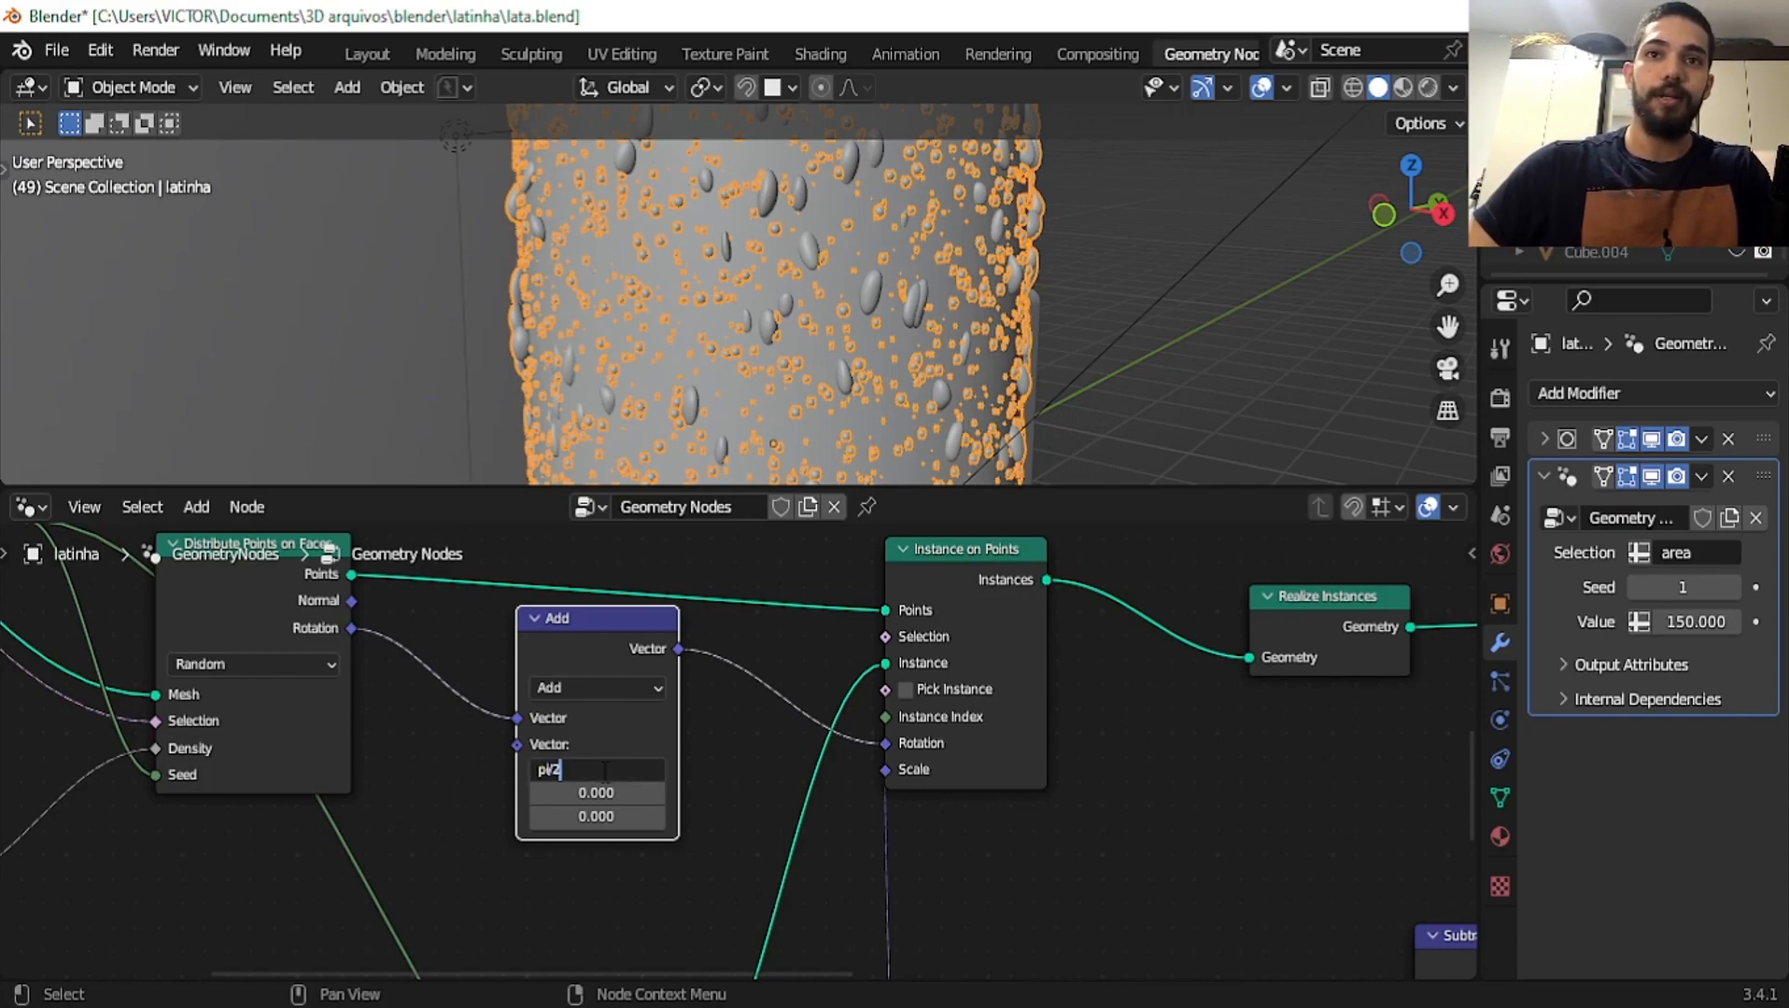
text(pi/2)
key(Return)
scroll(826, 687, down, 2)
middle_drag(814, 707, 738, 860)
scroll(713, 792, down, 2)
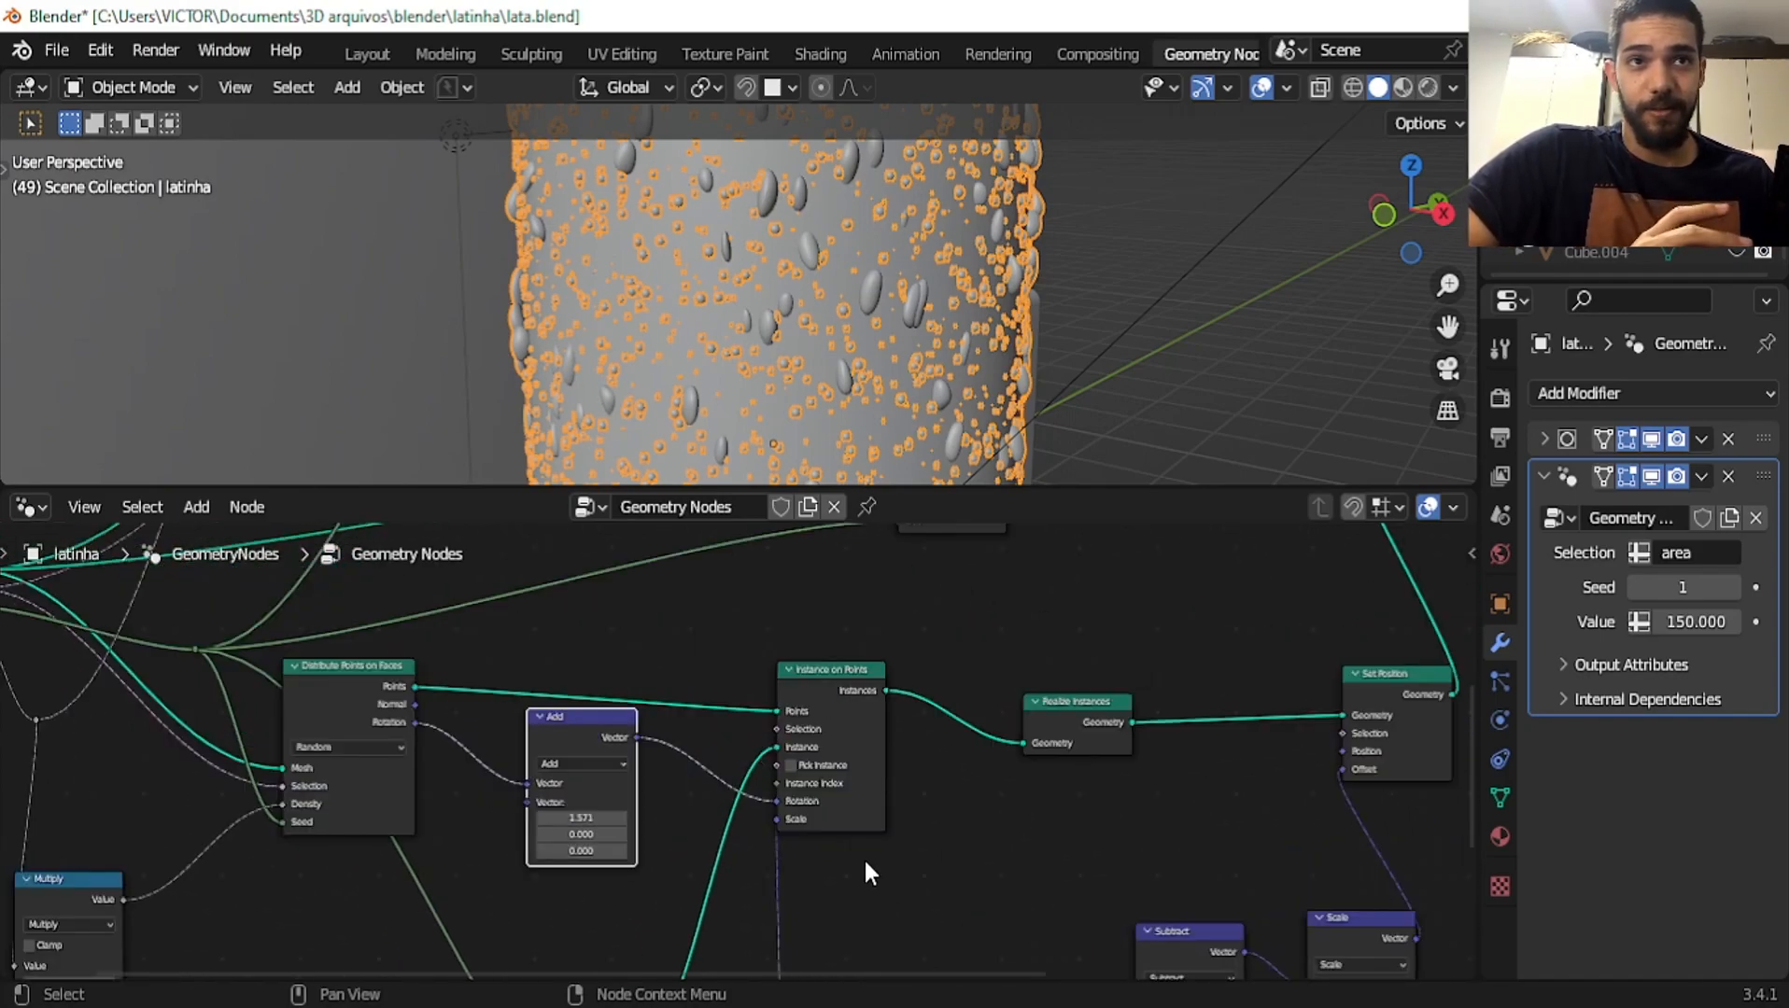
Save the file and inspect the Realize Instances node between Instance on Points and Set Position
scroll(926, 888, down, 2)
middle_drag(899, 889, 625, 948)
scroll(583, 796, up, 3)
key(ctrl+s)
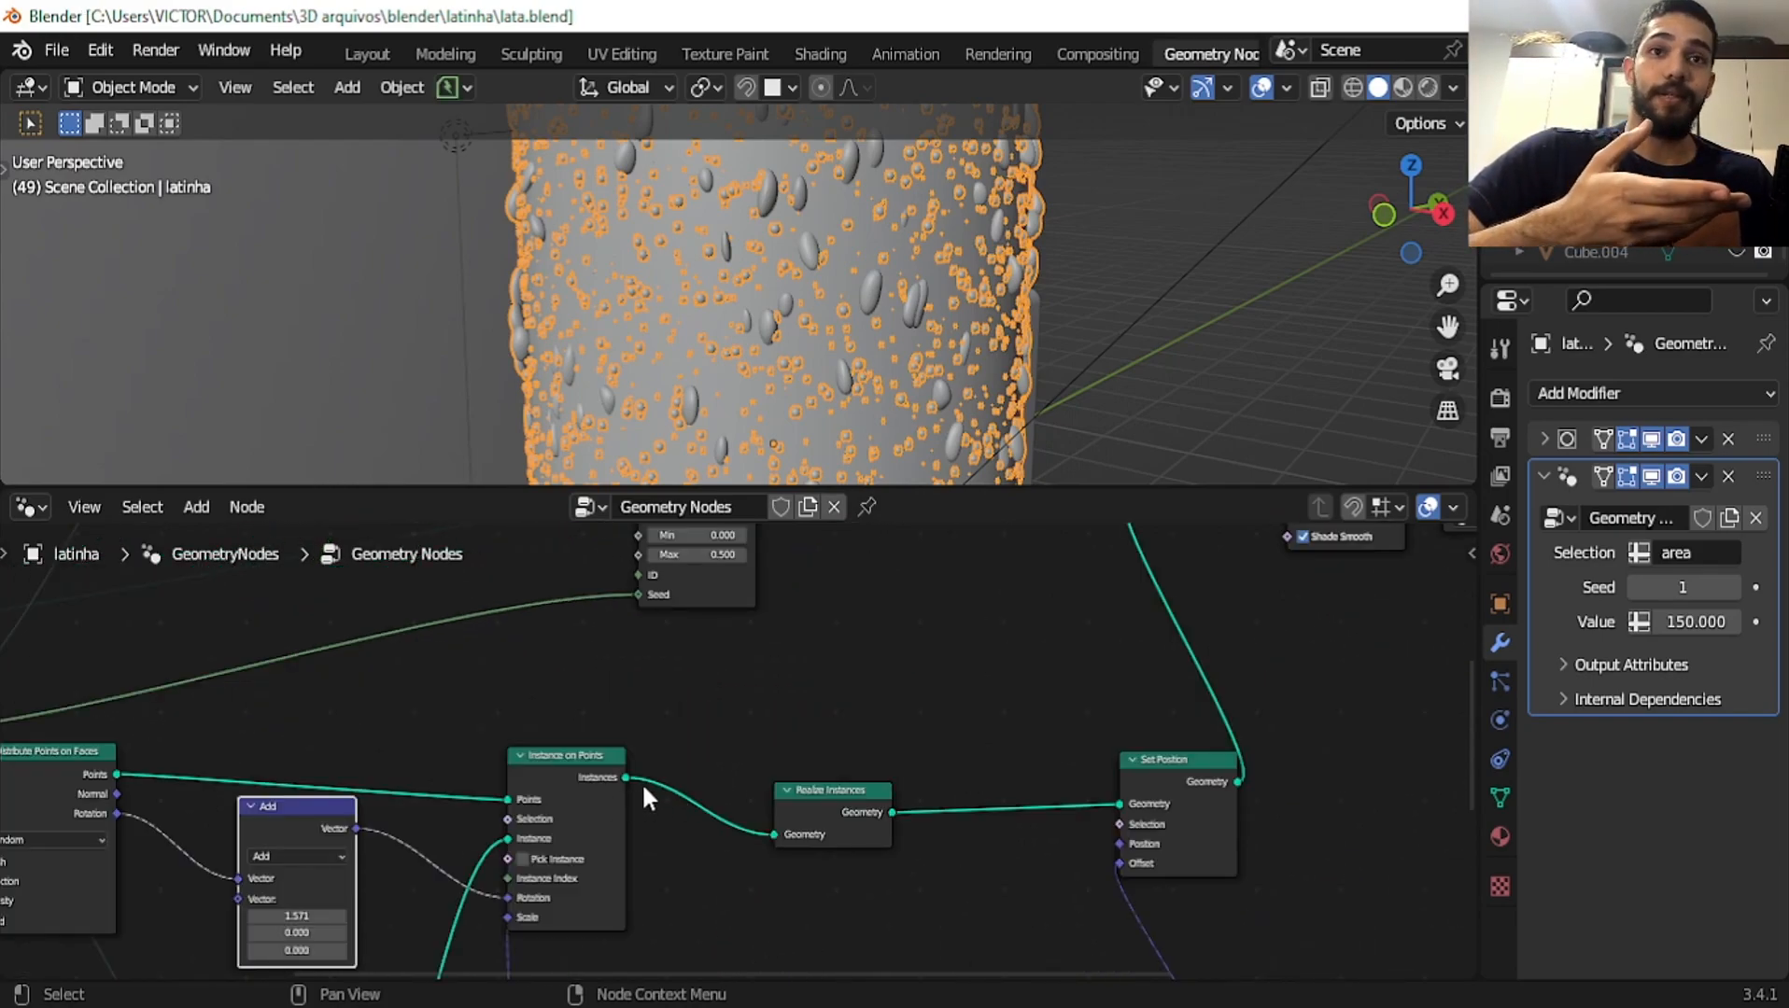
scroll(868, 821, up, 4)
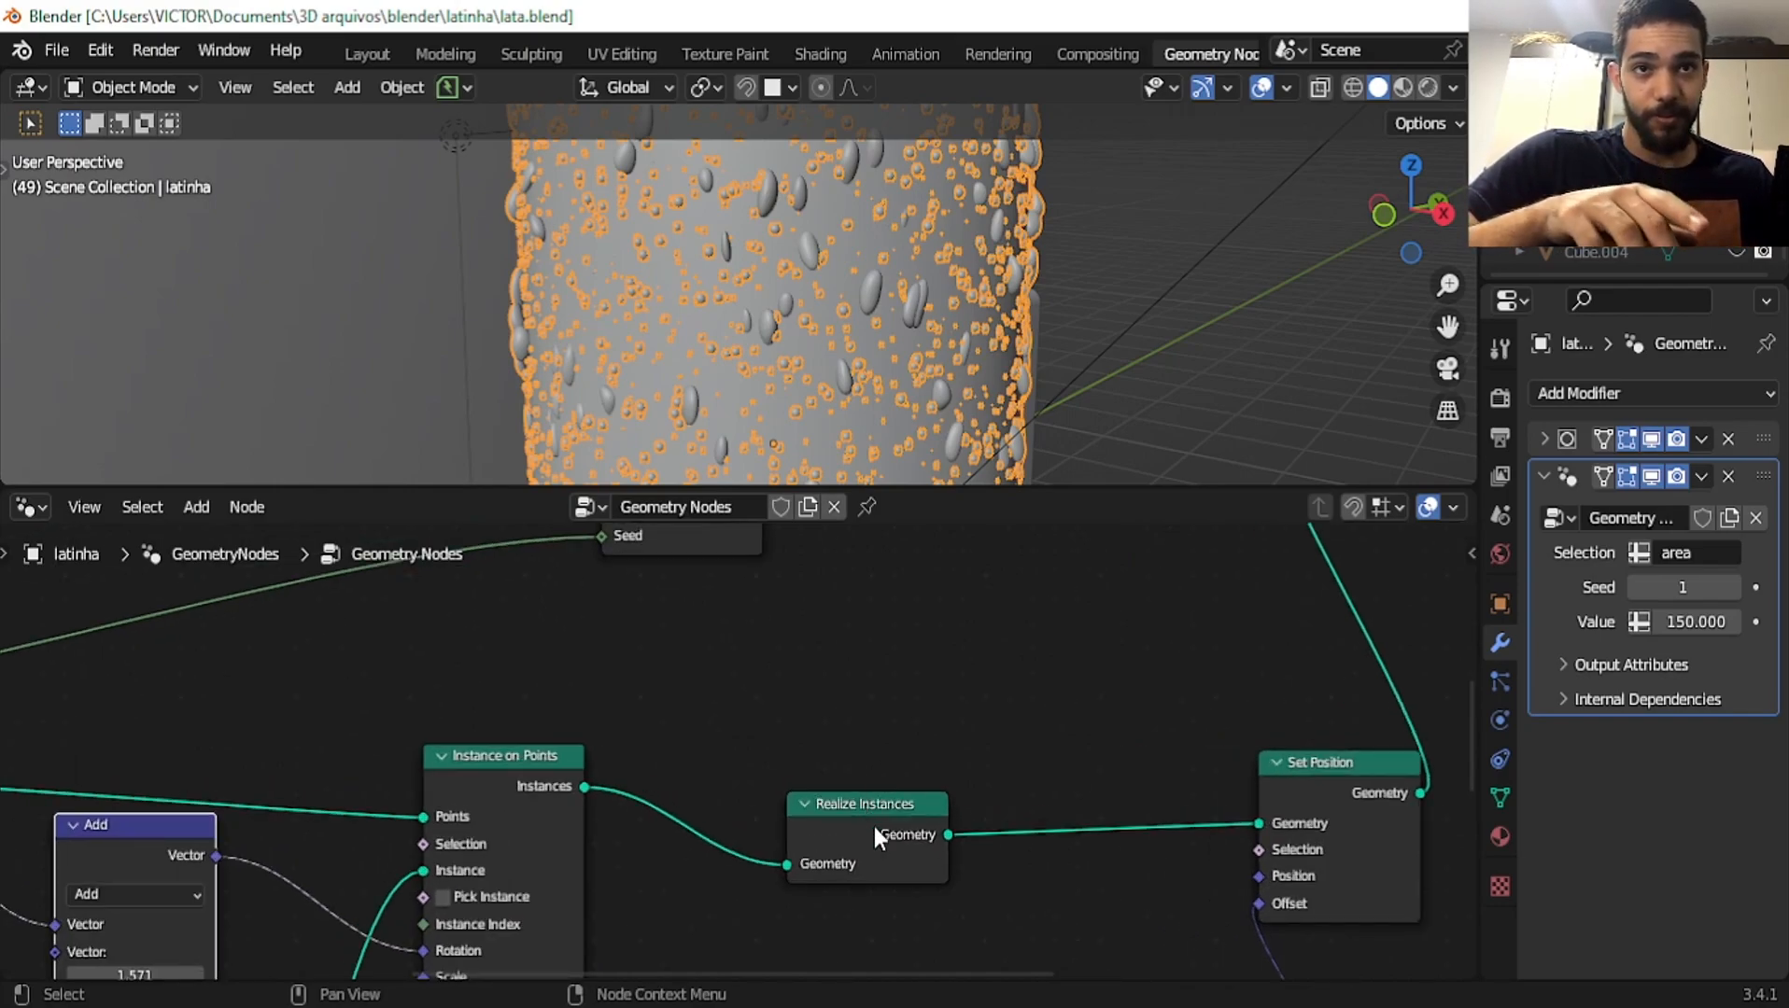
click(693, 698)
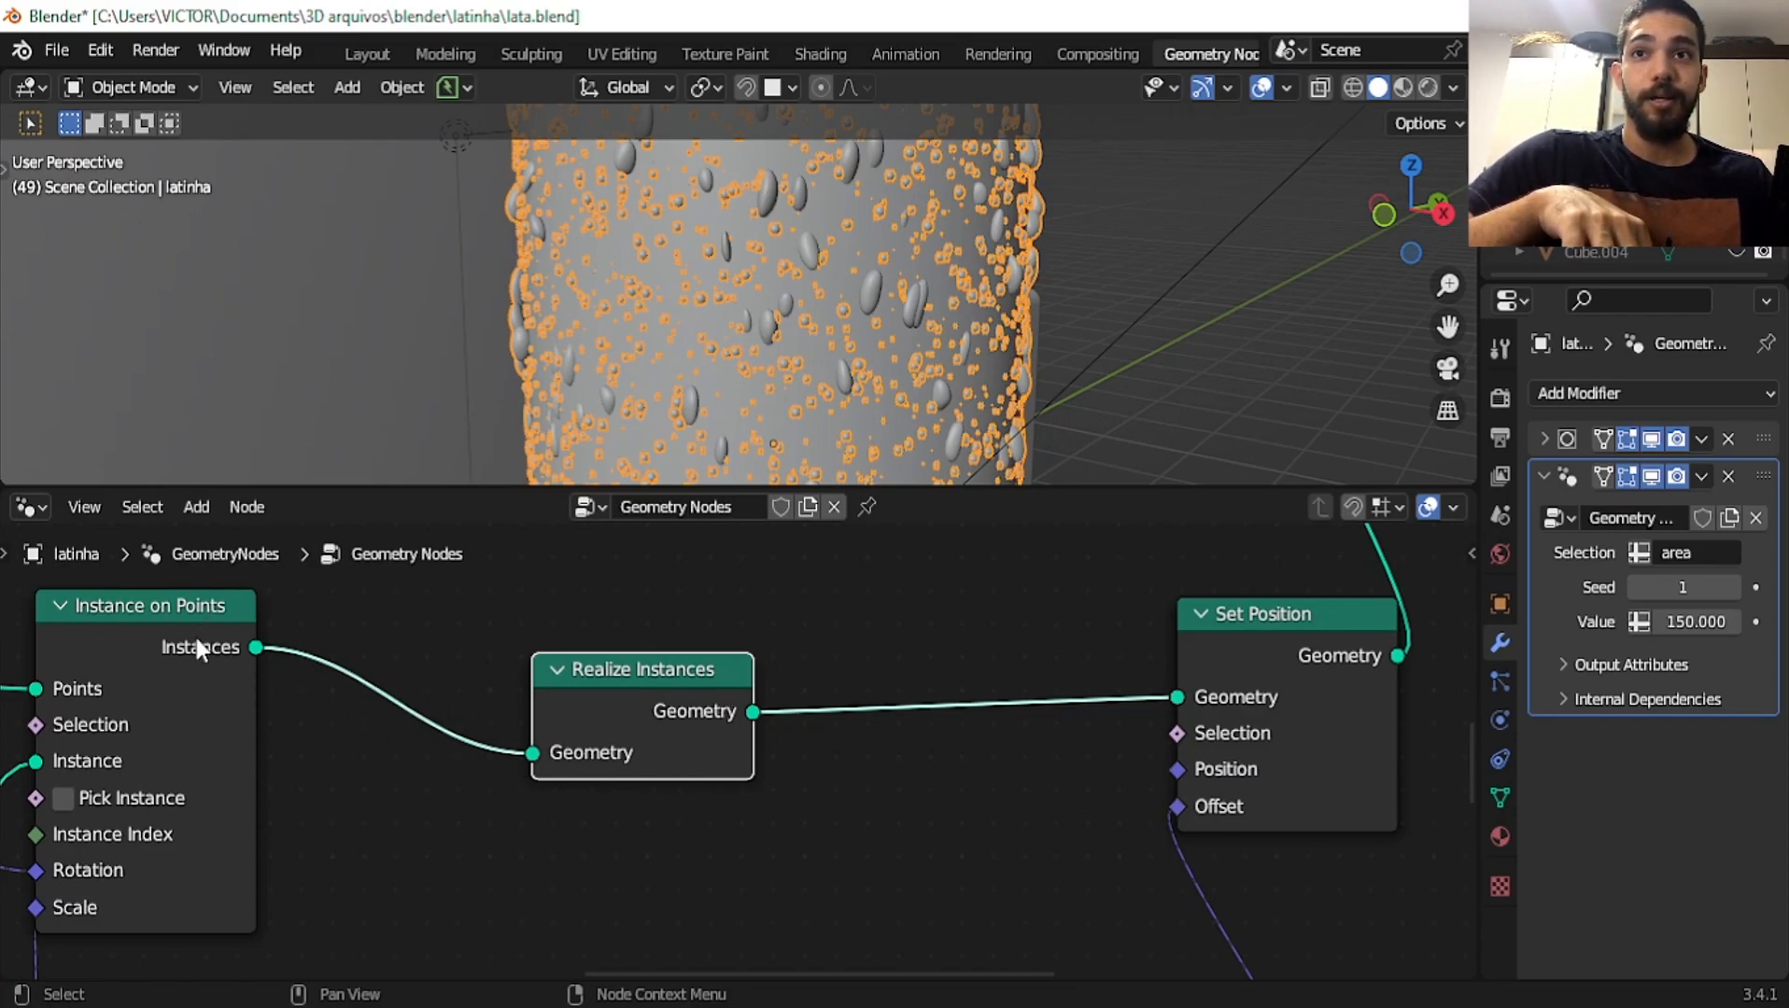
scroll(1008, 790, down, 3)
middle_drag(963, 777, 903, 772)
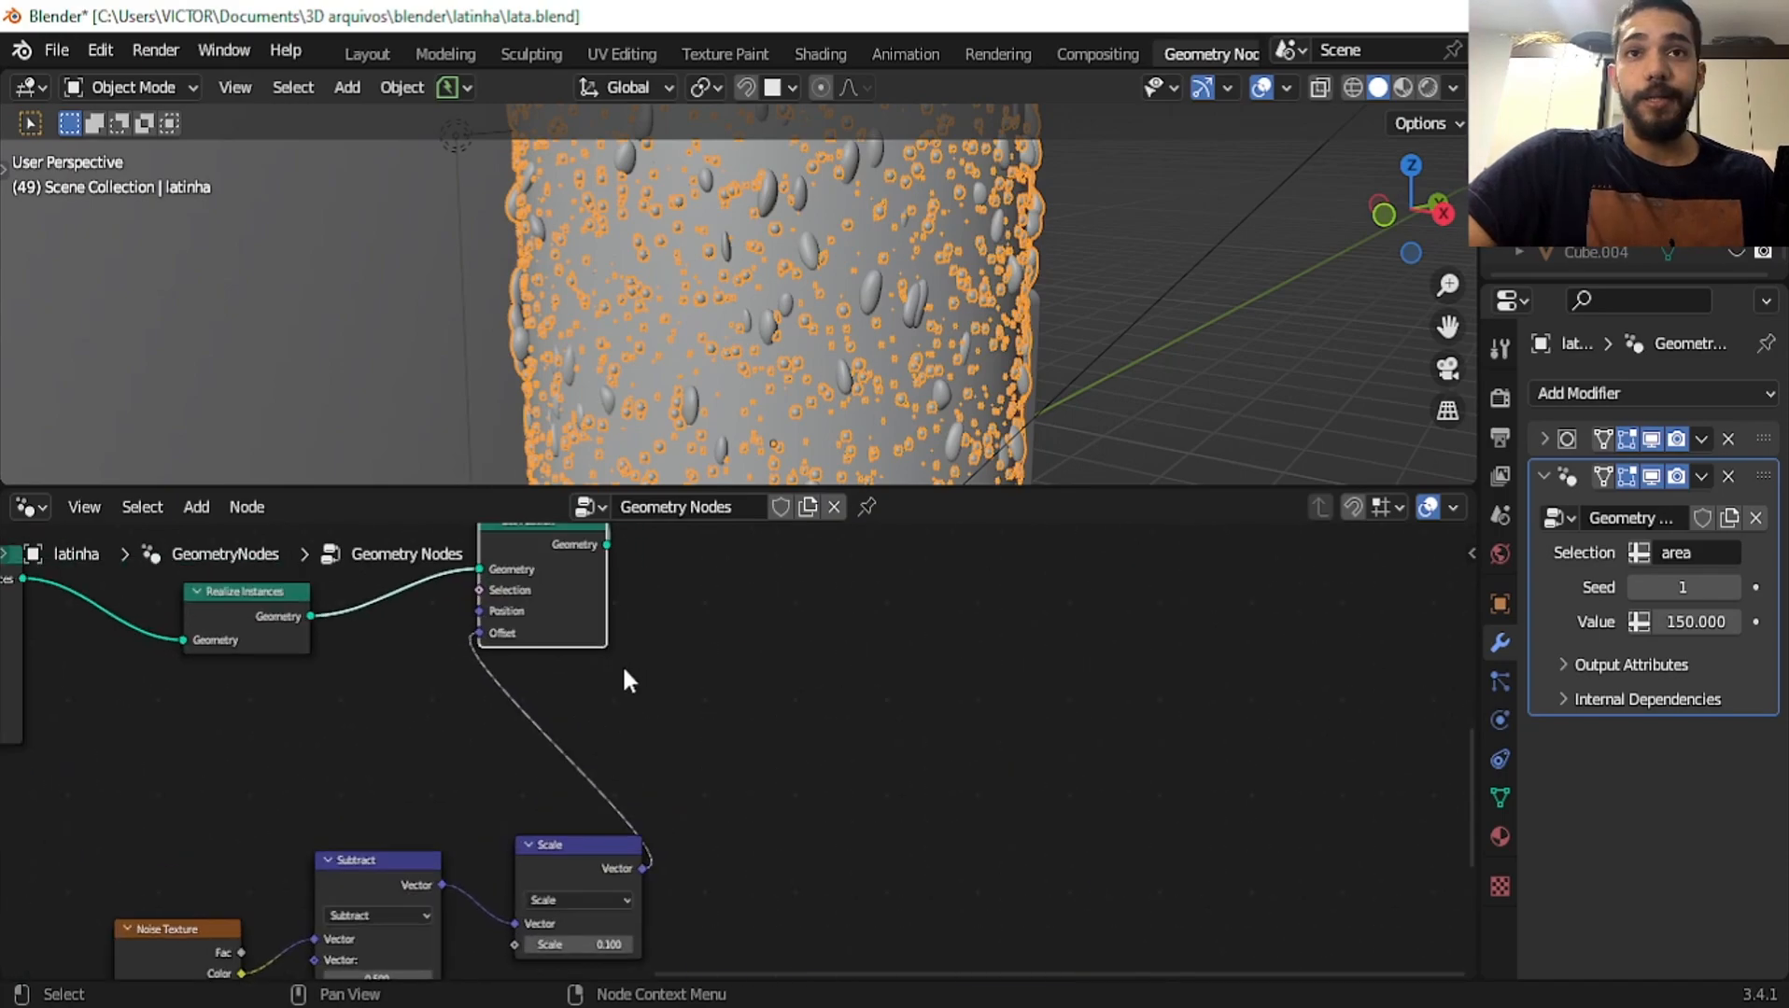
Examine the Noise Texture, Subtract and Scale nodes feeding Set Position's Offset, and the large droplets they deform on the can
middle_drag(611, 689, 887, 701)
scroll(763, 674, up, 3)
middle_drag(761, 679, 829, 579)
scroll(785, 713, down, 2)
middle_drag(783, 749, 897, 627)
scroll(679, 201, up, 2)
middle_drag(869, 264, 807, 357)
scroll(647, 737, up, 2)
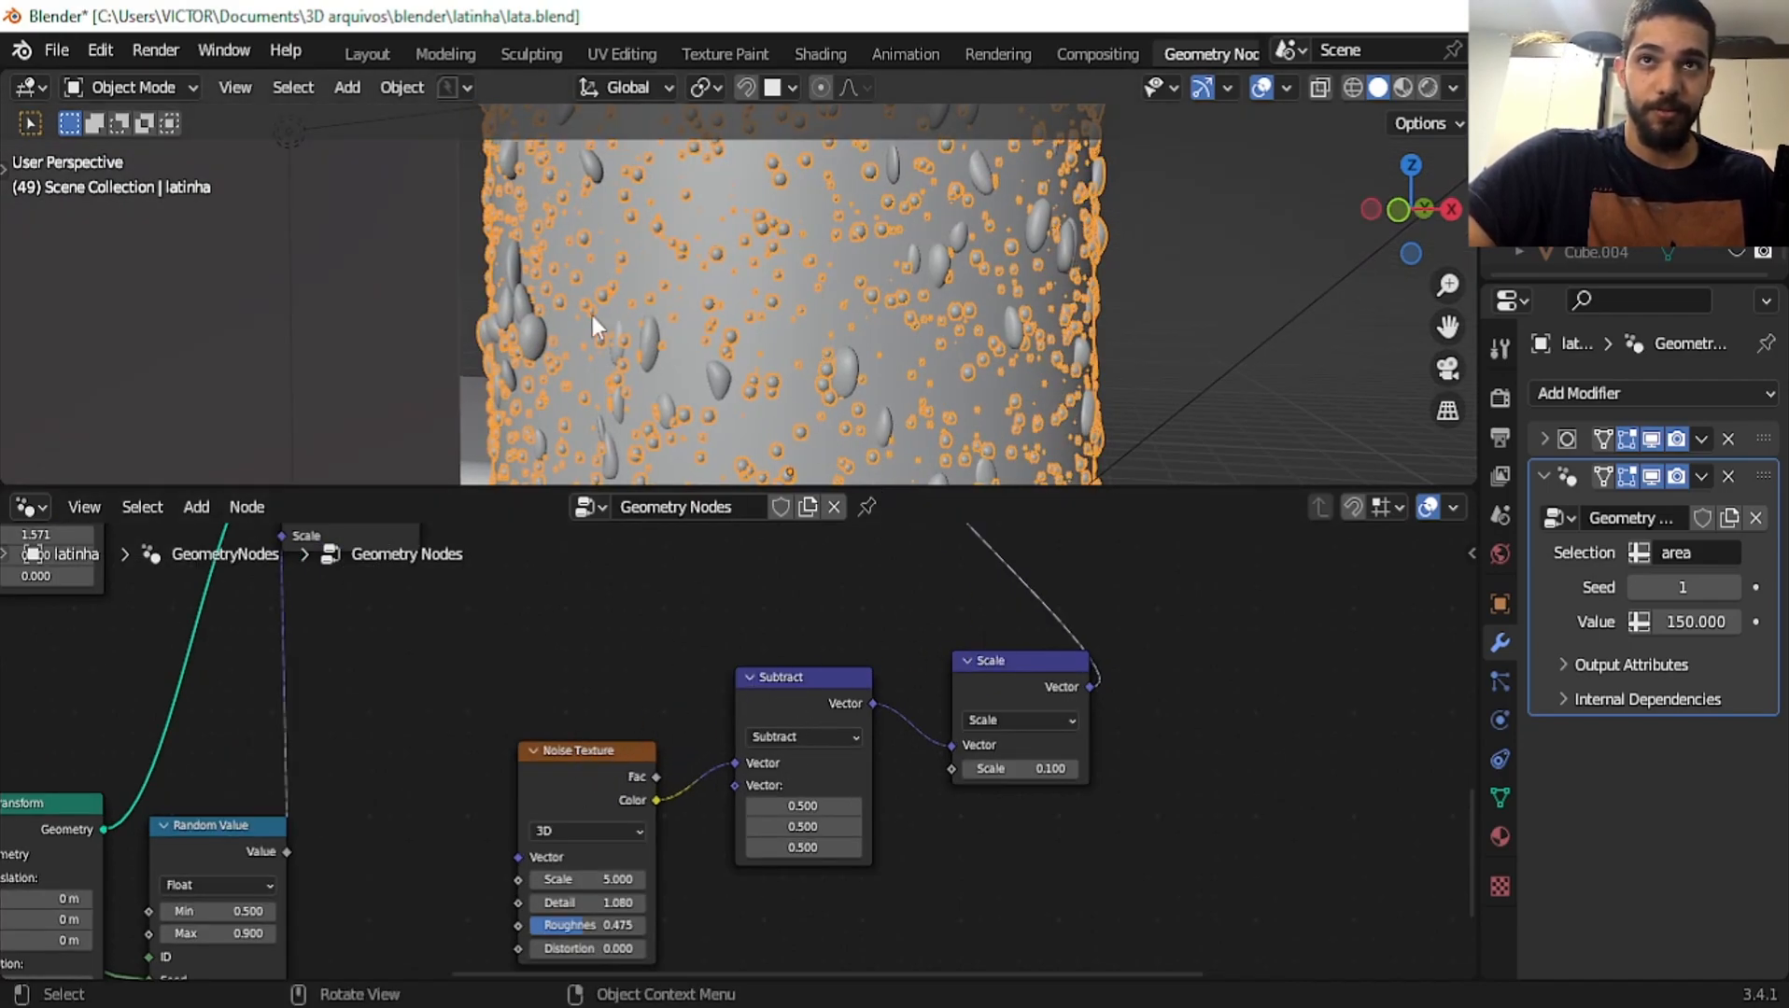
scroll(596, 316, up, 3)
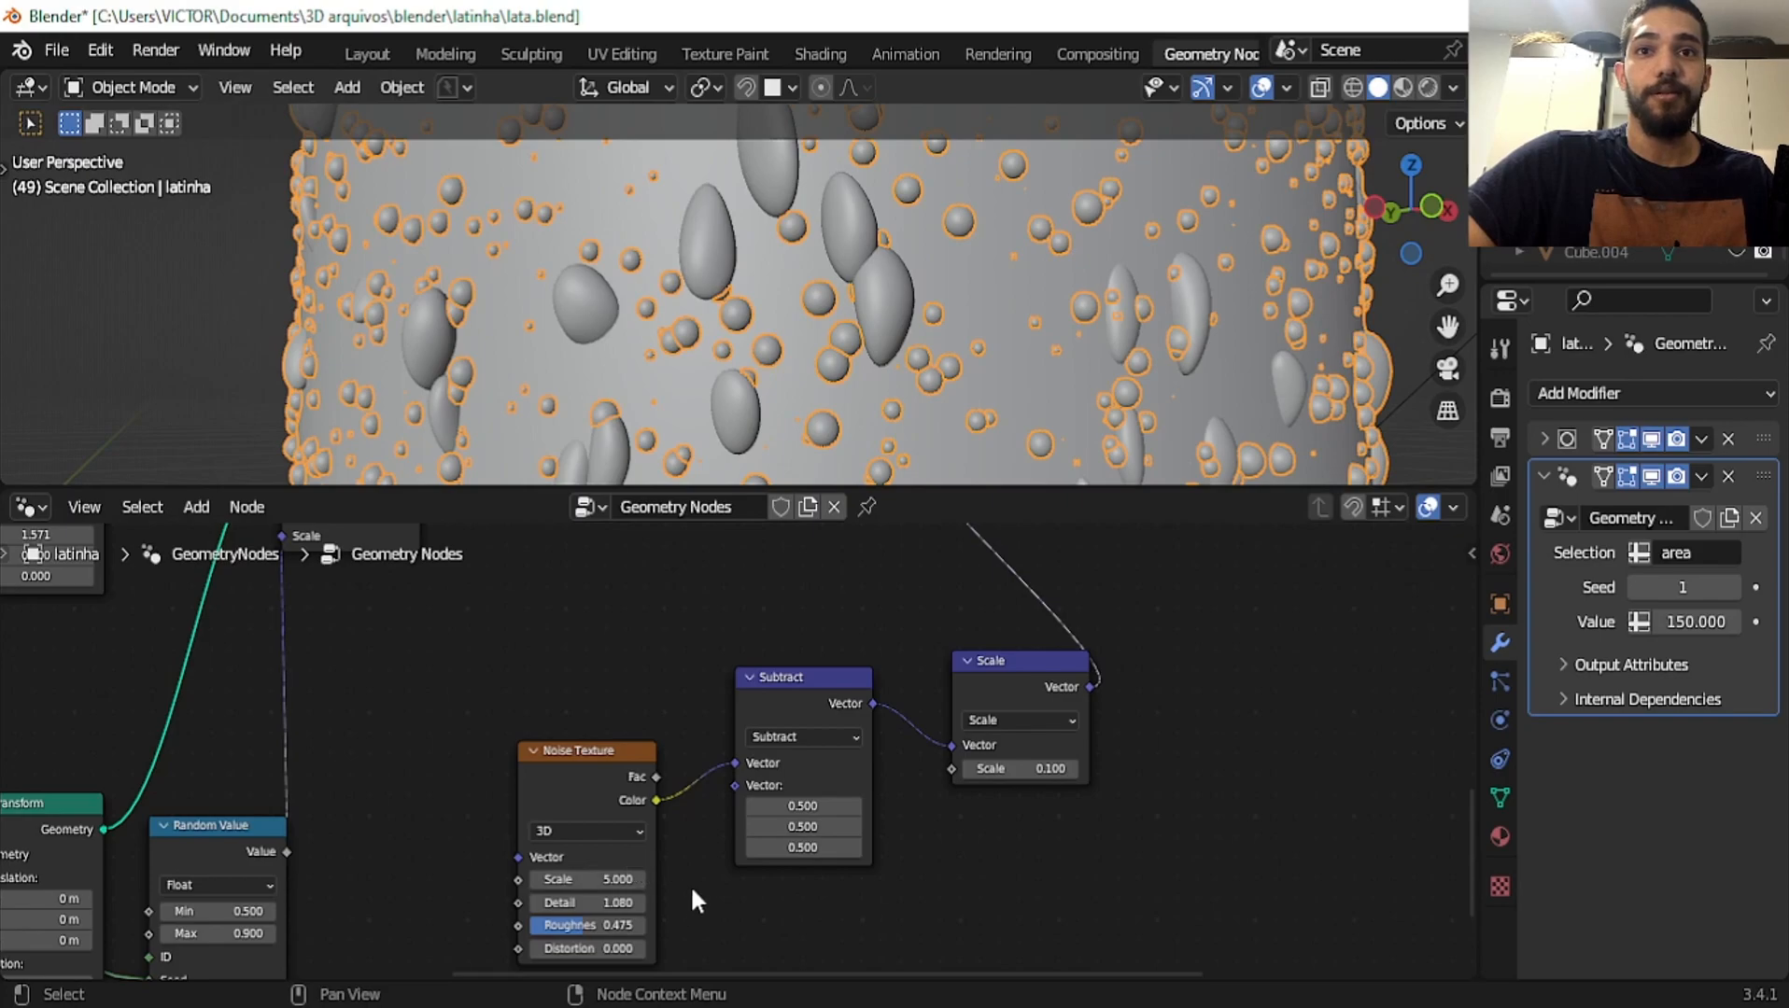
Set the Noise Texture's Roughness to about 0.692 and try higher Subtract vector values such as 3.900 and 1.350
drag(570, 925, 648, 925)
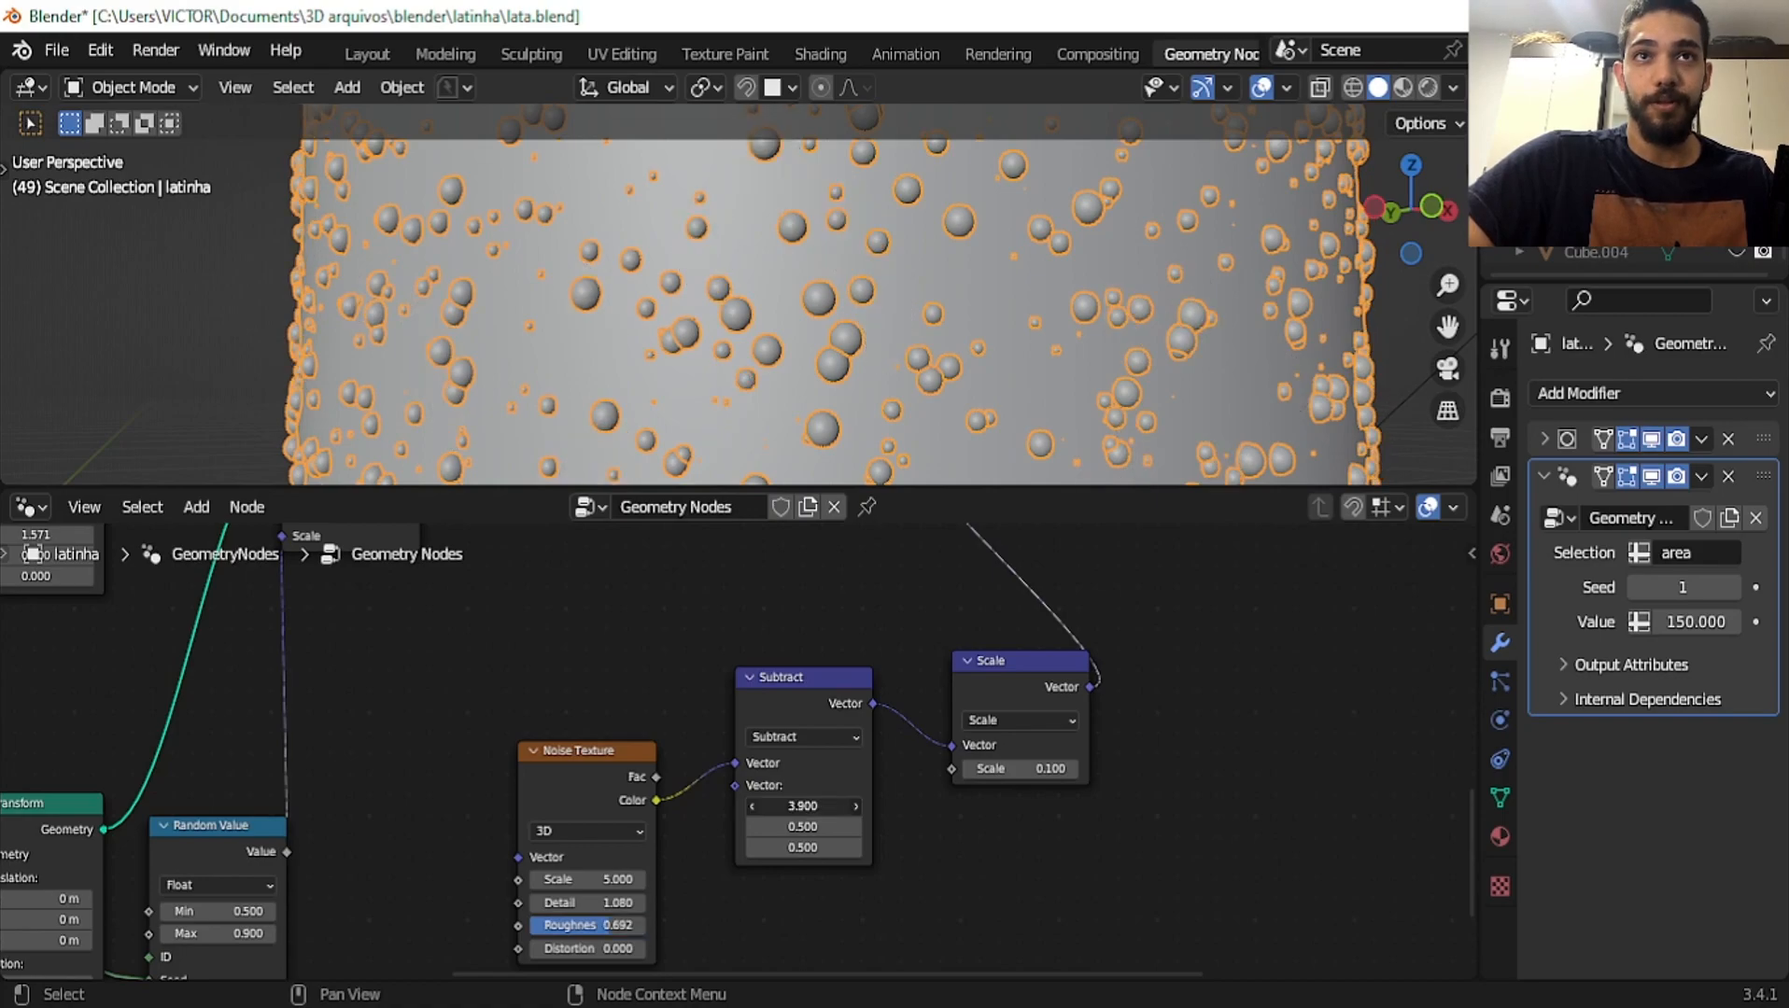
drag(803, 805, 845, 848)
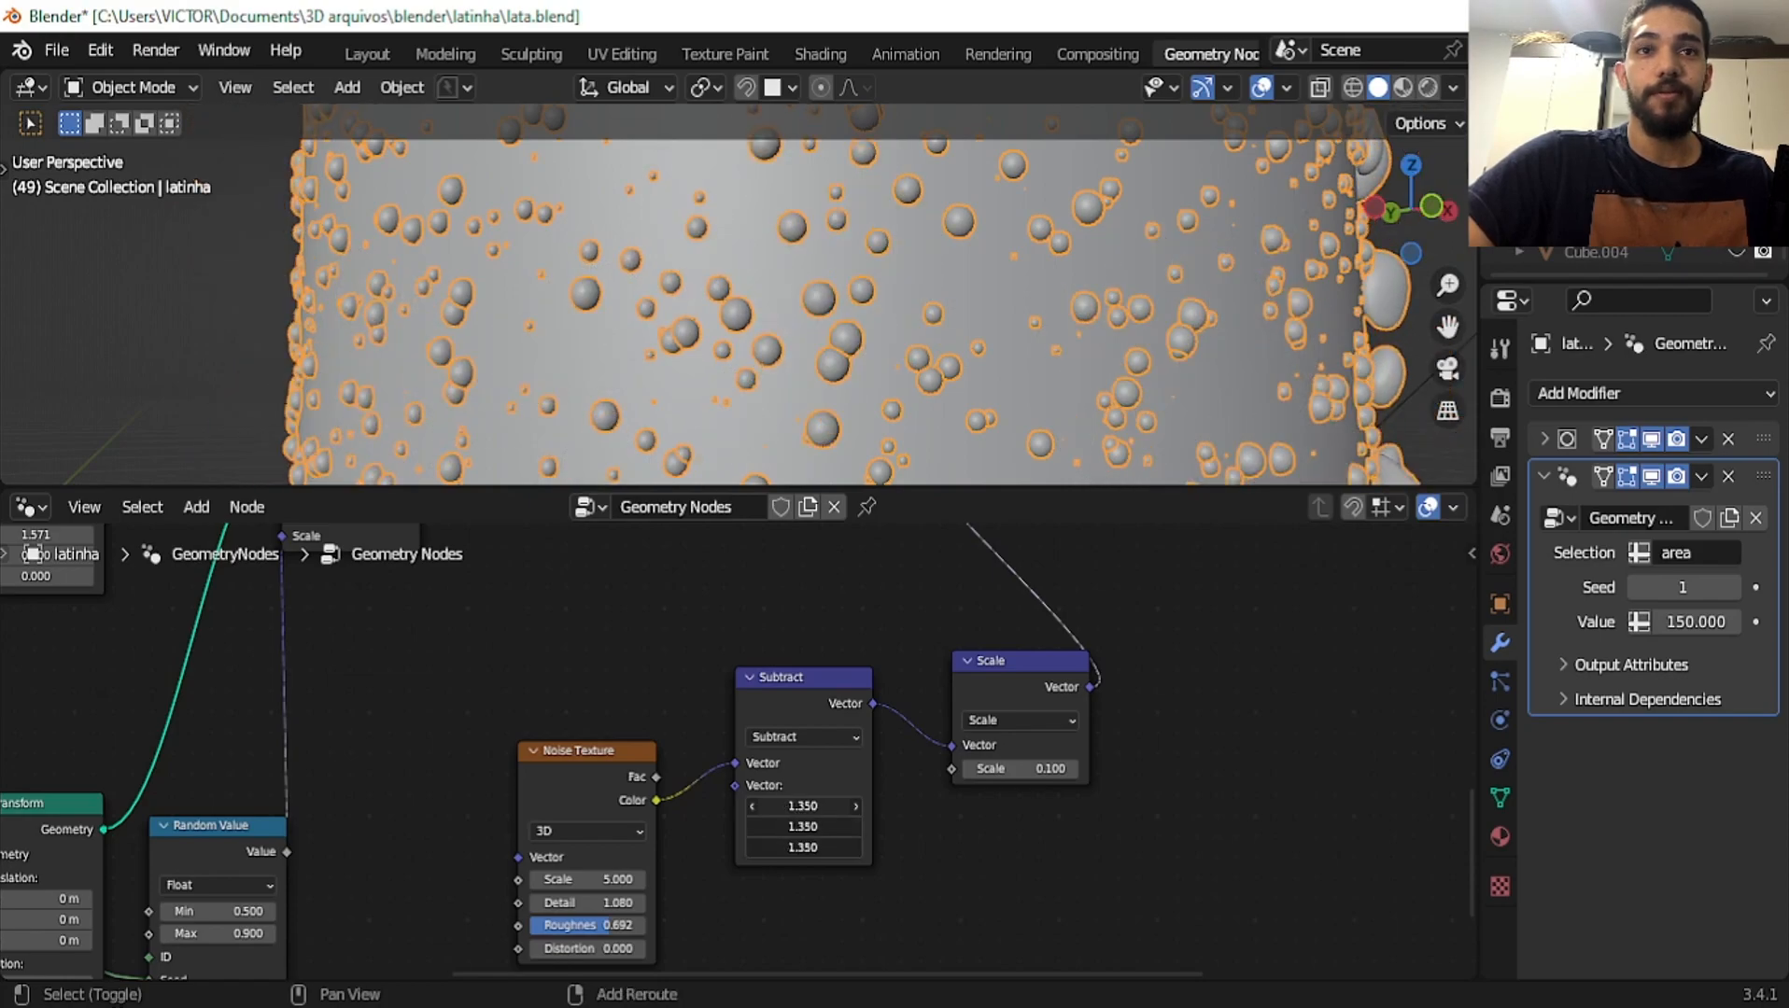
right_click(798, 806)
Follow the Set Position output up to the Join Geometry node and shift that node slightly
middle_drag(1044, 780, 750, 853)
scroll(750, 853, up, 5)
middle_drag(902, 812, 803, 867)
scroll(626, 795, down, 3)
middle_drag(562, 616, 800, 826)
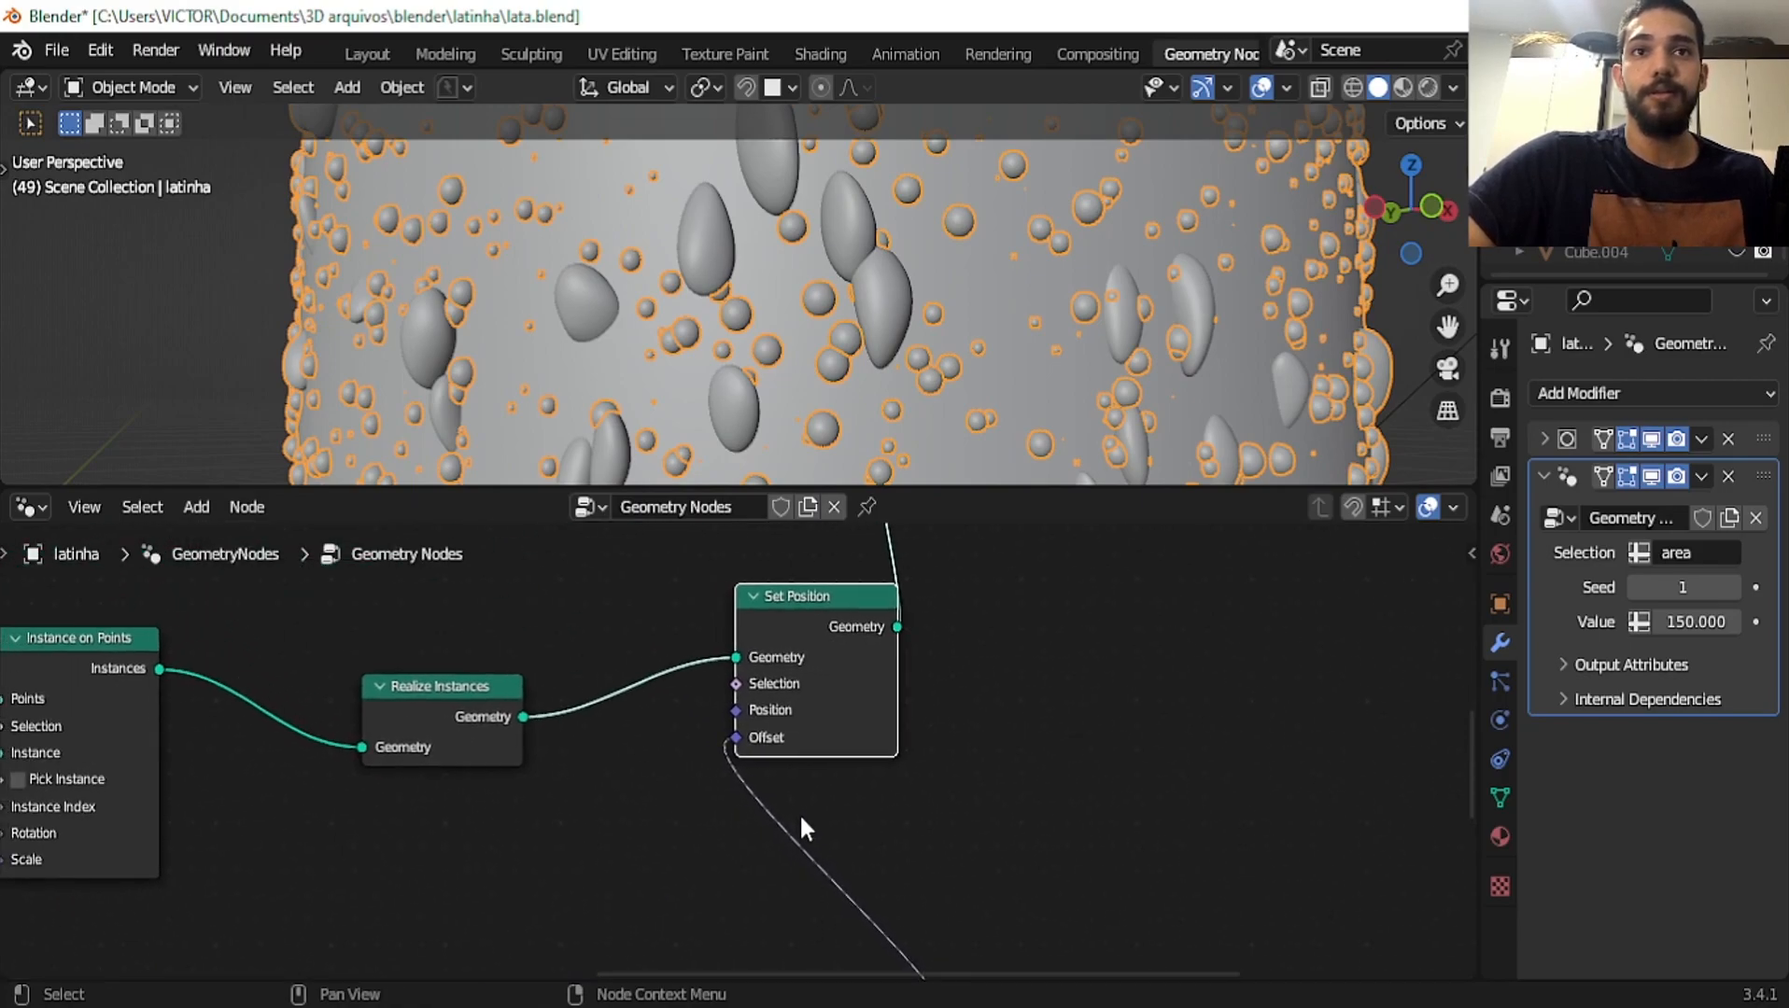
click(621, 704)
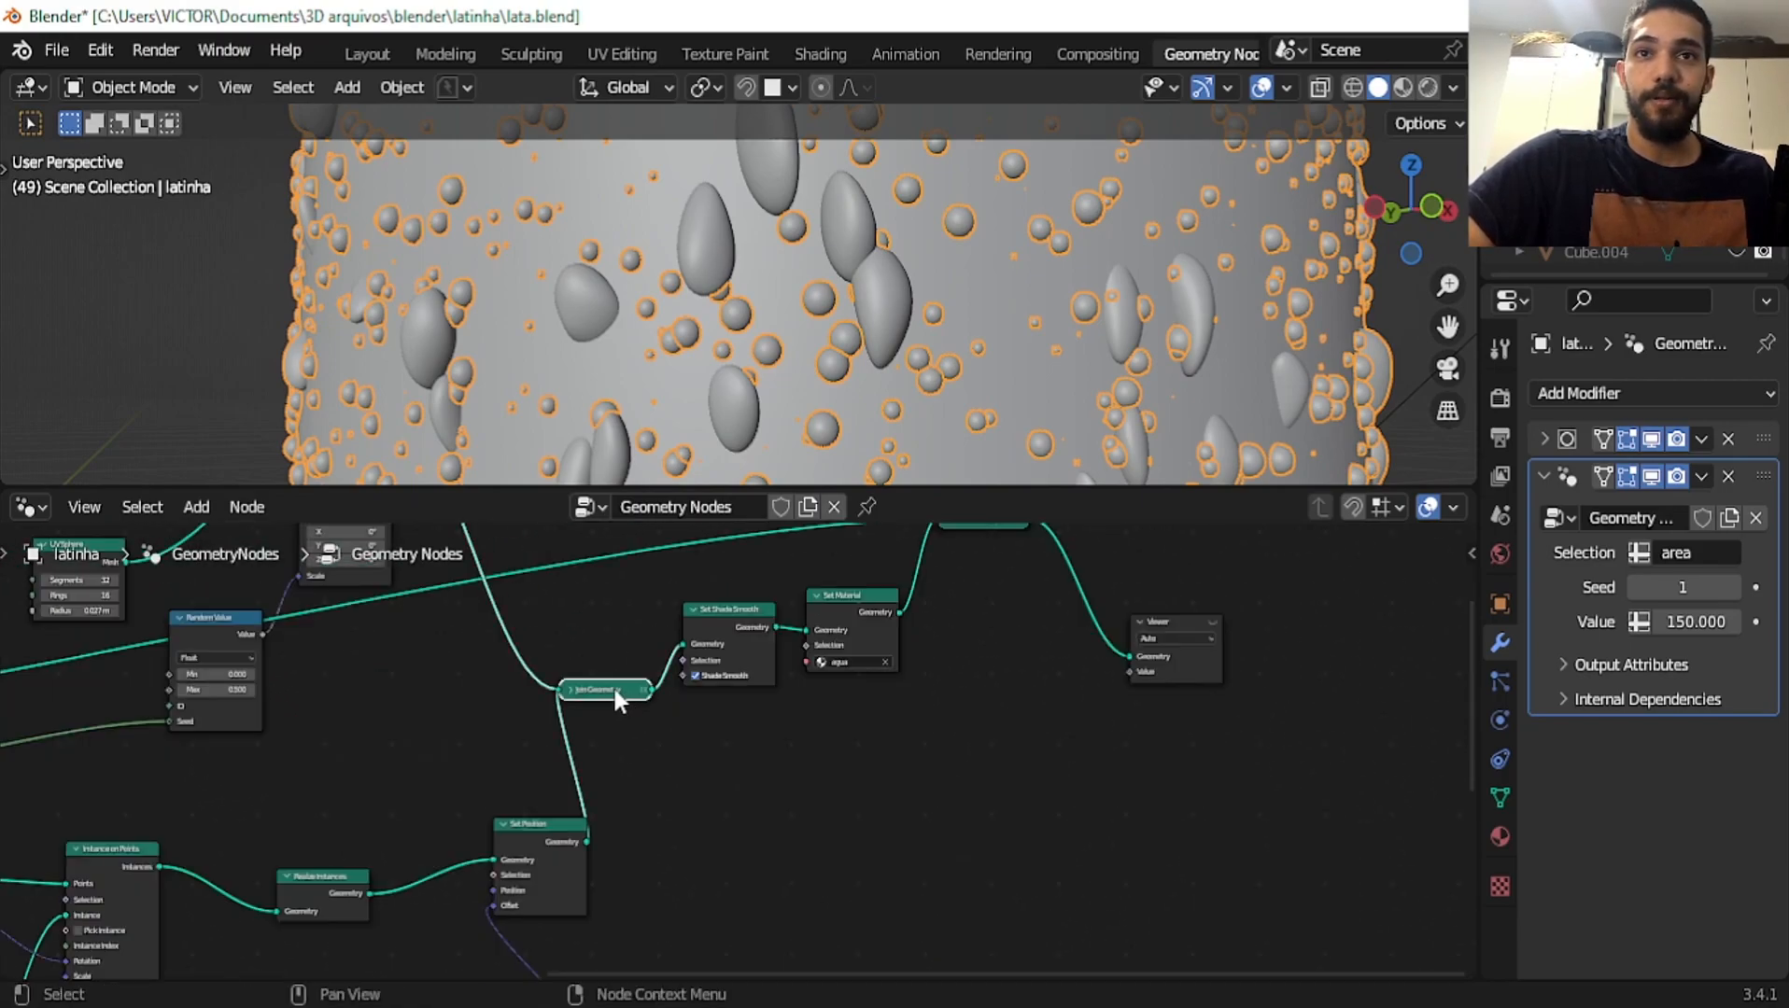
drag(617, 694, 654, 729)
Review the droplet branches around the Join Geometry node and save the file
scroll(598, 394, down, 2)
scroll(478, 332, up, 2)
scroll(480, 705, down, 1)
middle_drag(487, 705, 922, 682)
middle_drag(480, 794, 719, 902)
scroll(578, 669, up, 3)
key(ctrl+s)
Place the Join Geometry node just ahead of Set Shade Smooth and move Set Material farther away from Set Shade Smooth
middle_drag(576, 659, 674, 881)
scroll(717, 873, up, 1)
scroll(747, 840, up, 2)
middle_drag(787, 794, 559, 631)
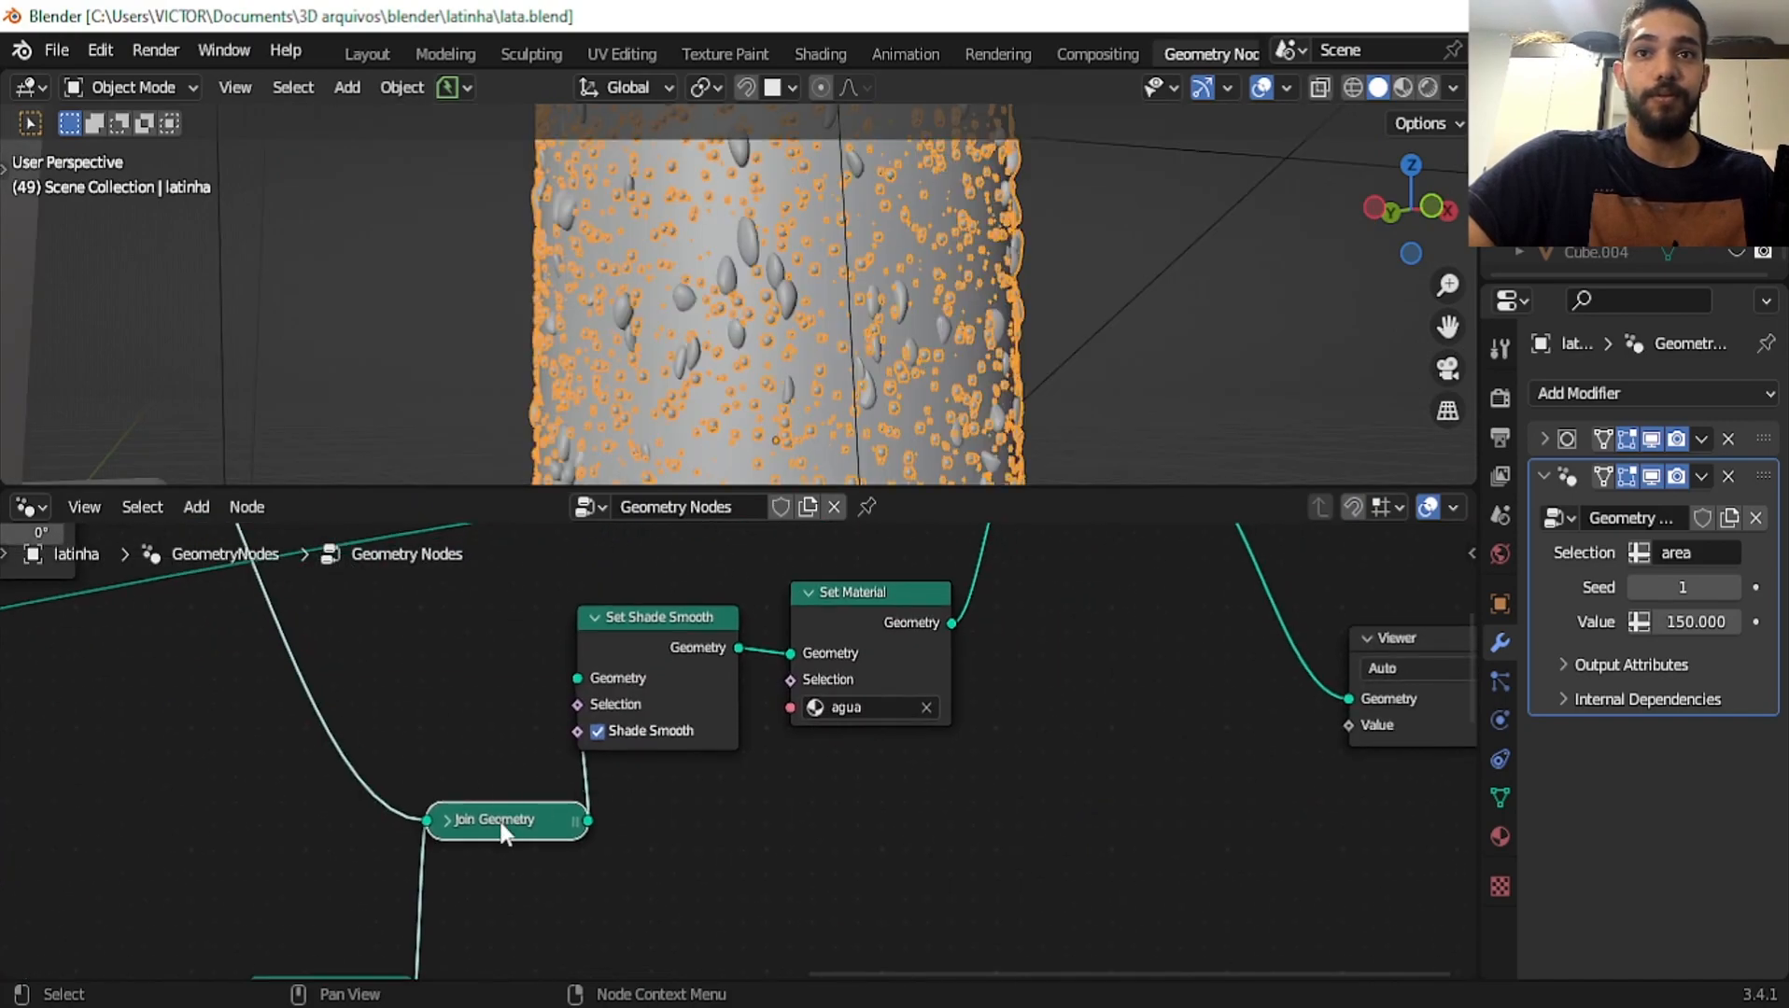
drag(499, 826, 391, 755)
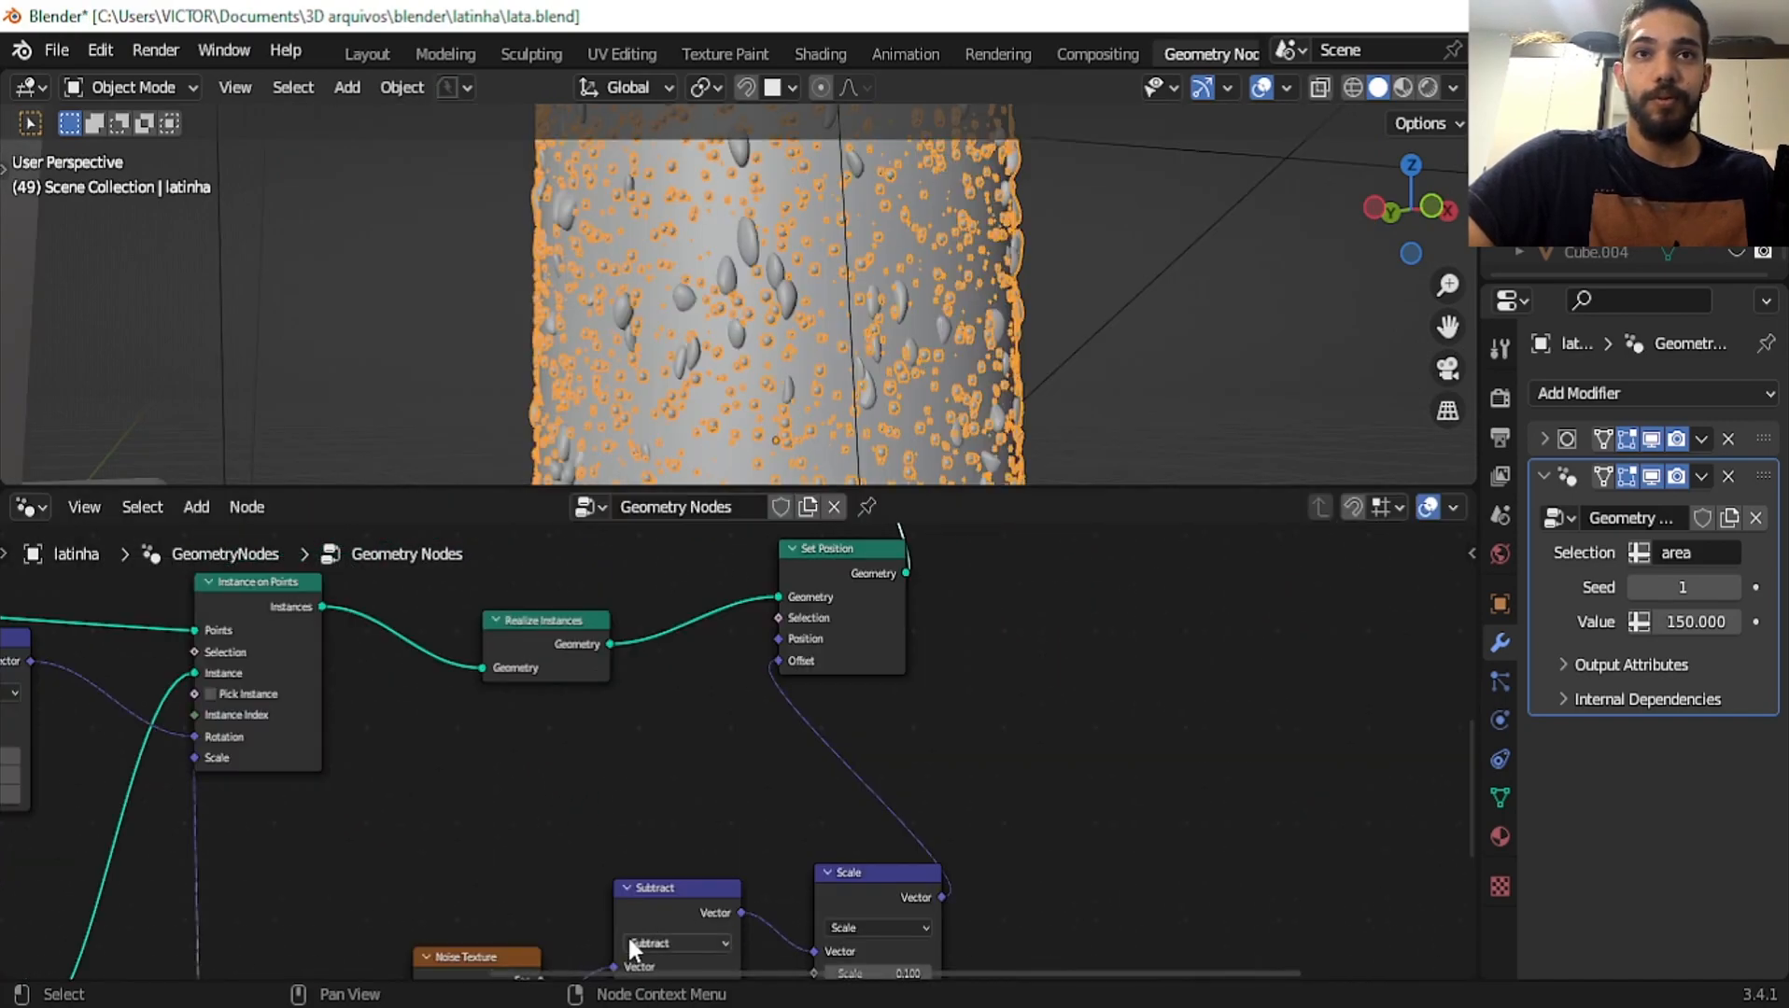
middle_drag(639, 951, 1042, 799)
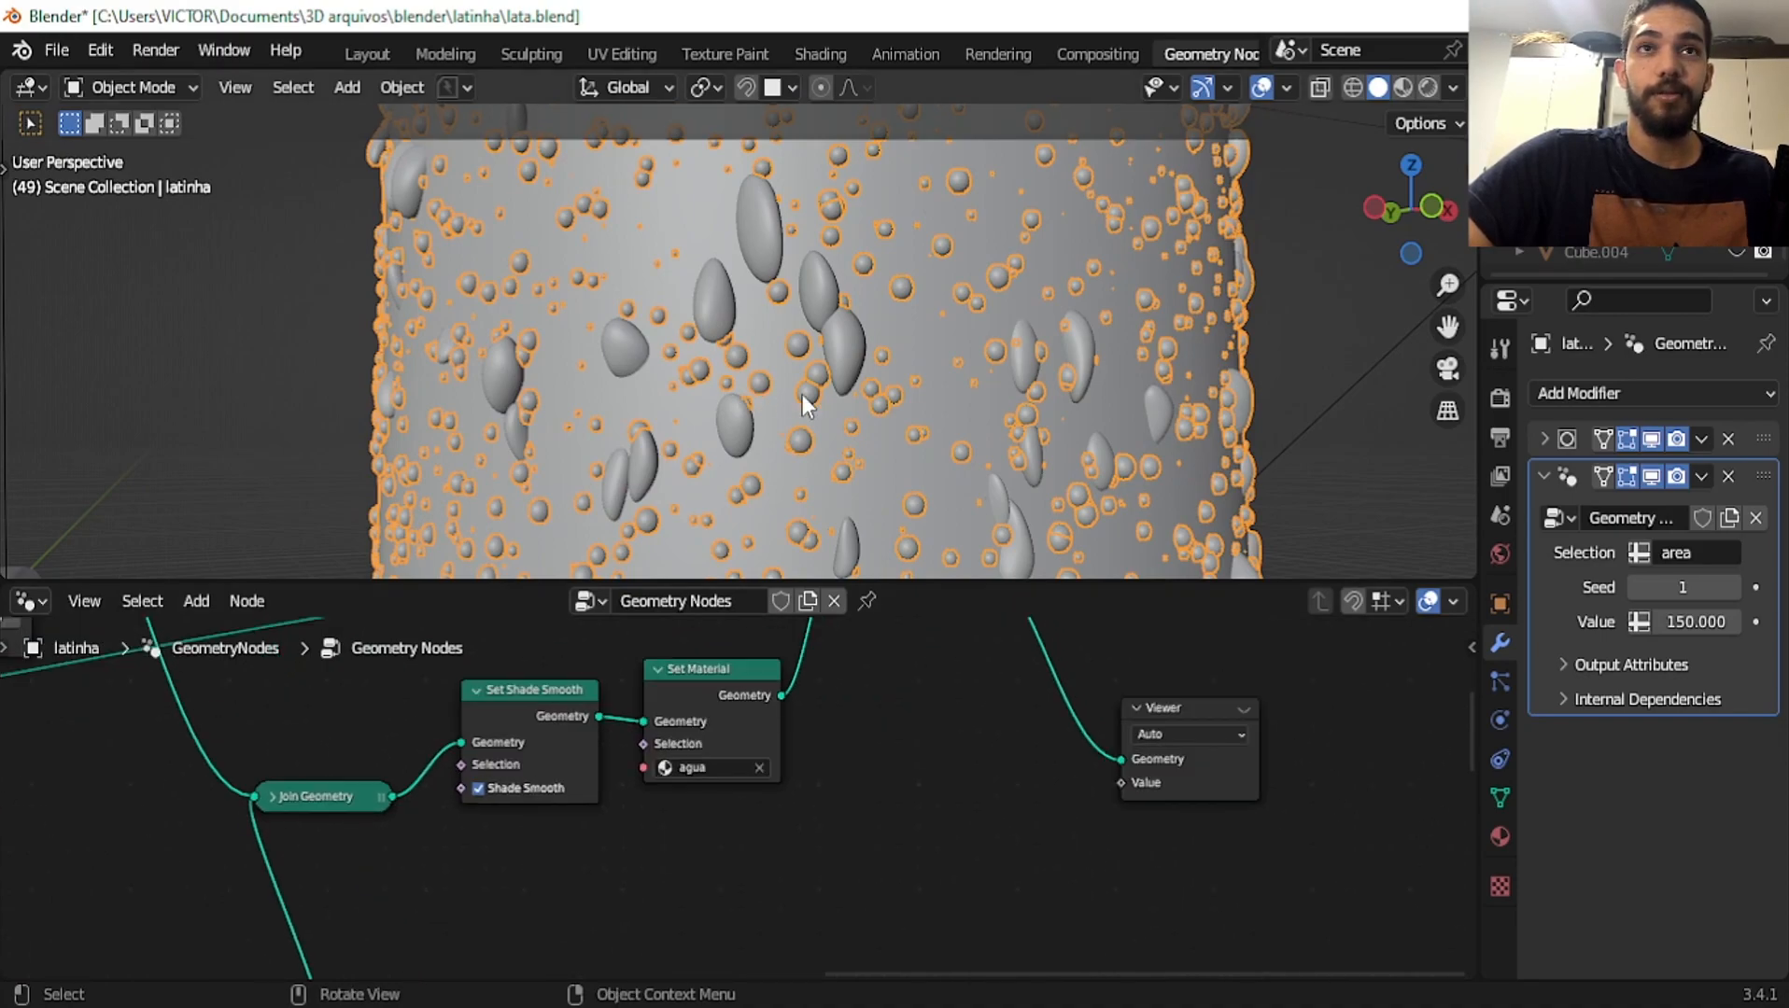
drag(672, 678, 728, 681)
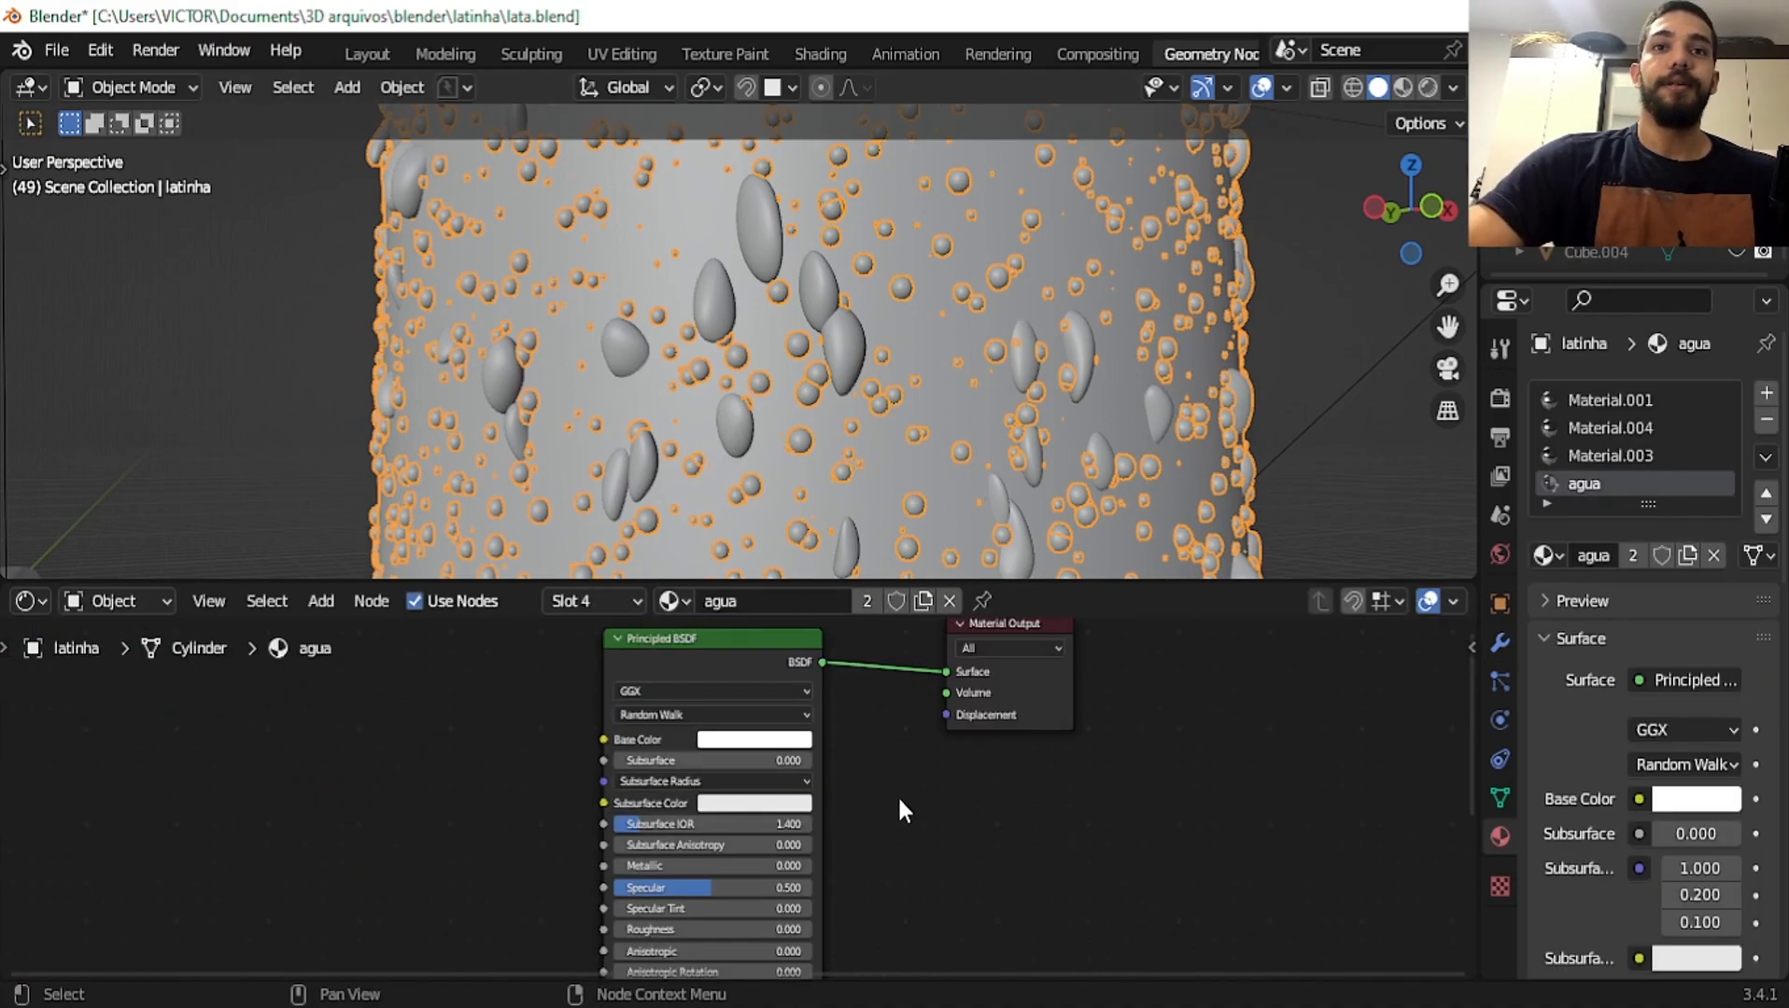
Examine the agua material's Principled BSDF settings in the Shader Editor, including Roughness, IOR and Transmission
middle_drag(897, 796, 950, 675)
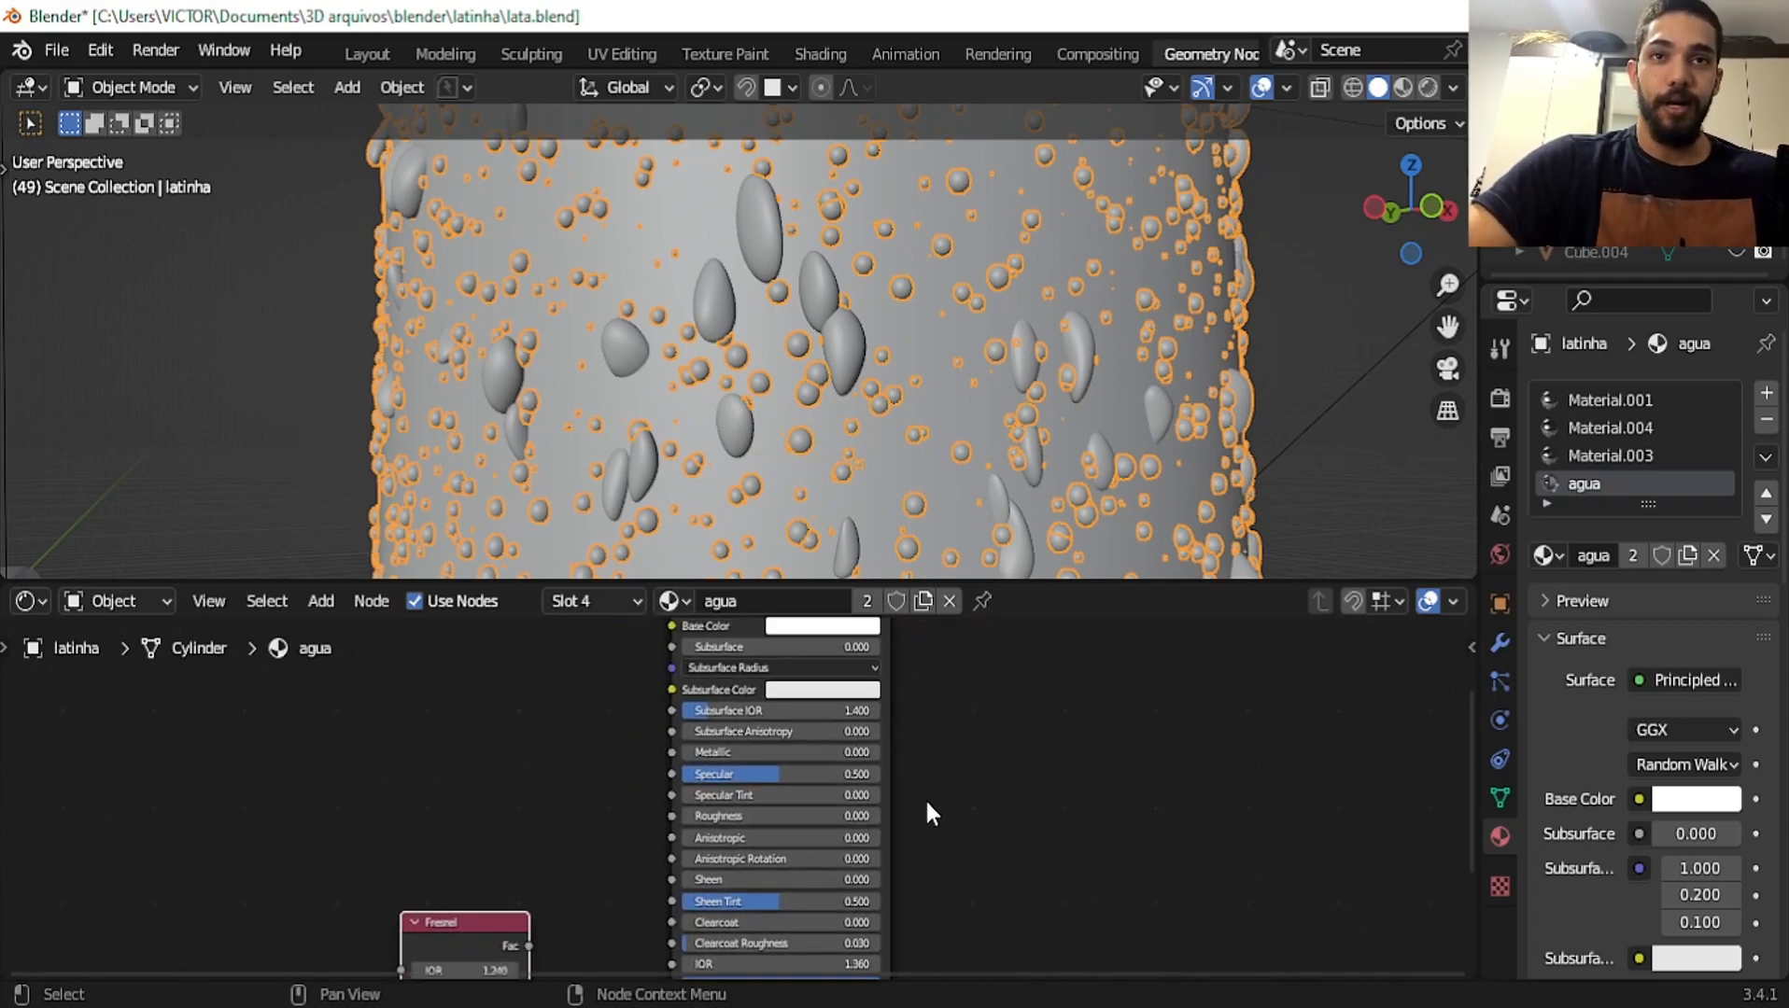
scroll(929, 812, up, 2)
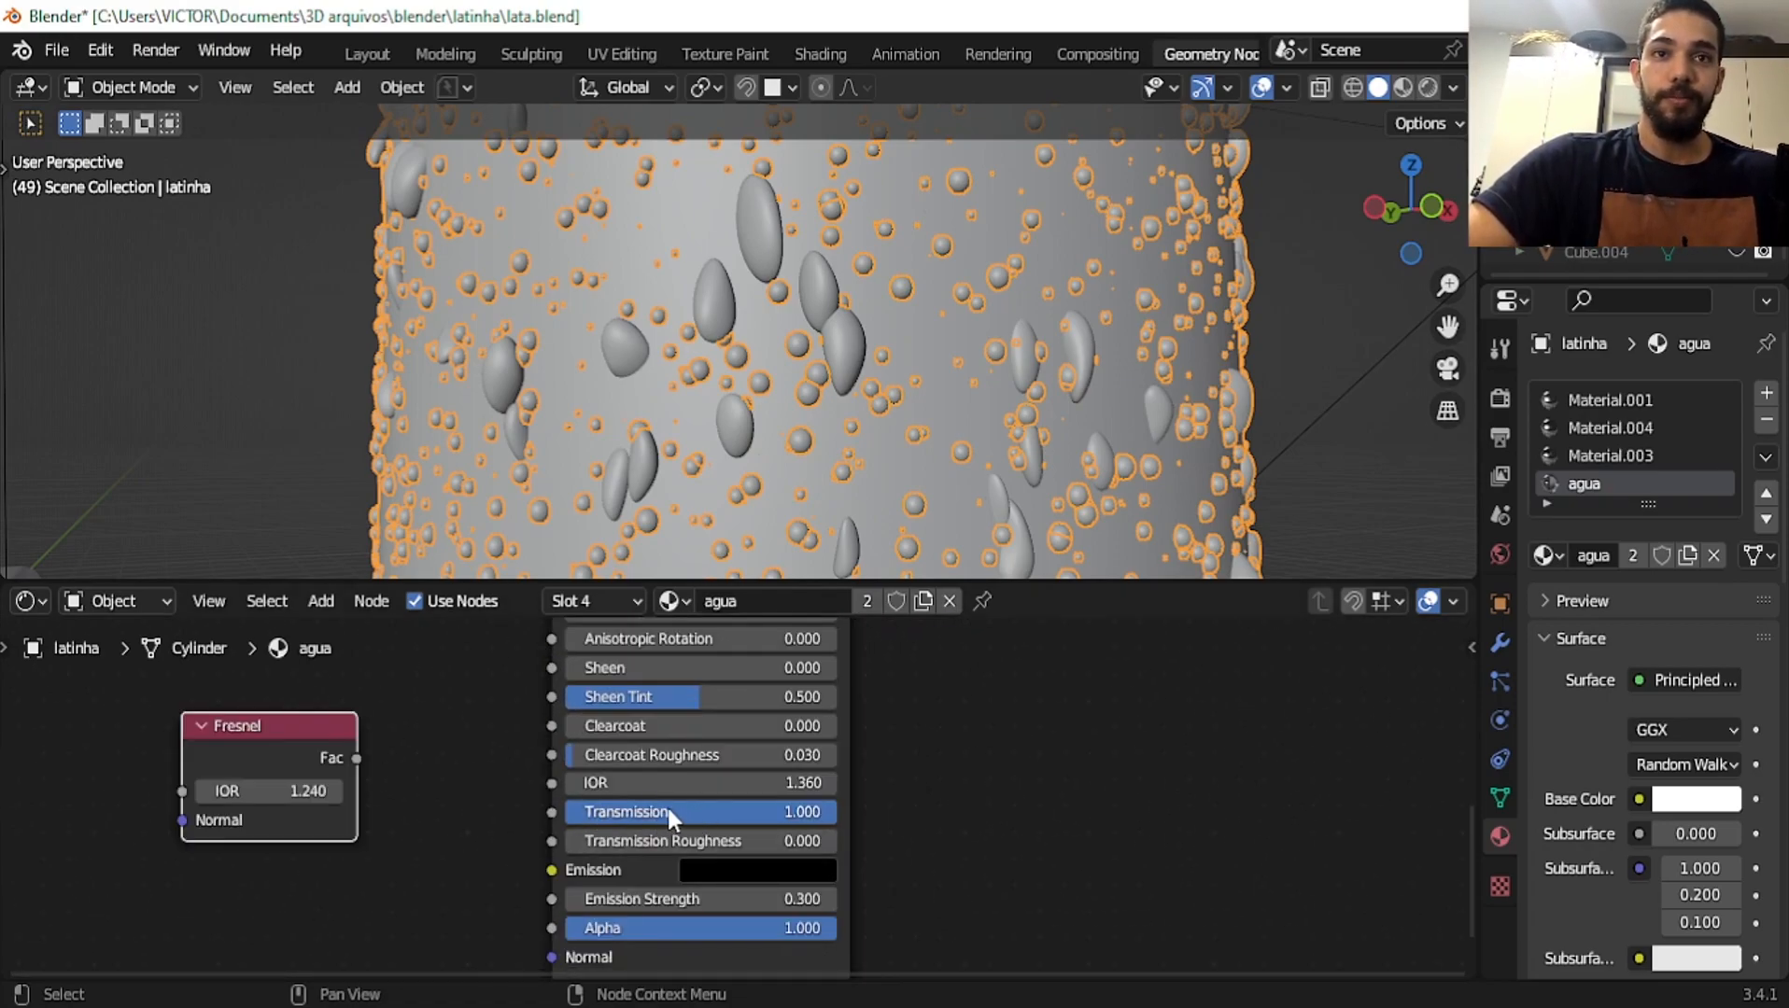
middle_drag(854, 810, 856, 976)
middle_drag(847, 831, 707, 782)
middle_drag(904, 789, 966, 642)
scroll(909, 679, down, 2)
middle_drag(910, 743, 910, 976)
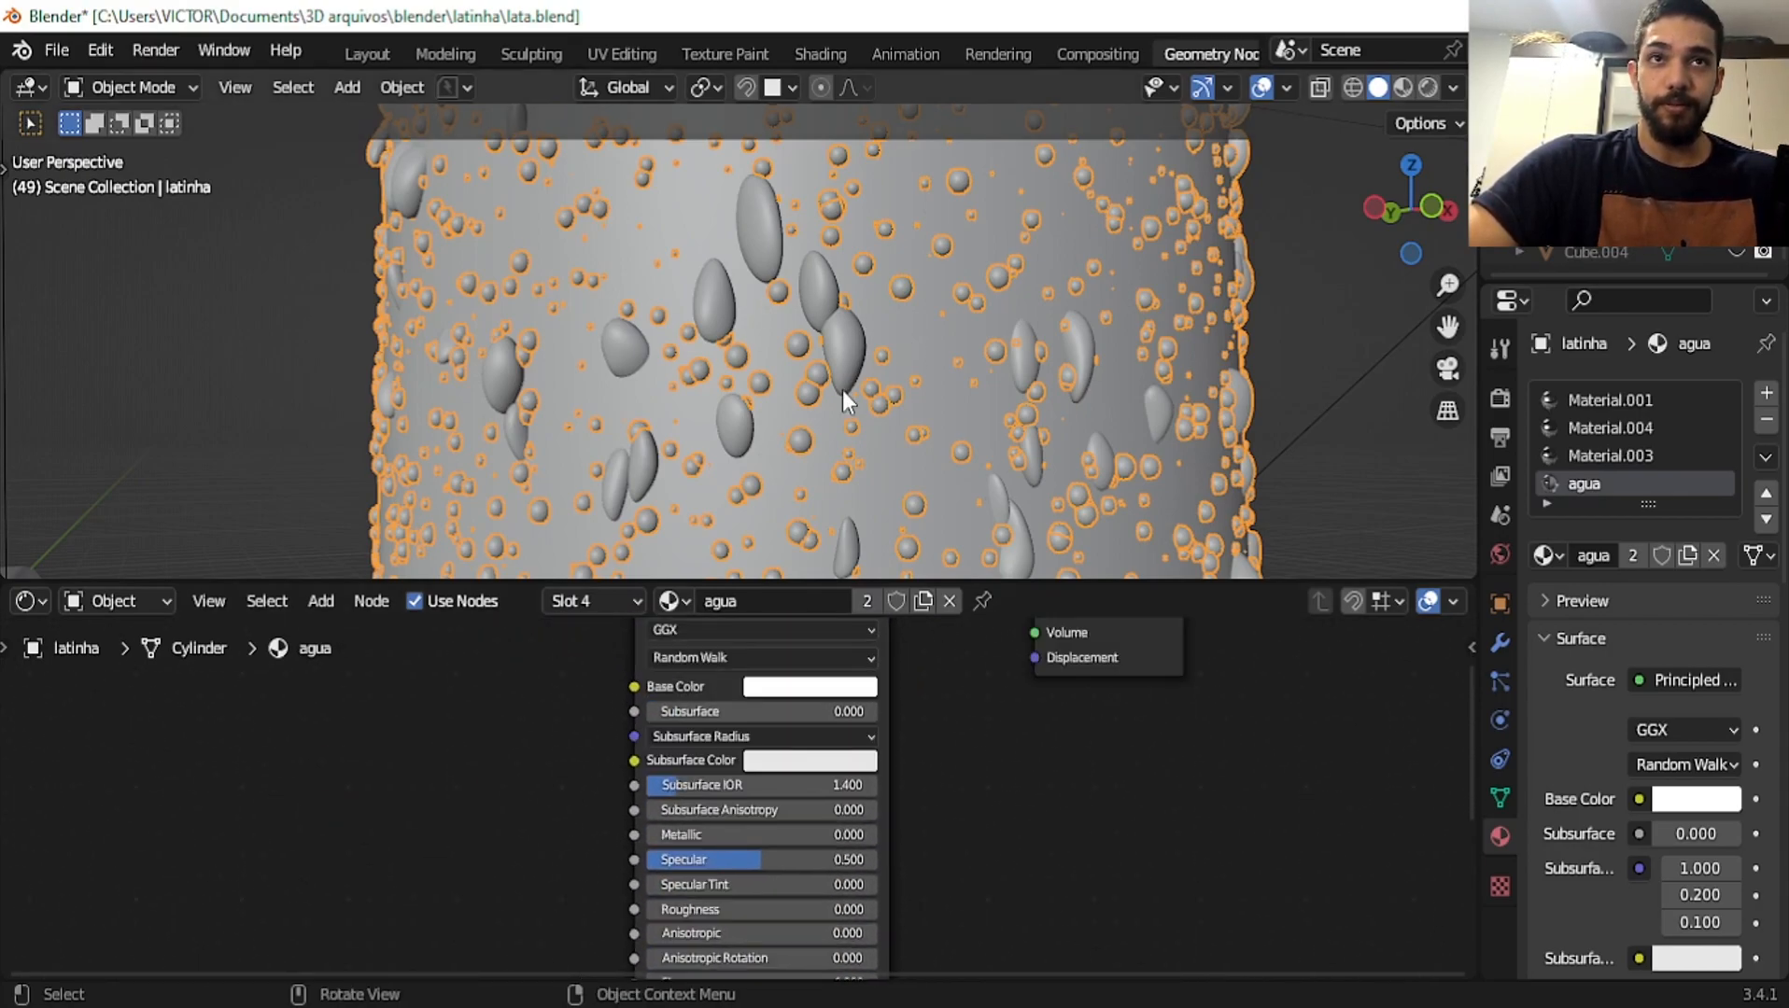
Show the viewport in Material Preview shading and deselect the can
key(z)
click(819, 489)
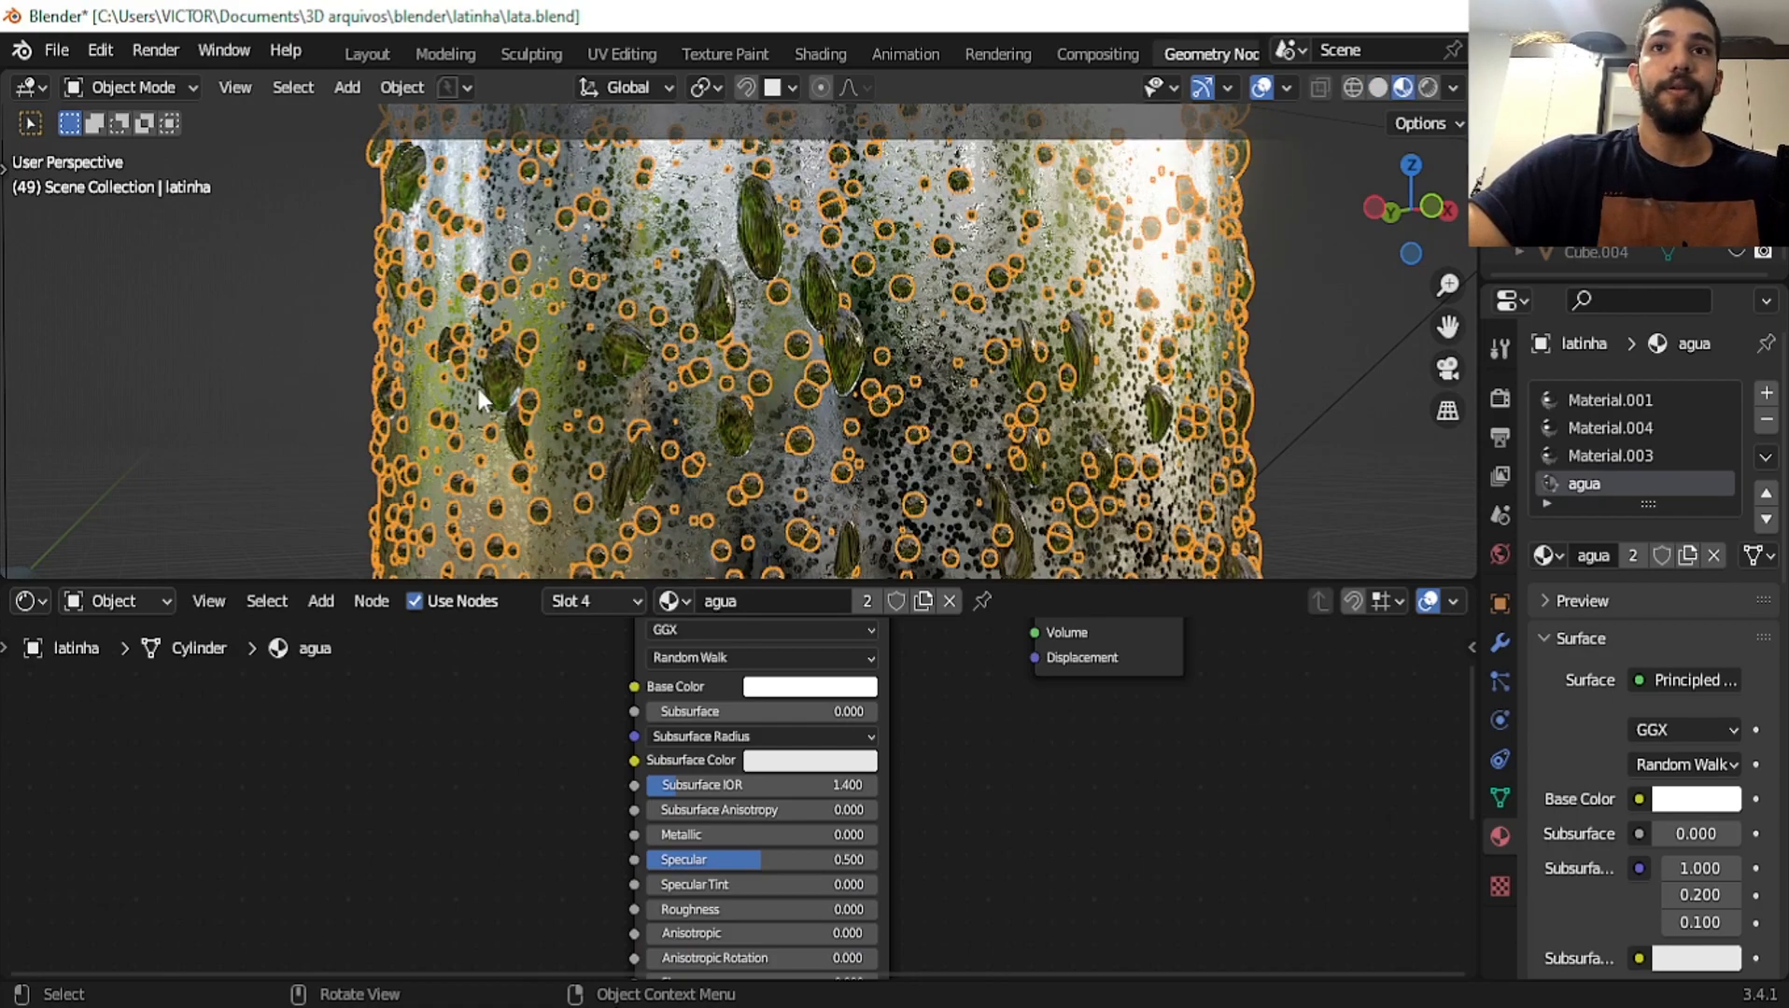
click(240, 343)
Switch the node area back to the Geometry Node Editor and review the nodes from Instance on Points to Set Position
click(30, 600)
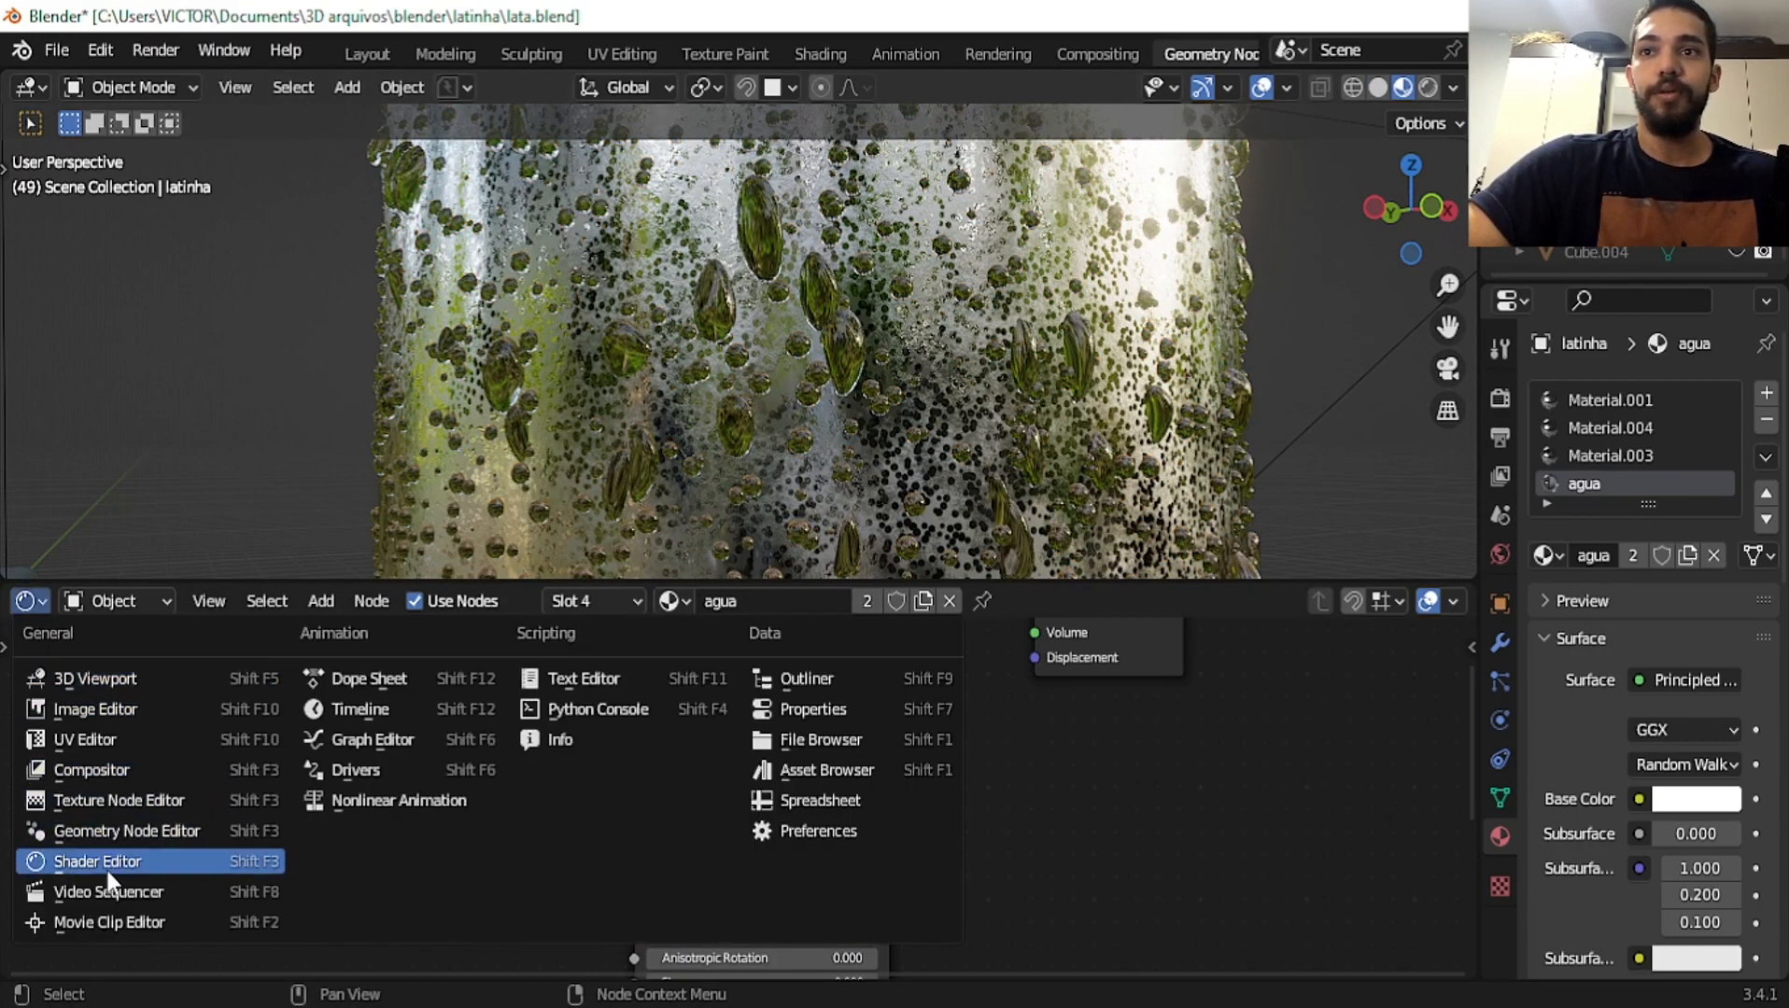
click(115, 835)
scroll(612, 799, down, 6)
middle_drag(616, 803, 192, 635)
scroll(722, 785, up, 2)
middle_drag(722, 784, 500, 731)
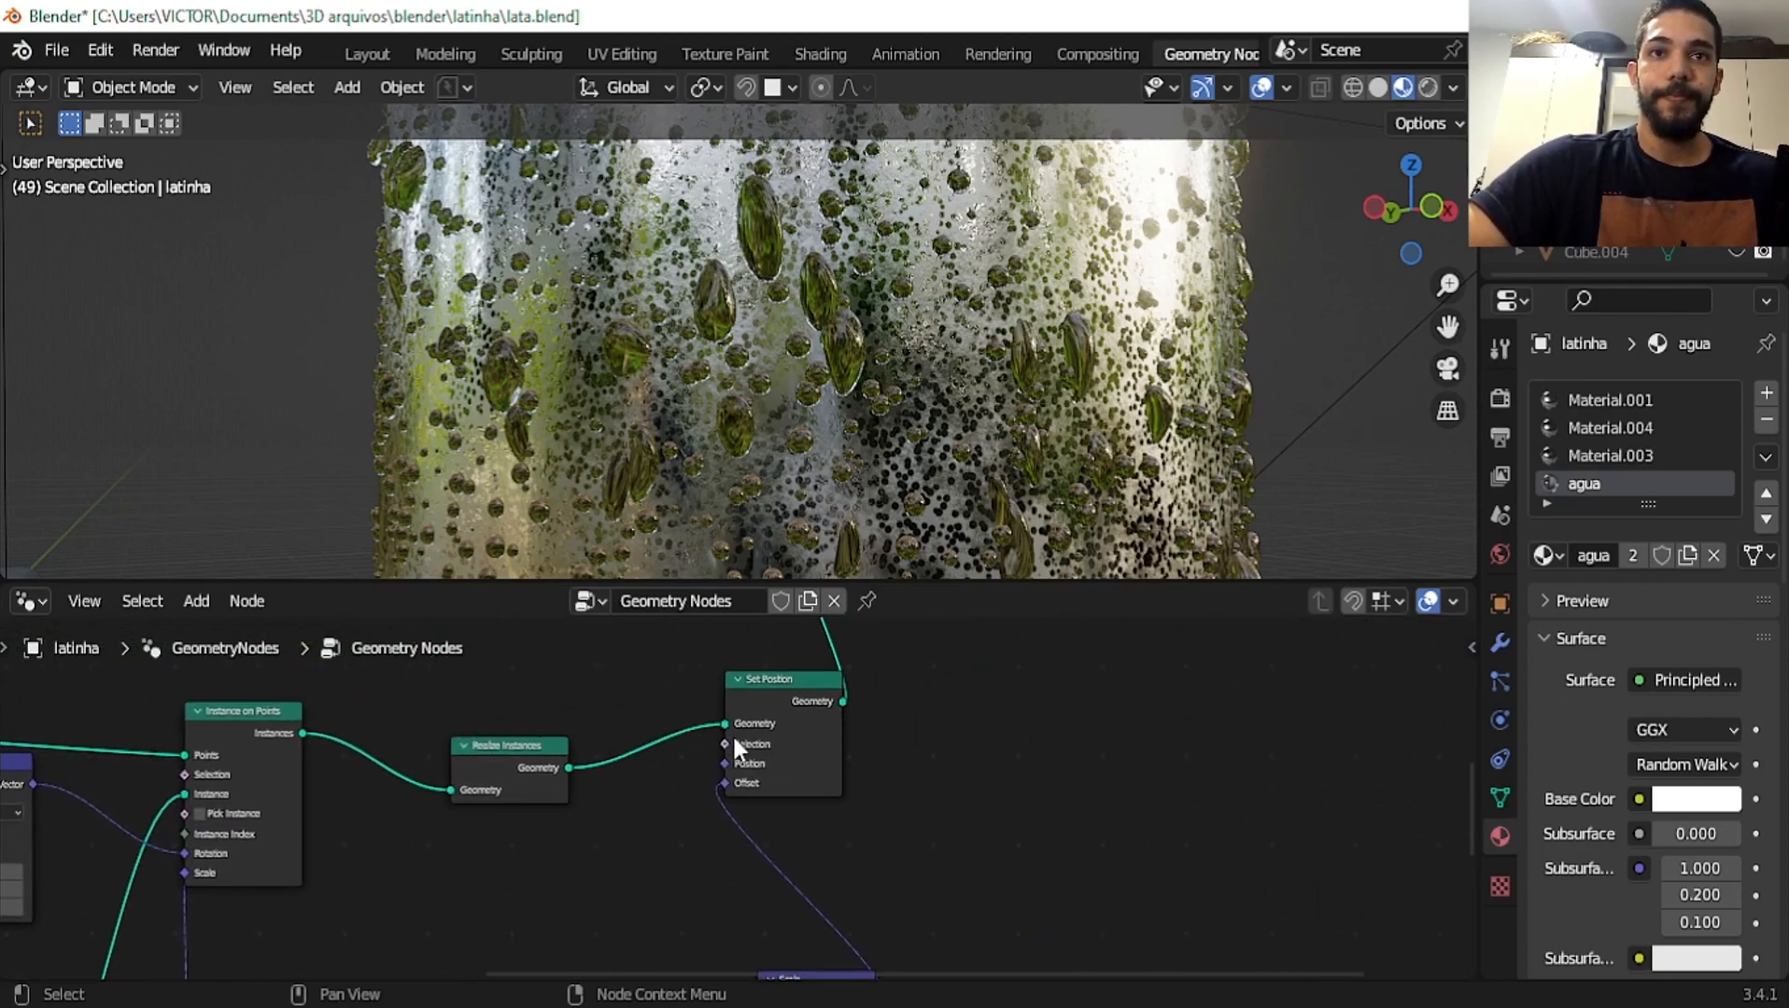
middle_drag(722, 739, 525, 621)
scroll(539, 689, down, 3)
middle_drag(531, 709, 661, 918)
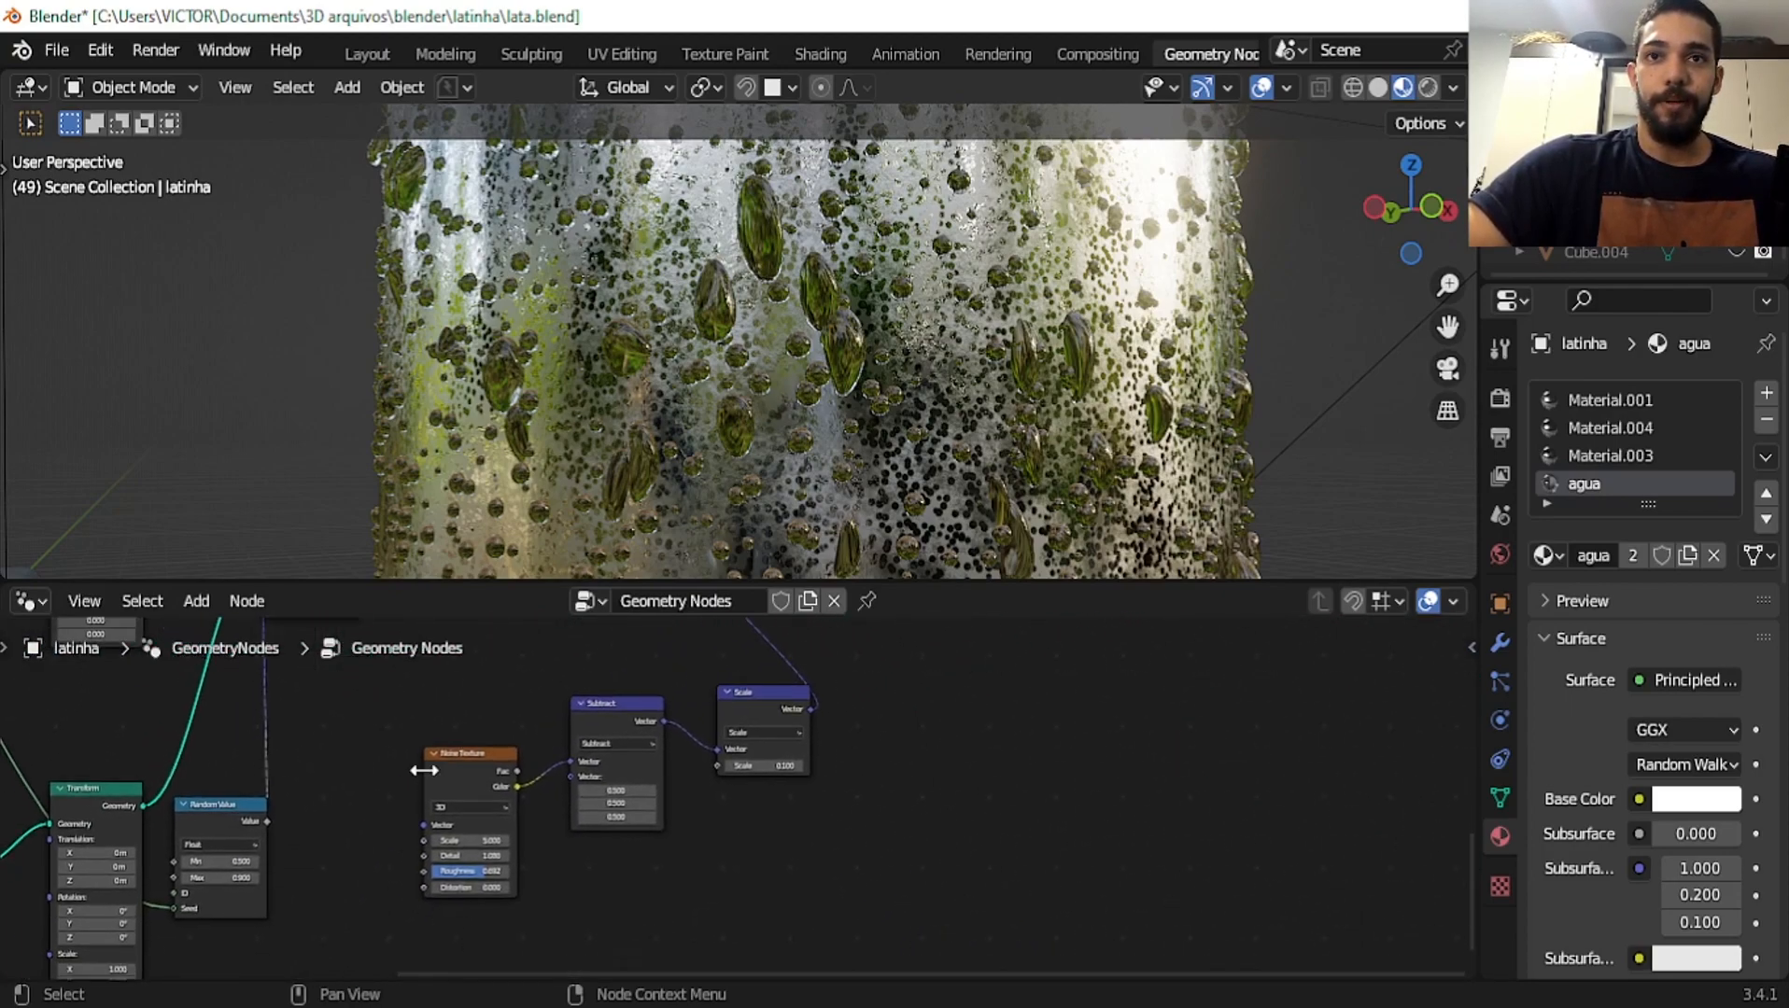
Inspect the Set Material node with agua and the final Join Geometry node leading to the Group Output
middle_drag(486, 727, 707, 977)
middle_drag(818, 661, 611, 768)
scroll(814, 882, up, 3)
middle_drag(815, 883, 601, 865)
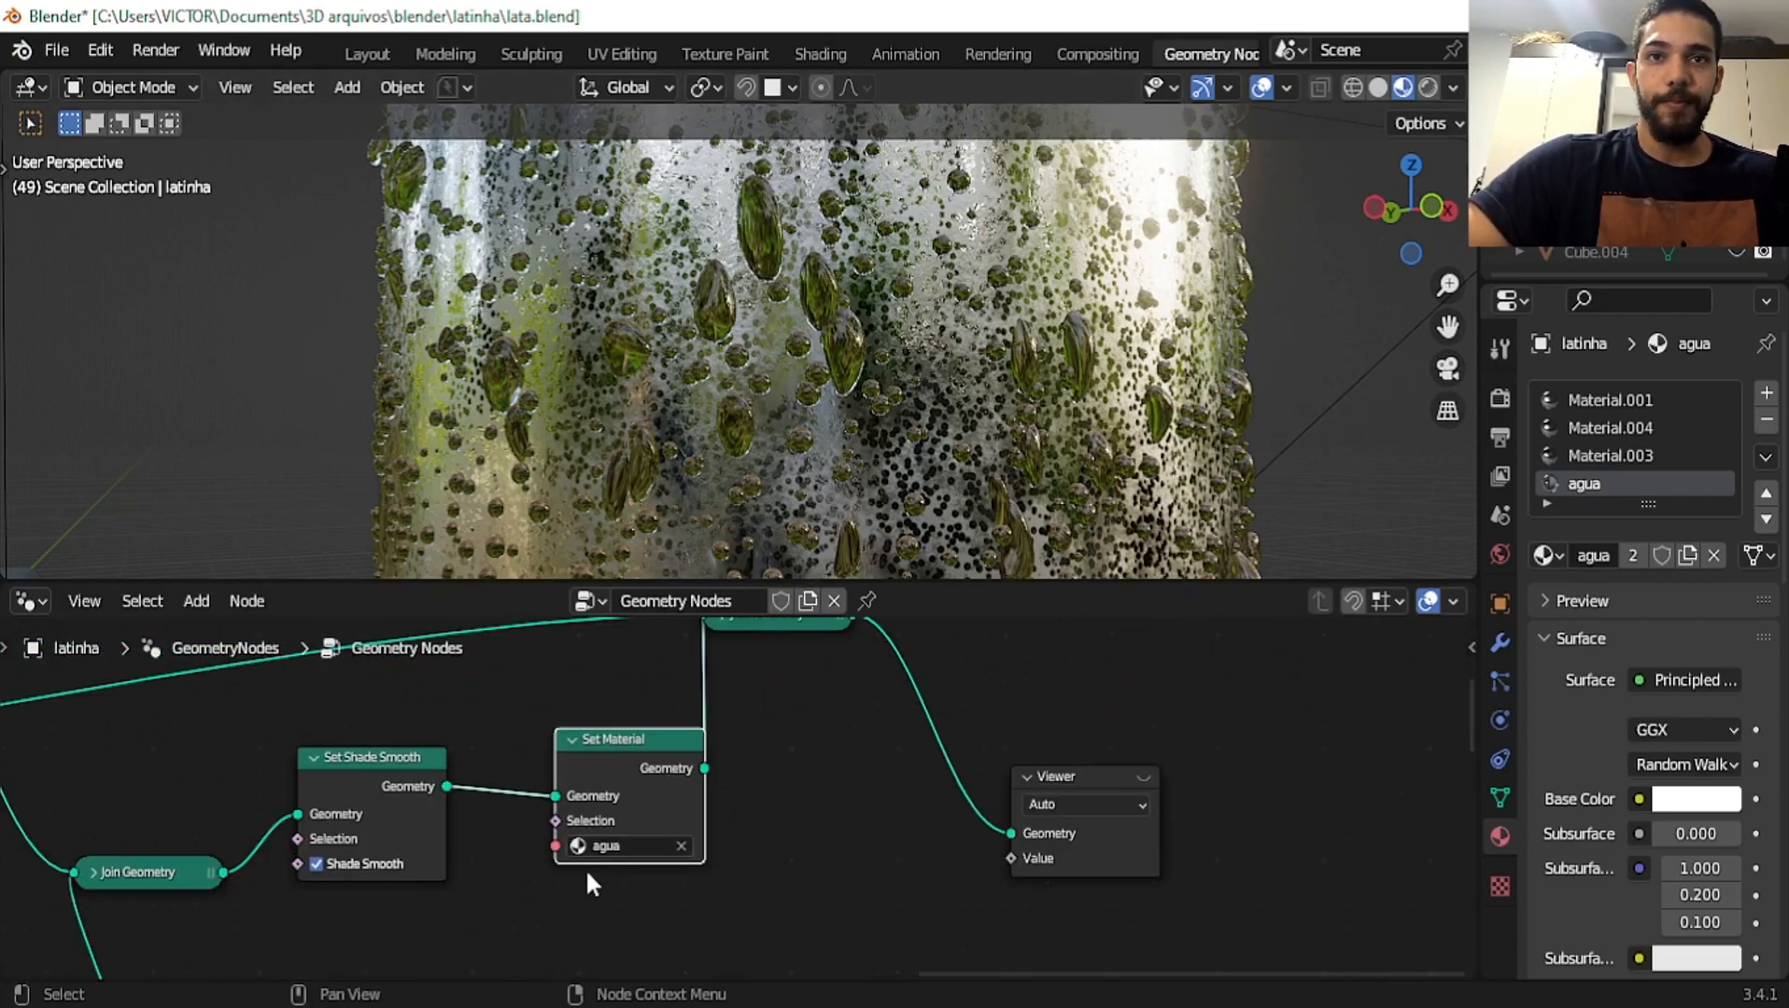
middle_drag(759, 716, 566, 846)
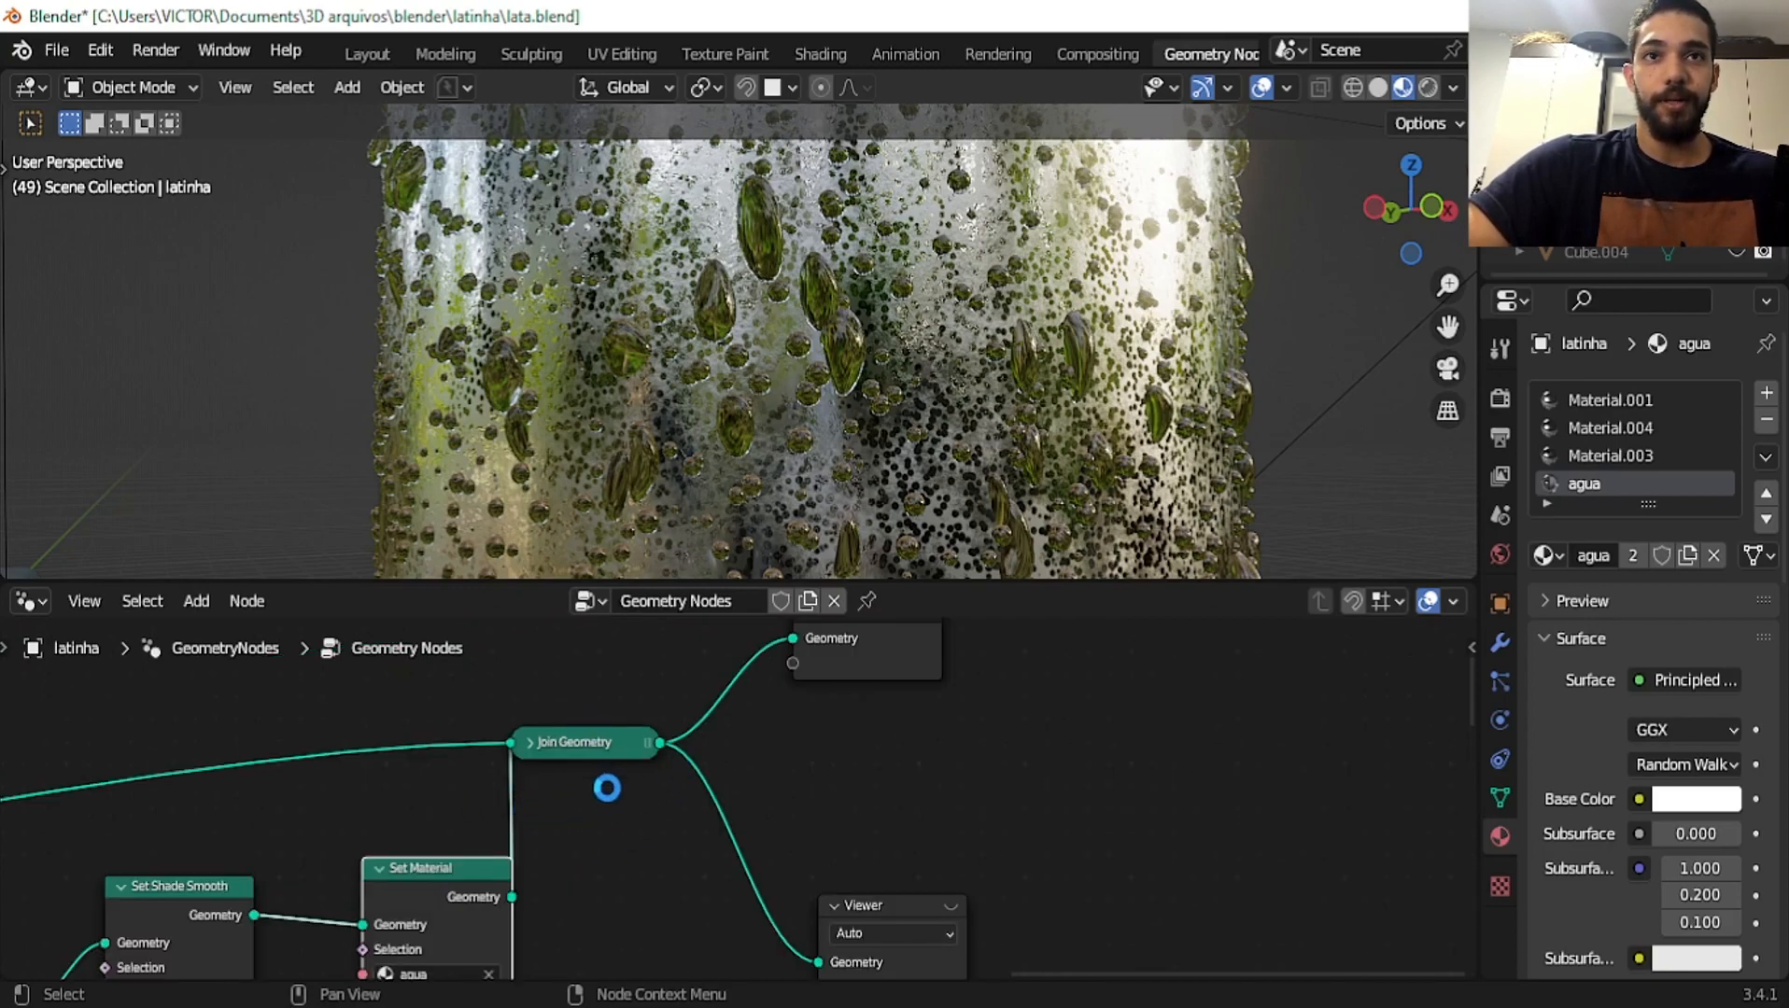
scroll(691, 644, down, 5)
middle_drag(280, 724, 592, 831)
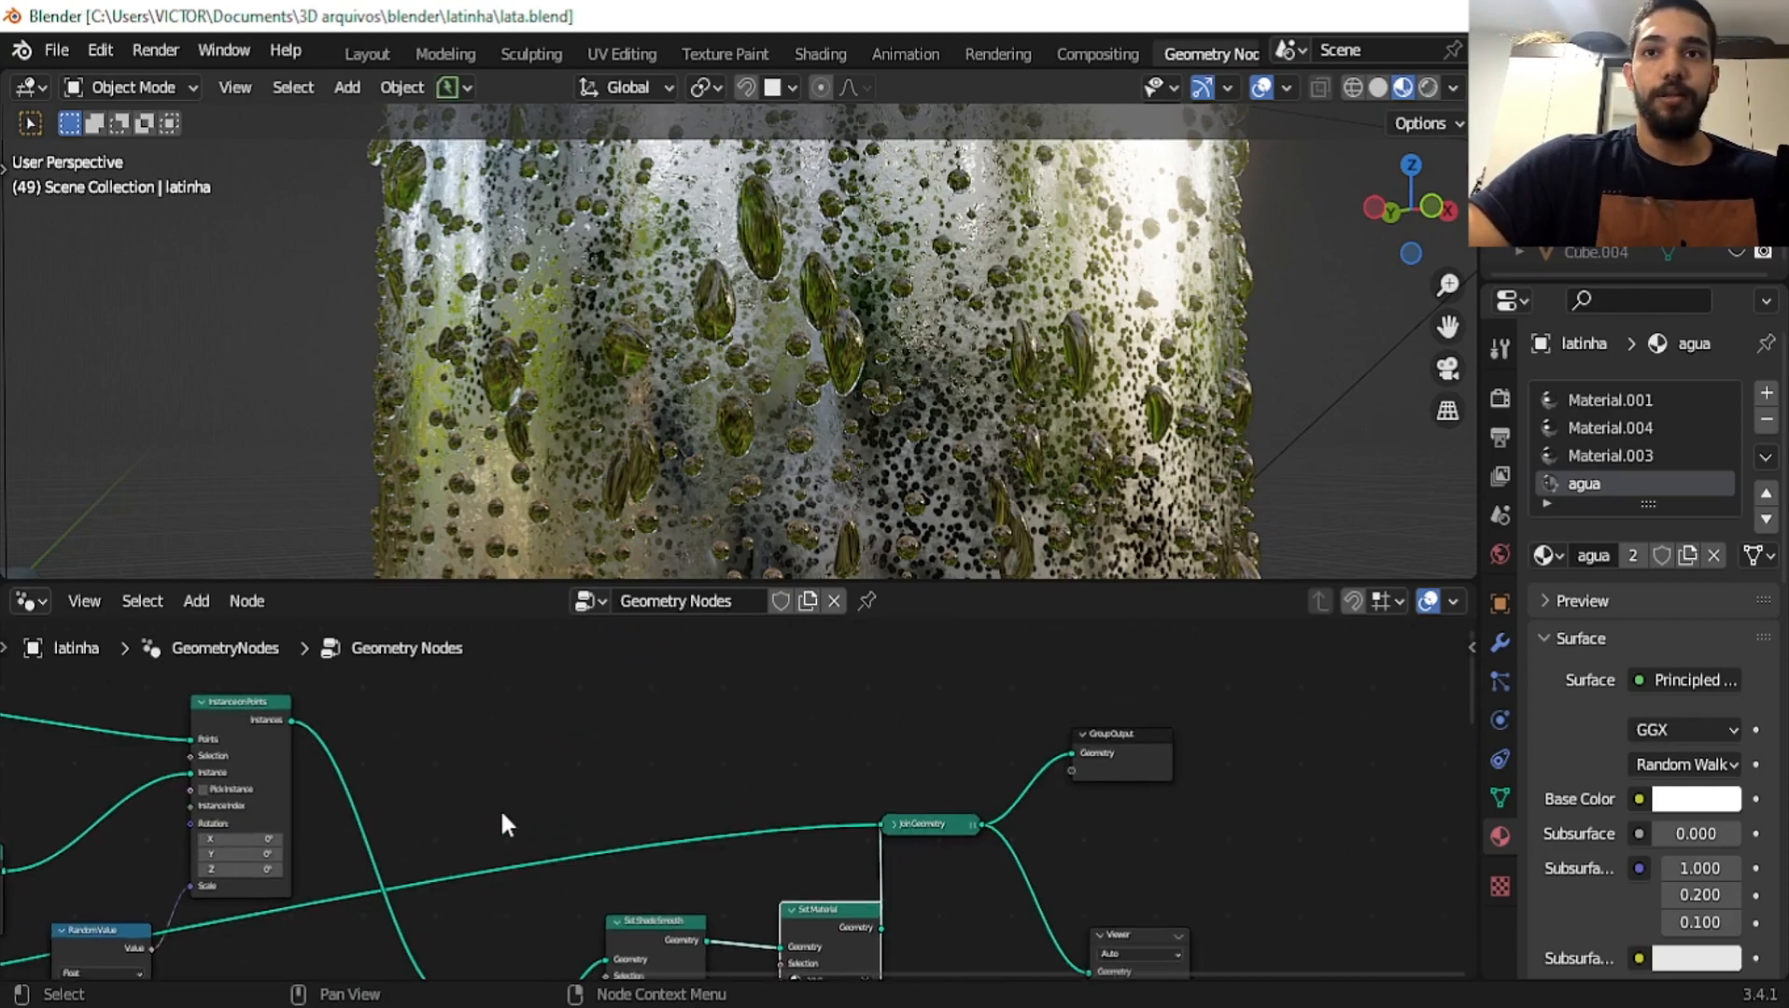
Examine the small-droplet branch: Multiply, Distribute Points on Faces, UV Sphere, Random Value and Instance on Points
middle_drag(240, 851, 758, 738)
scroll(598, 761, down, 4)
middle_drag(584, 771, 1016, 810)
scroll(800, 798, up, 4)
middle_drag(848, 785, 758, 927)
middle_drag(654, 857, 428, 759)
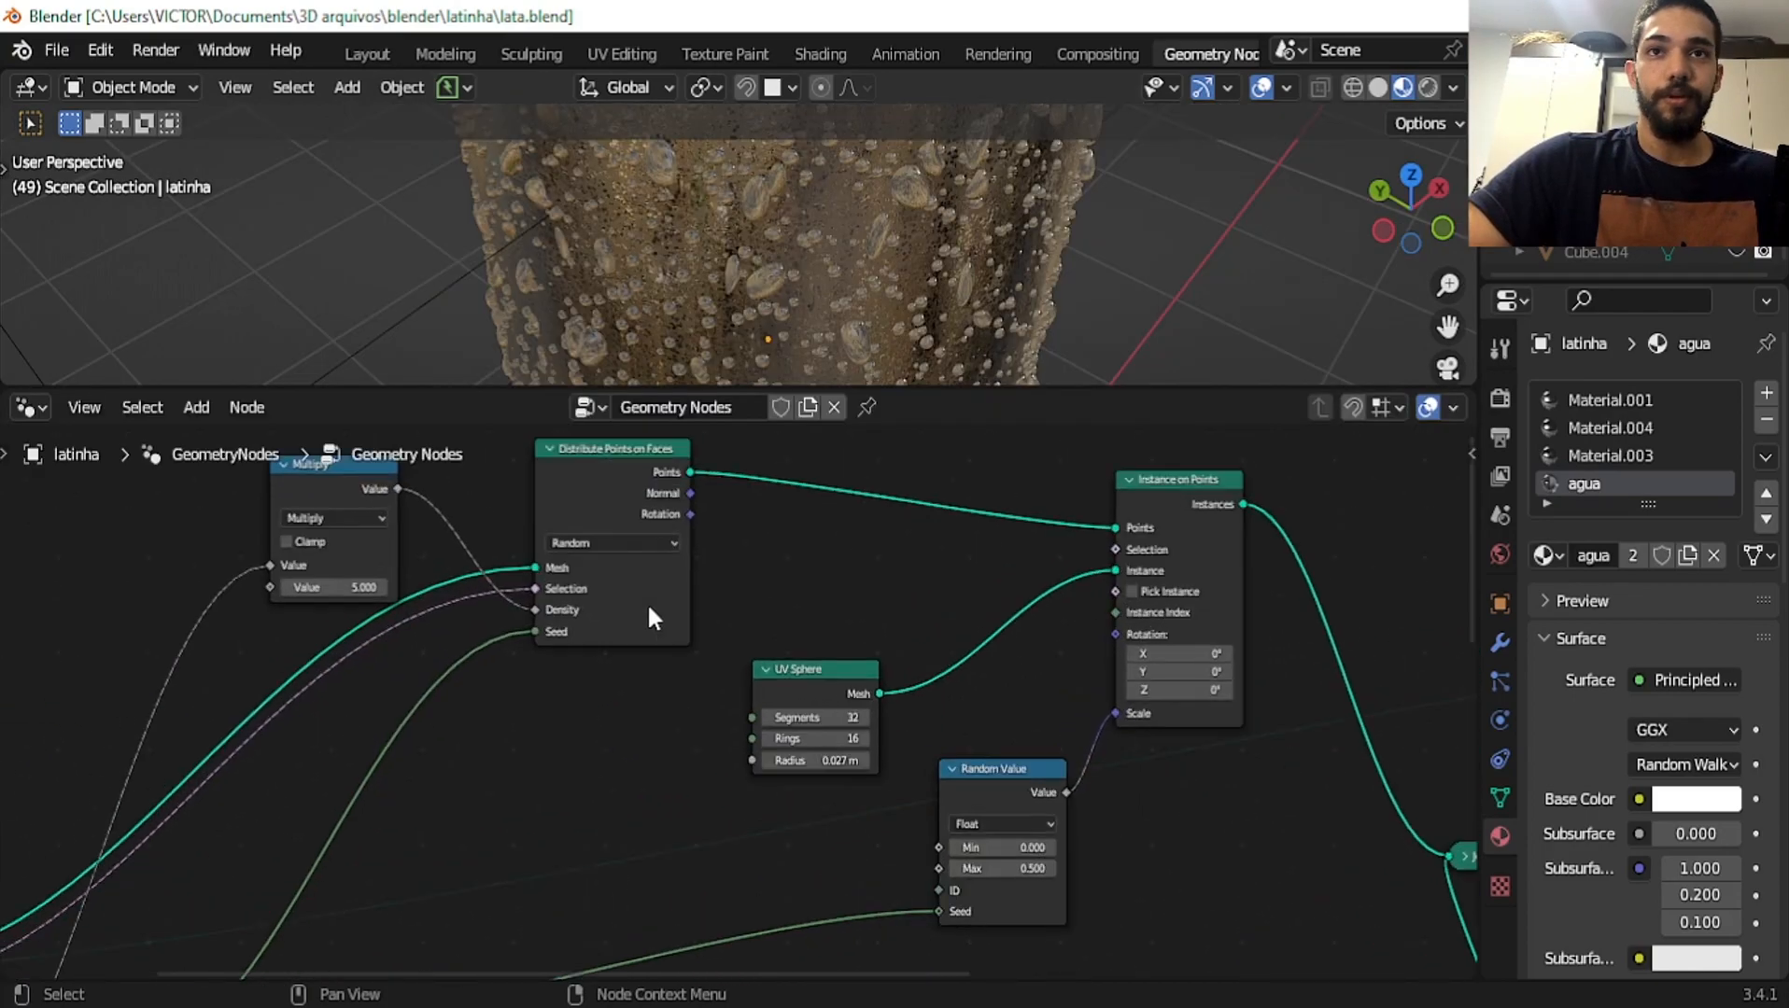
scroll(652, 620, up, 2)
middle_drag(615, 521, 655, 813)
middle_drag(677, 658, 1026, 615)
scroll(827, 691, down, 1)
scroll(995, 724, up, 4)
middle_drag(995, 724, 659, 591)
scroll(798, 747, down, 2)
middle_drag(798, 747, 770, 884)
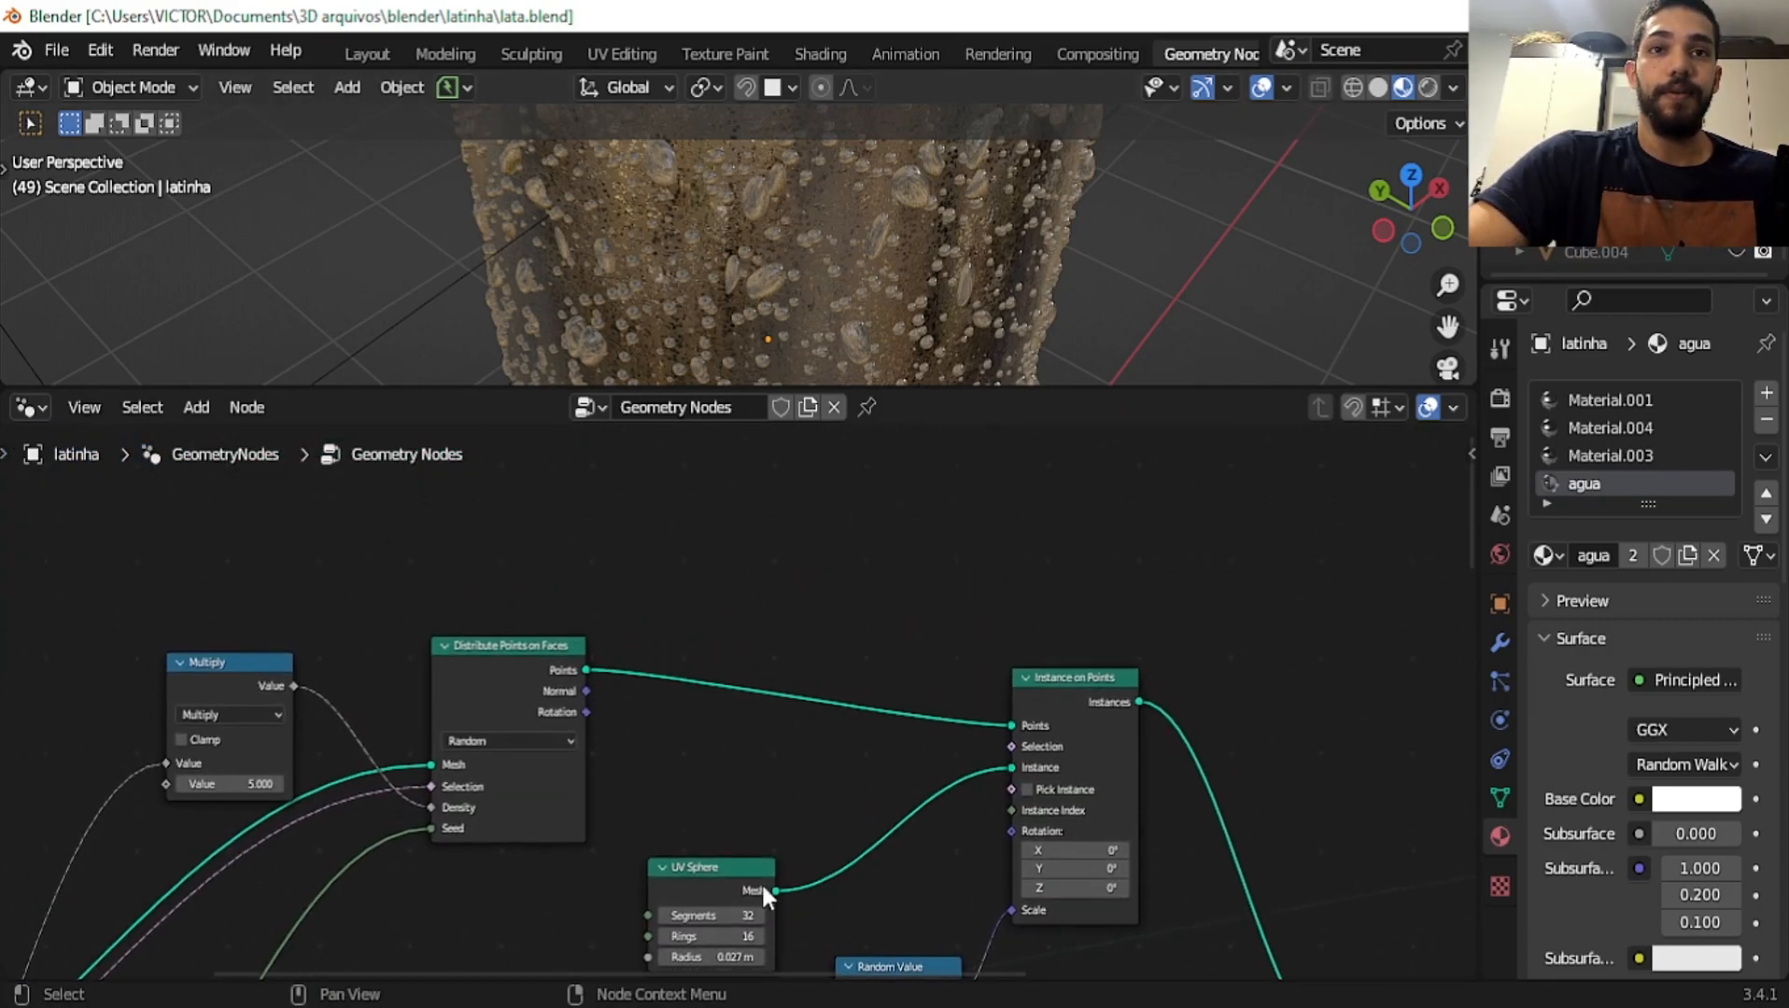
Move the small-droplet branch's UV Sphere node farther from Instance on Points and check the droplets around the can
middle_drag(854, 780, 903, 619)
drag(723, 715, 669, 736)
scroll(747, 708, down, 3)
middle_drag(735, 826, 718, 881)
middle_drag(811, 310, 828, 204)
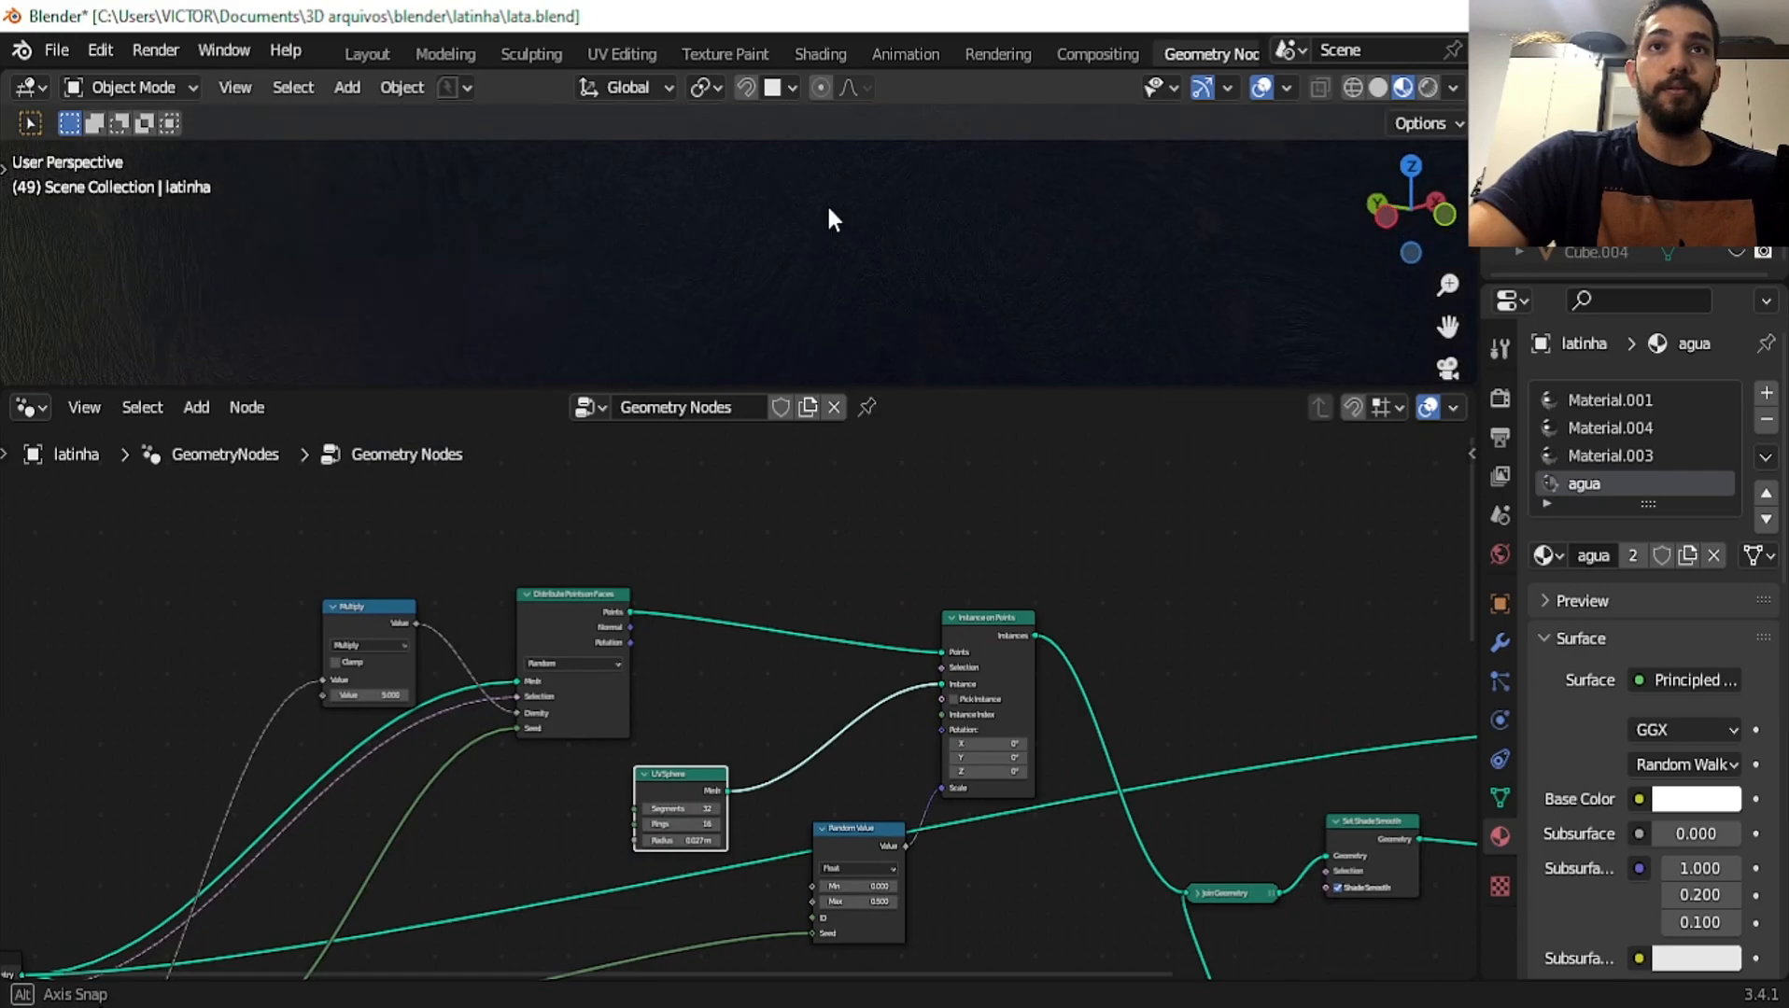
scroll(830, 222, down, 3)
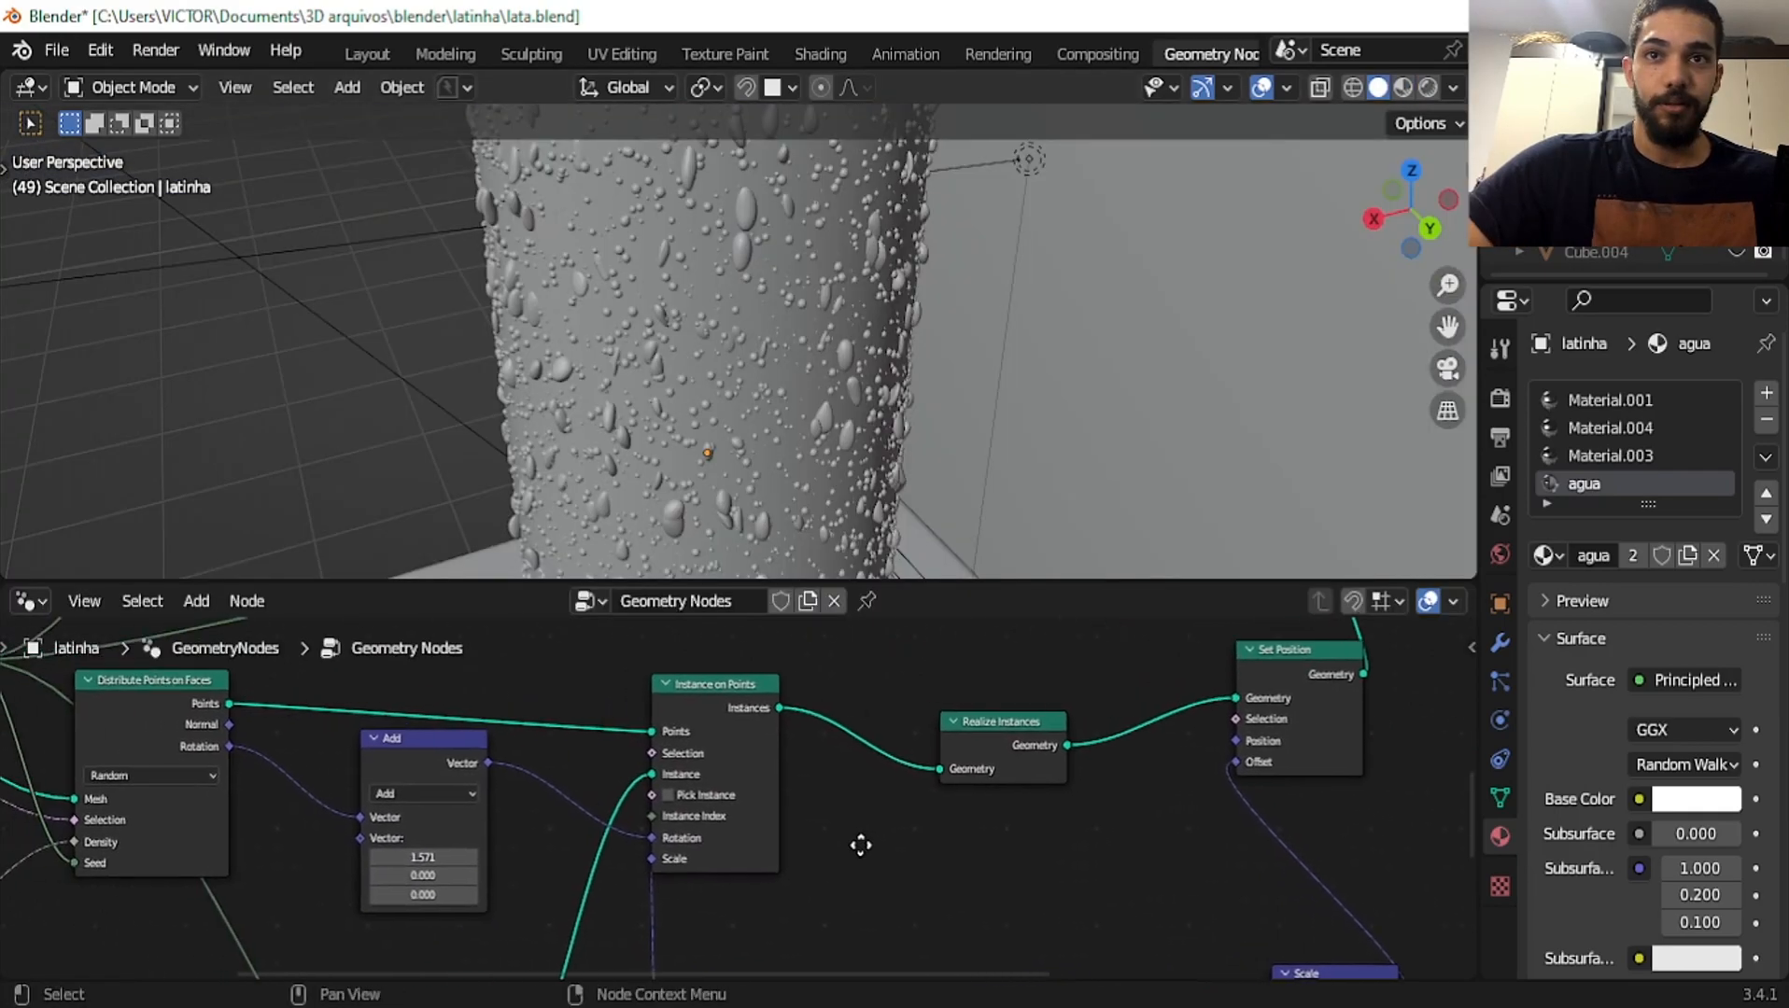
Compare the large-droplet branch with the small-droplet branch and inspect the latter's Random Value Min and Max
scroll(773, 816, down, 2)
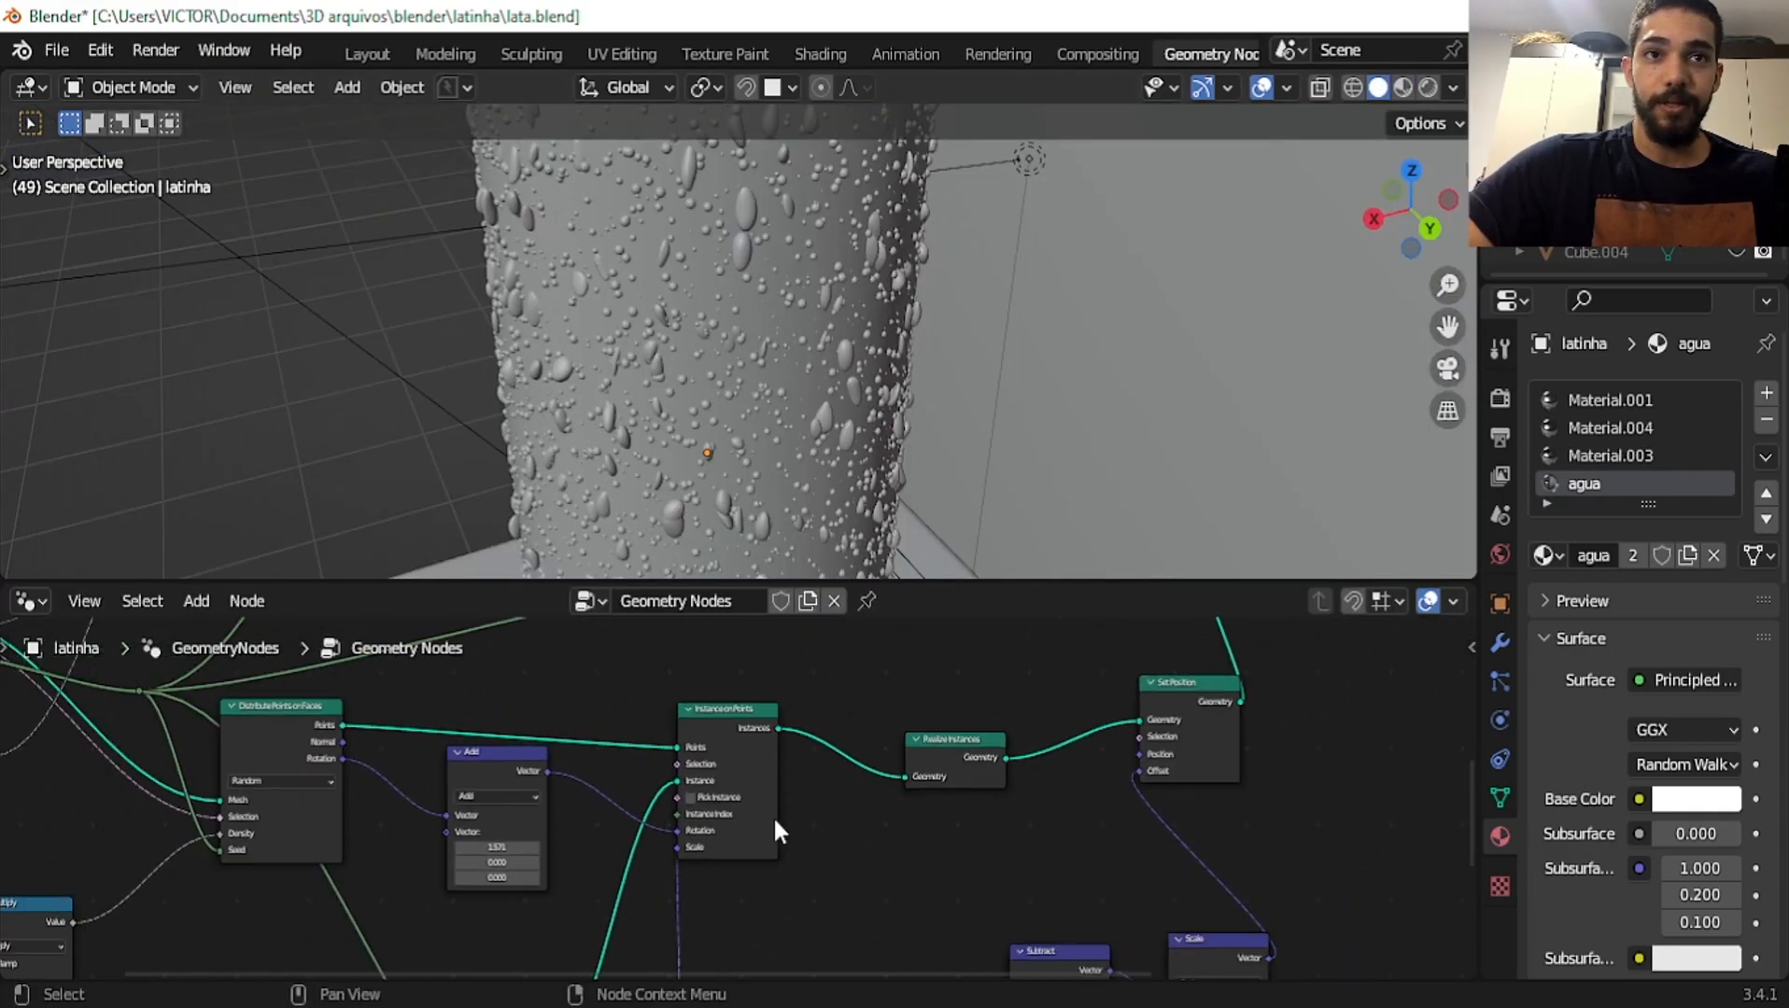
middle_drag(773, 816, 986, 929)
scroll(967, 675, down, 4)
middle_drag(1003, 700, 829, 878)
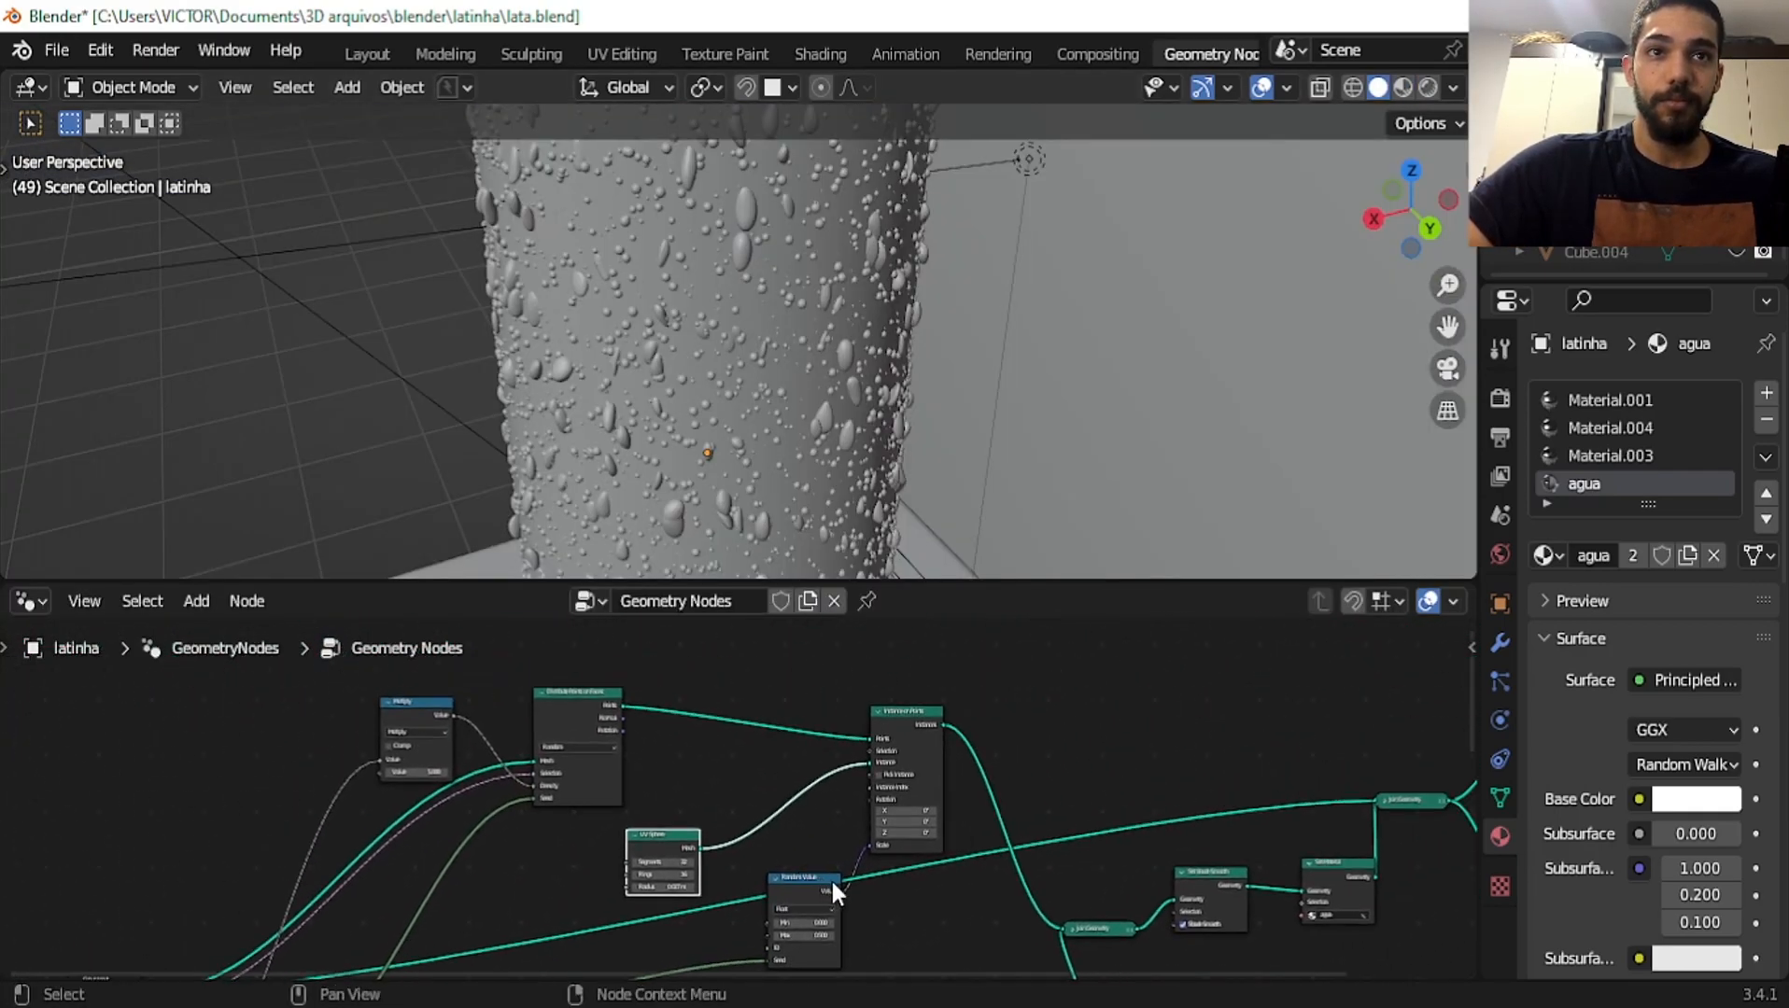
scroll(889, 813, up, 4)
middle_drag(891, 815, 731, 684)
scroll(731, 691, up, 3)
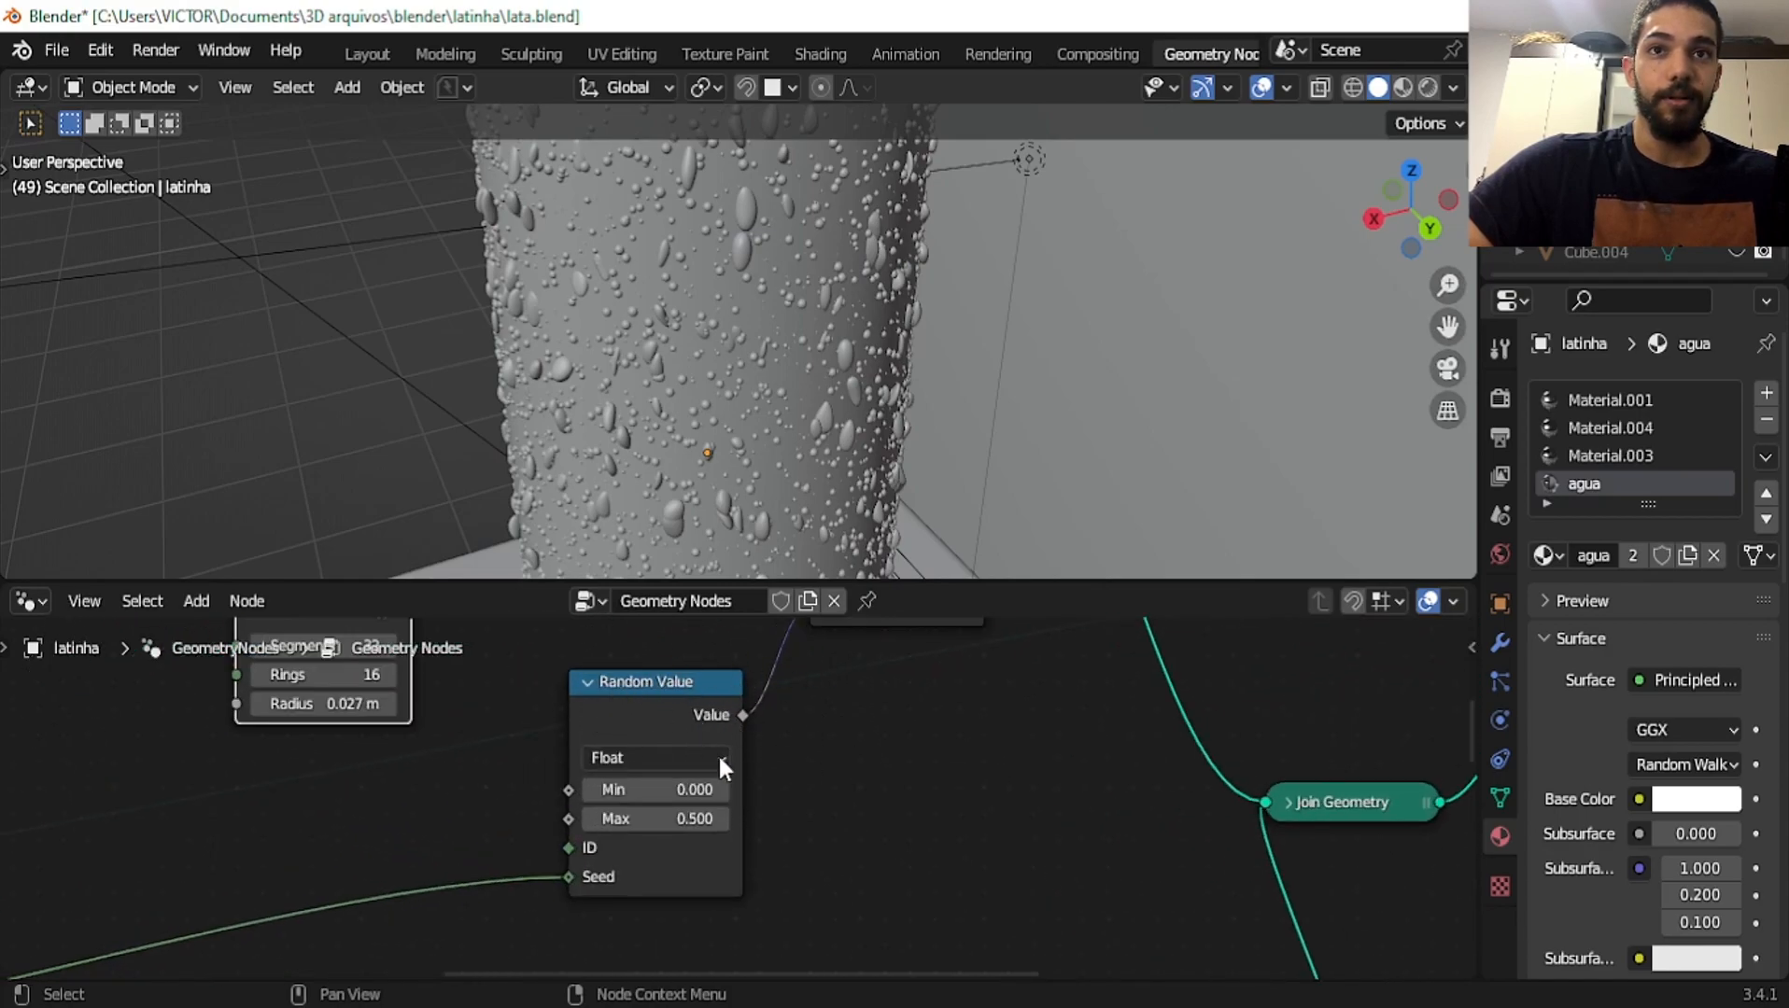
Move the small-droplet branch's Random Value node closer to the UV Sphere node
scroll(777, 690, down, 2)
middle_drag(777, 689, 724, 694)
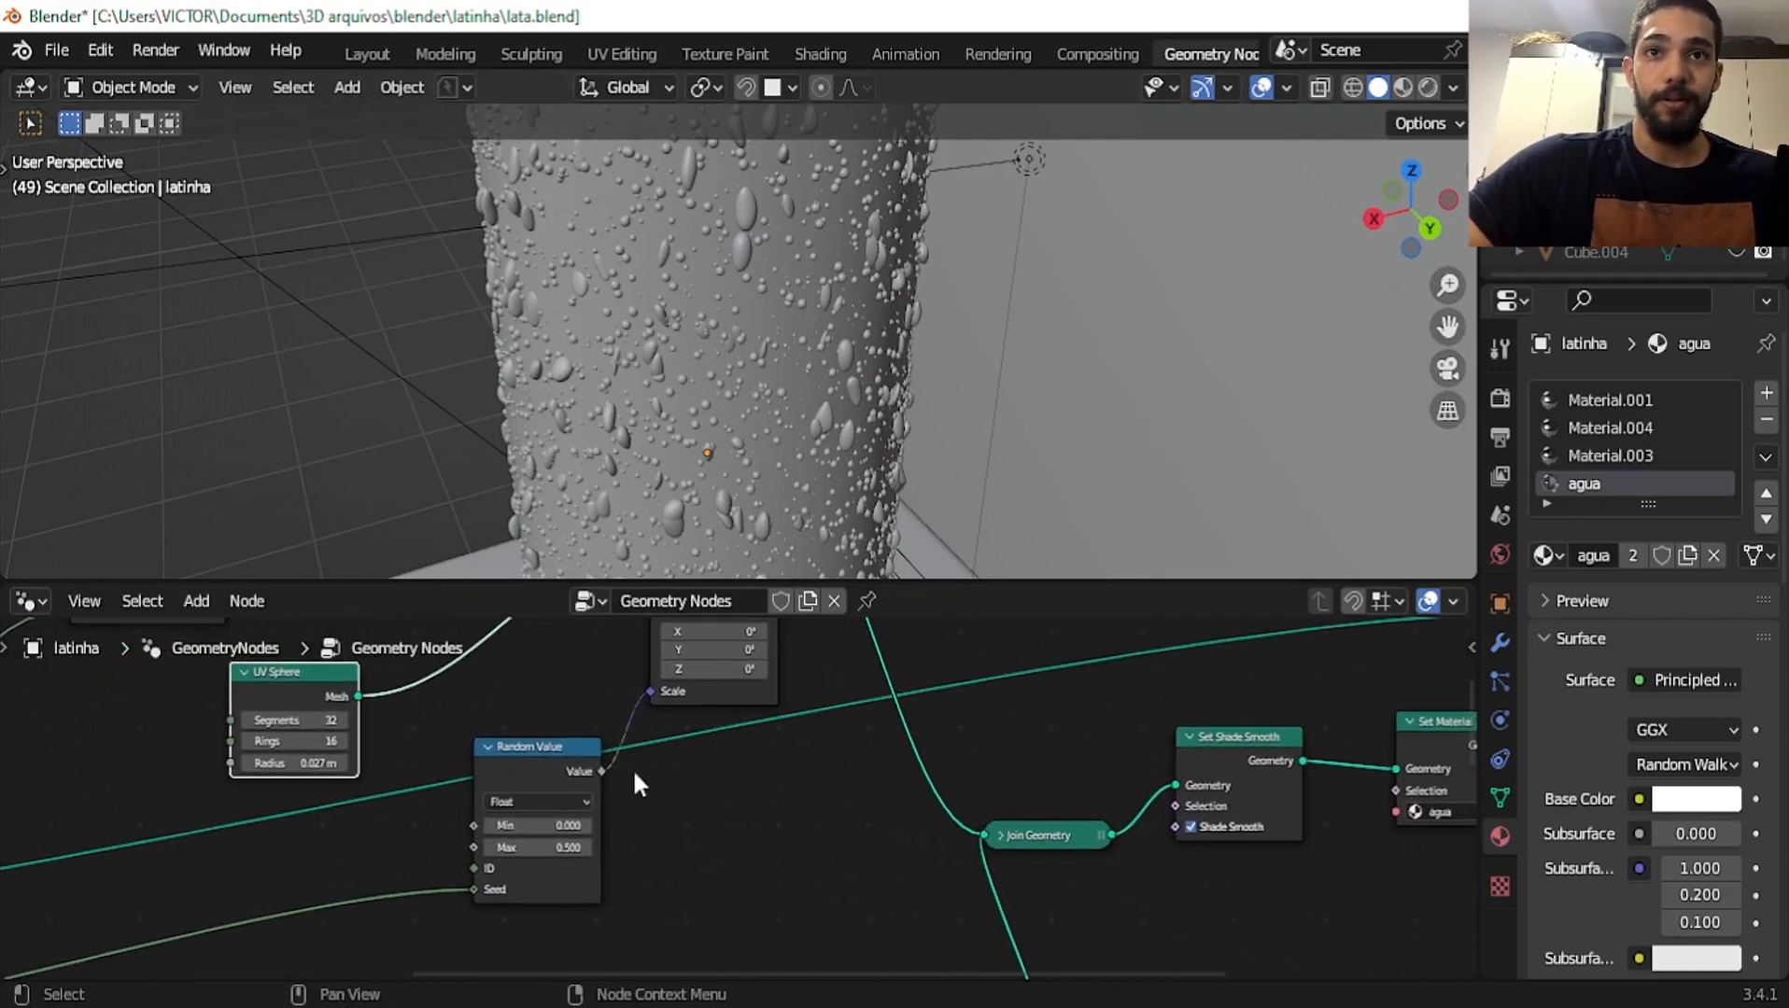
drag(546, 764, 459, 742)
scroll(696, 744, down, 2)
Review how both droplet branches pass through Join Geometry, Set Shade Smooth and Set Material
middle_drag(882, 697, 580, 903)
middle_drag(553, 752, 556, 899)
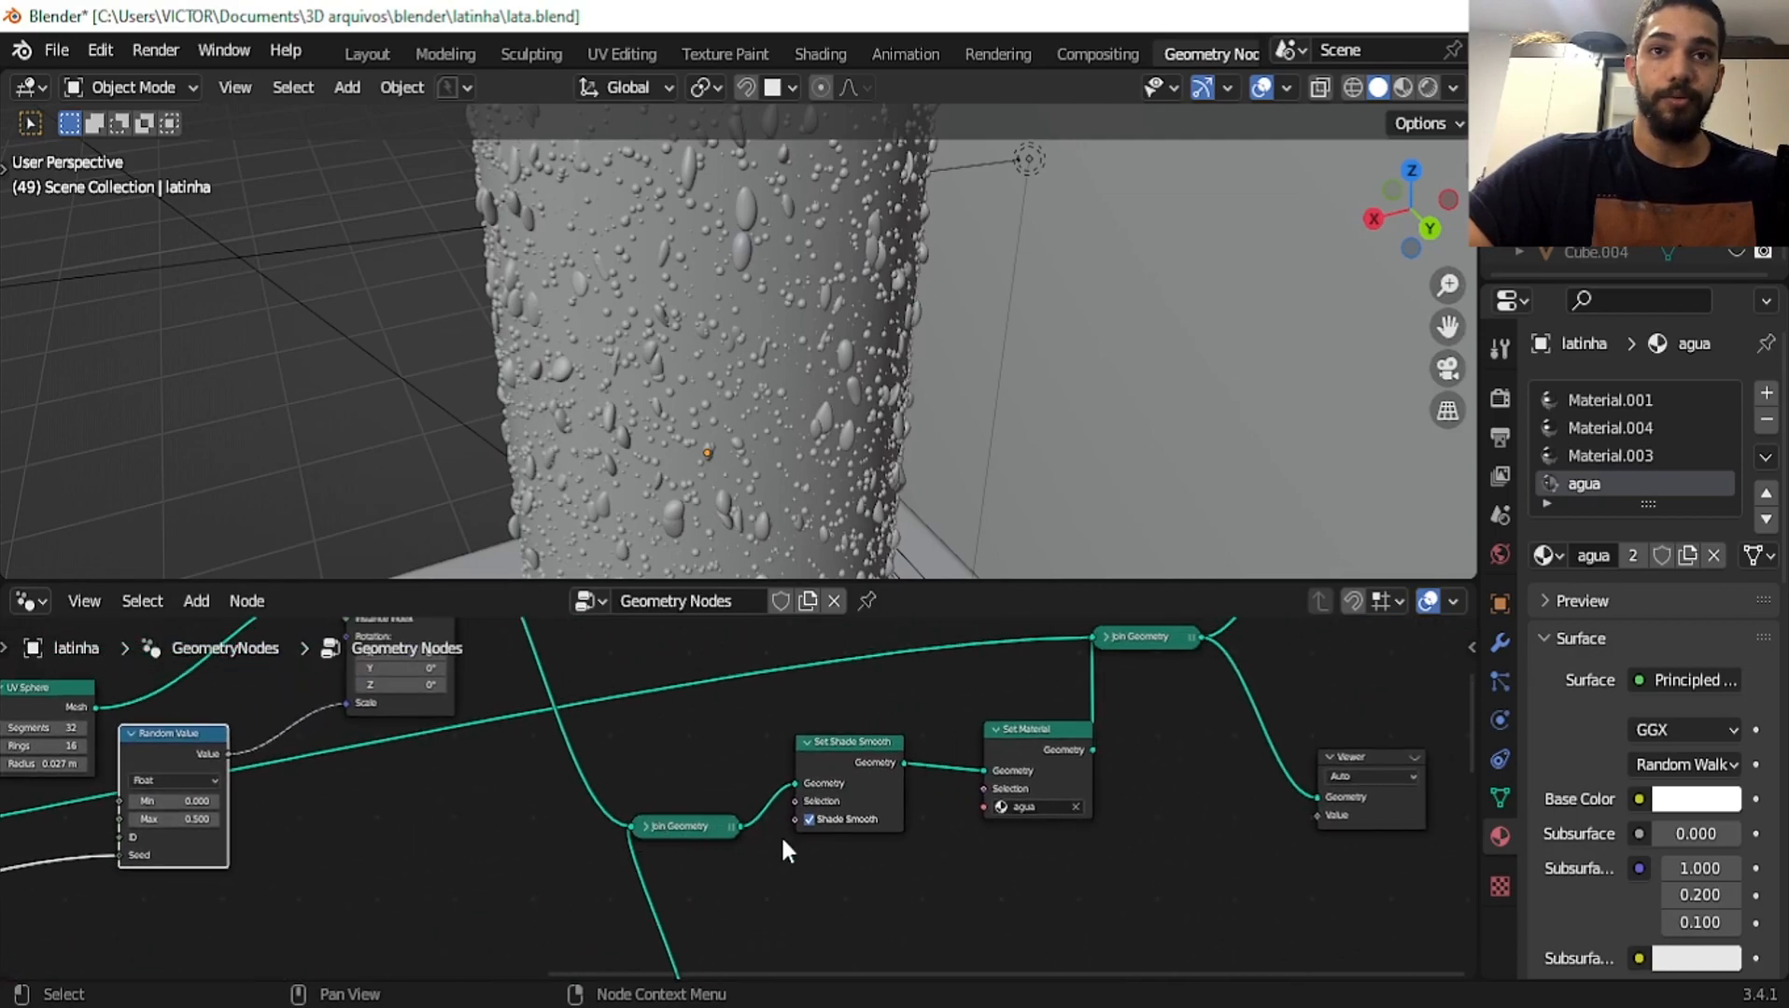
middle_drag(680, 831, 790, 775)
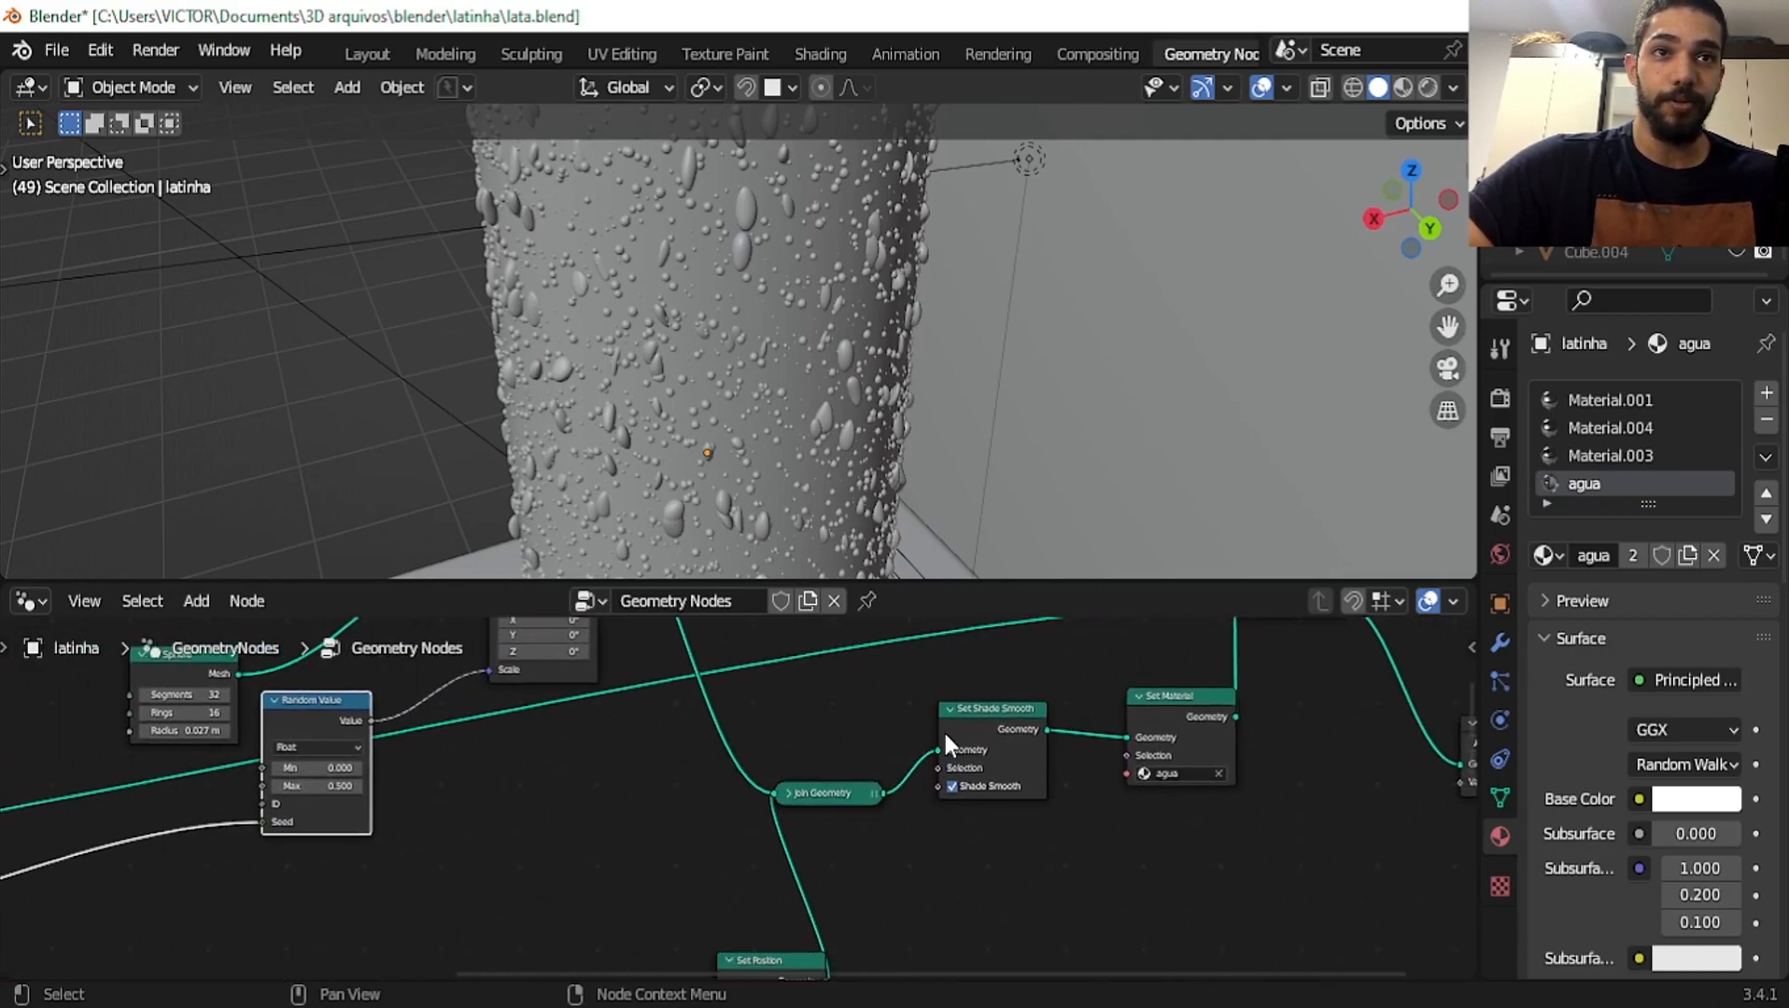
middle_drag(1221, 765, 1338, 756)
mouse_move(1096, 747)
middle_down()
mouse_move(1146, 830)
mouse_move(1078, 871)
mouse_move(1166, 710)
mouse_move(1061, 742)
middle_up()
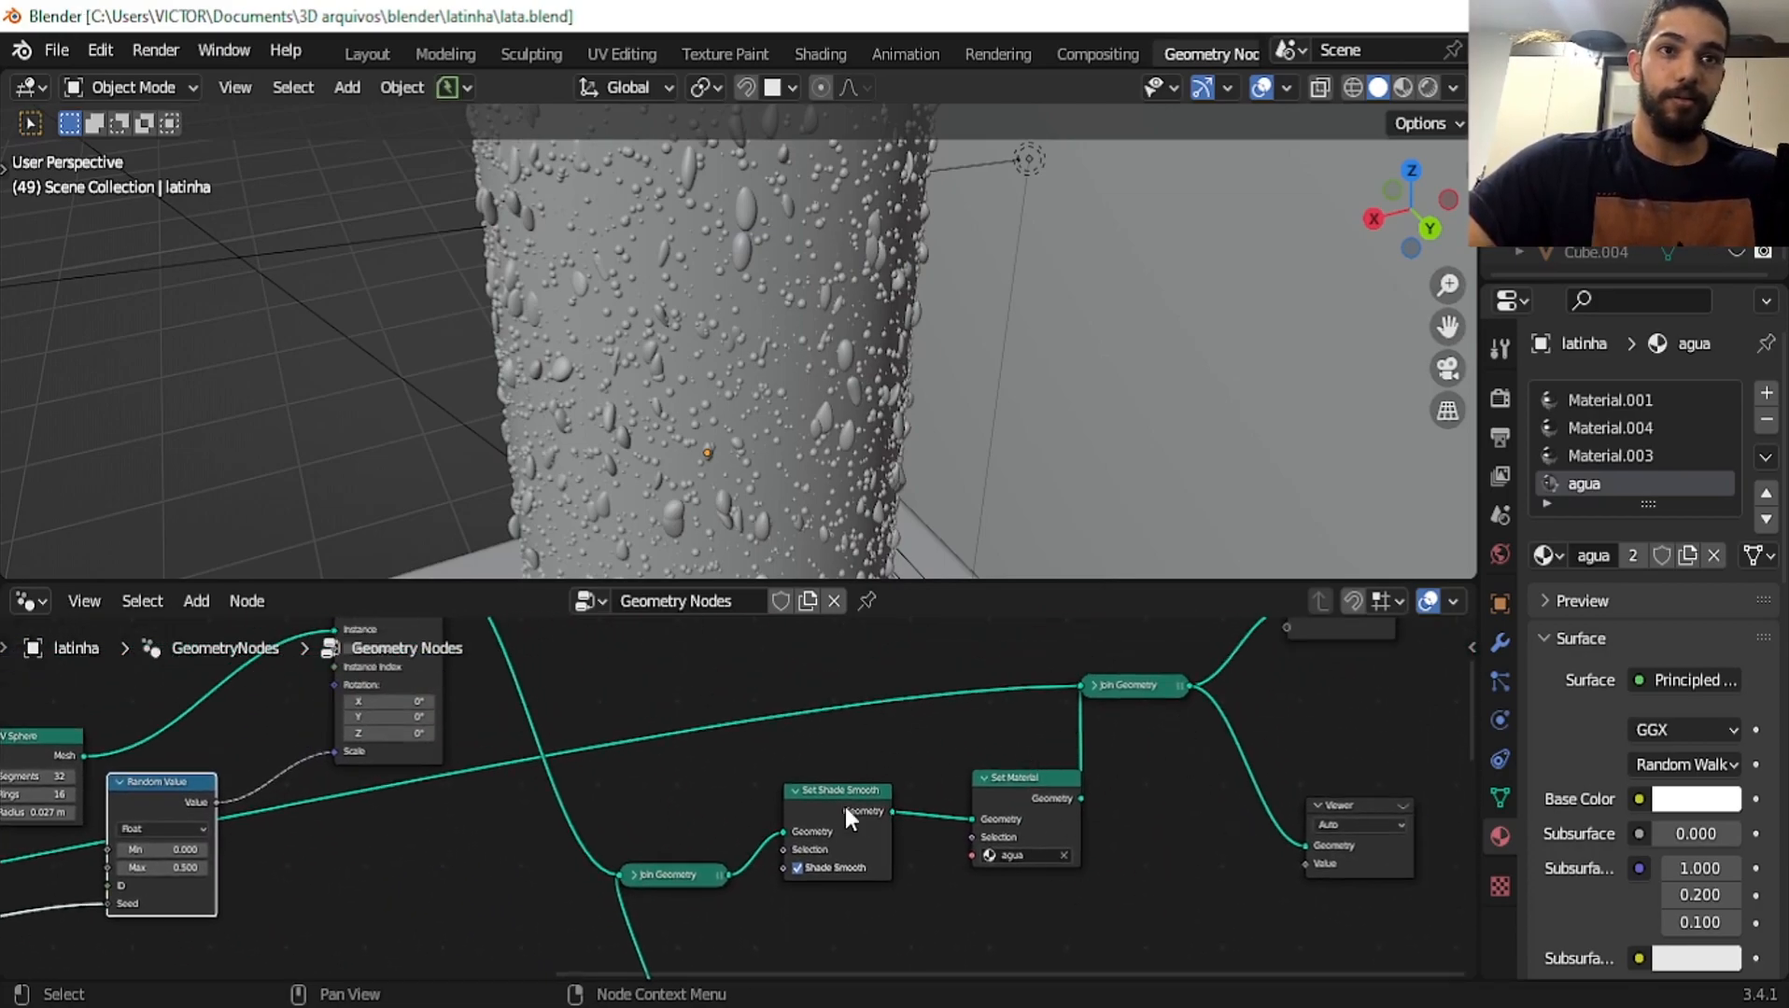
Move the large-droplet branch's Set Position node closer to the Realize Instances node
middle_drag(868, 824, 1066, 651)
mouse_move(970, 910)
middle_down()
mouse_move(963, 842)
mouse_move(1053, 805)
middle_up()
drag(985, 877, 907, 889)
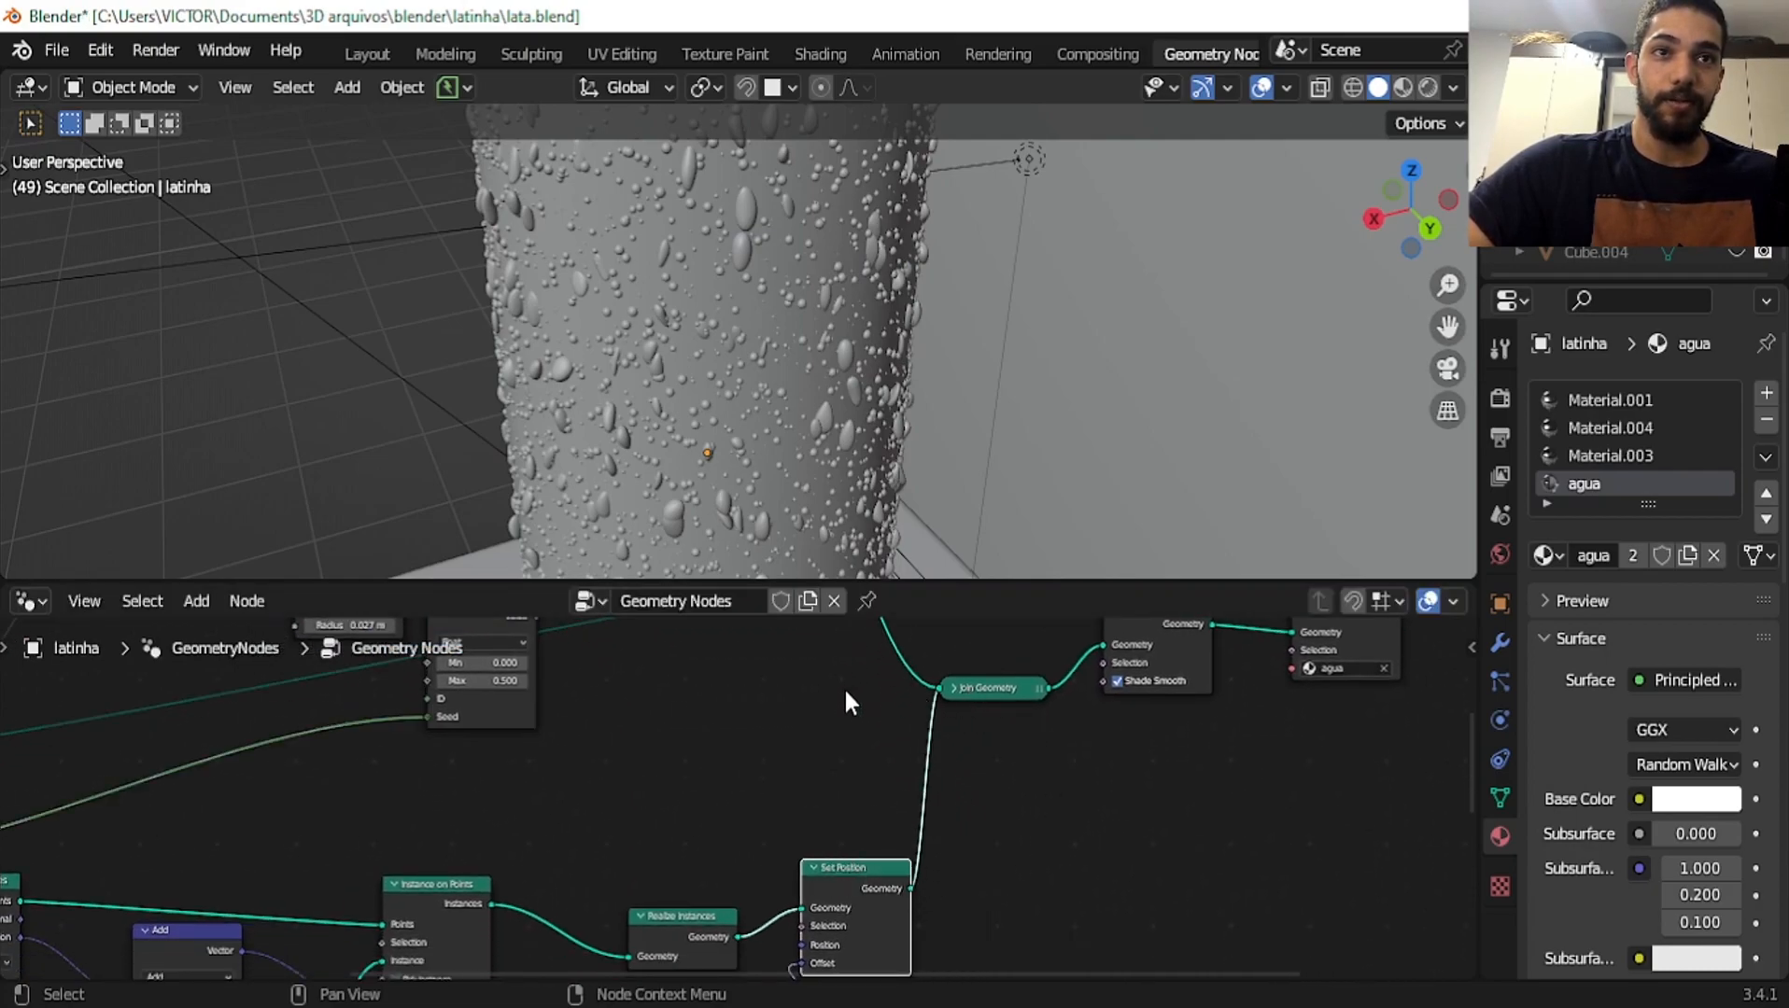
Review the large-droplet branch from its point distribution through Instance on Points to the noise-driven Set Position offset
middle_drag(844, 688, 842, 883)
middle_drag(1062, 885, 885, 823)
mouse_move(1208, 807)
middle_down()
mouse_move(960, 754)
mouse_move(700, 897)
middle_up()
middle_drag(693, 758, 863, 663)
middle_drag(1044, 746, 1083, 677)
middle_drag(867, 850, 1077, 772)
scroll(751, 837, down, 3)
middle_drag(751, 838, 1093, 609)
scroll(435, 877, down, 4)
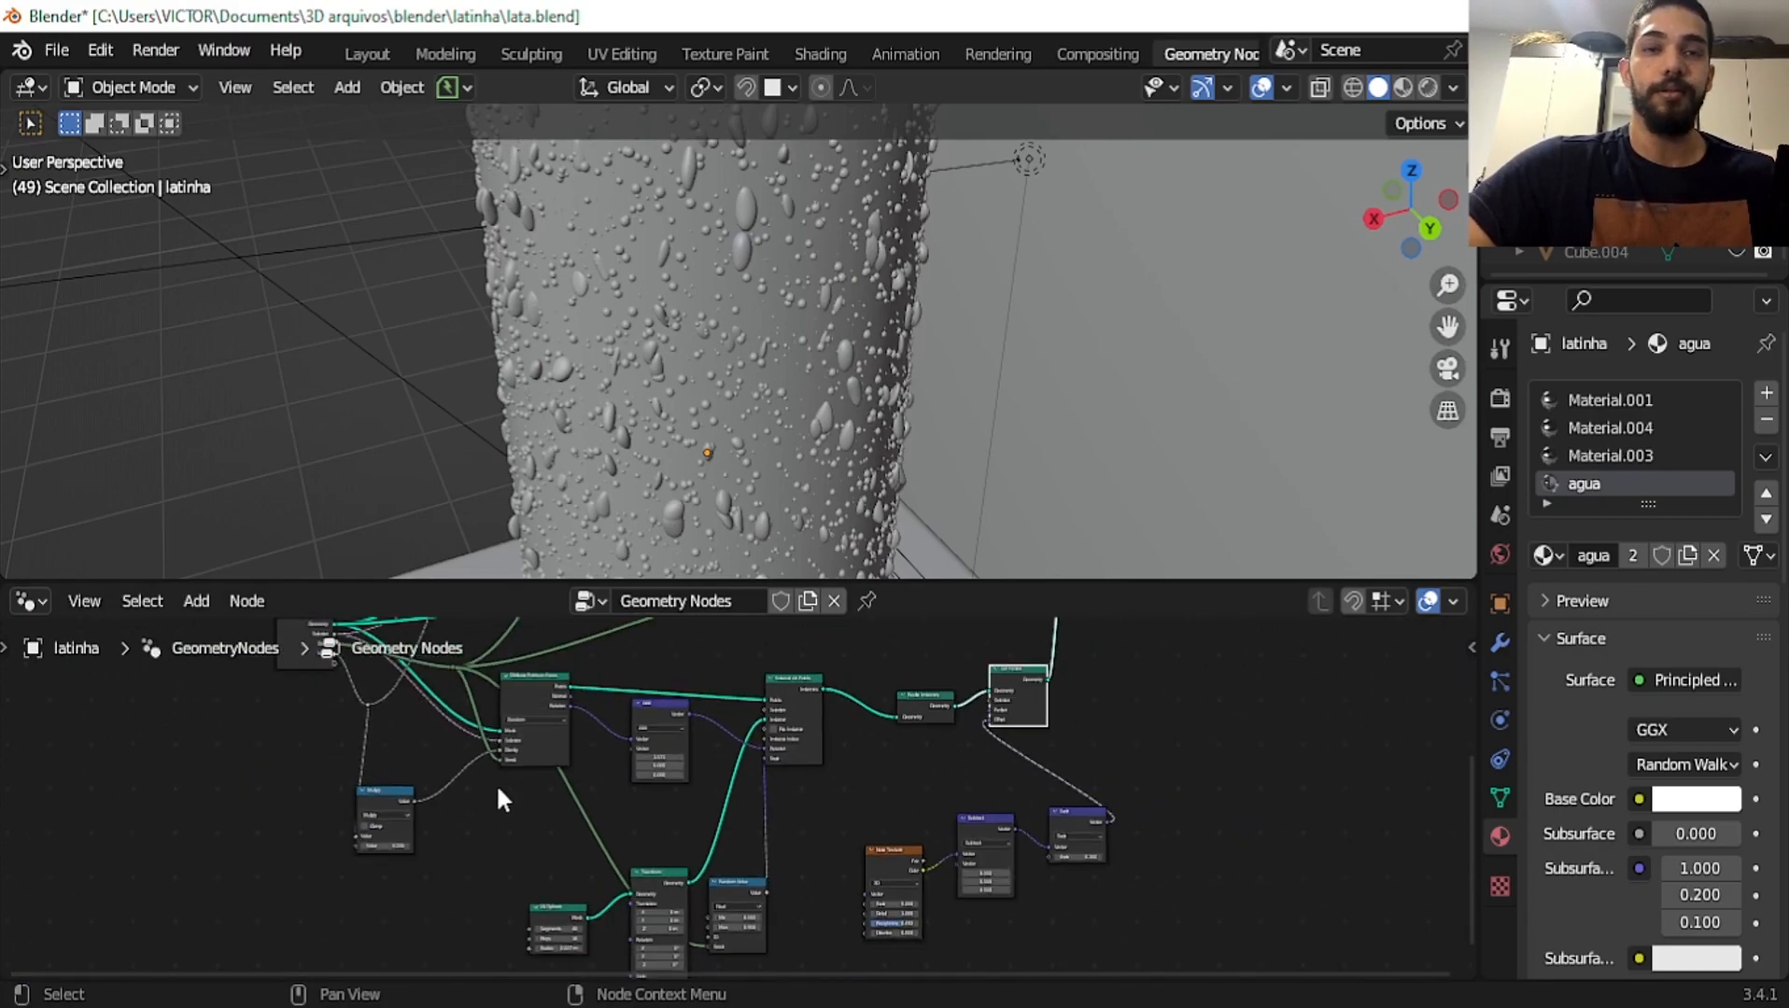
Enlarge the node editor and examine the entire droplet geometry node tree at once
drag(920, 576, 920, 239)
scroll(1005, 427, up, 4)
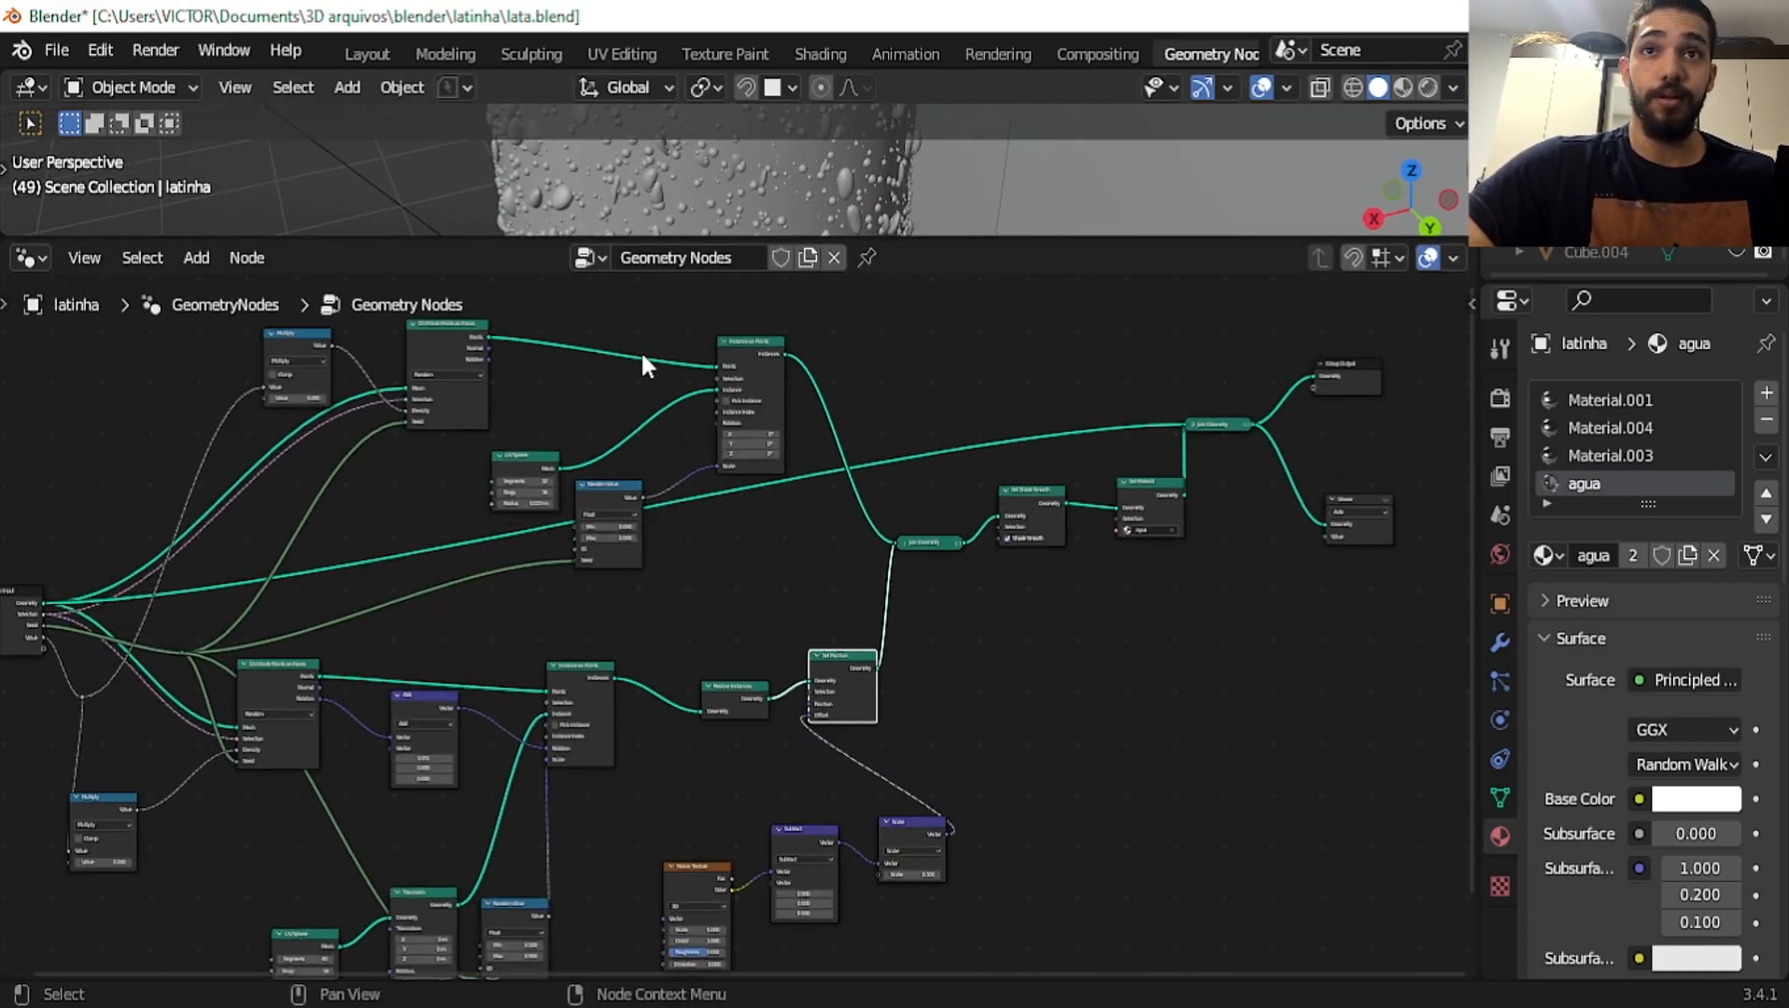
scroll(671, 506, up, 1)
middle_drag(666, 508, 729, 402)
drag(966, 238, 967, 109)
scroll(946, 363, down, 1)
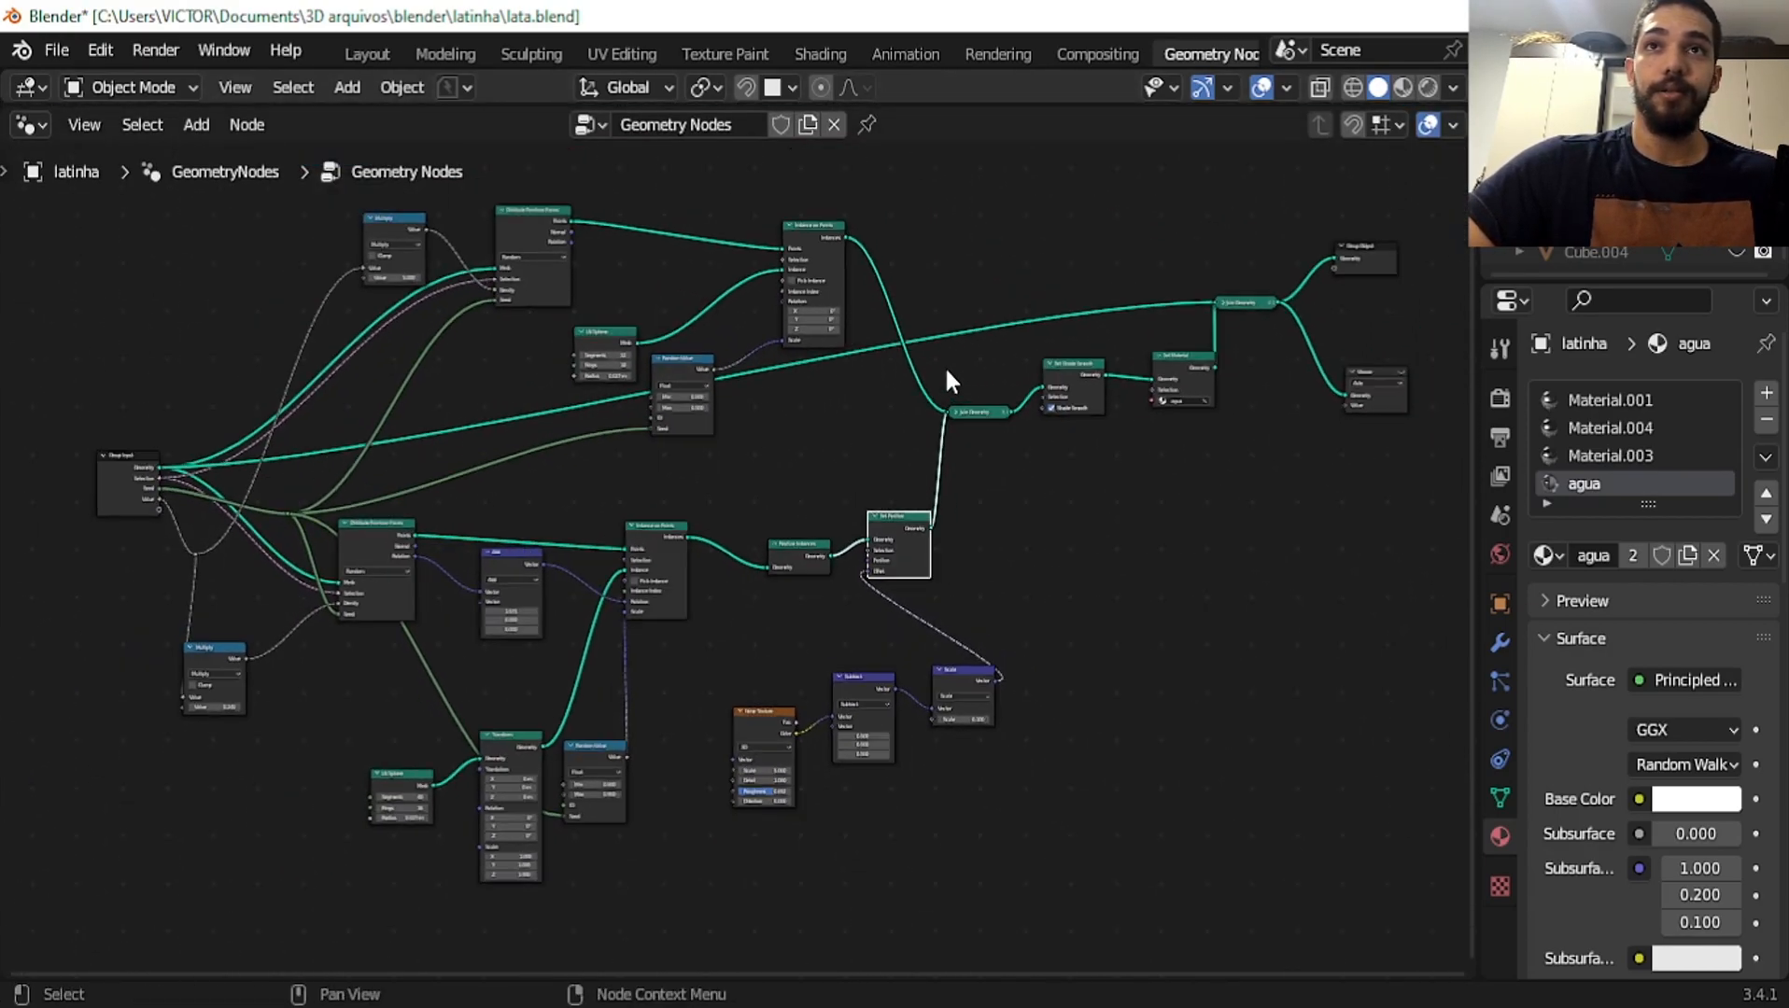
middle_drag(940, 371, 922, 451)
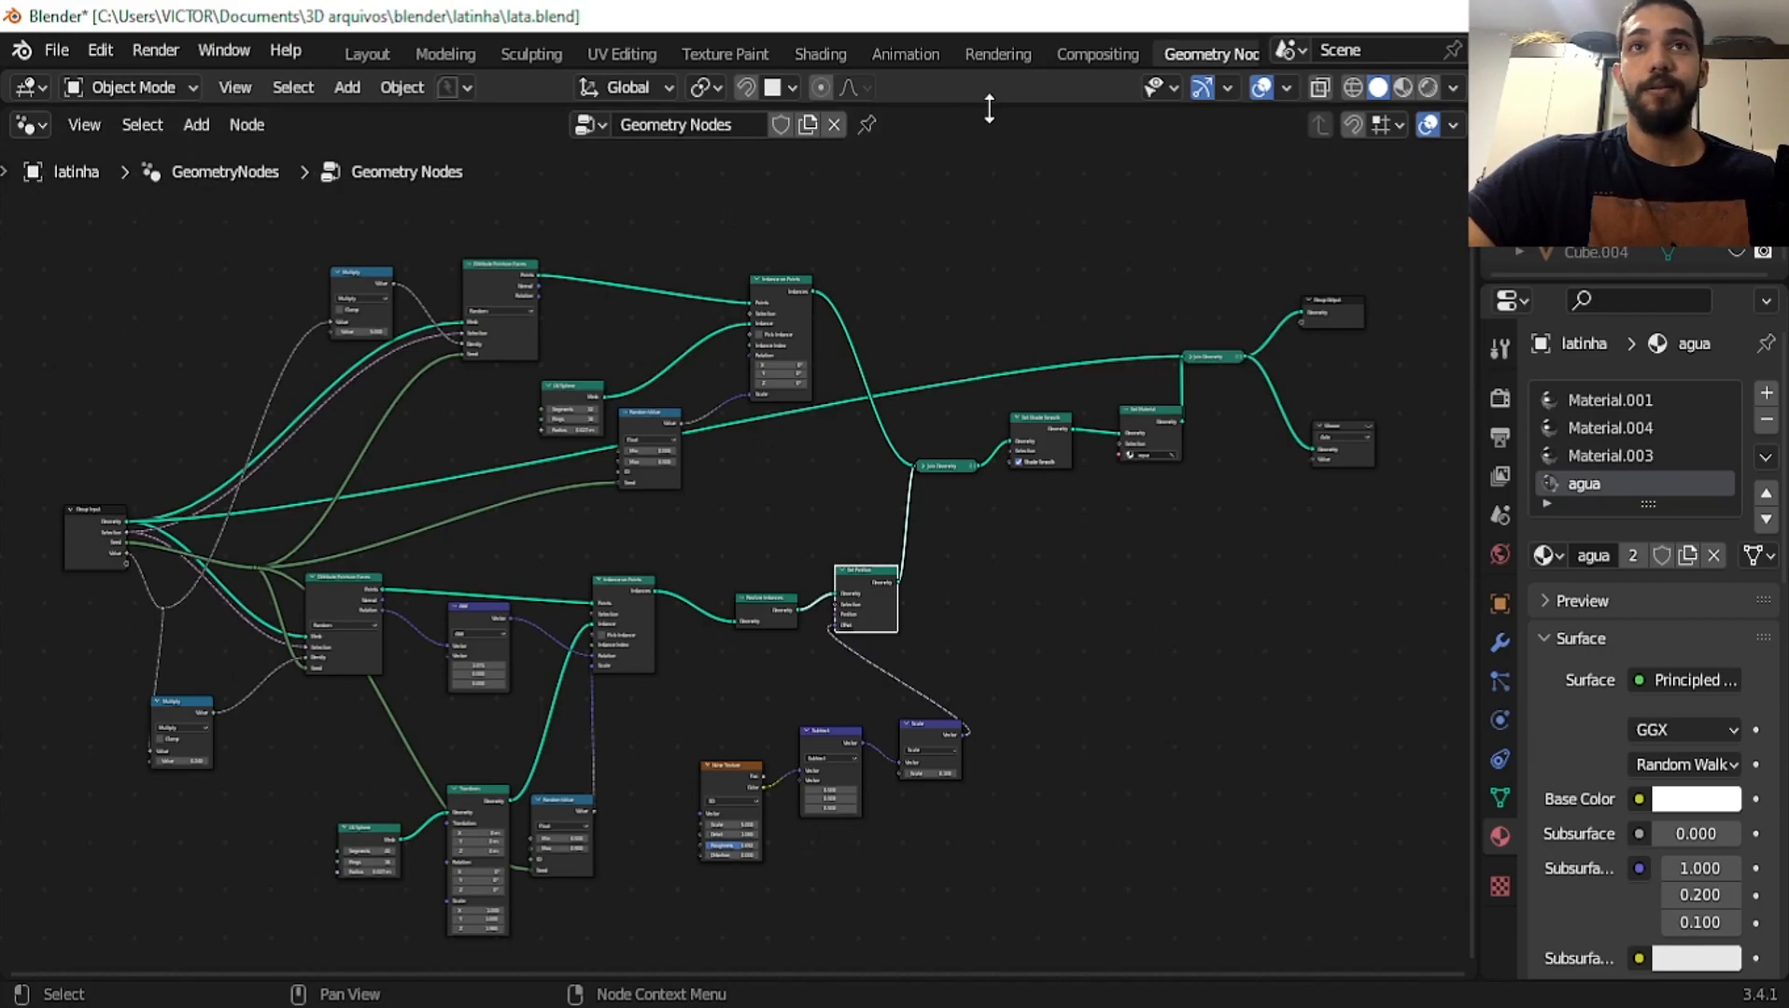
Enlarge the viewport, check the can in Material Preview shading, select it and return to Solid shading
drag(992, 109, 1076, 653)
middle_drag(855, 598, 1007, 456)
key(z)
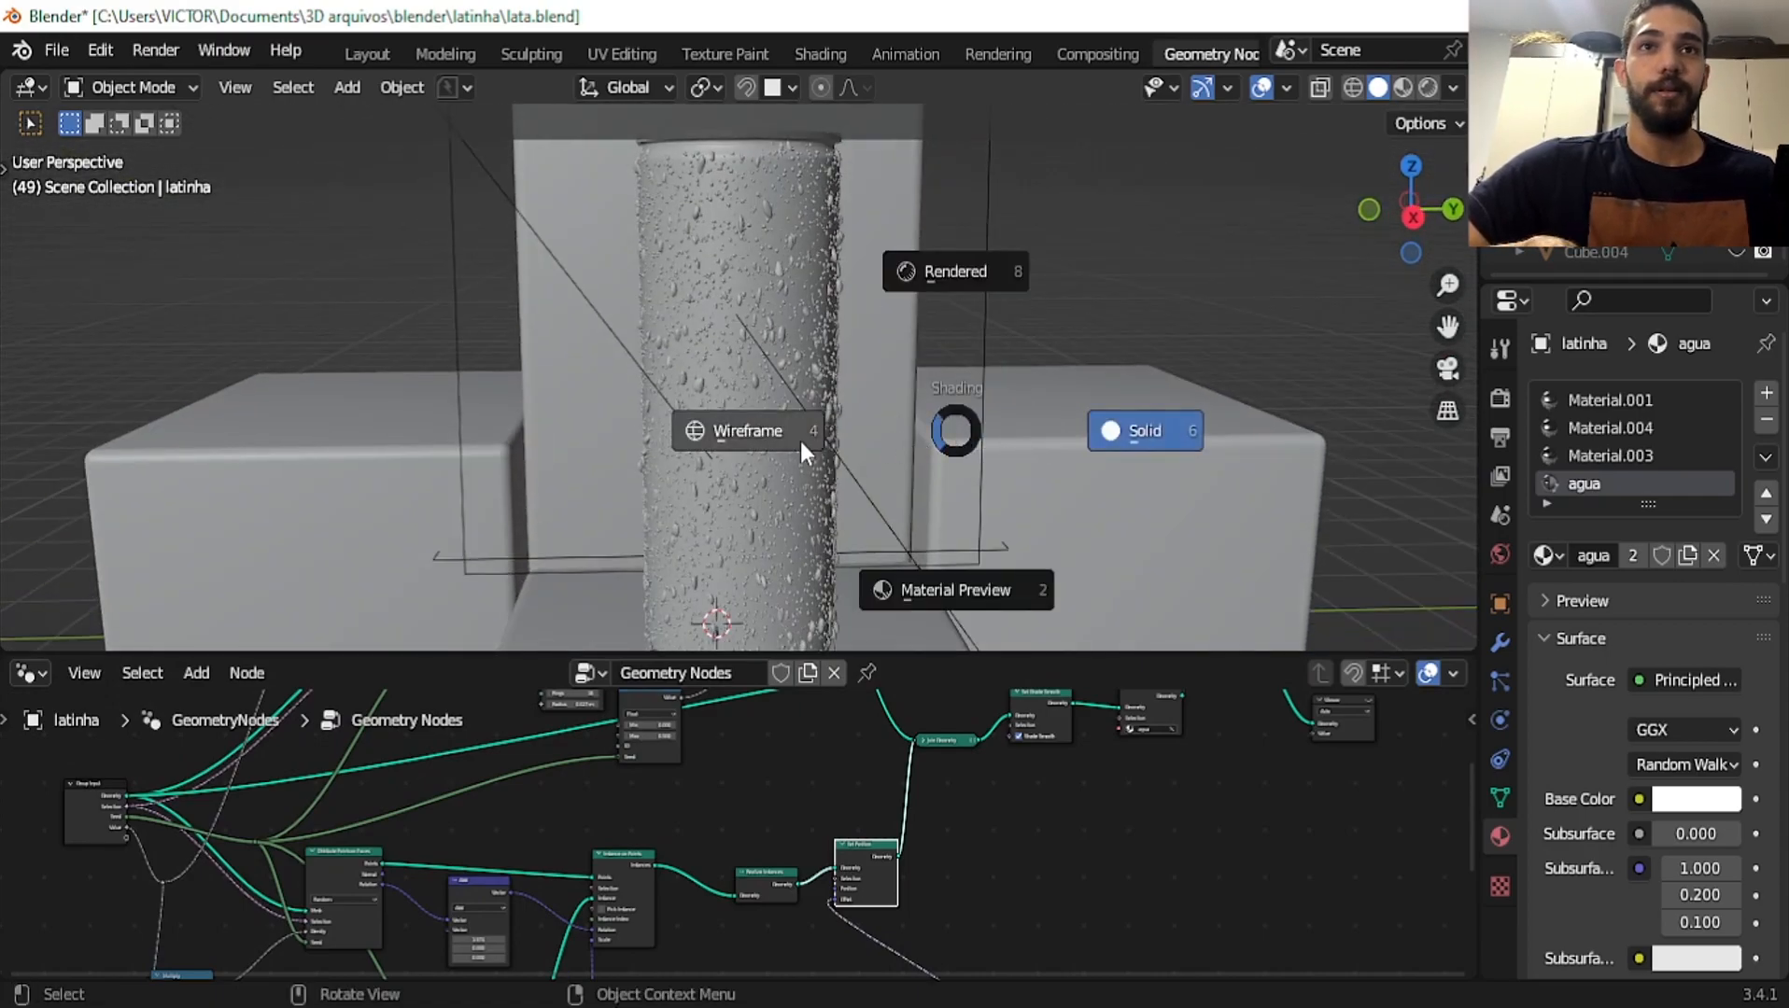
click(968, 613)
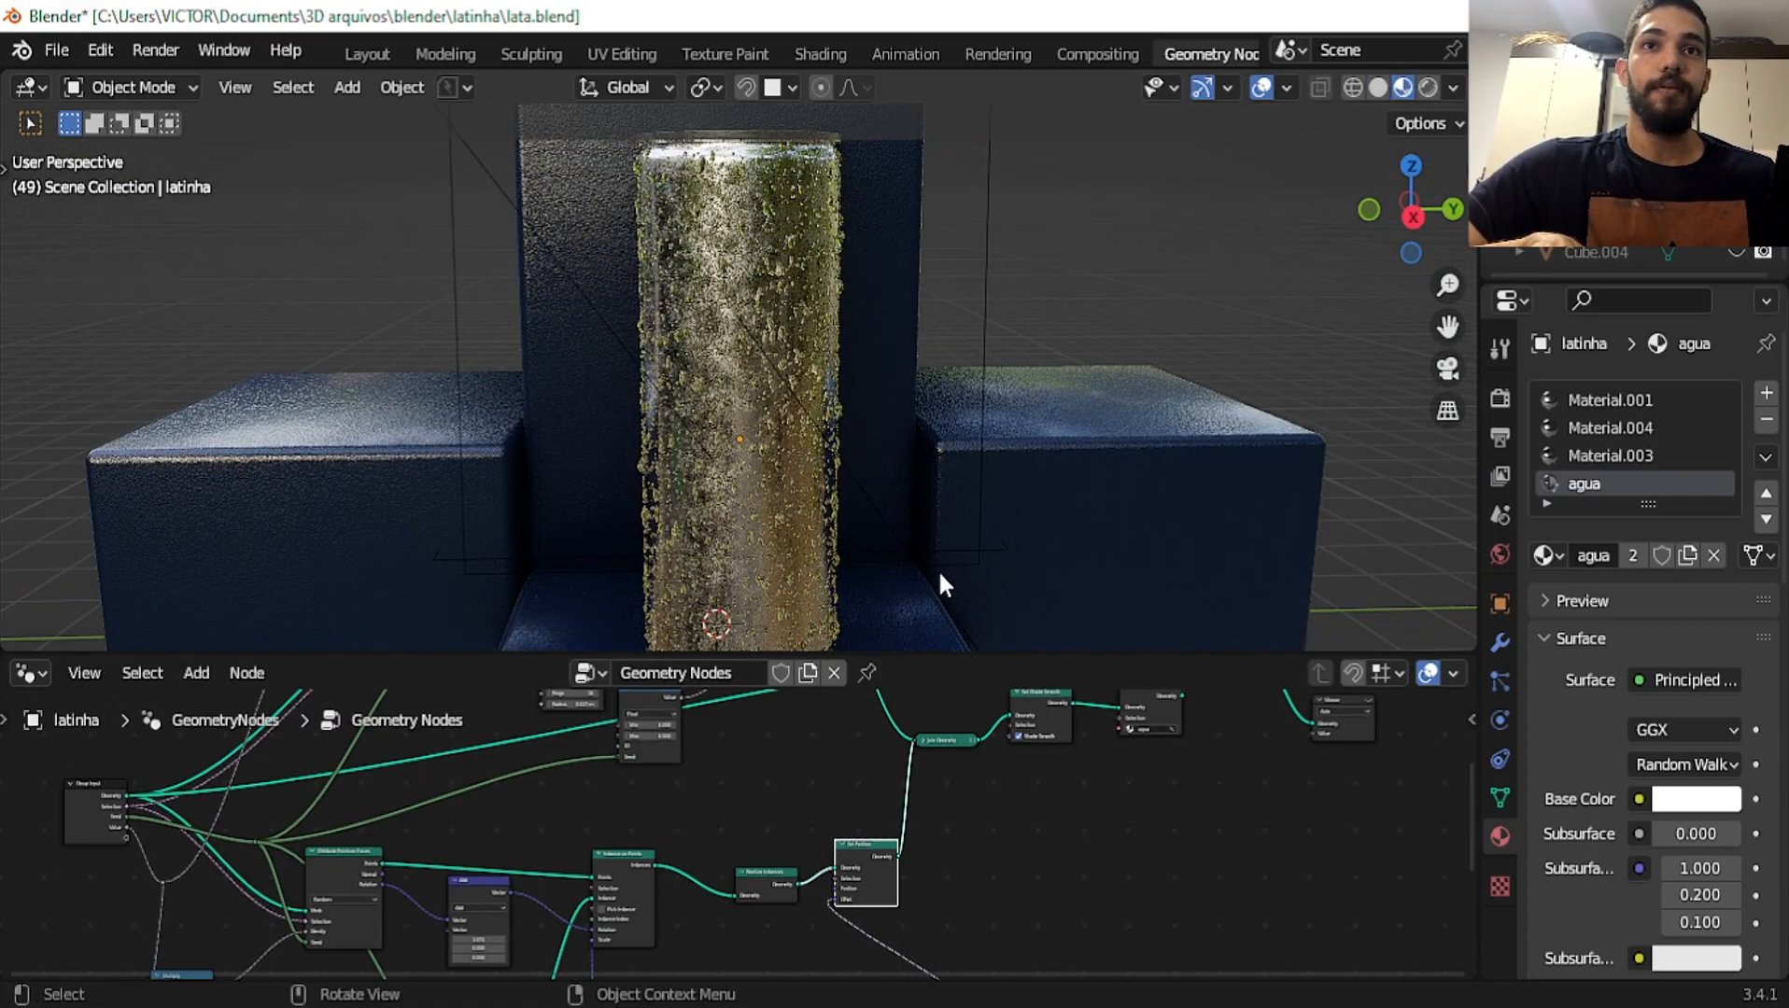
click(743, 415)
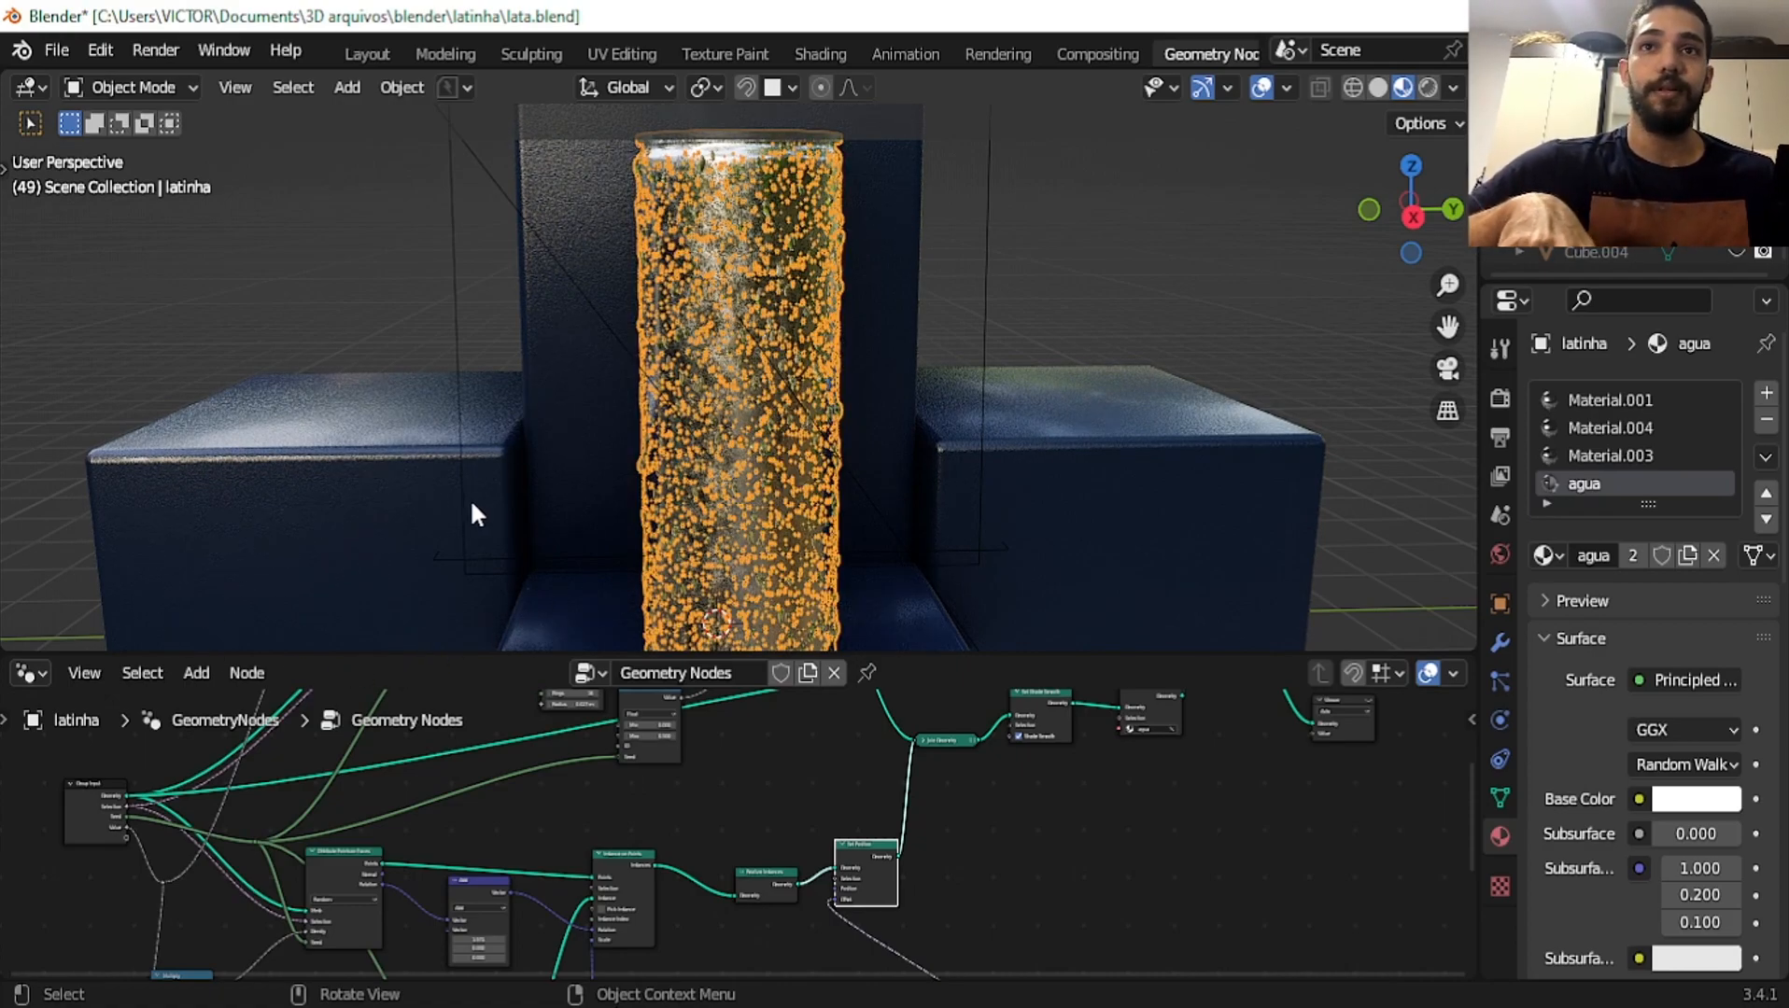
key(z)
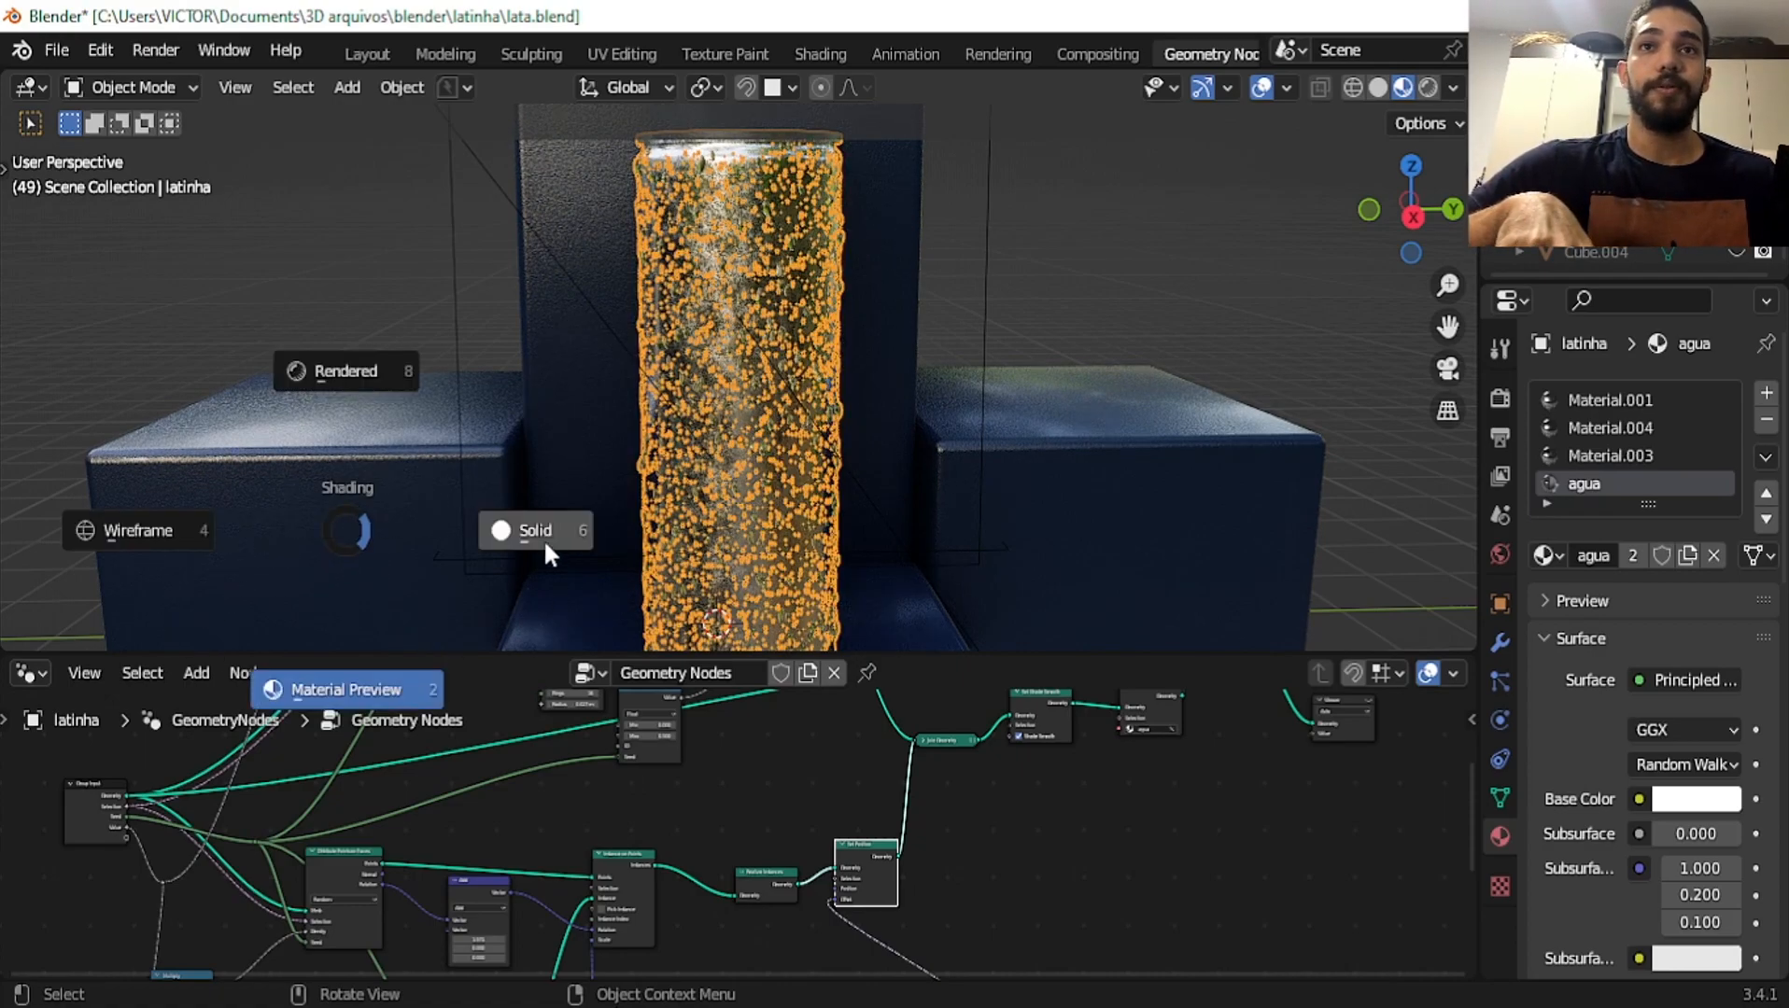
click(588, 520)
scroll(760, 495, down, 3)
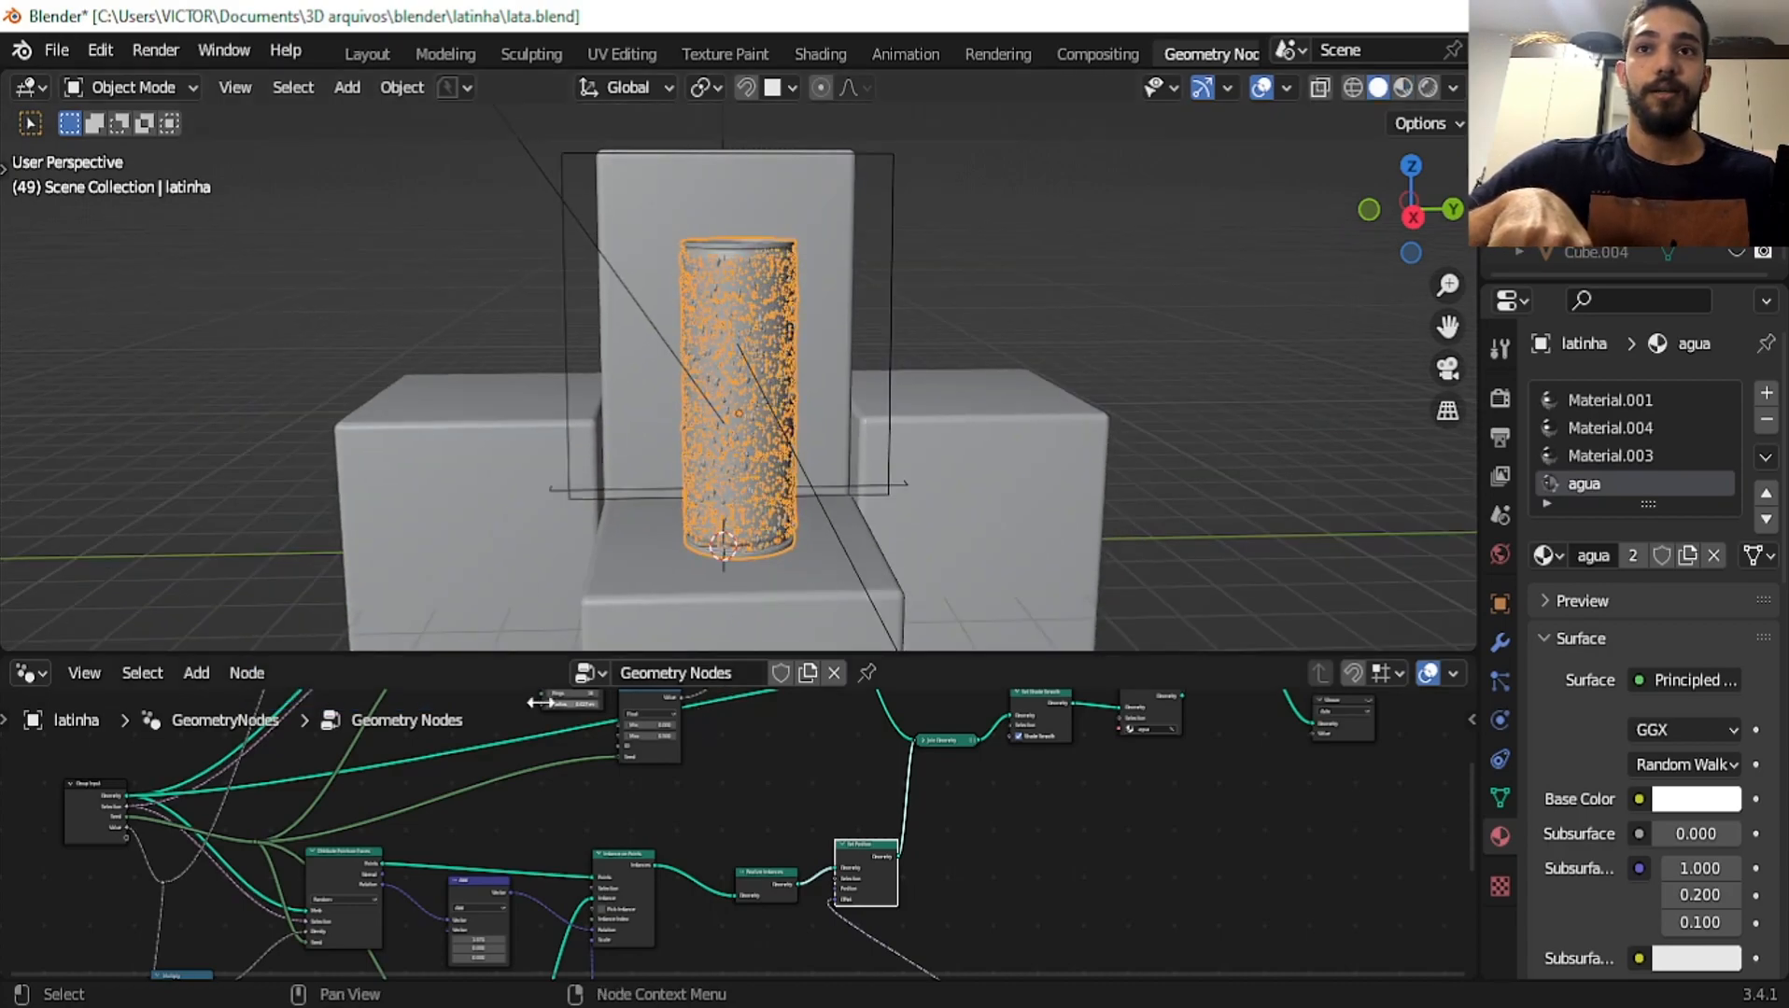
Switch the node area to the Shader Editor and show the can's Material.003 from slot 3
click(28, 672)
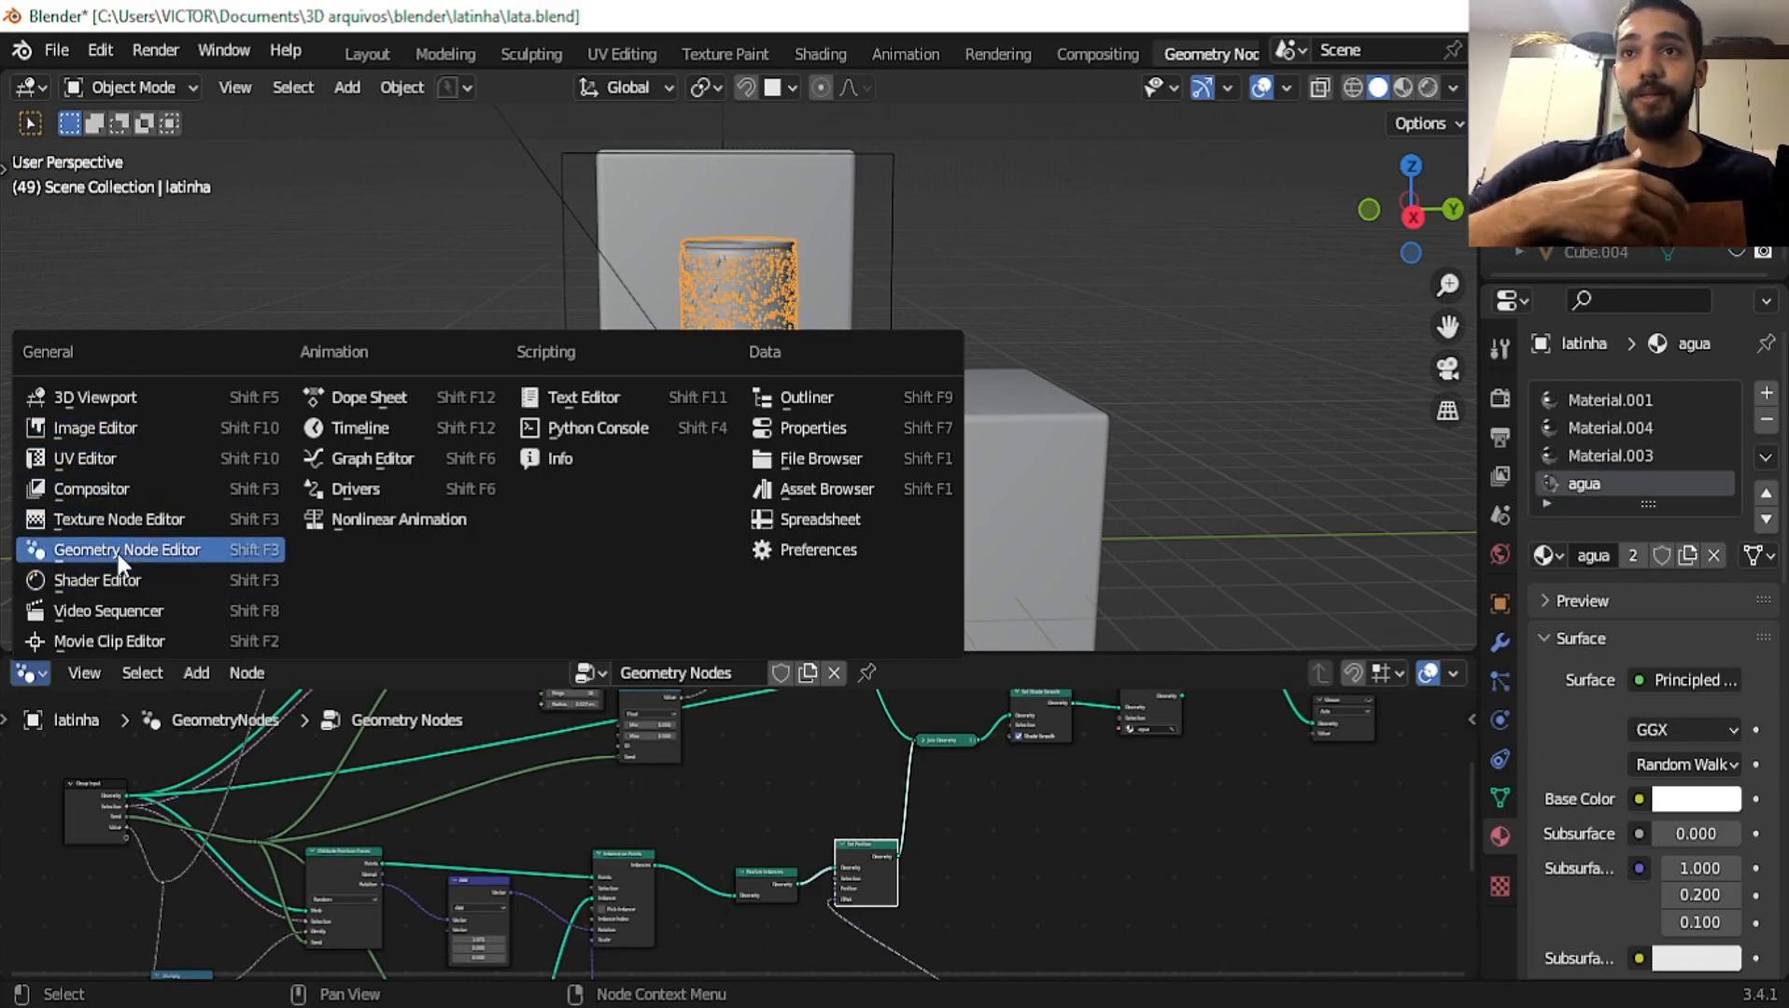
click(97, 580)
click(601, 673)
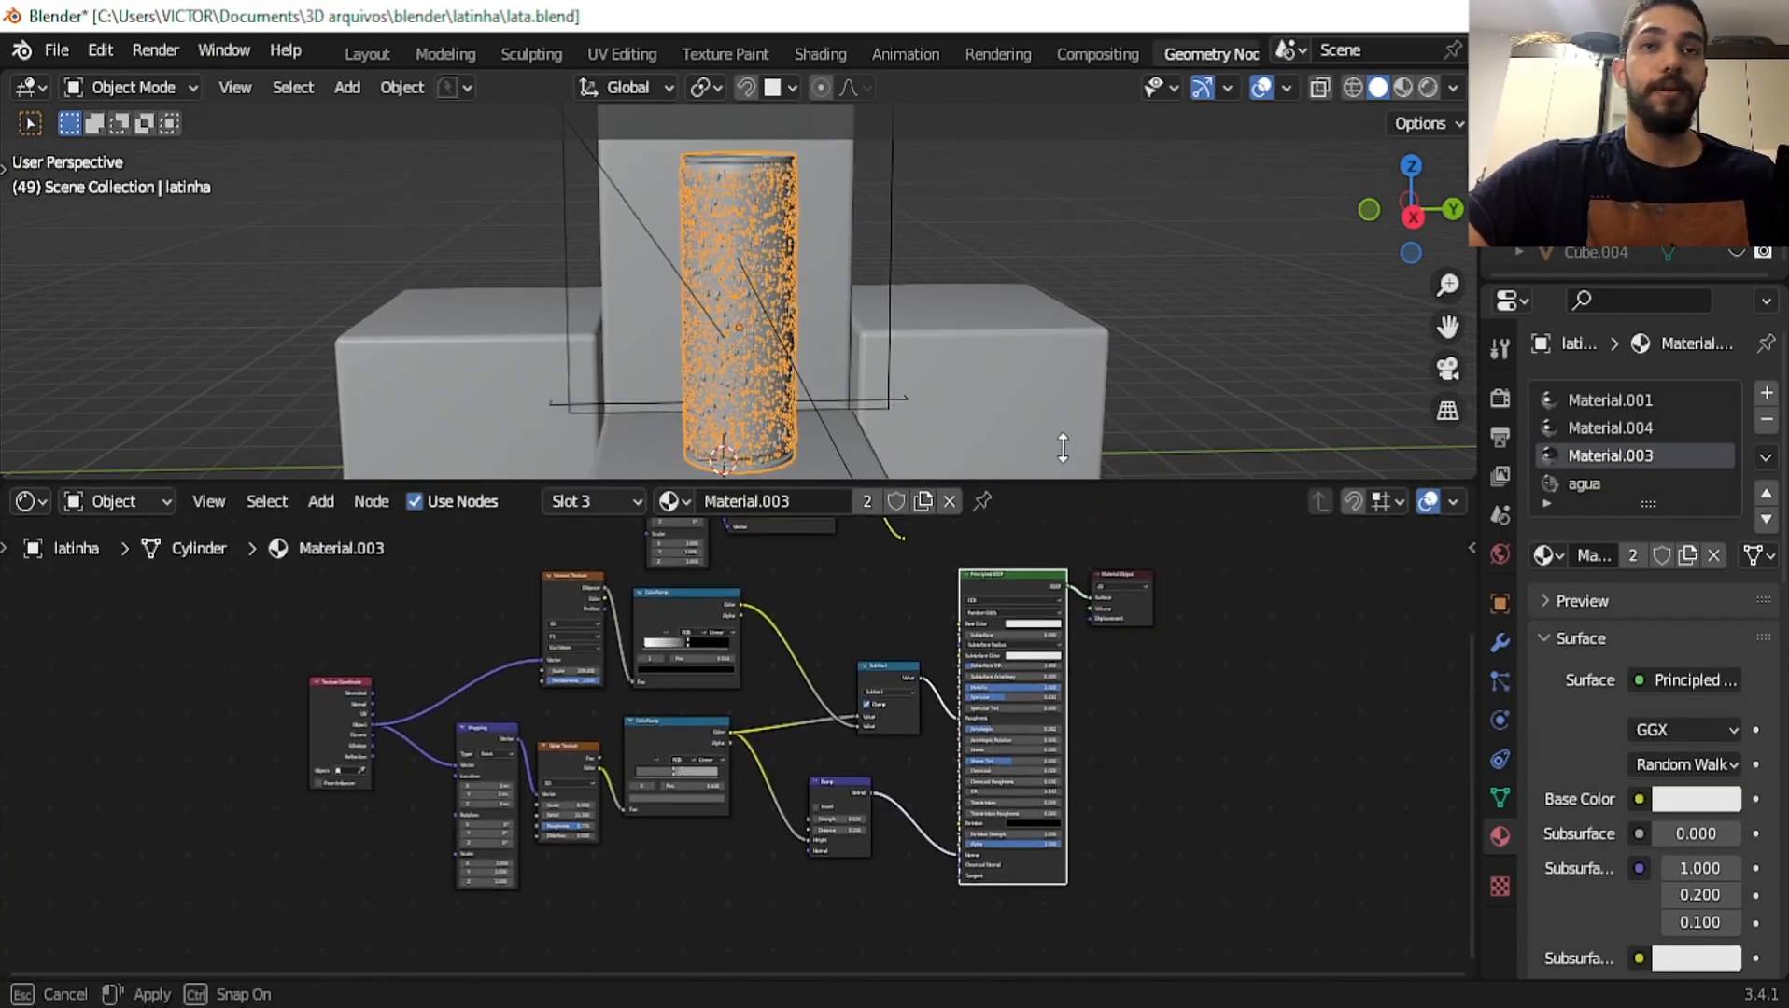
drag(1055, 370, 1055, 423)
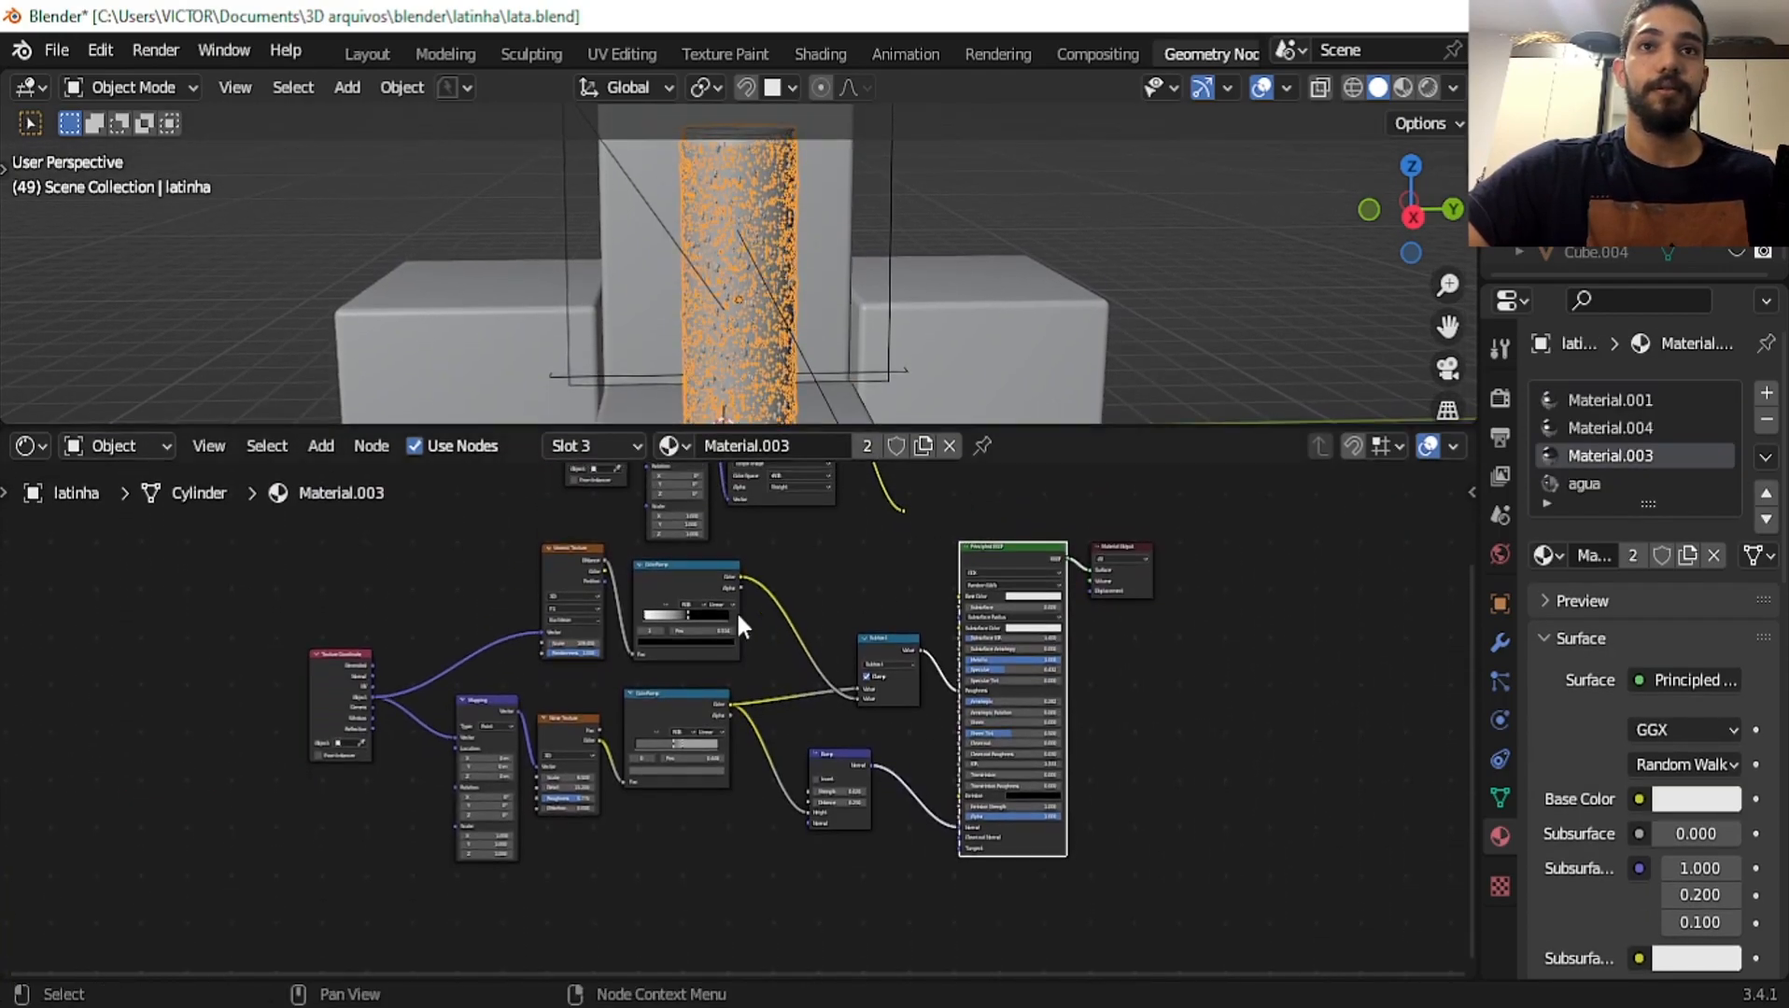
Delete the unused Texture Coordinate, Mapping and label image texture nodes above the Voronoi setup in Material.003
scroll(766, 615, up, 4)
middle_drag(809, 618, 617, 786)
scroll(622, 762, up, 4)
middle_drag(597, 689, 796, 895)
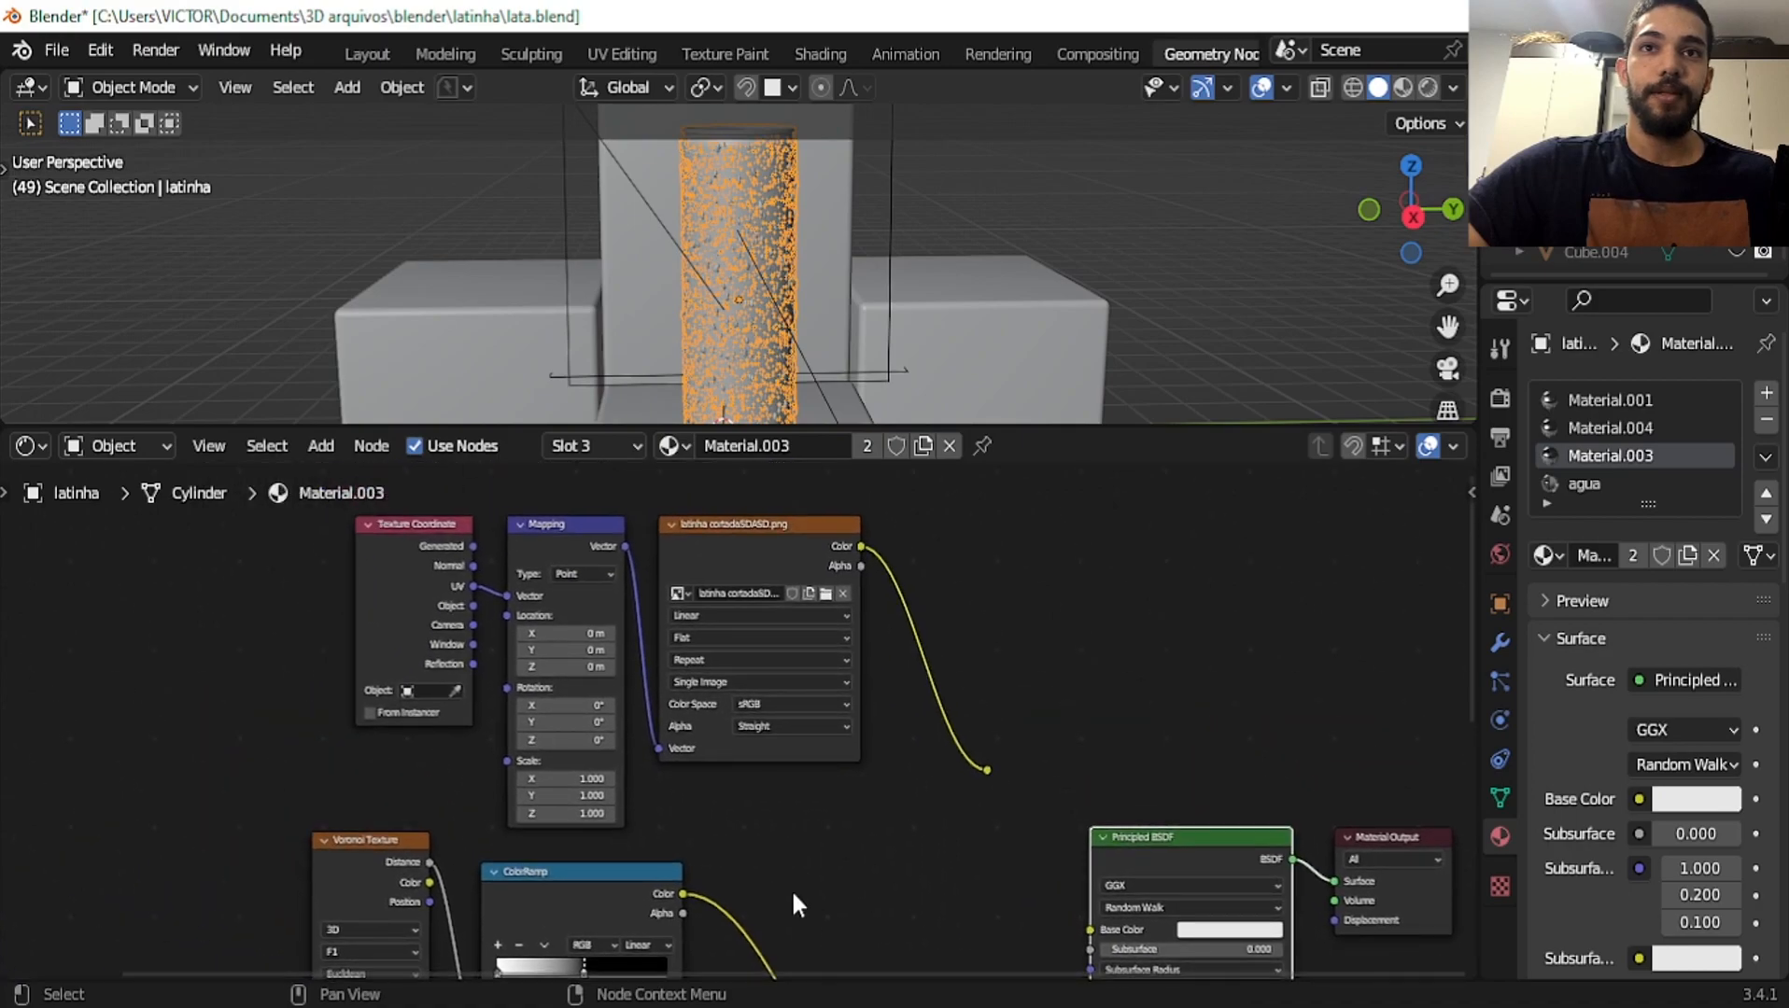
scroll(796, 901, down, 1)
drag(351, 565, 1002, 644)
key(x)
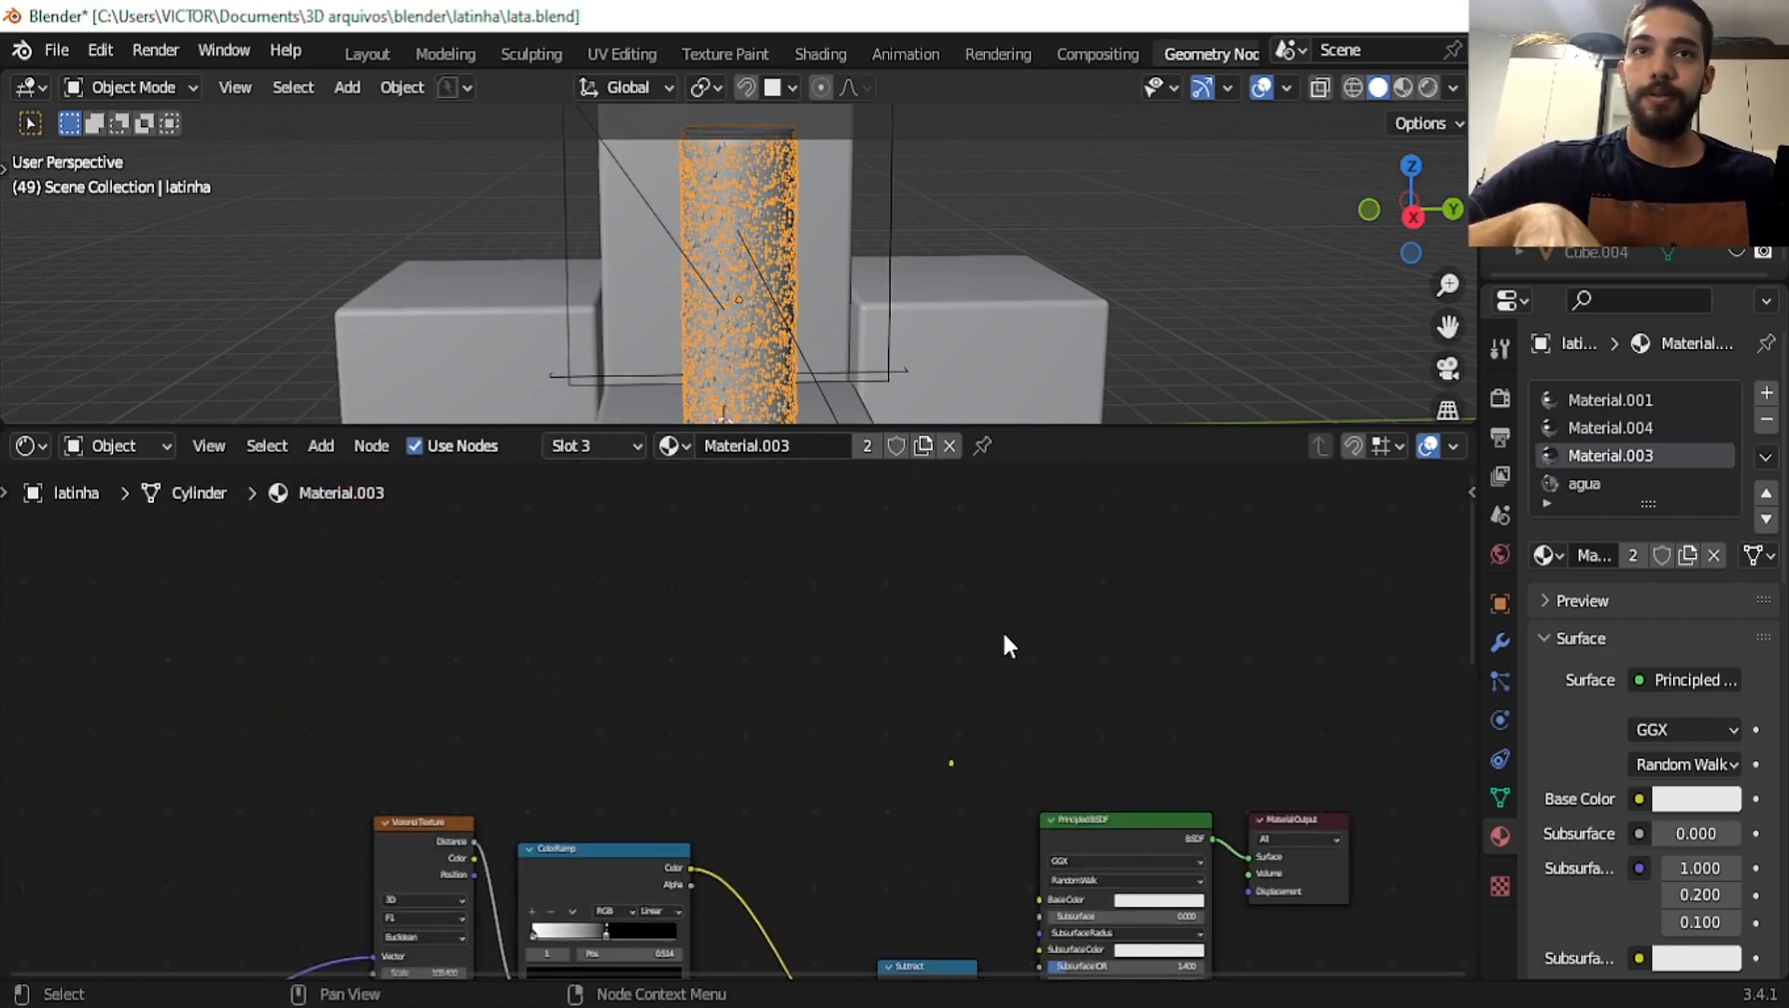
scroll(743, 717, down, 2)
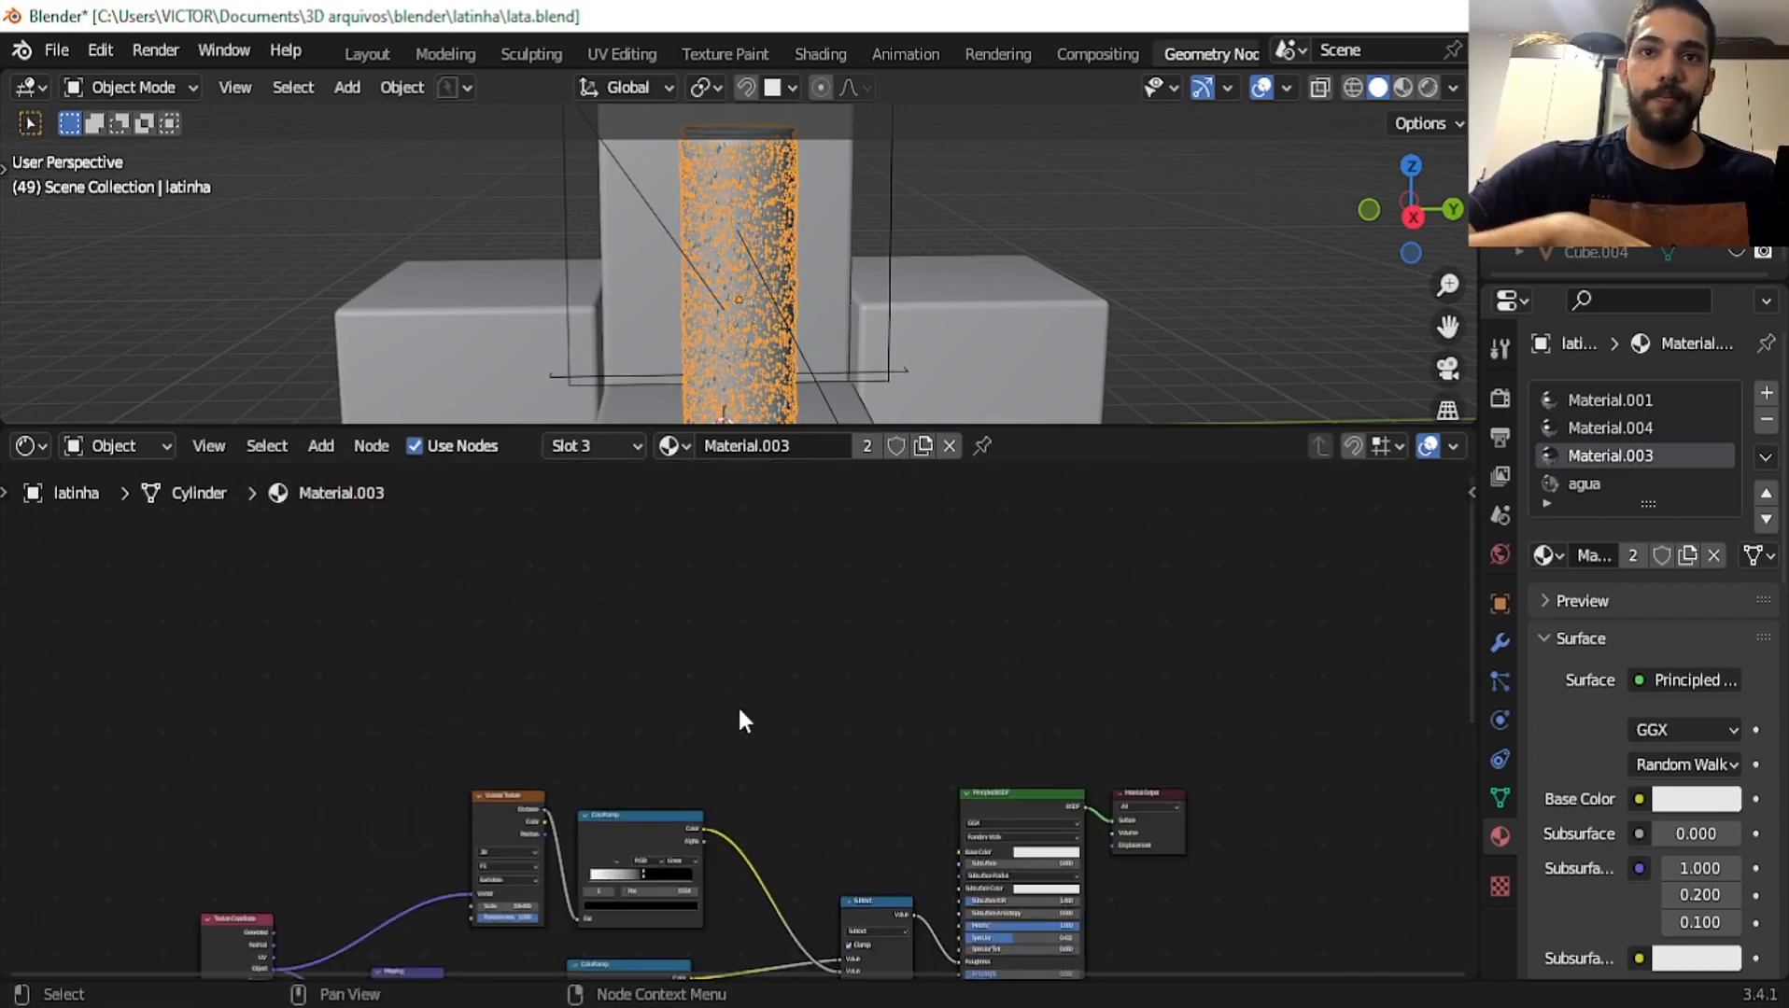
Hide the can's Geometry Nodes modifier in the viewport and display the bare can in Material Preview shading
scroll(742, 725, up, 5)
middle_drag(534, 860, 816, 702)
scroll(742, 560, down, 1)
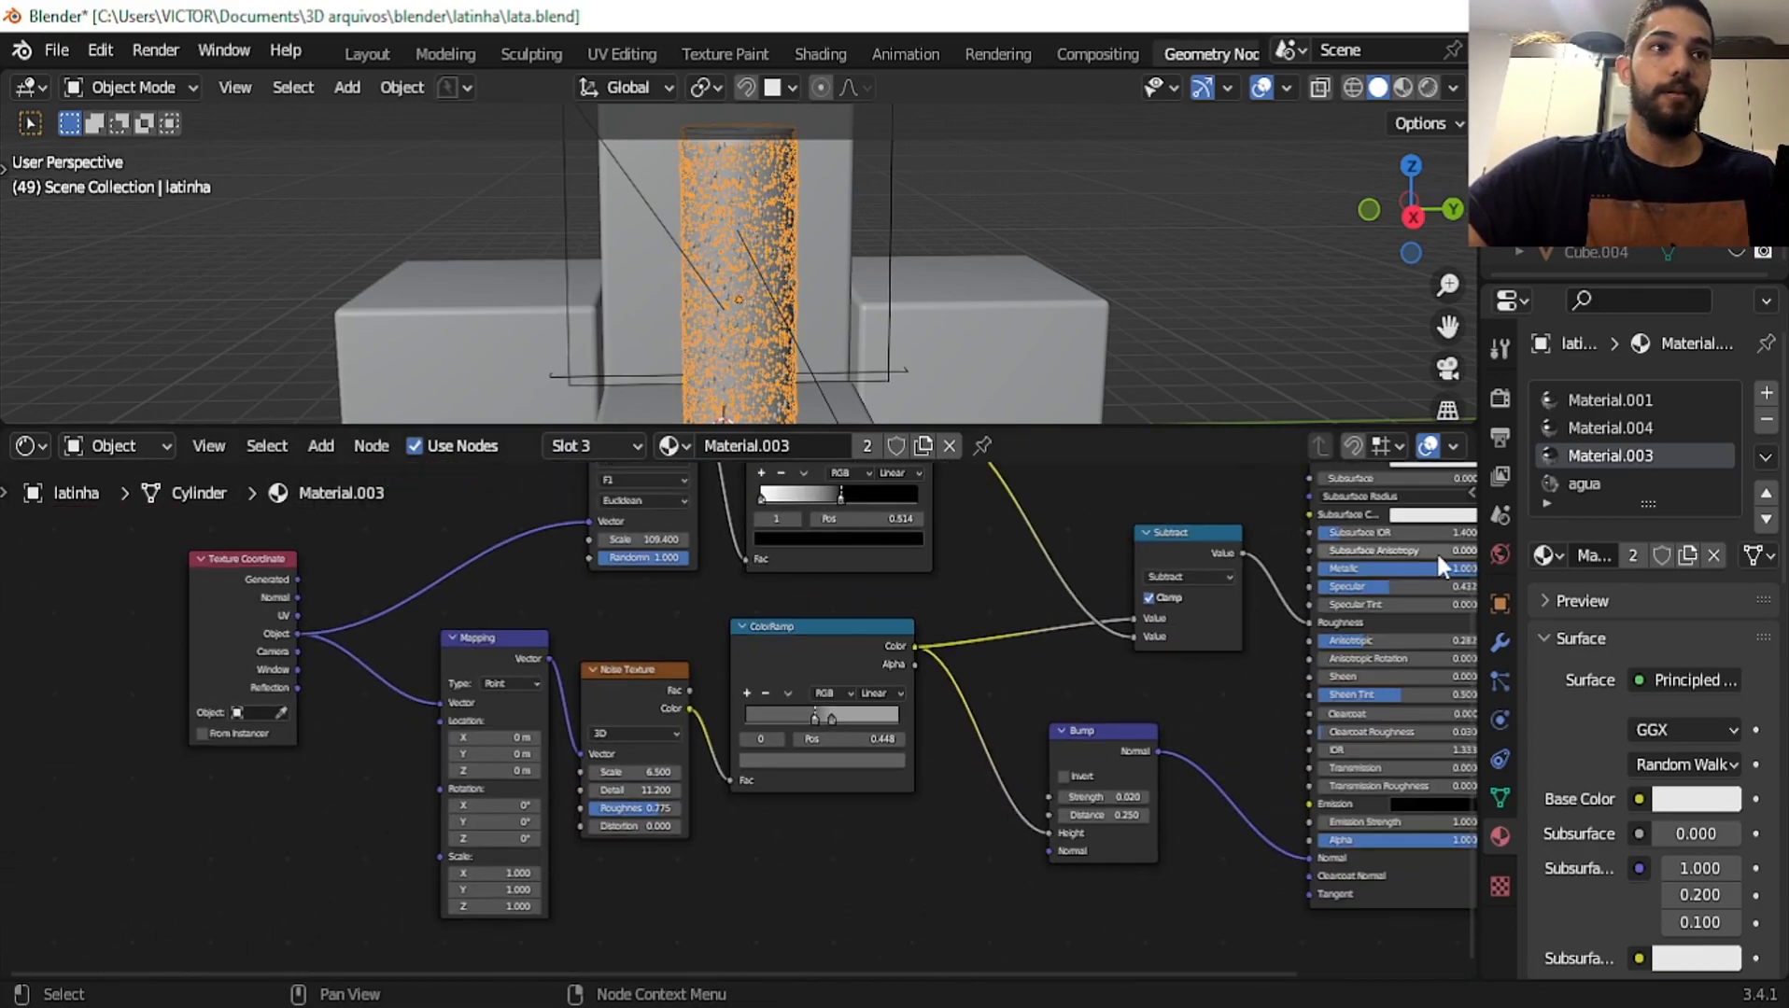
click(1501, 643)
click(1653, 478)
key(z)
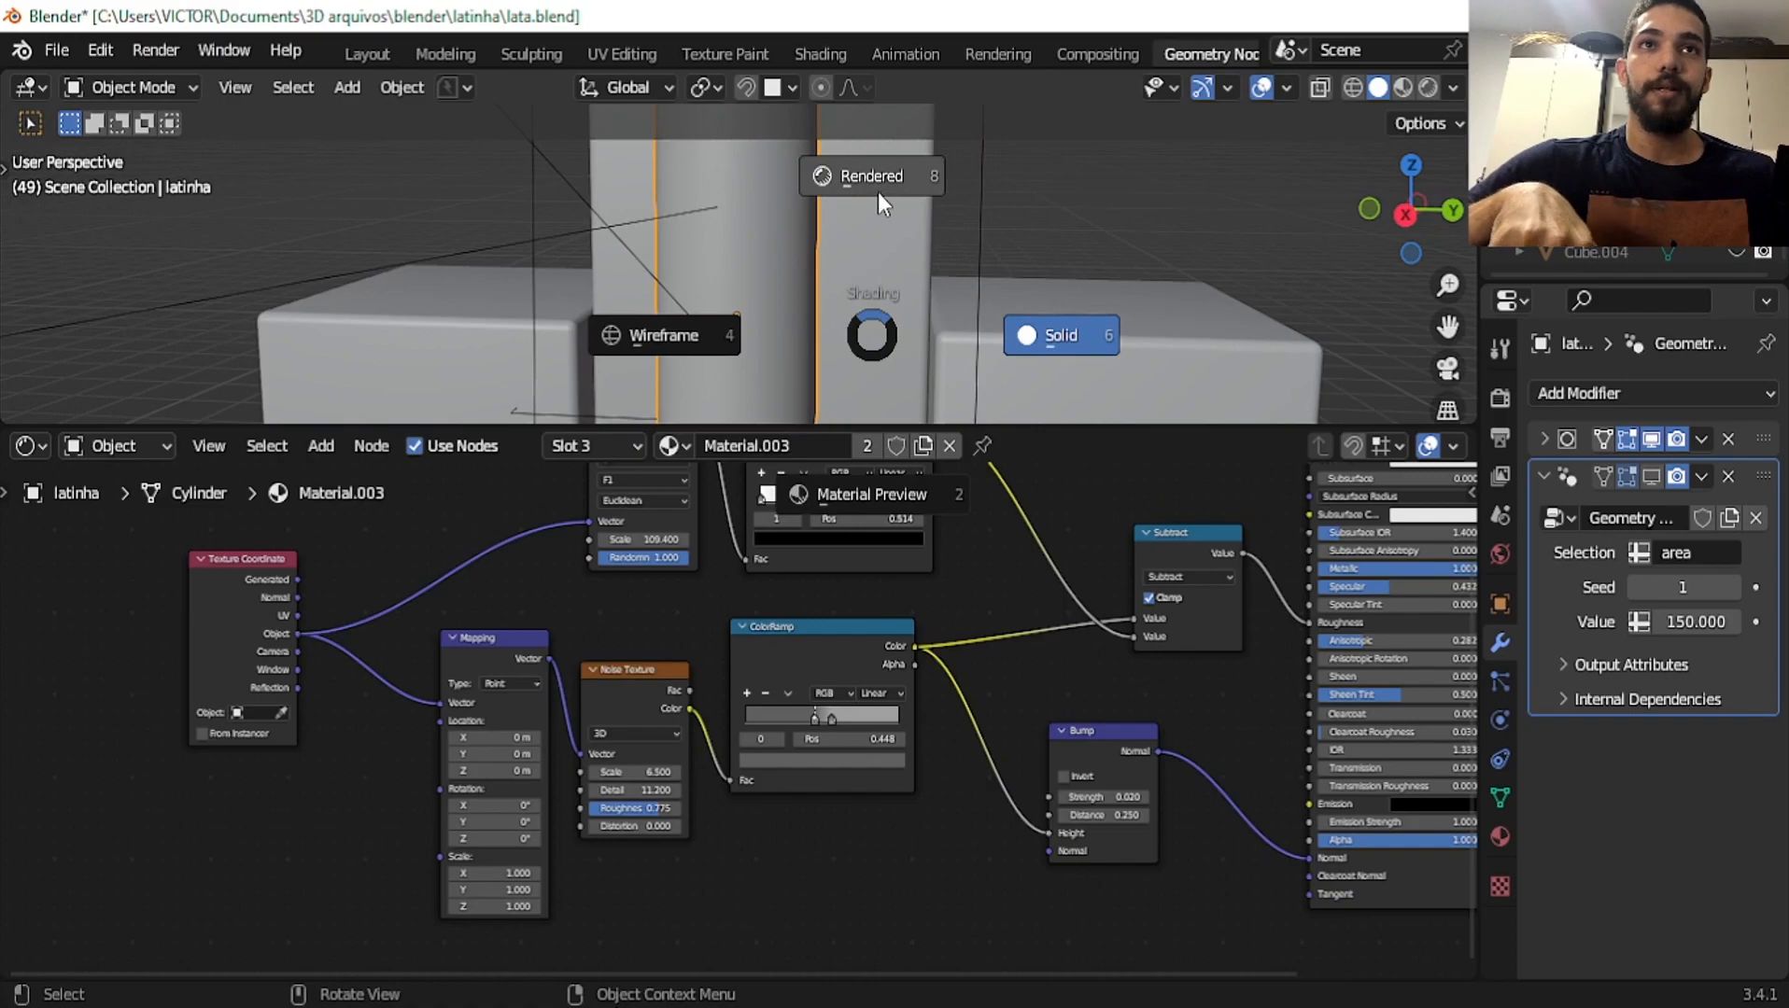
click(882, 188)
Enlarge the viewport and inspect the can's bare metal surface from close up and farther away
drag(969, 426, 943, 736)
scroll(798, 521, up, 3)
middle_drag(796, 520, 859, 444)
scroll(812, 438, down, 4)
scroll(845, 439, down, 1)
scroll(734, 433, up, 3)
scroll(860, 486, up, 1)
scroll(813, 540, up, 2)
scroll(812, 539, down, 4)
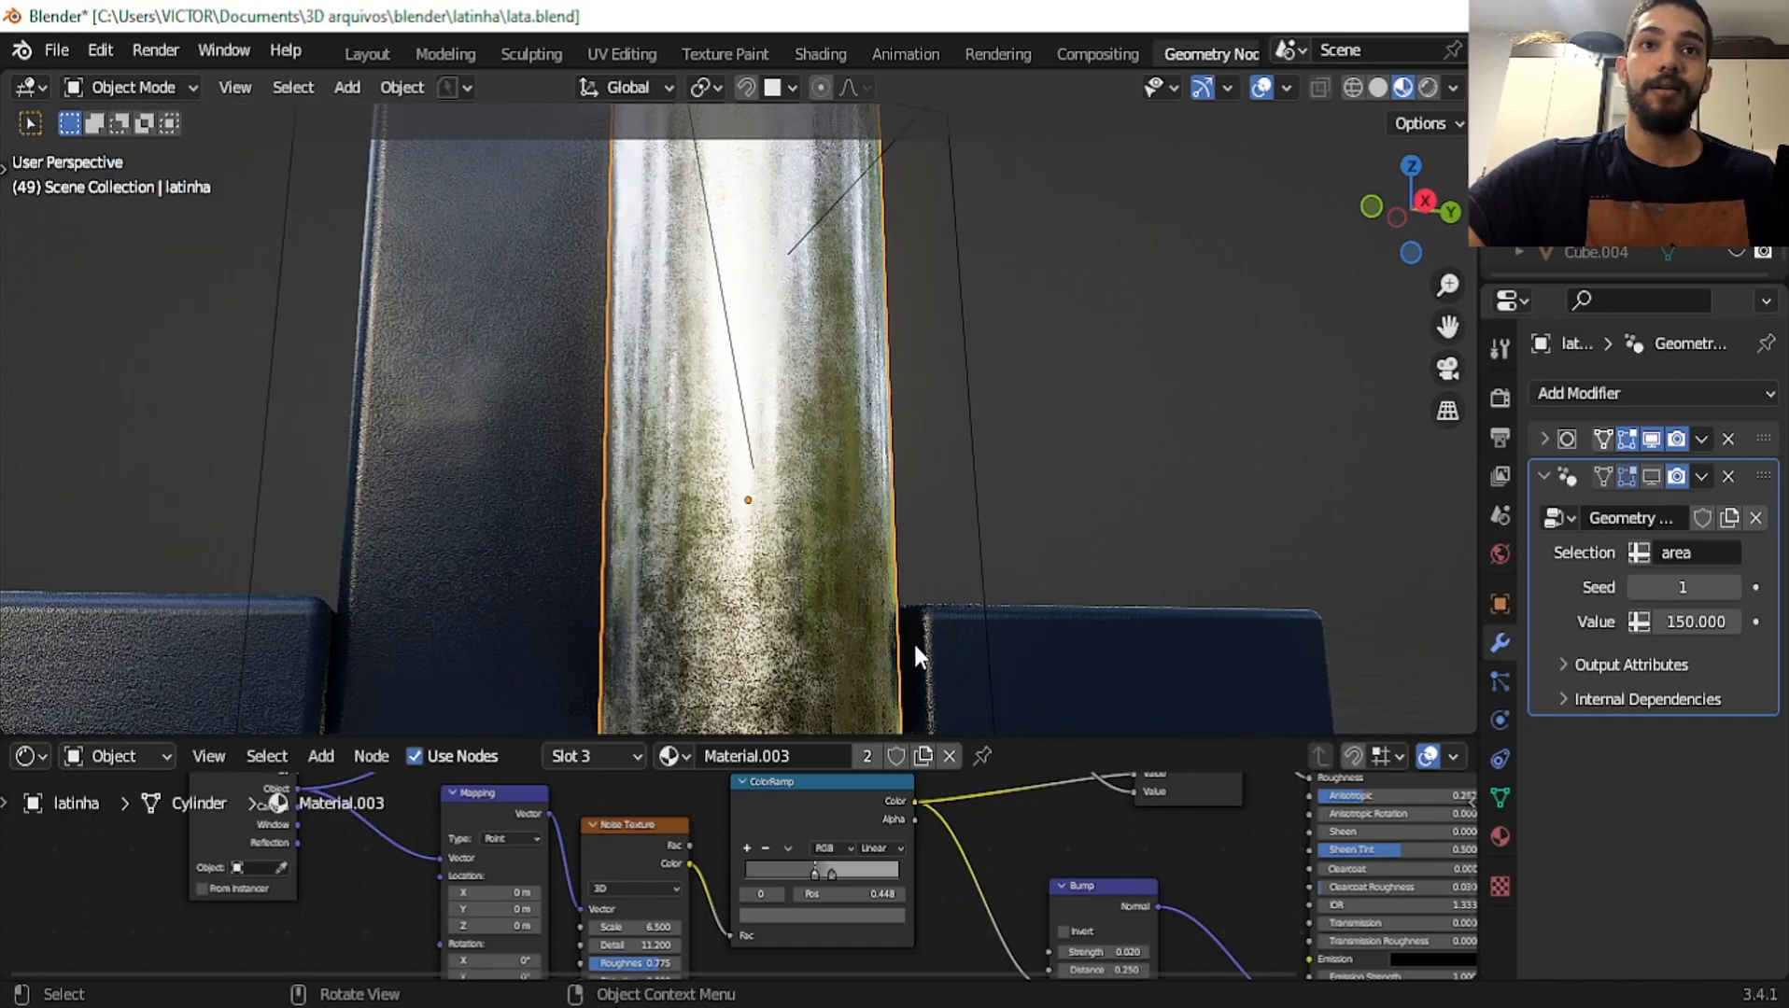
Review the Texture Coordinate, Mapping, Noise Texture and ColorRamp nodes of Material.003
drag(1007, 736, 943, 475)
scroll(561, 719, up, 1)
middle_drag(926, 642, 670, 642)
middle_drag(378, 636, 552, 571)
scroll(495, 681, up, 4)
middle_drag(513, 709, 786, 701)
middle_drag(630, 749, 538, 814)
scroll(597, 756, down, 4)
middle_drag(711, 675, 742, 754)
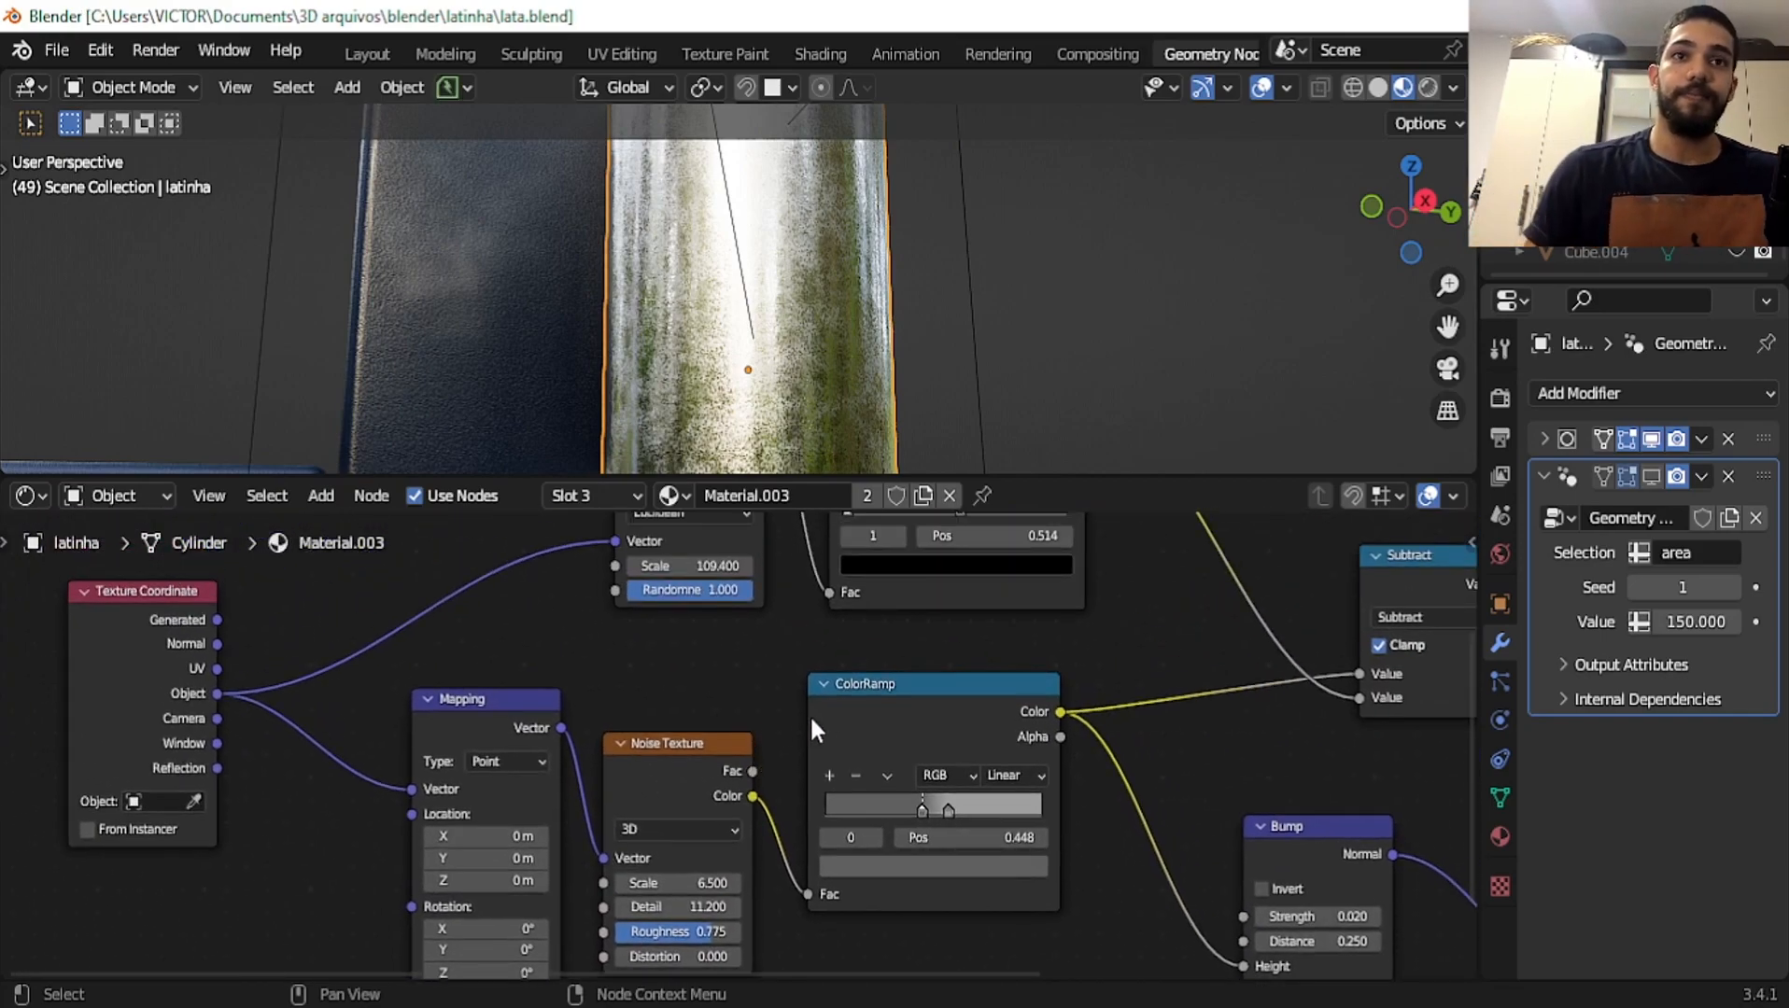
Preview the noise ColorRamp's output on the can and inspect the pattern from several angles
ctrl+shift+click(951, 692)
middle_drag(779, 364, 683, 444)
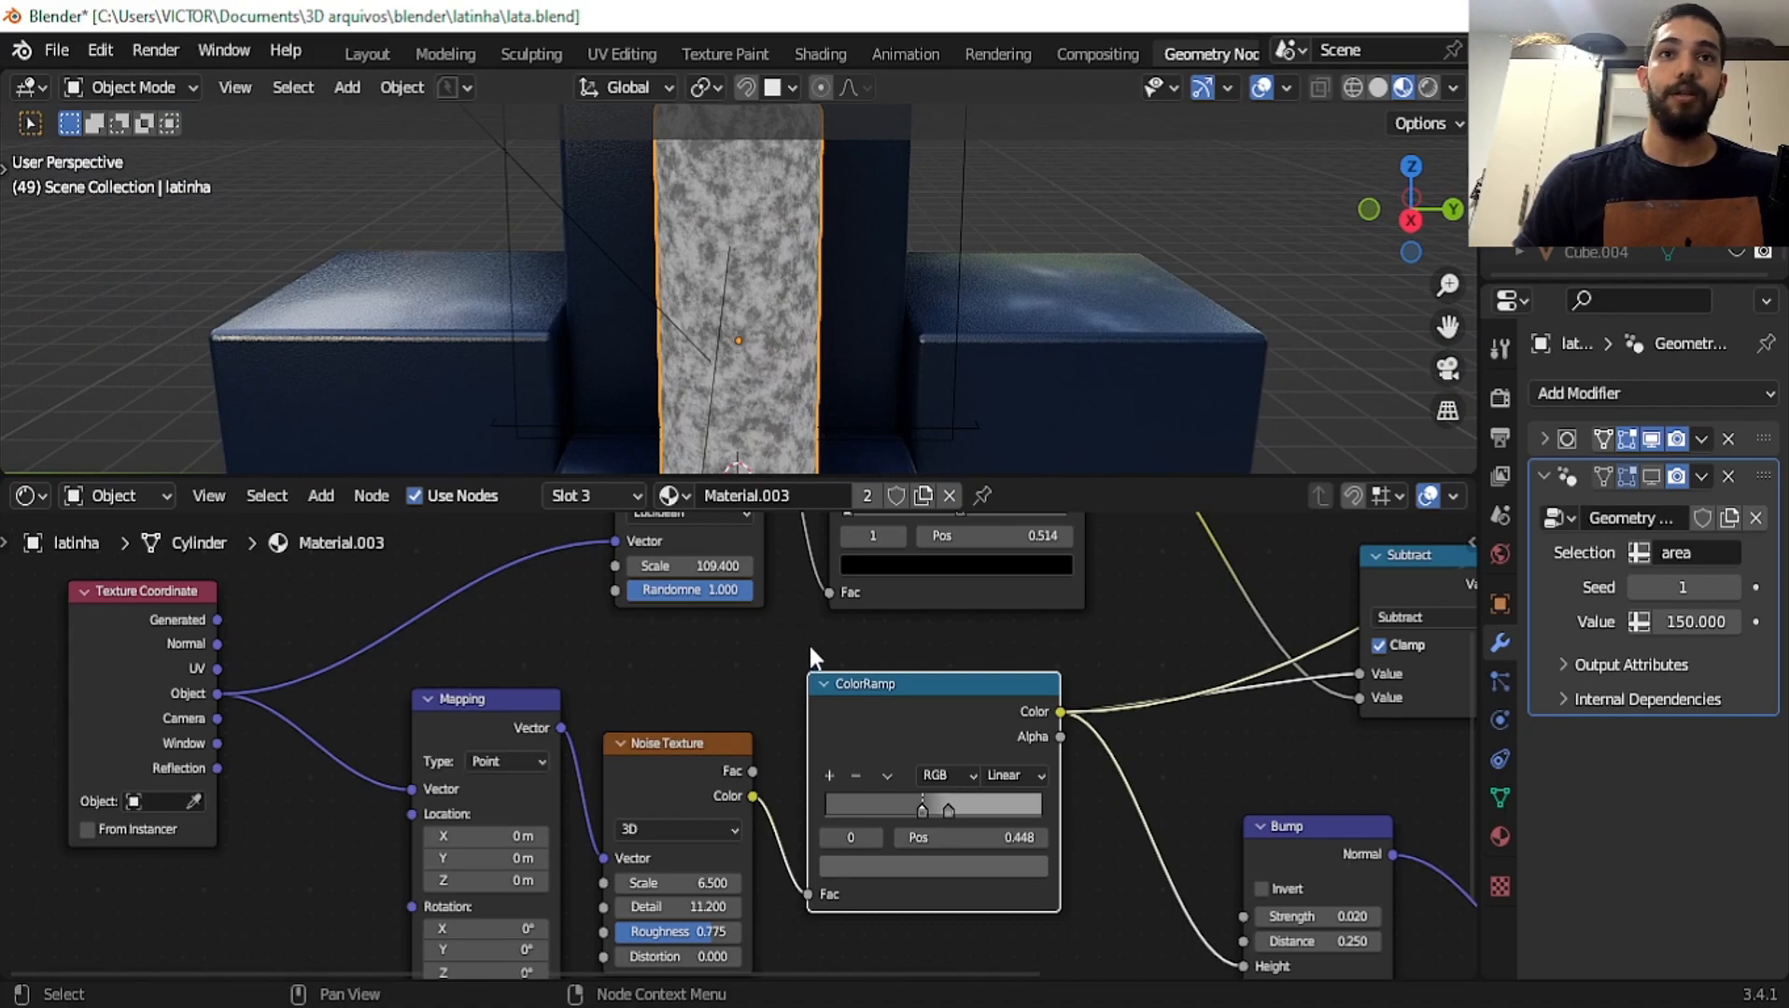
scroll(829, 308, down, 3)
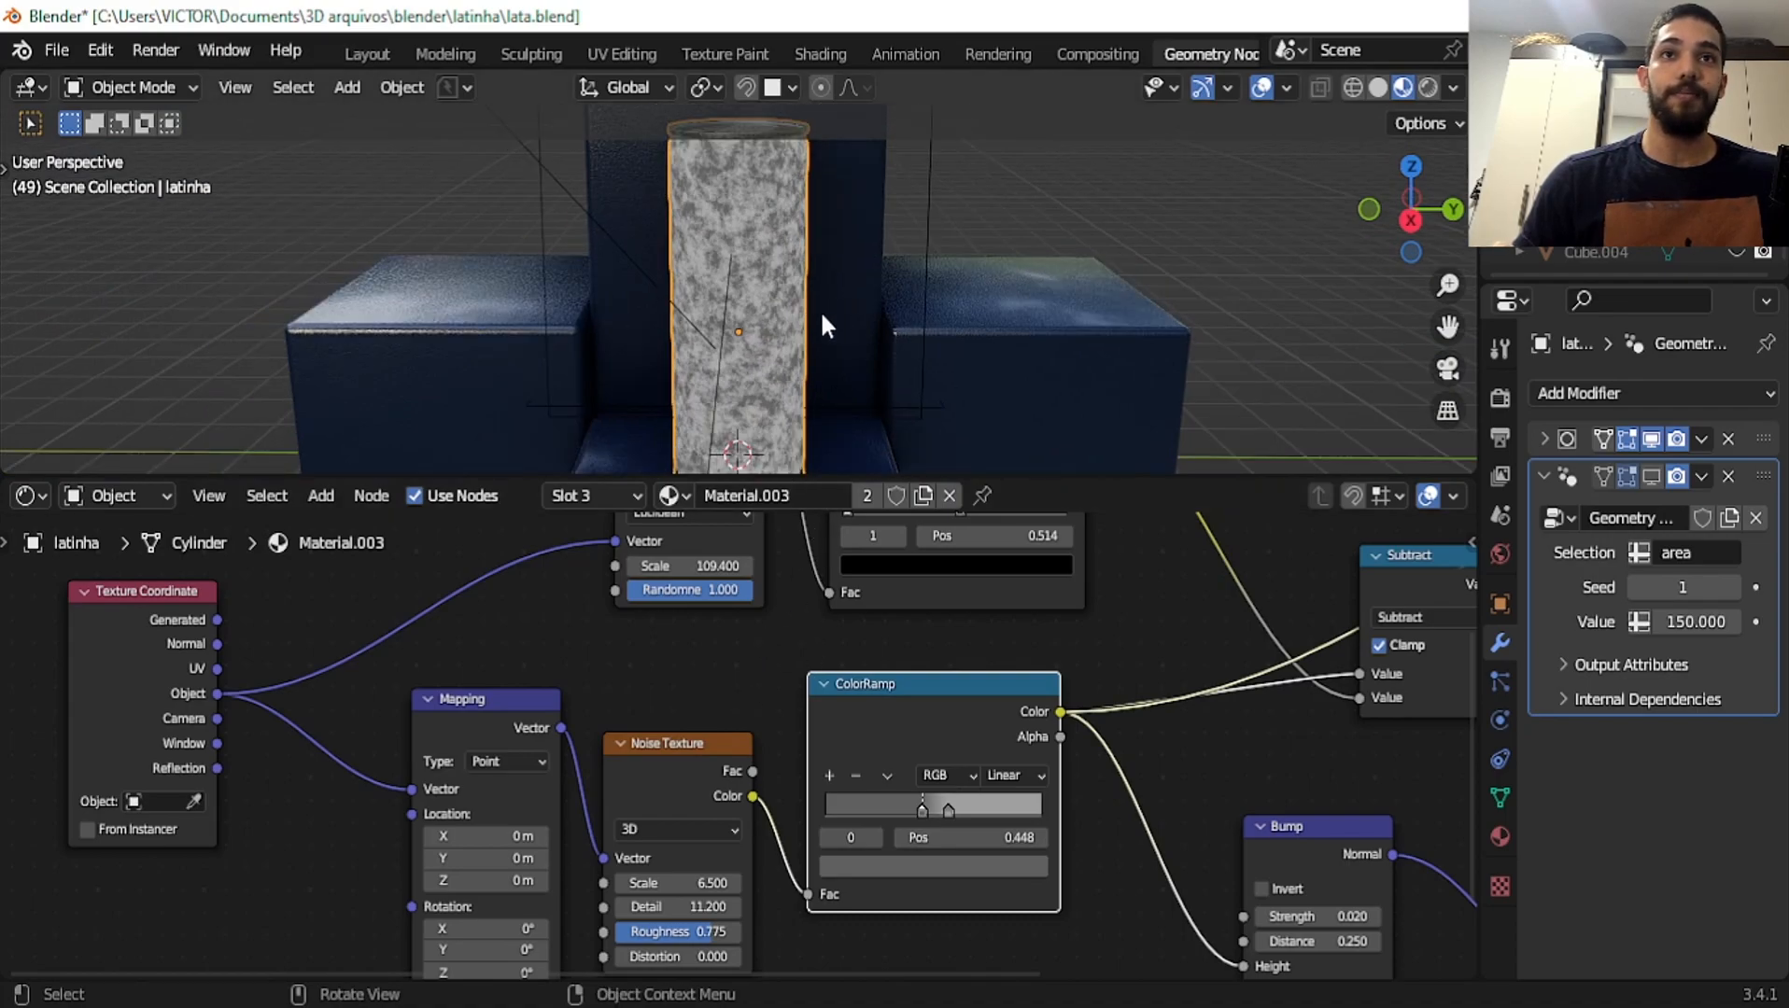
middle_drag(793, 319, 858, 249)
scroll(821, 308, up, 5)
middle_drag(819, 324, 841, 458)
Try the noise ColorRamp's first stop at position 0.424 and undo the change
scroll(877, 813, down, 2)
mouse_move(891, 800)
mouse_down()
mouse_move(865, 807)
mouse_move(882, 810)
mouse_up()
key(ctrl+z)
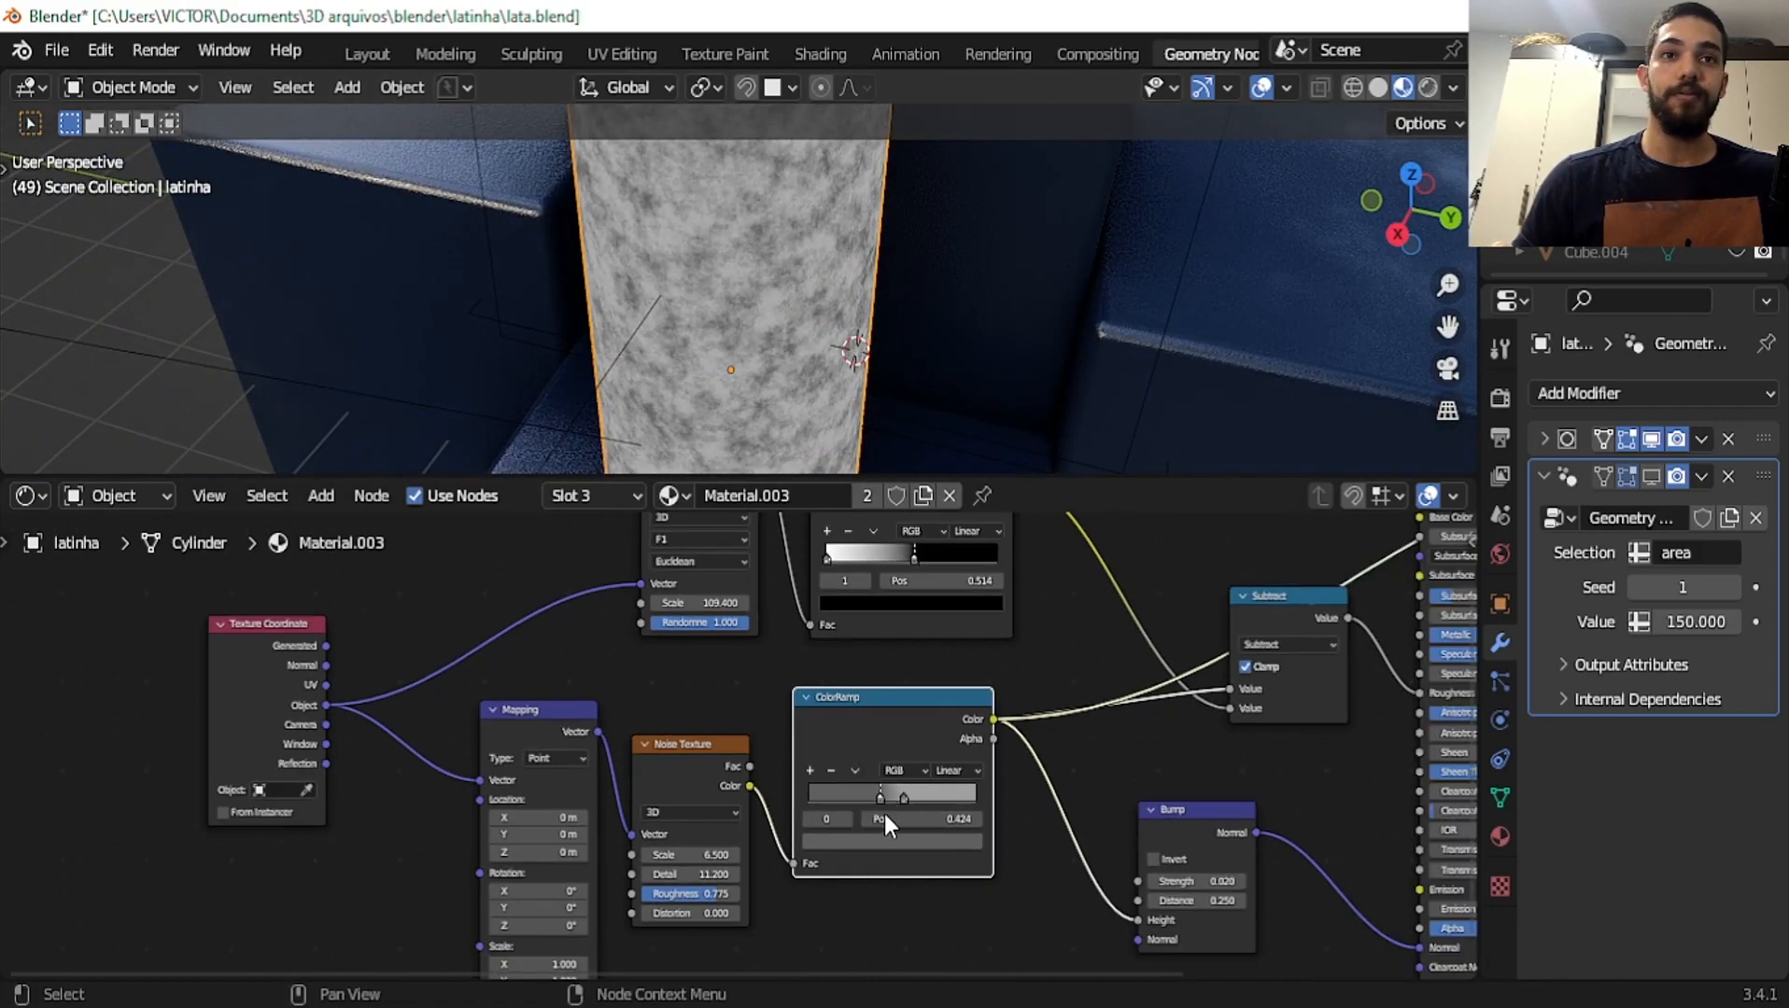
scroll(824, 299, down, 4)
middle_drag(823, 299, 986, 168)
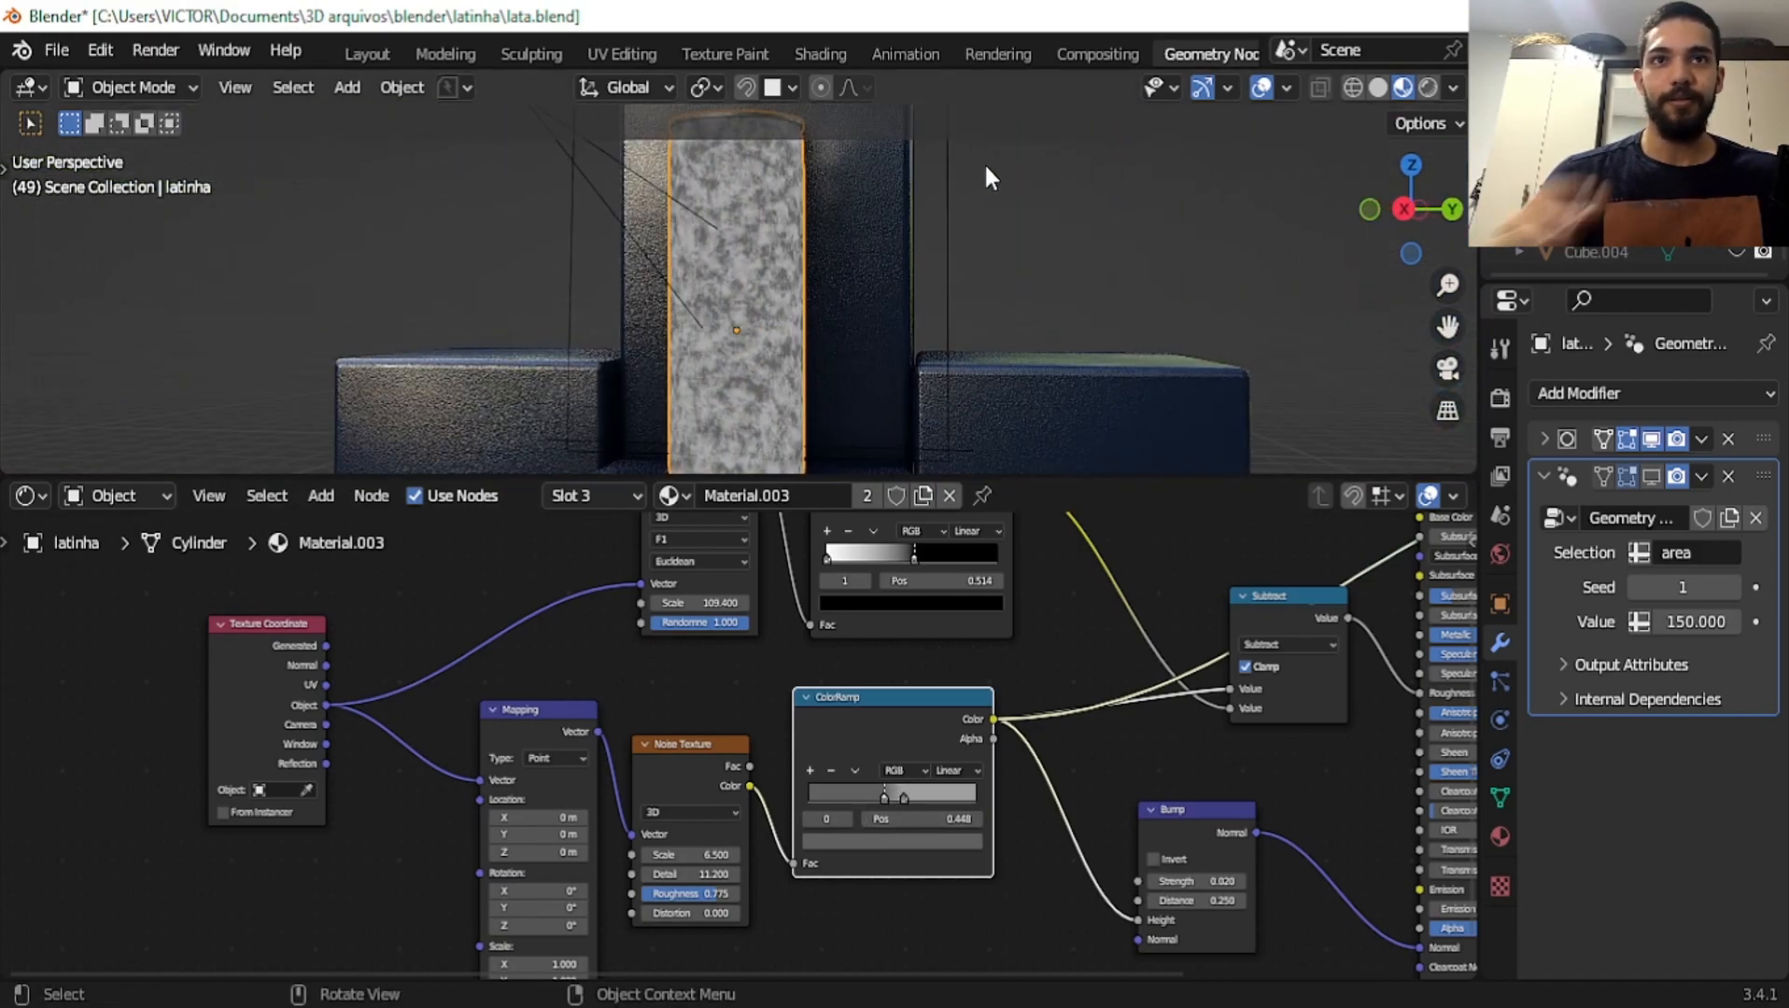
Preview the Bump node's output on the can and inspect the surface up close
middle_drag(971, 719, 796, 640)
scroll(747, 710, up, 2)
middle_drag(878, 700, 790, 687)
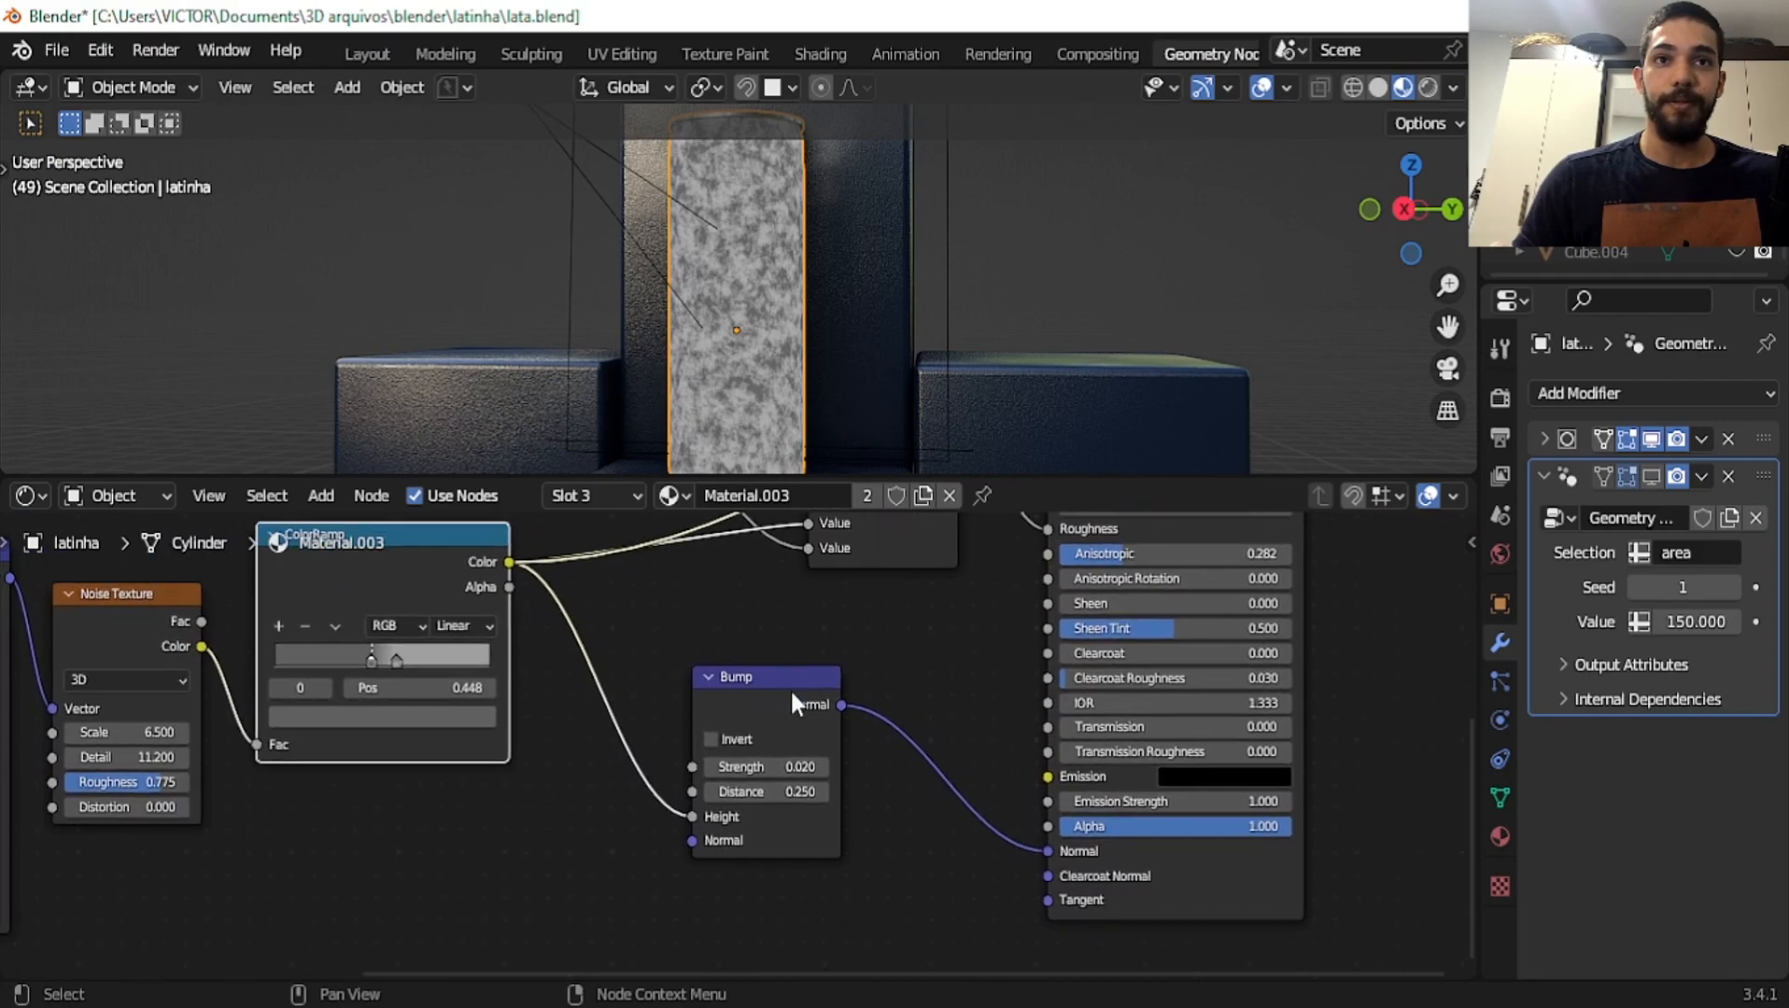
ctrl+shift+click(809, 690)
scroll(751, 353, up, 5)
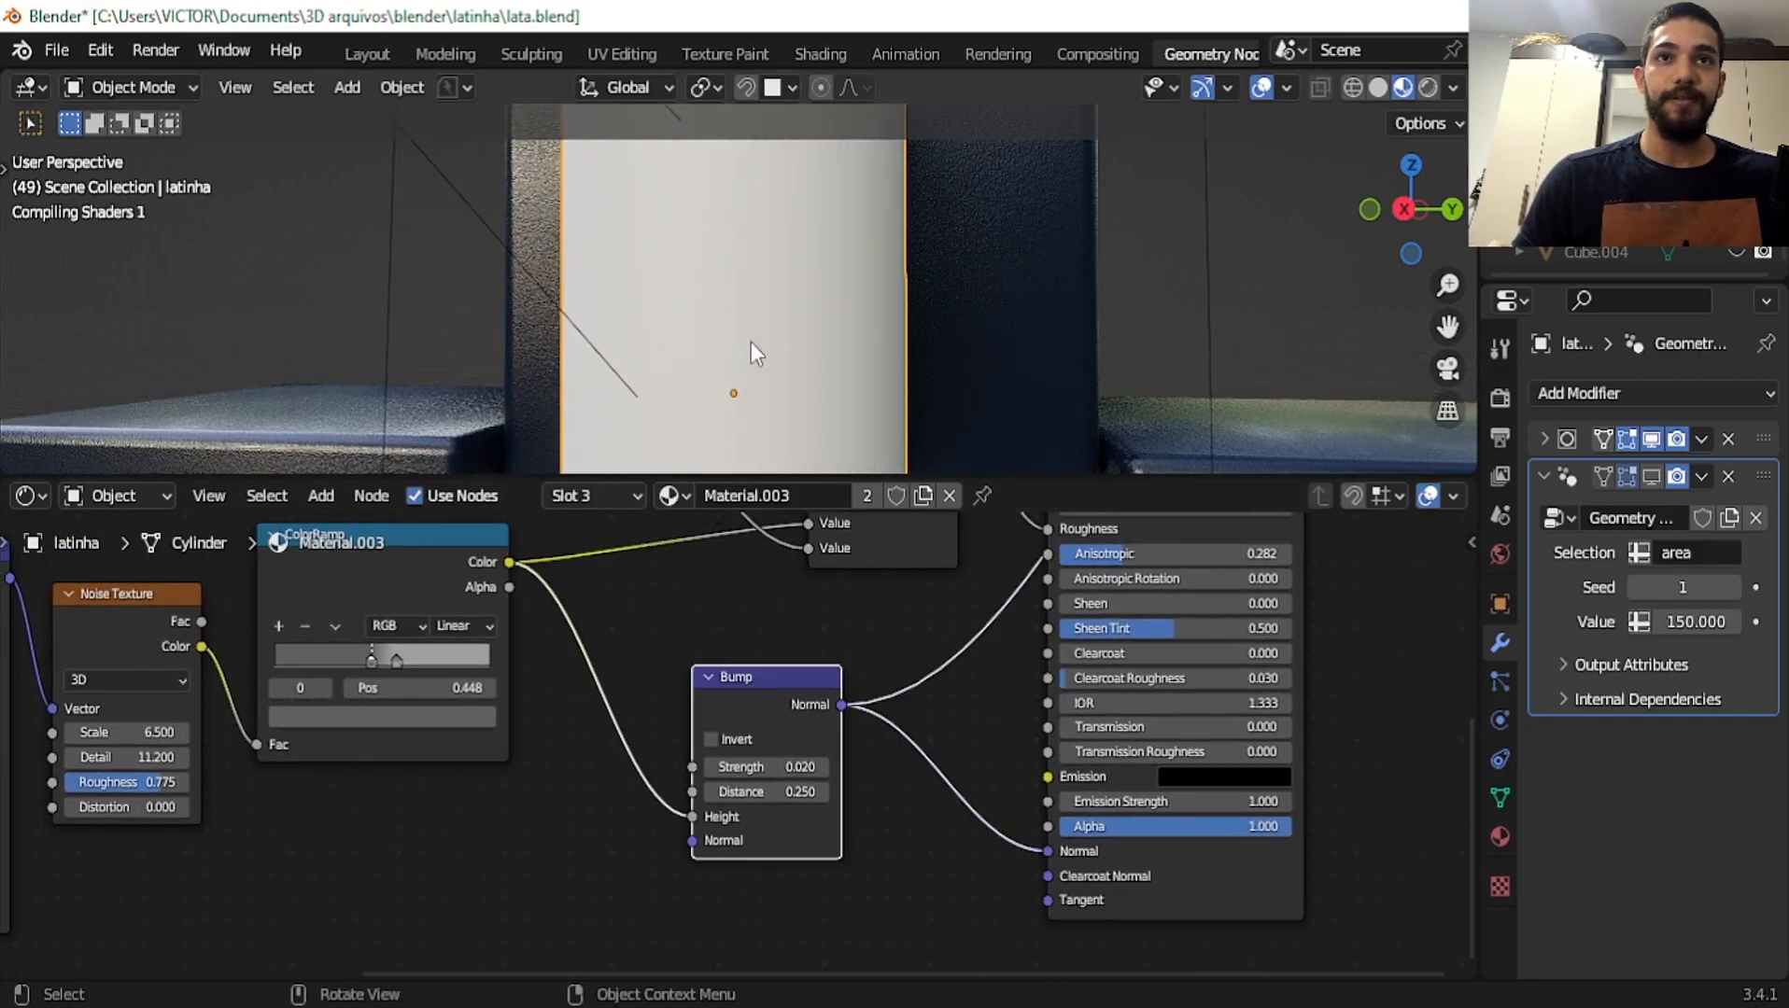
middle_drag(721, 327, 799, 393)
Show the Principled BSDF on the can again and enlarge the viewport around the whole can
scroll(878, 719, down, 3)
shift+scroll(813, 757, up, 3)
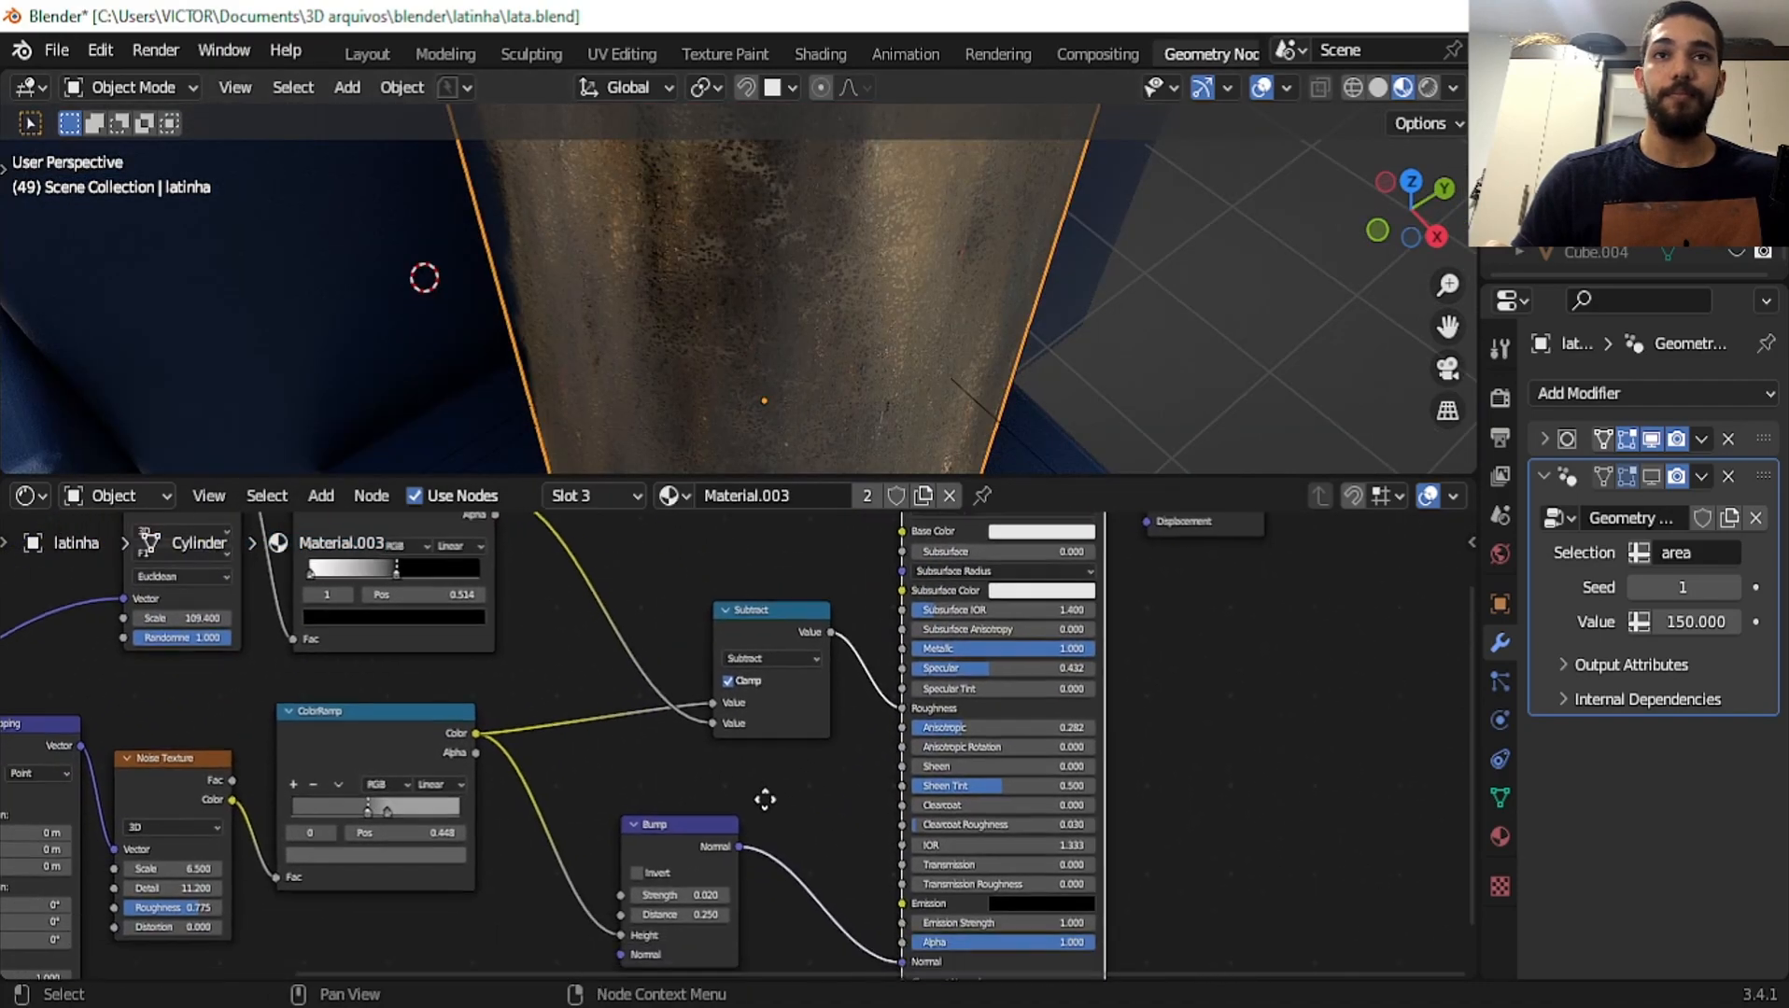
shift+scroll(766, 654, down, 3)
shift+scroll(794, 887, down, 2)
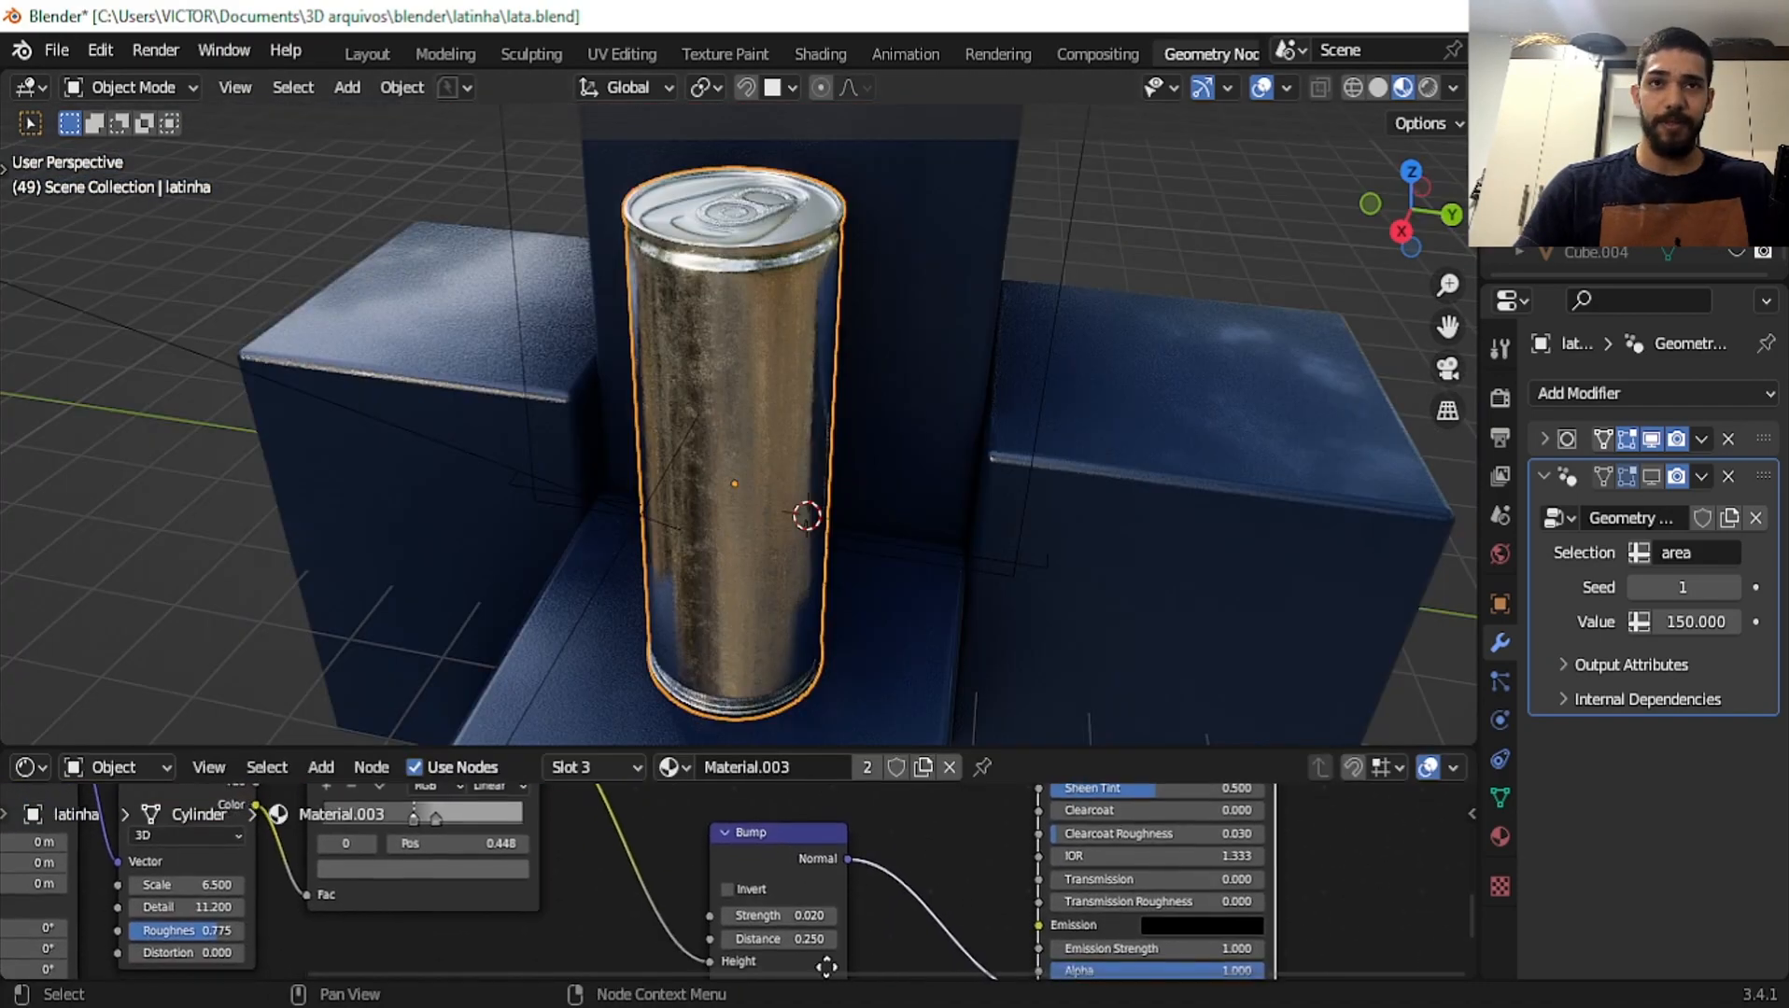
Set the Bump node's Strength to 0.045 and inspect its effect on the can's metal surface
scroll(803, 522, up, 4)
scroll(765, 901, up, 3)
drag(765, 901, 771, 886)
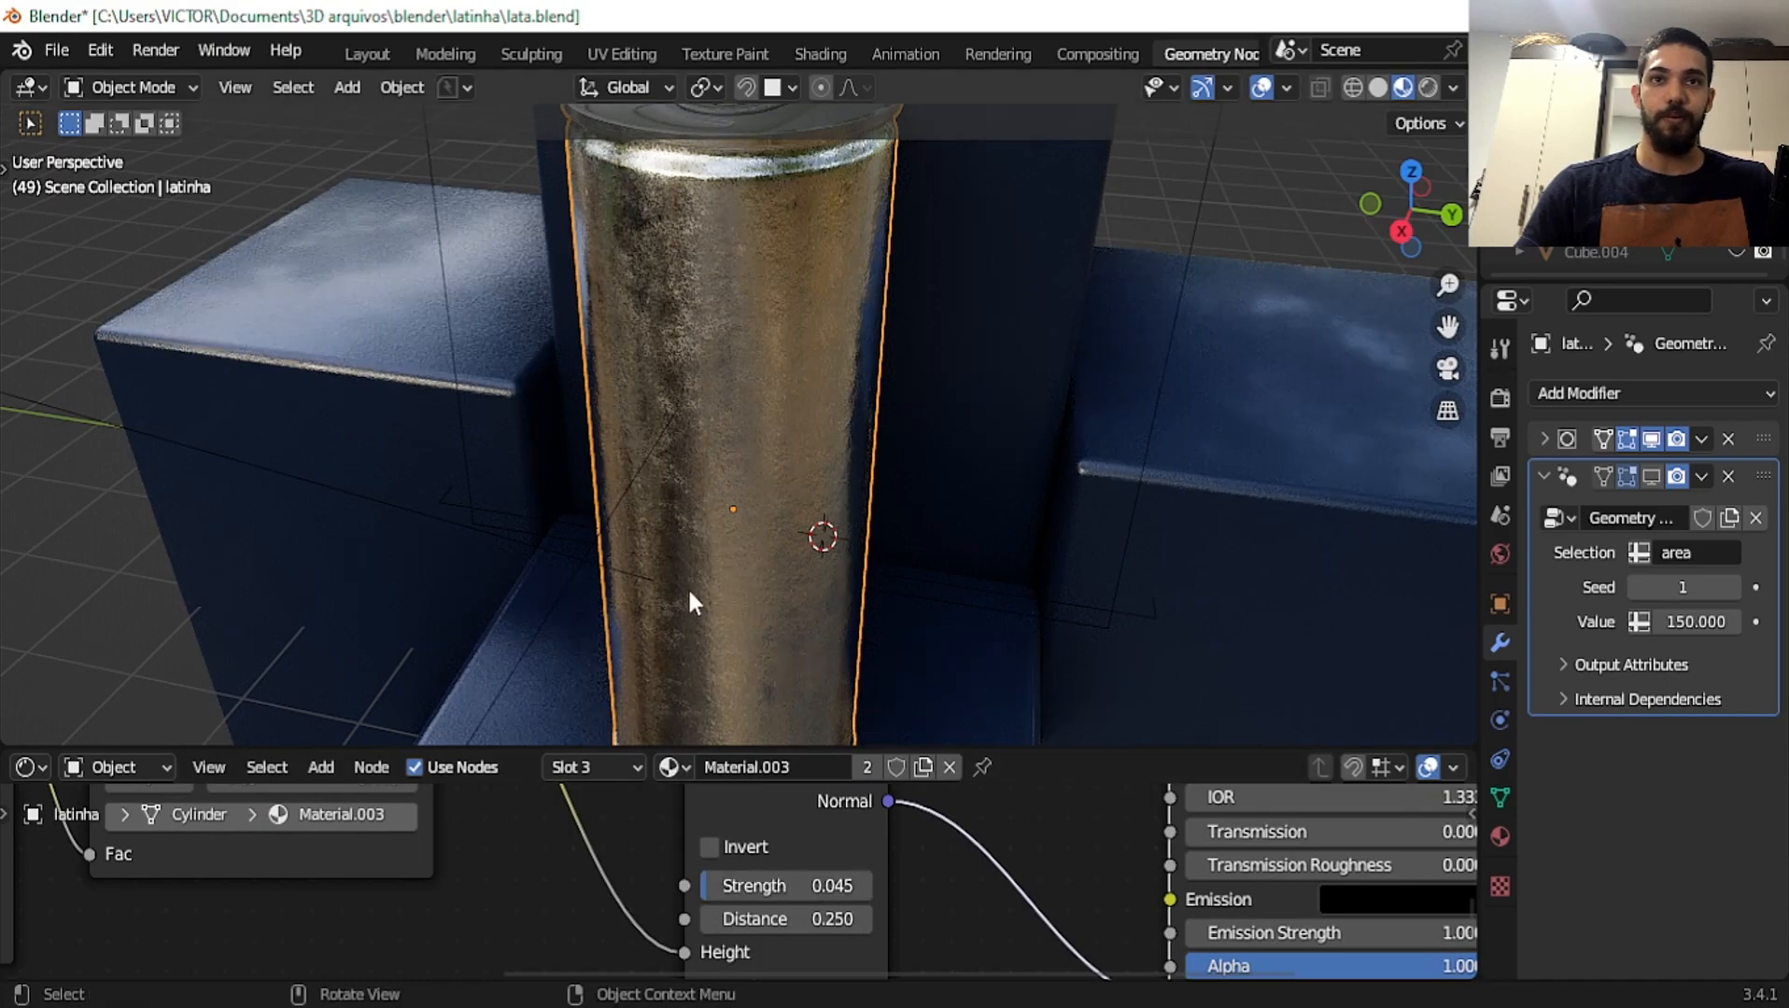
scroll(579, 530, up, 6)
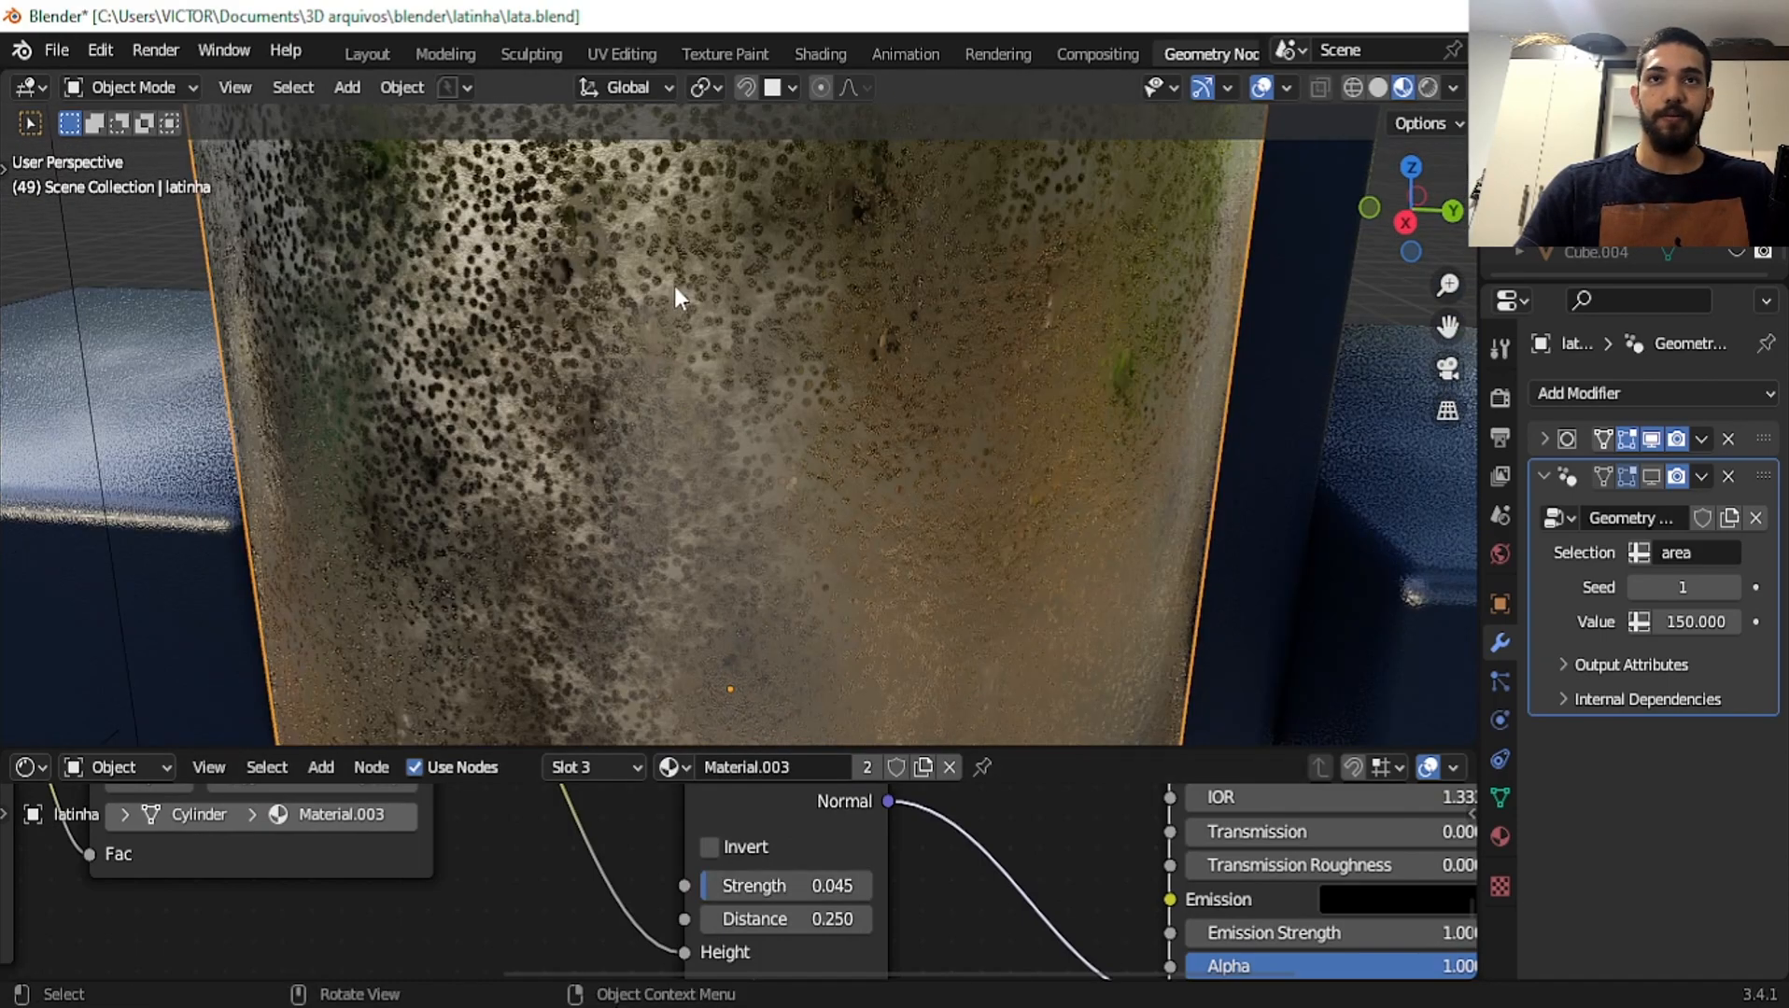
scroll(678, 297, up, 3)
Preview the Voronoi Texture's ColorRamp output on the can
drag(1020, 748, 1001, 352)
middle_drag(317, 430, 428, 559)
scroll(428, 559, up, 2)
scroll(560, 541, down, 3)
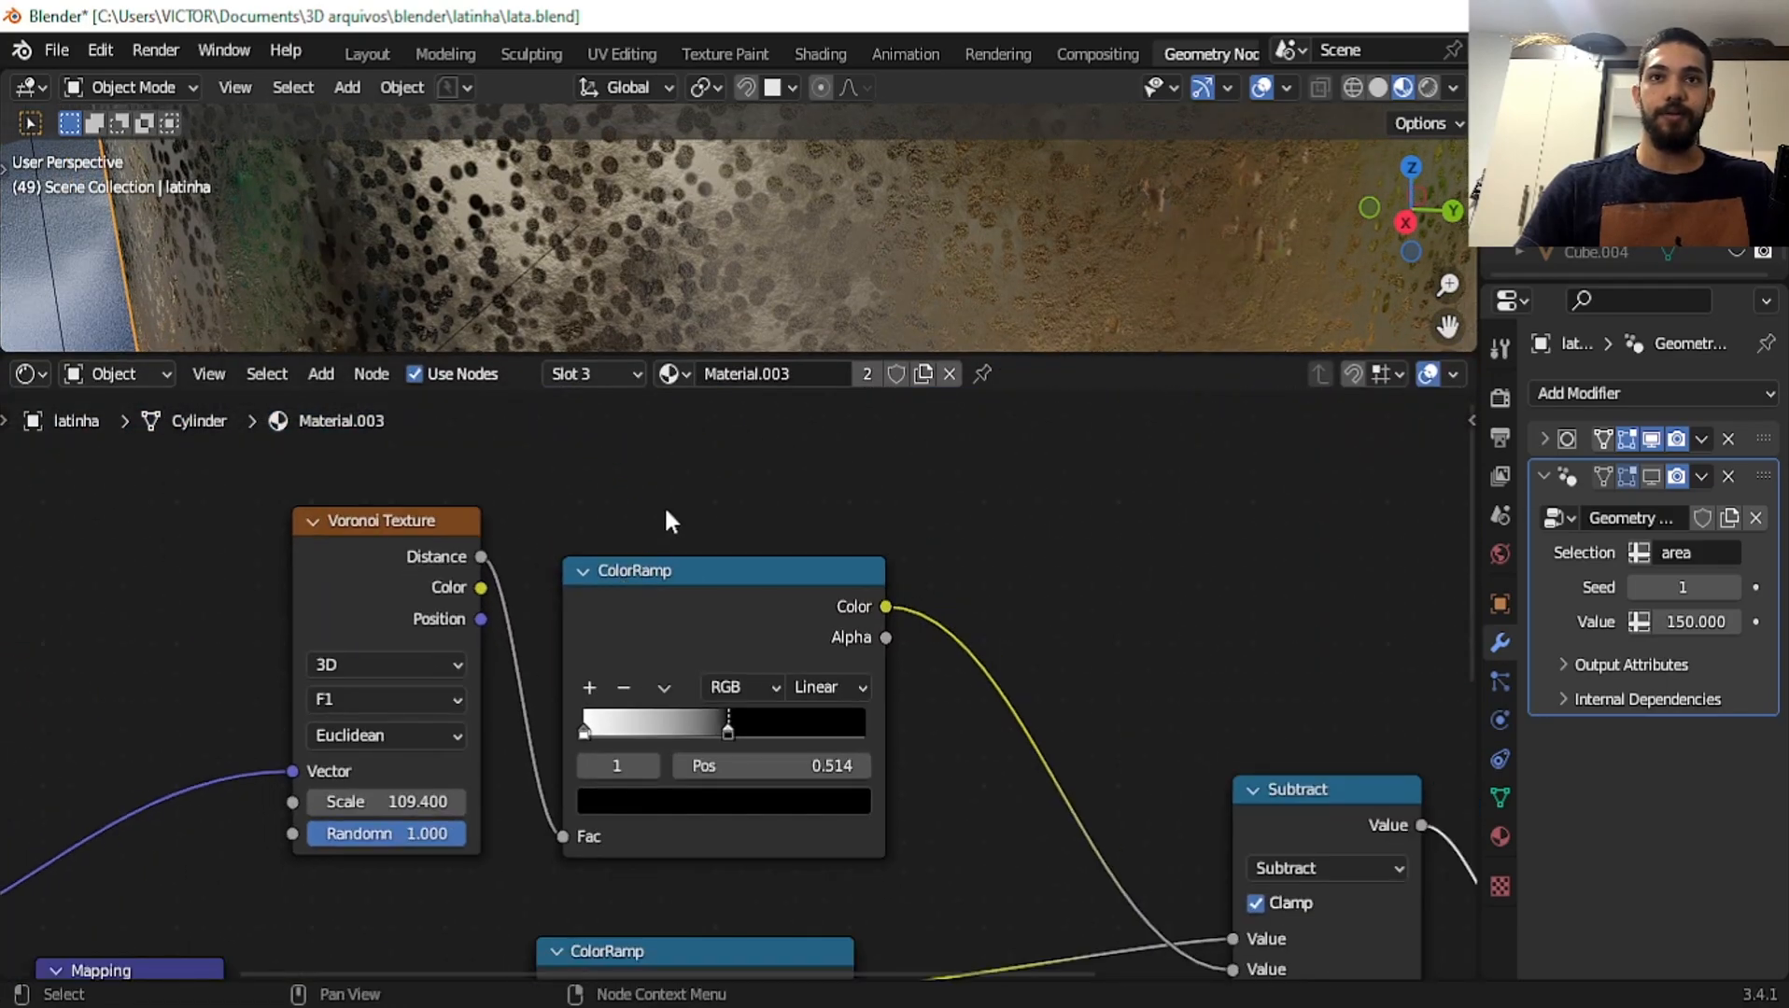
middle_drag(665, 514, 709, 654)
ctrl+shift+click(744, 749)
scroll(829, 248, down, 7)
scroll(838, 241, up, 1)
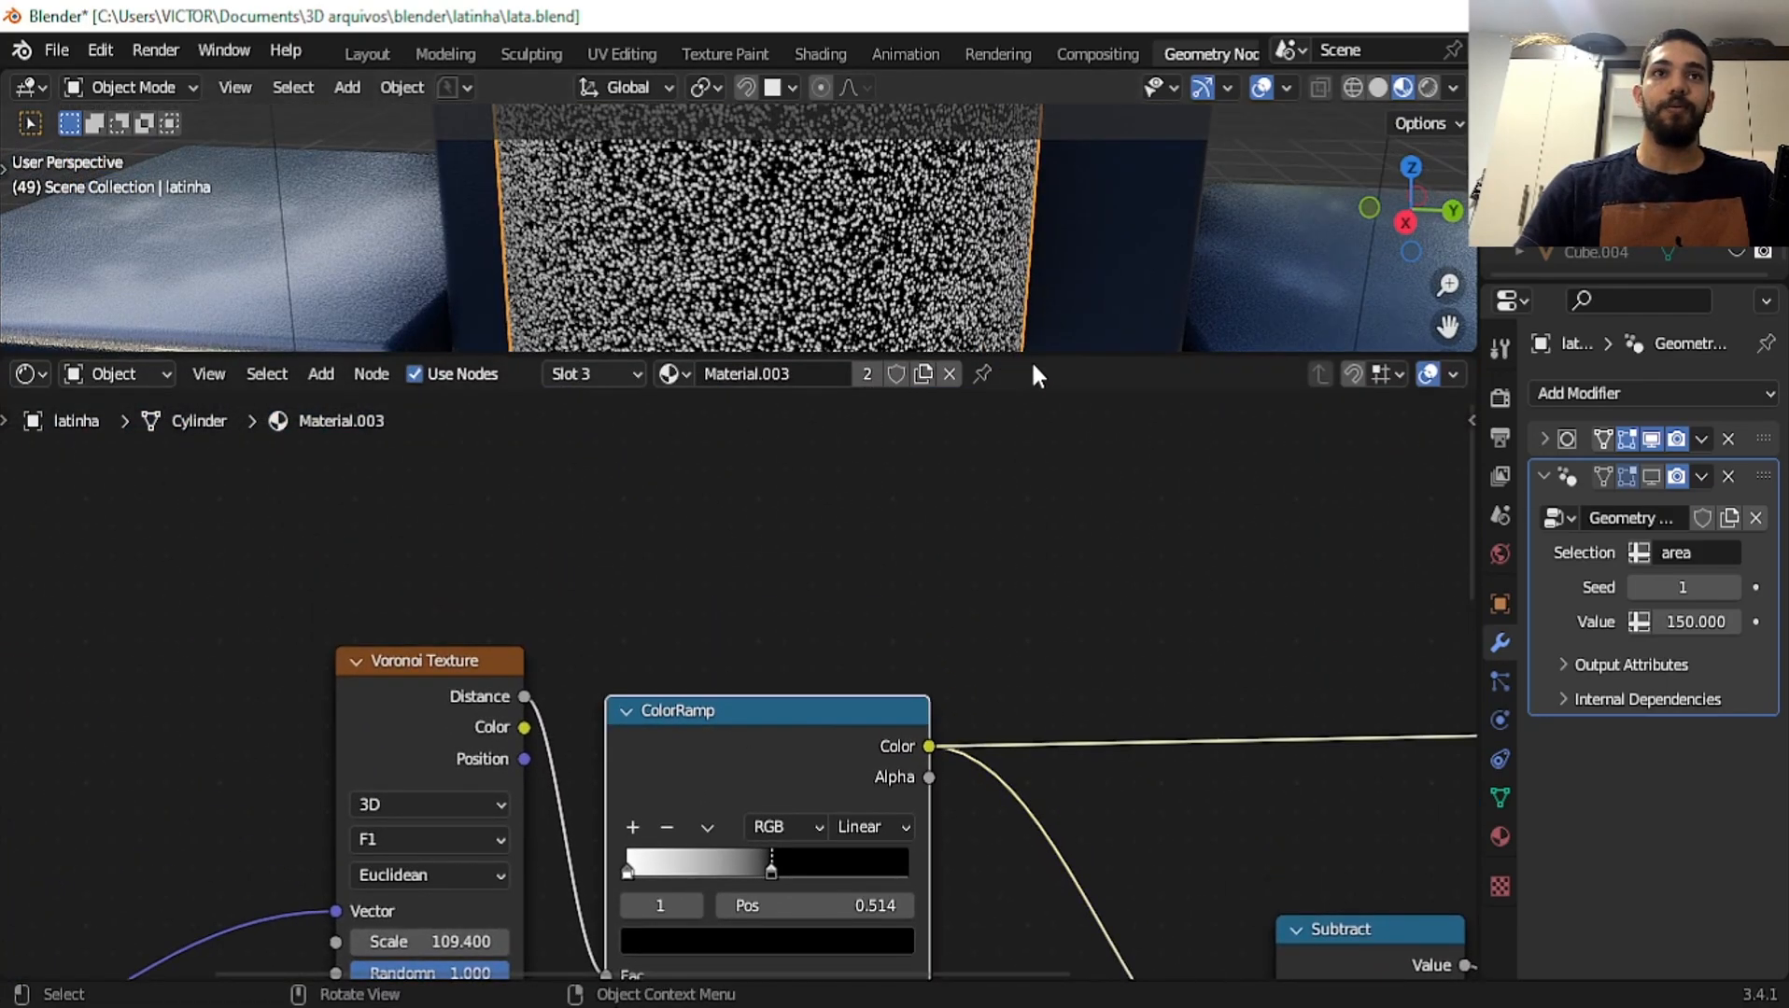
Enlarge the viewport and inspect the black-and-white Voronoi speckle pattern around the can
drag(1042, 358, 1063, 794)
scroll(854, 560, up, 3)
middle_drag(854, 559, 948, 479)
scroll(707, 435, down, 5)
scroll(948, 479, down, 5)
middle_drag(939, 688, 770, 539)
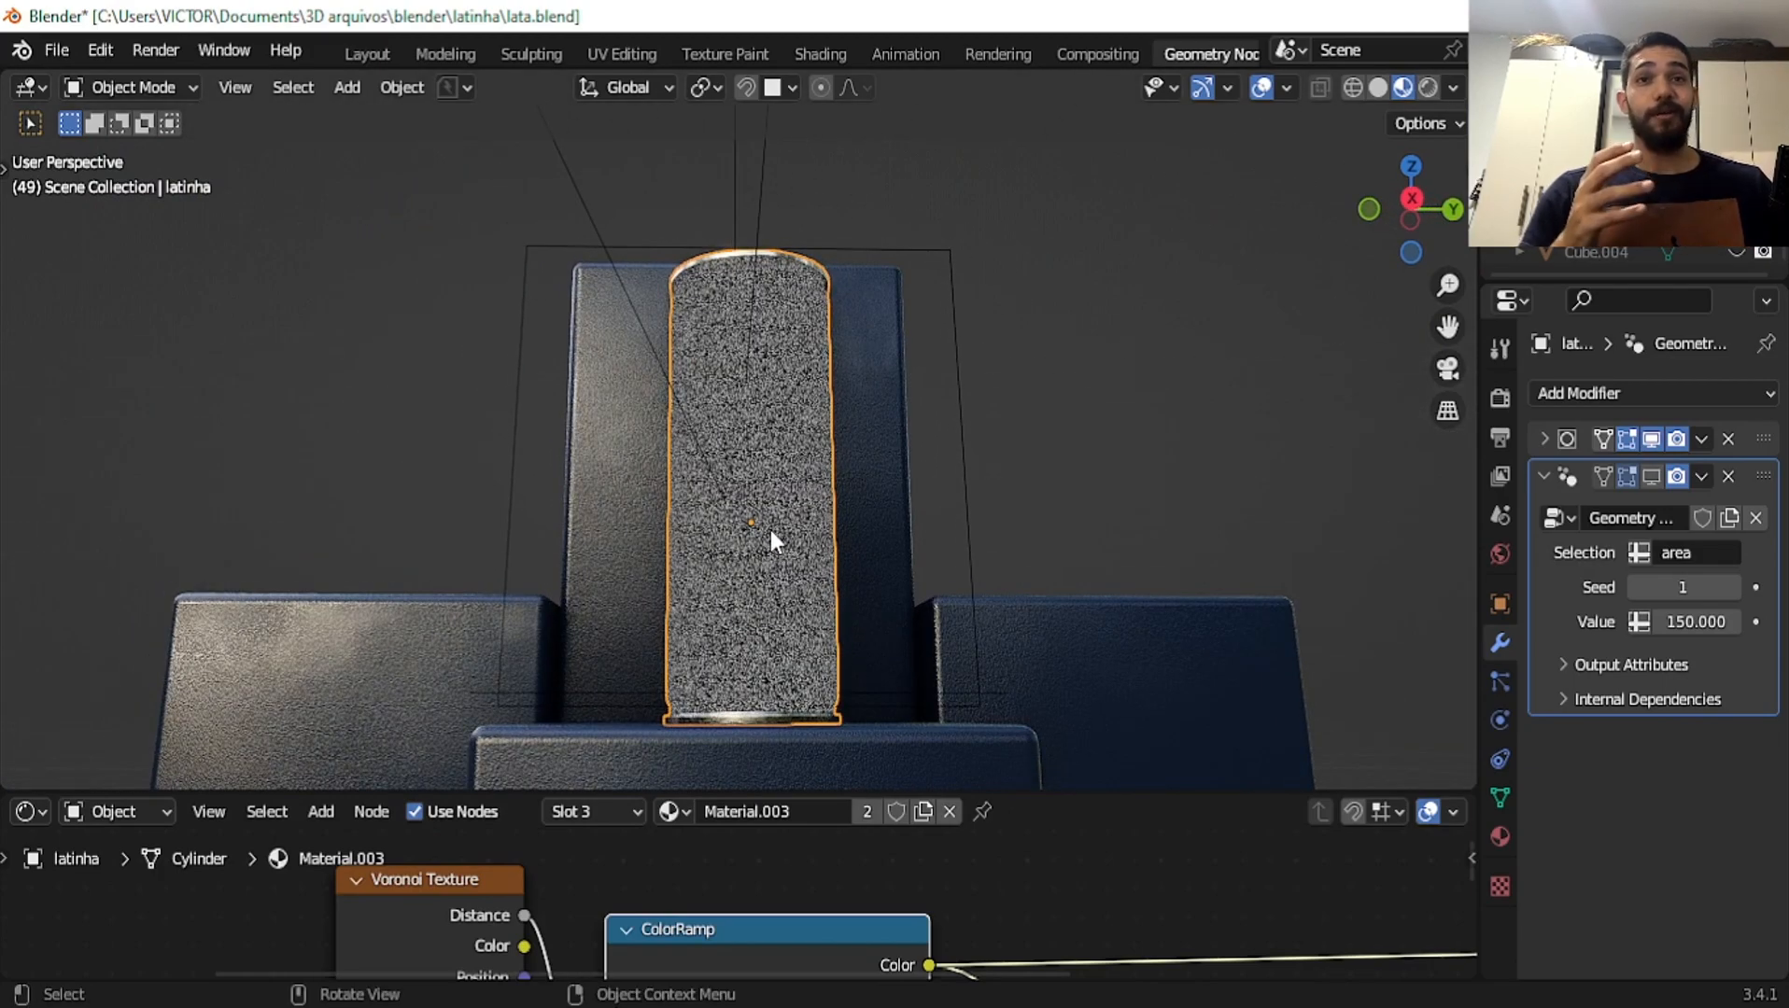
middle_drag(882, 492, 818, 500)
scroll(882, 523, up, 5)
scroll(891, 646, down, 2)
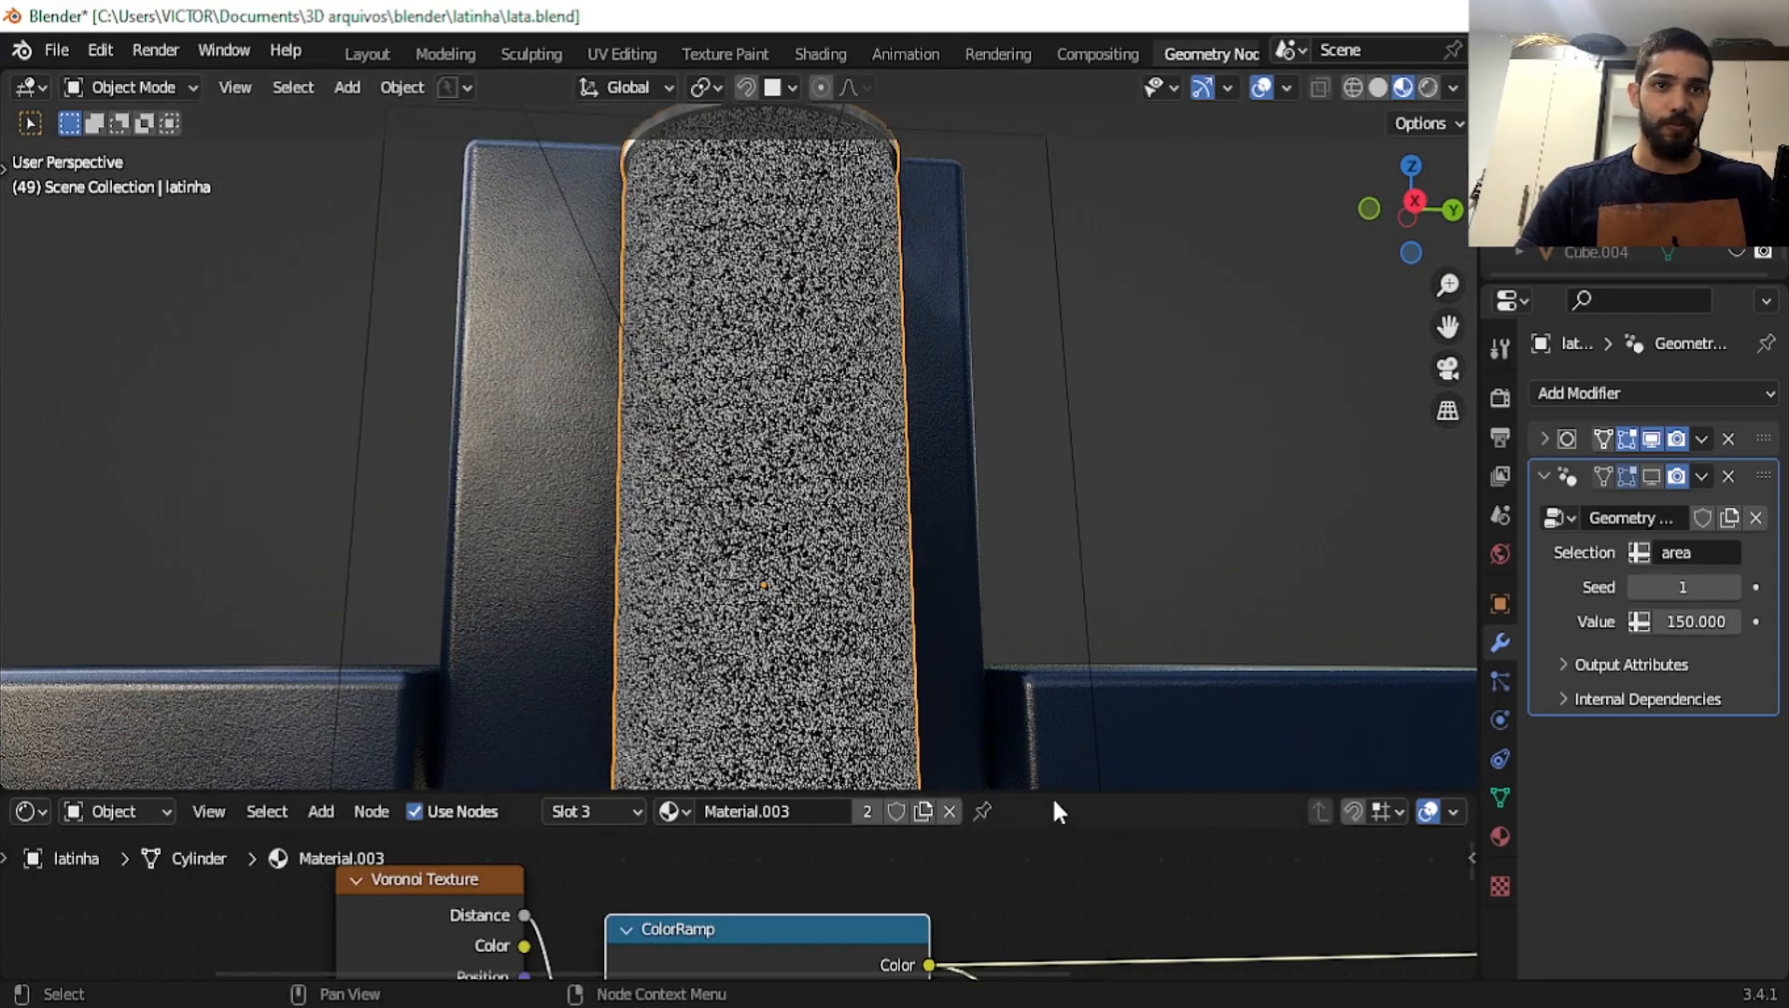
Enlarge the node editor and examine the Voronoi Texture's ColorRamp alongside the speckle preview on the can
drag(1056, 741, 1056, 448)
scroll(943, 828, down, 3)
scroll(898, 787, up, 5)
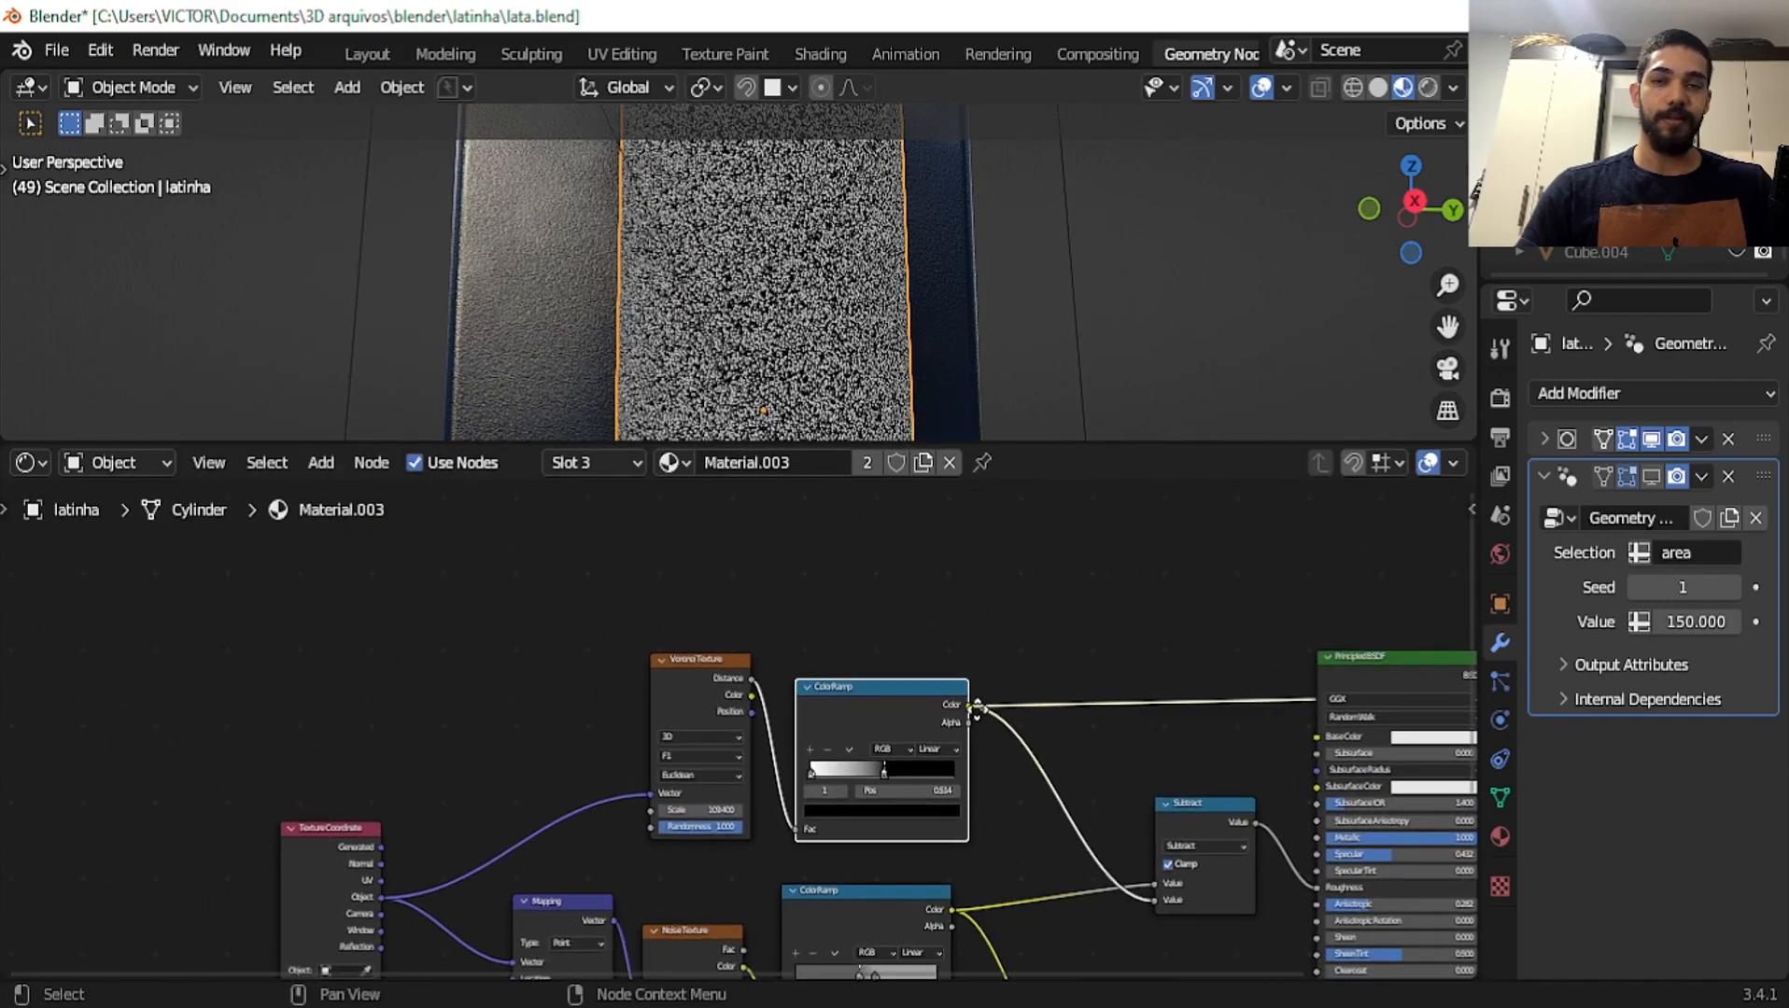
scroll(1041, 686, down, 1)
middle_drag(1111, 670, 843, 703)
scroll(849, 376, down, 3)
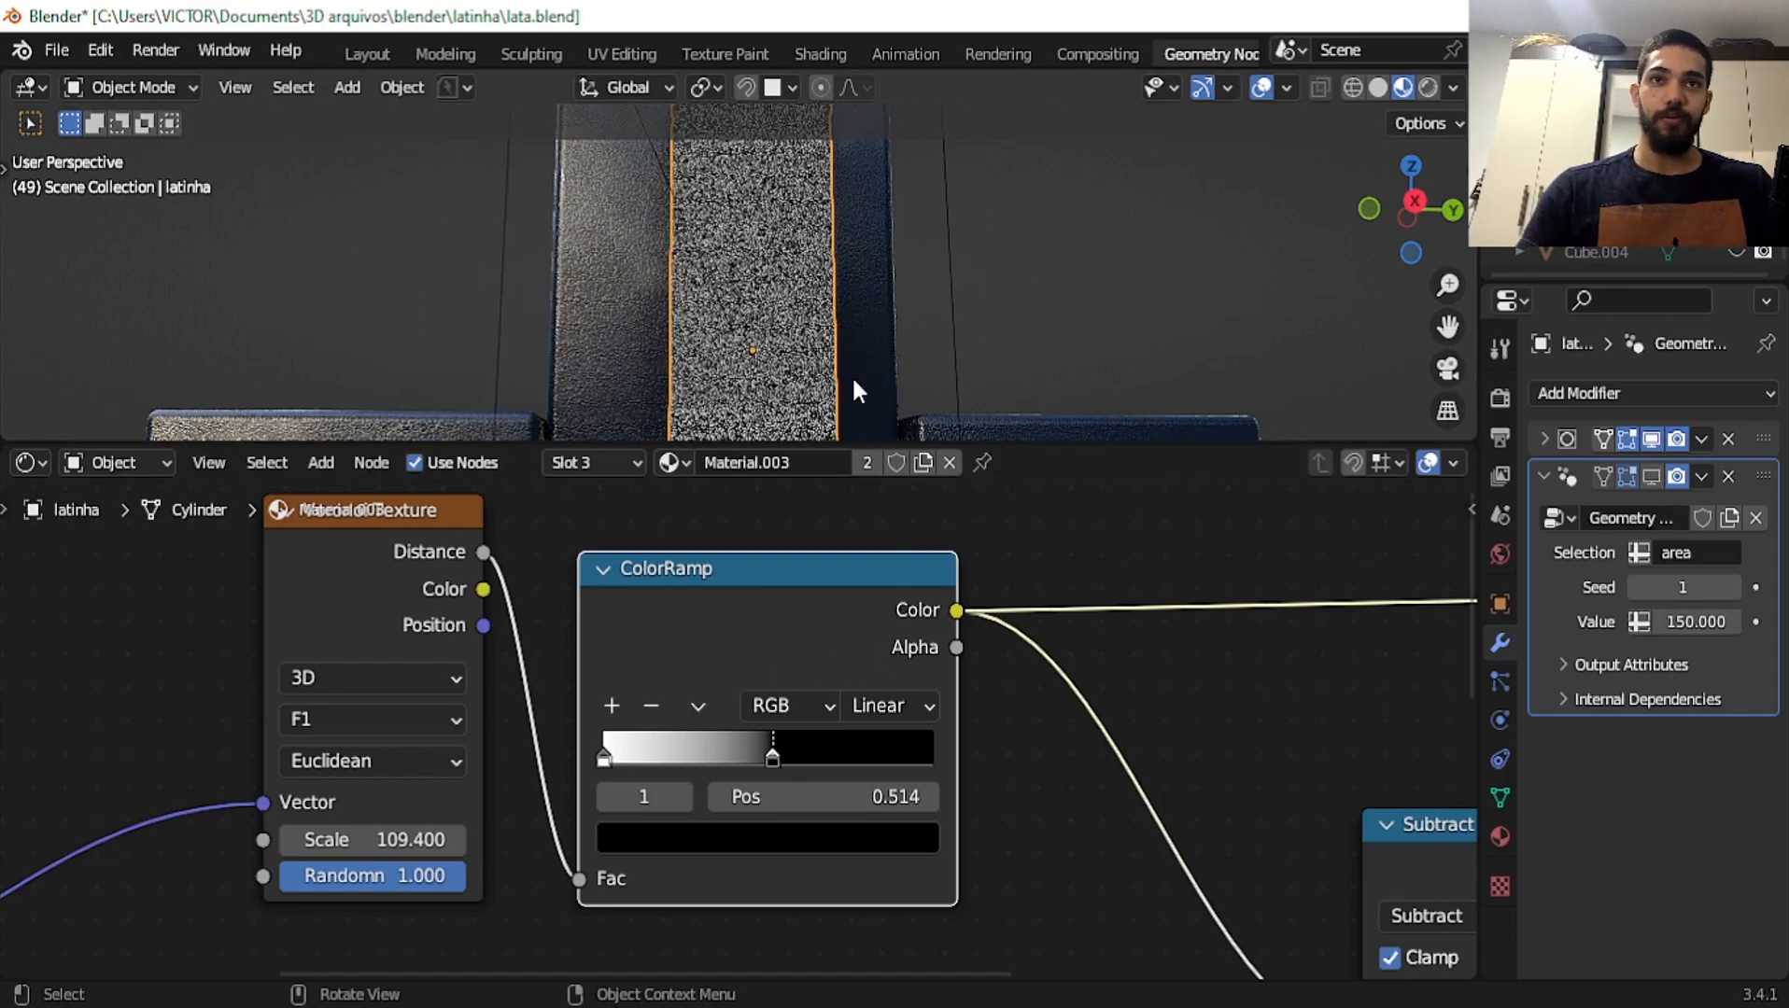
scroll(941, 598, down, 1)
middle_drag(943, 602, 717, 710)
scroll(856, 374, down, 2)
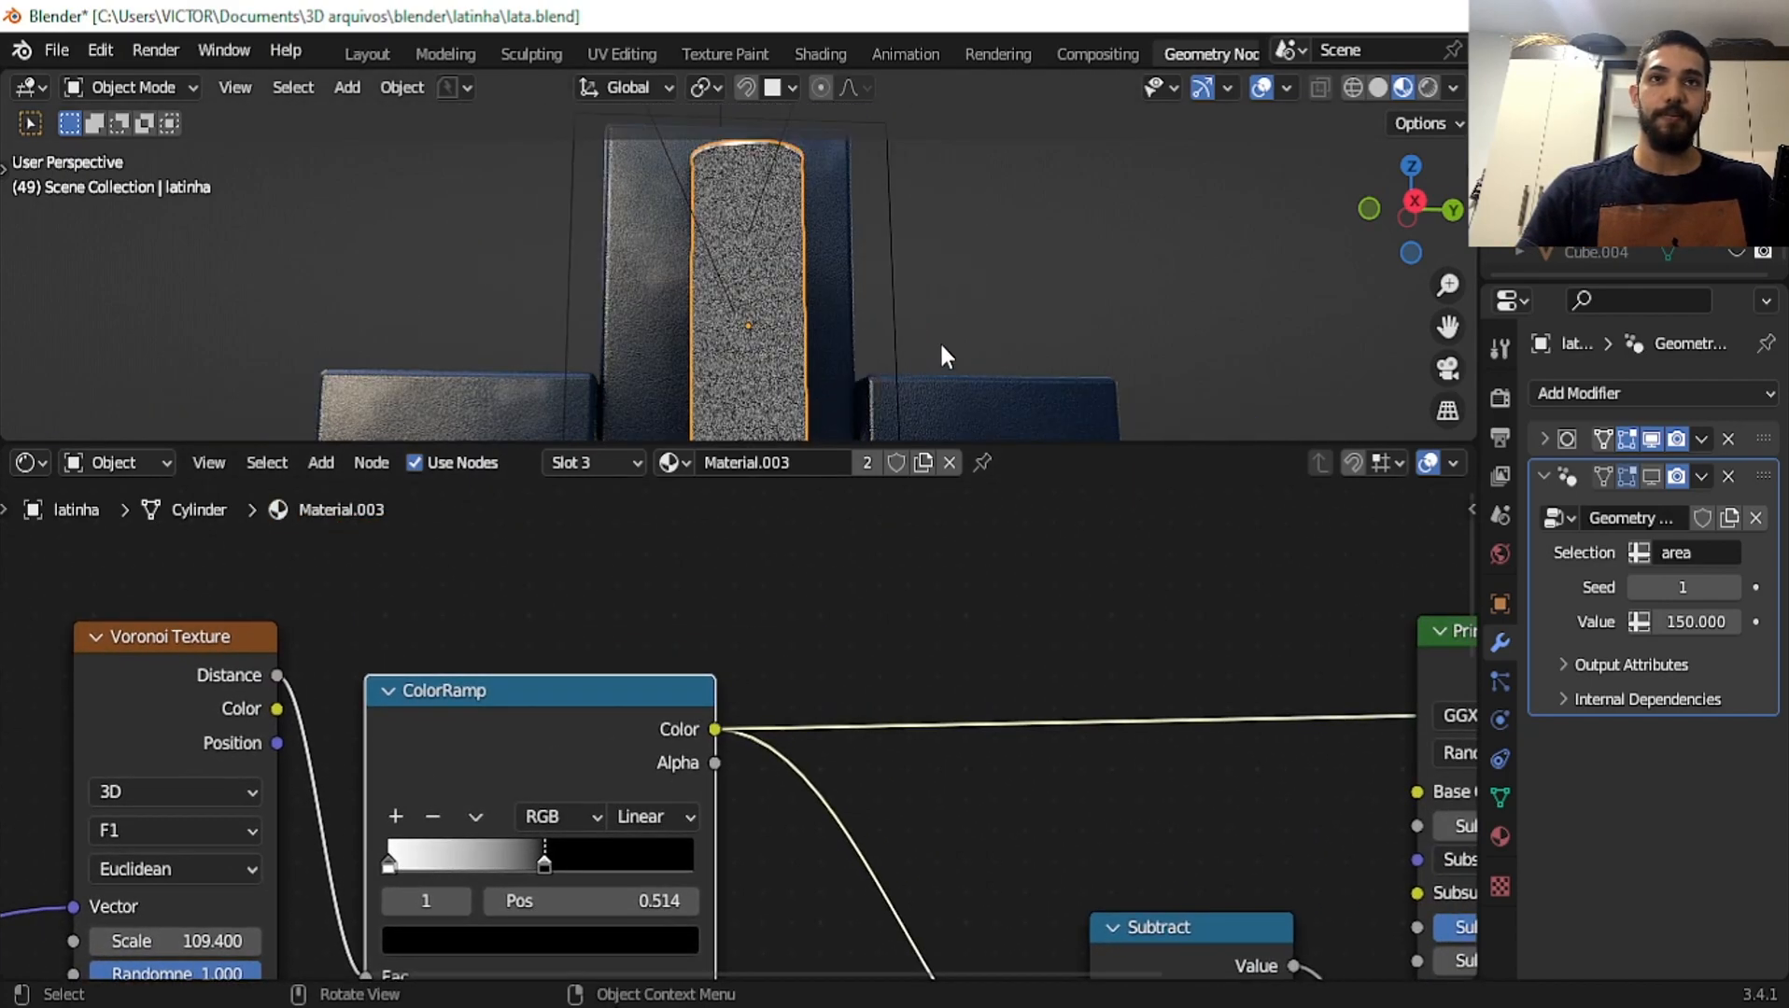
Set the black stop of the Voronoi Texture's ColorRamp to position 0.468 and inspect the speckles on the can
scroll(691, 626, up, 2)
scroll(757, 377, up, 5)
drag(509, 861, 570, 868)
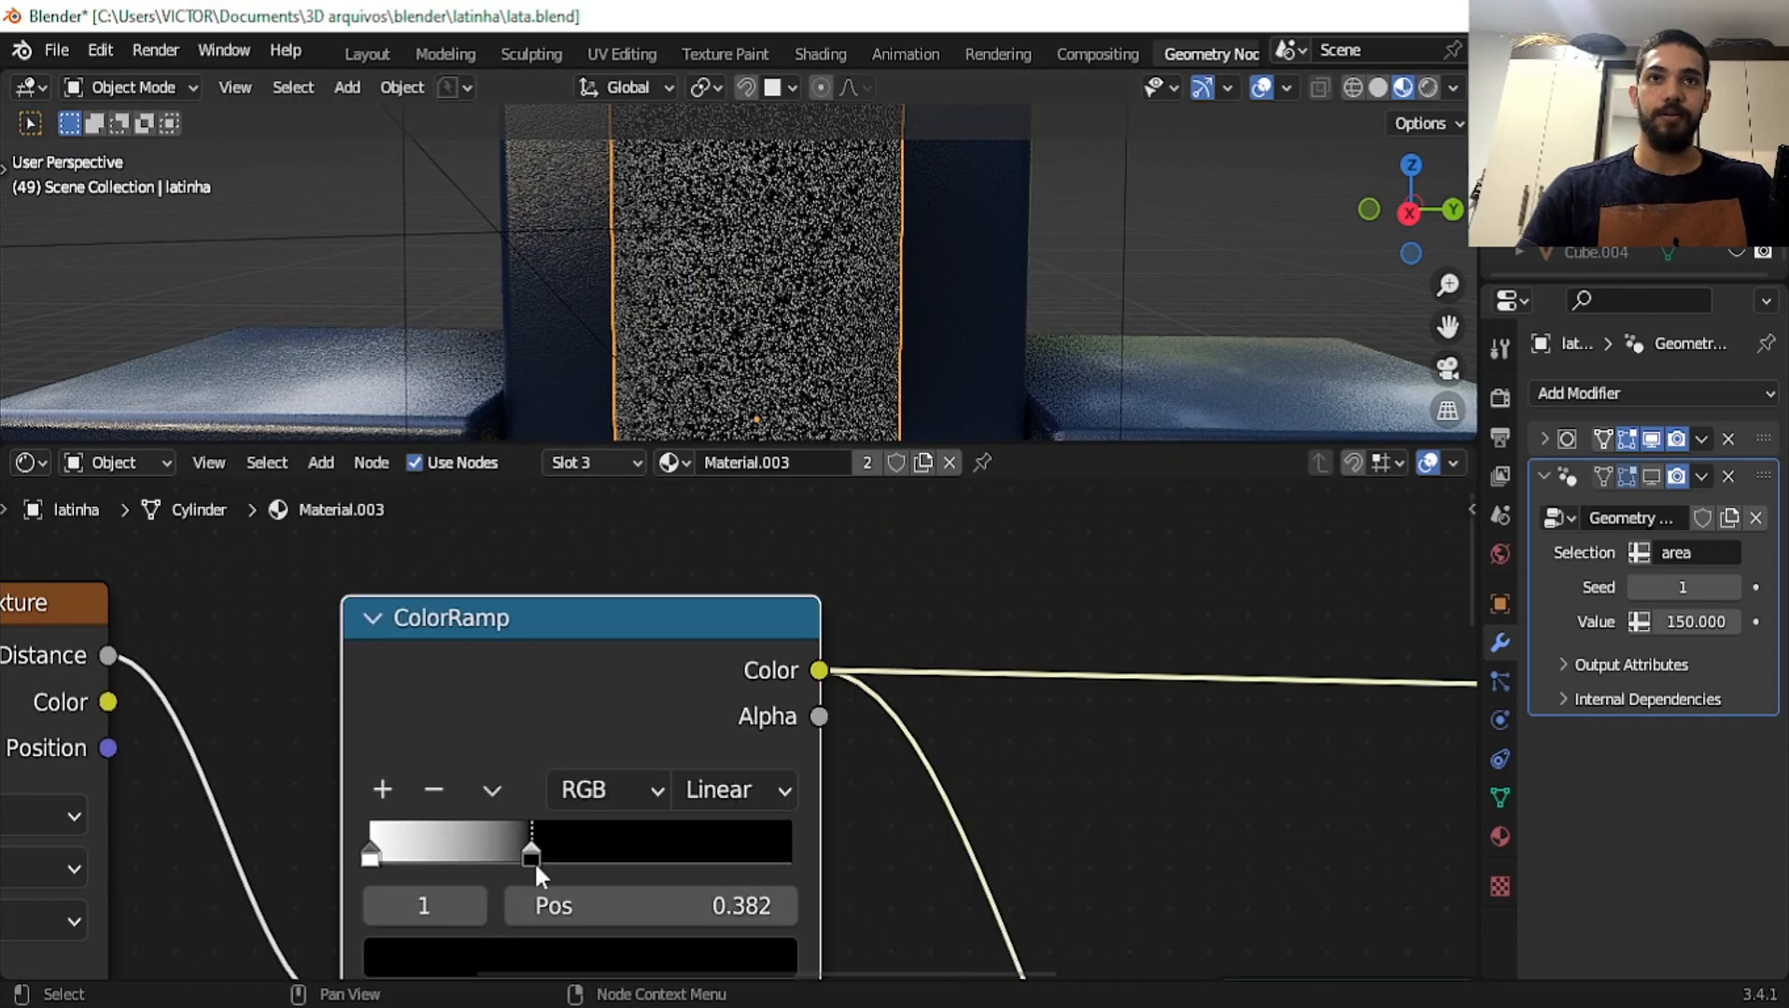
scroll(909, 363, down, 5)
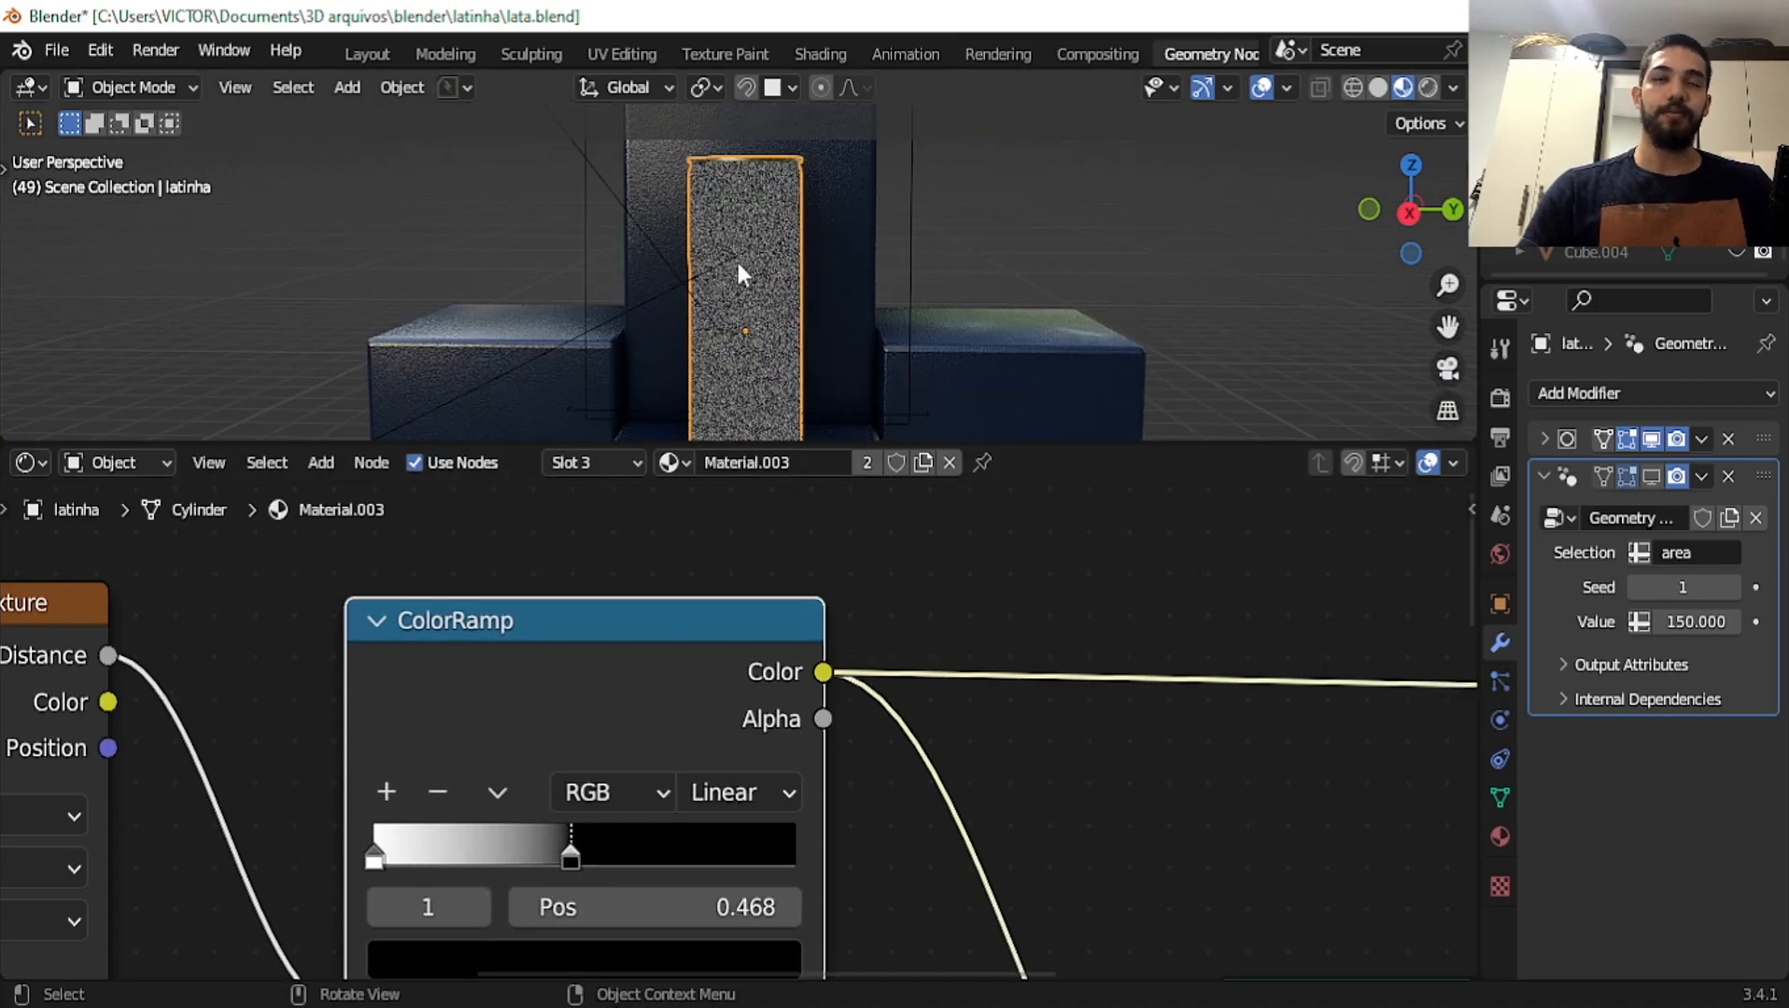
scroll(866, 261, up, 3)
middle_drag(866, 262, 830, 210)
scroll(1077, 743, down, 3)
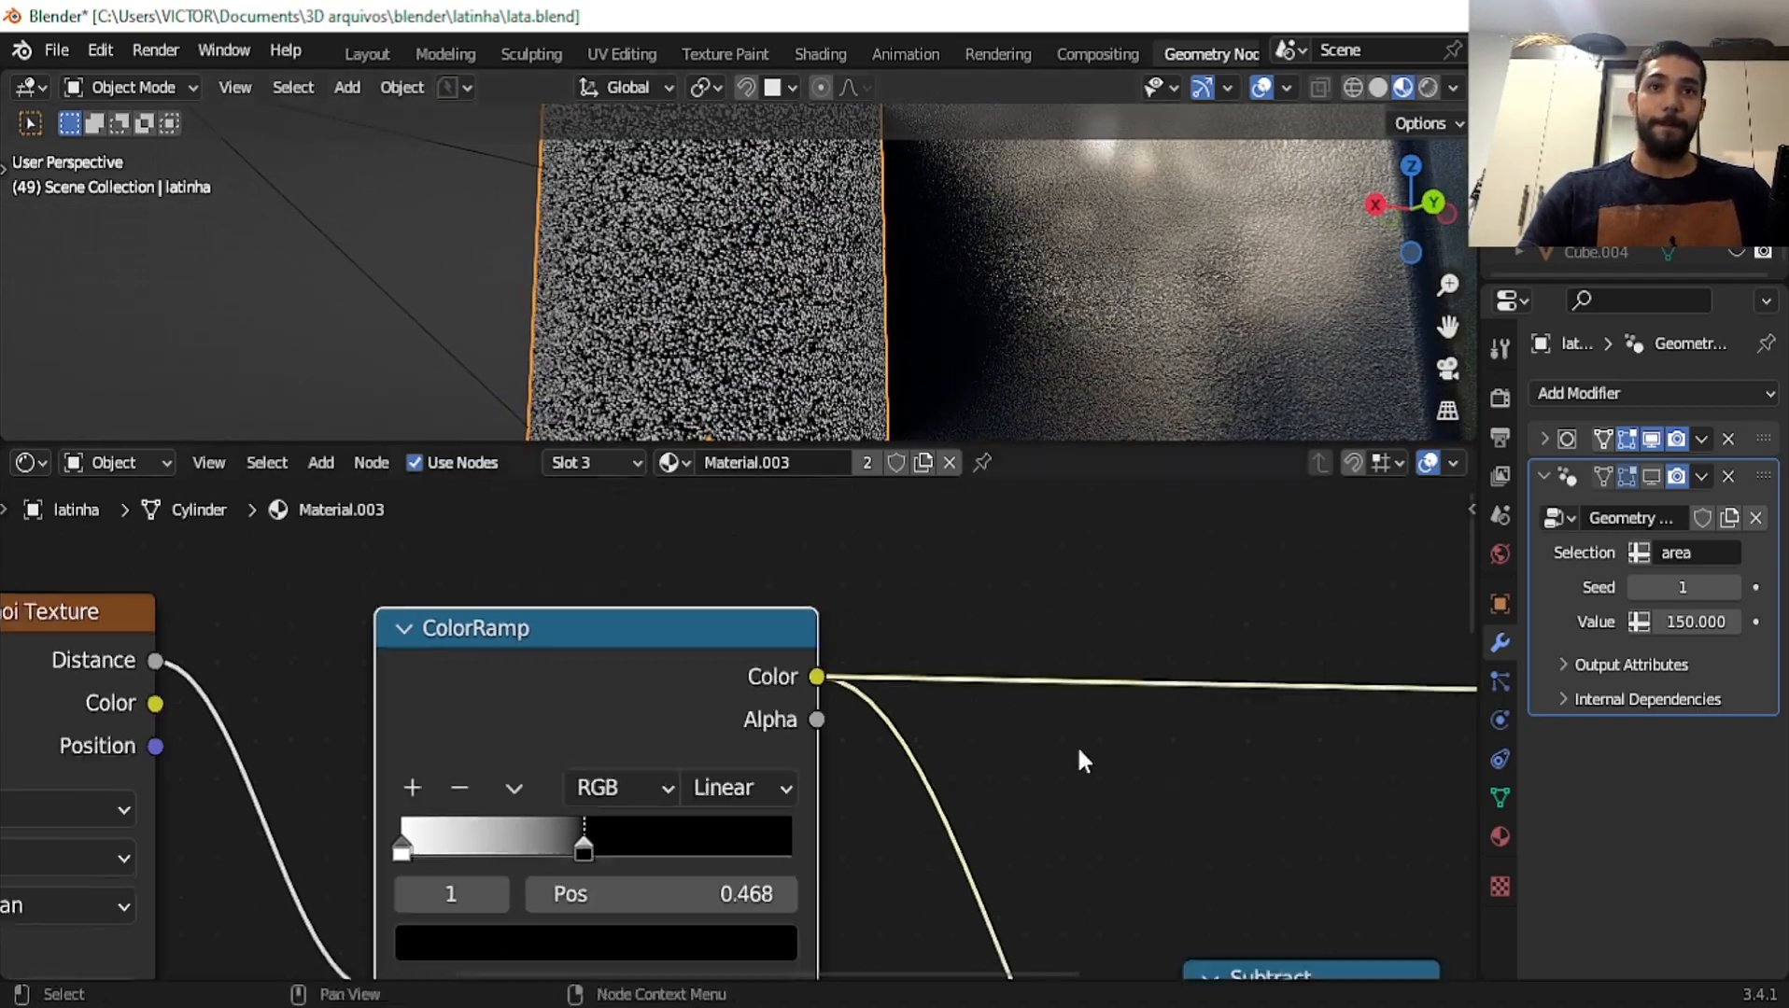
Examine the Subtract node feeding Roughness and restore the Principled BSDF as the output shown on the can
scroll(839, 646, up, 2)
middle_drag(958, 671, 785, 630)
scroll(758, 345, up, 3)
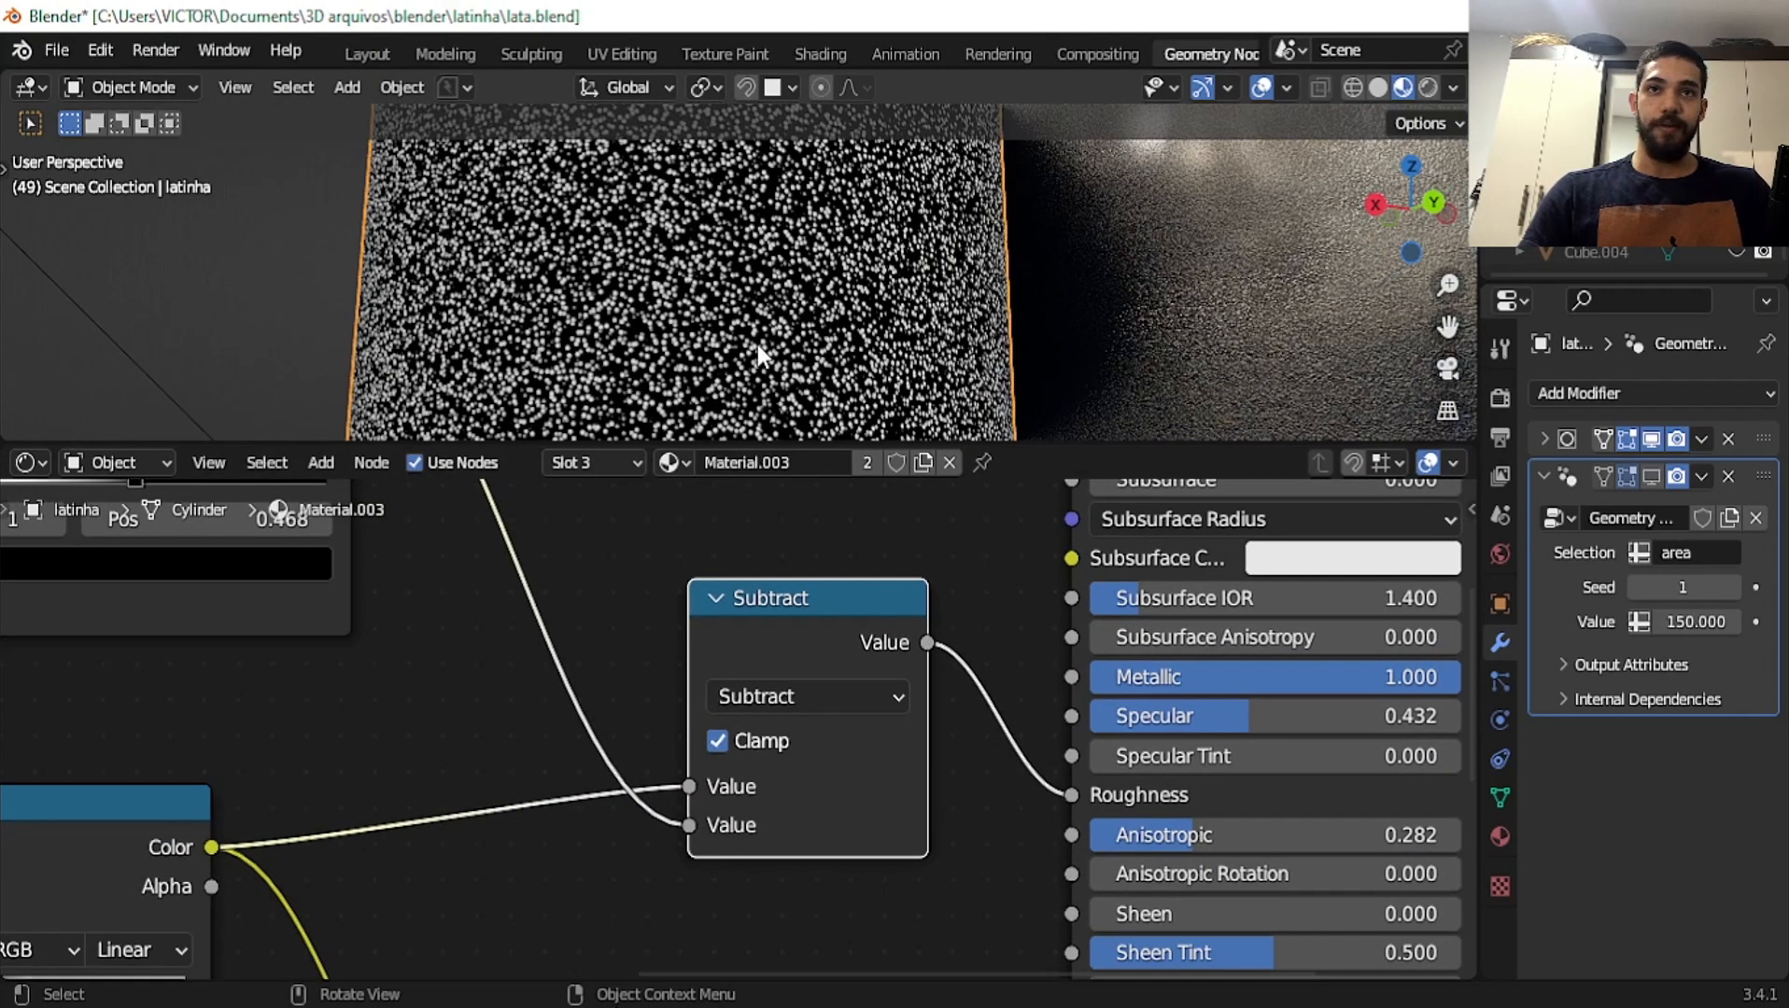
scroll(758, 345, up, 2)
middle_drag(683, 655, 370, 900)
scroll(764, 644, down, 1)
ctrl+shift+click(788, 629)
Inspect close up how the Voronoi speckles vary the roughness of the can's metal surface
scroll(643, 369, up, 5)
shift+middle_drag(610, 333, 813, 290)
scroll(649, 298, down, 2)
middle_drag(649, 299, 677, 282)
scroll(846, 295, up, 2)
shift+middle_drag(846, 295, 718, 234)
scroll(728, 247, up, 2)
scroll(789, 285, down, 4)
middle_drag(873, 263, 886, 295)
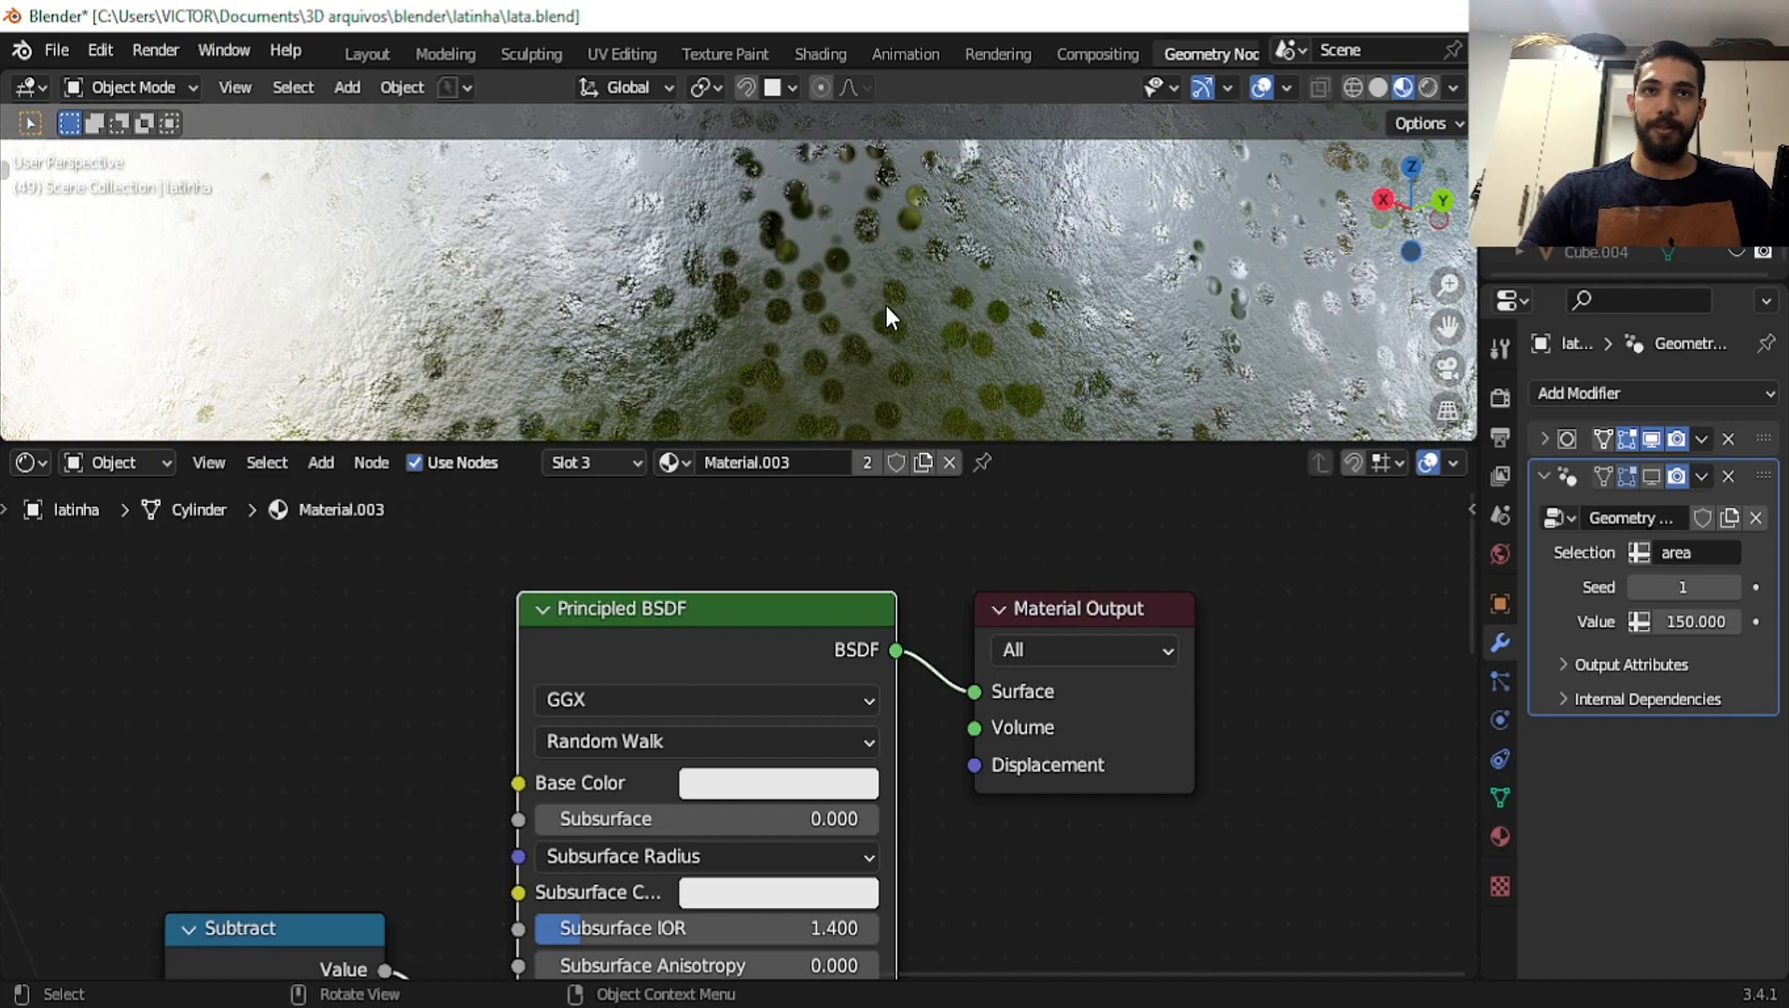
scroll(806, 295, up, 5)
Enlarge the viewport and examine the speckled, bumpy metal surface both close up and from farther away
drag(787, 440, 786, 945)
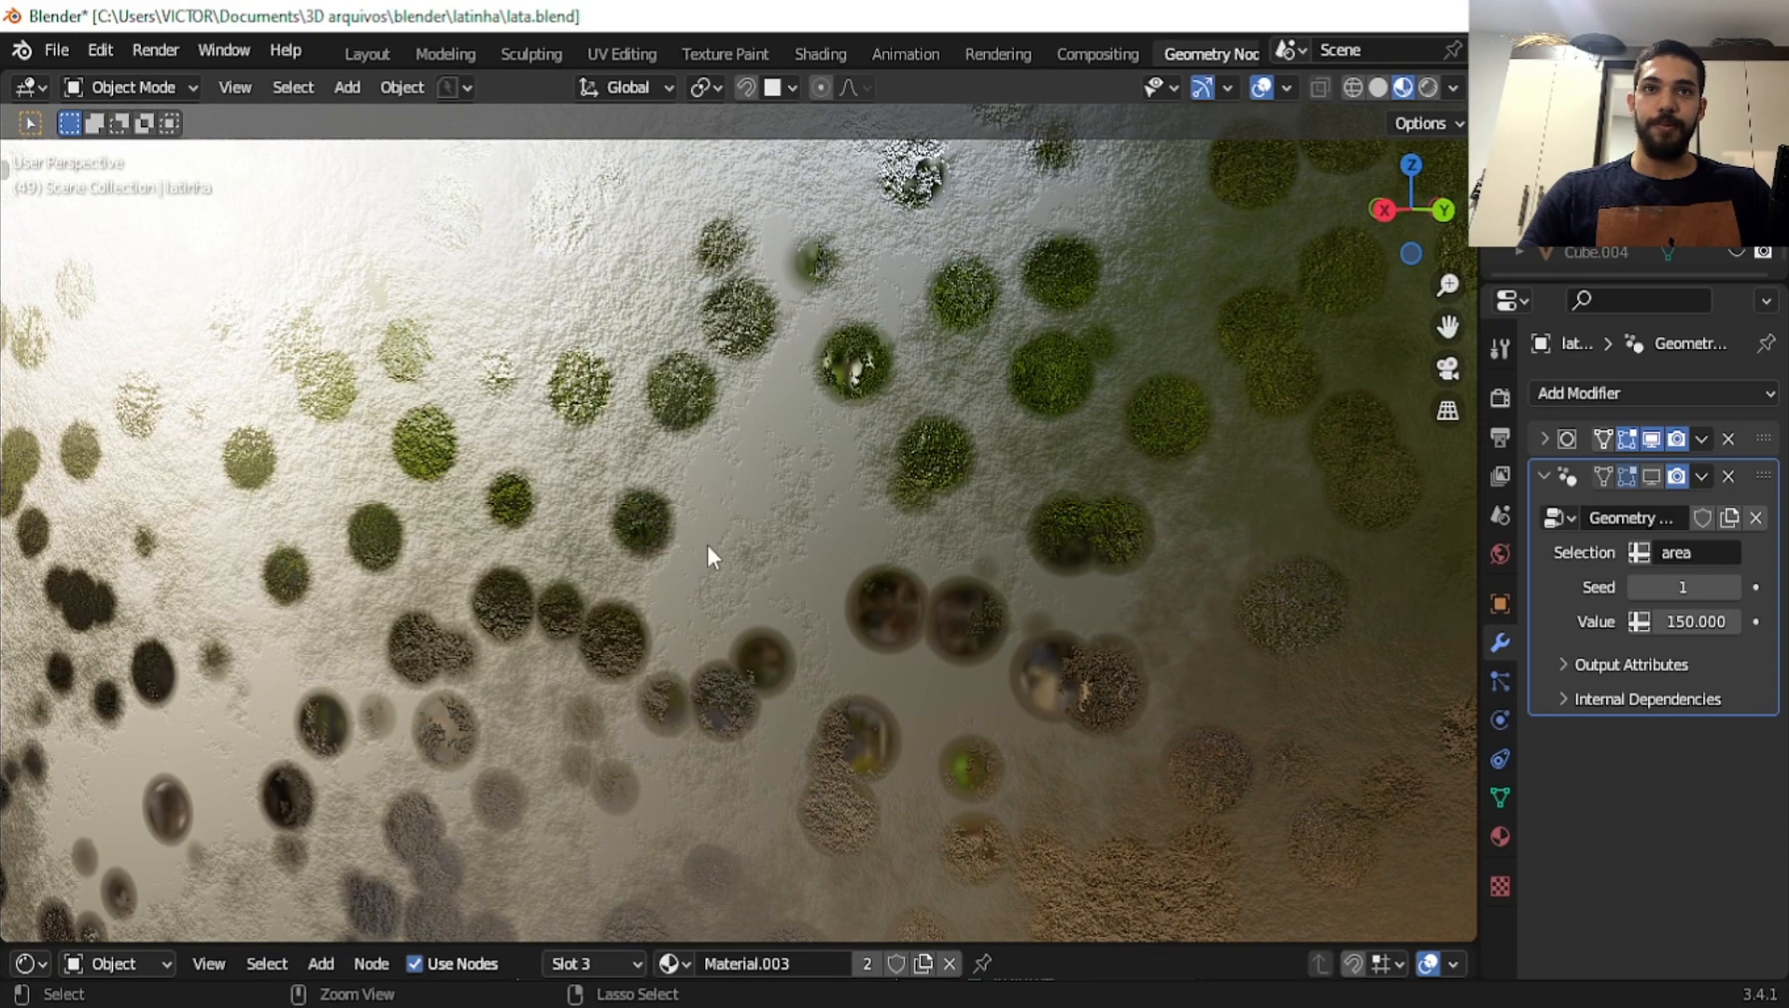
shift+middle_drag(922, 695, 846, 698)
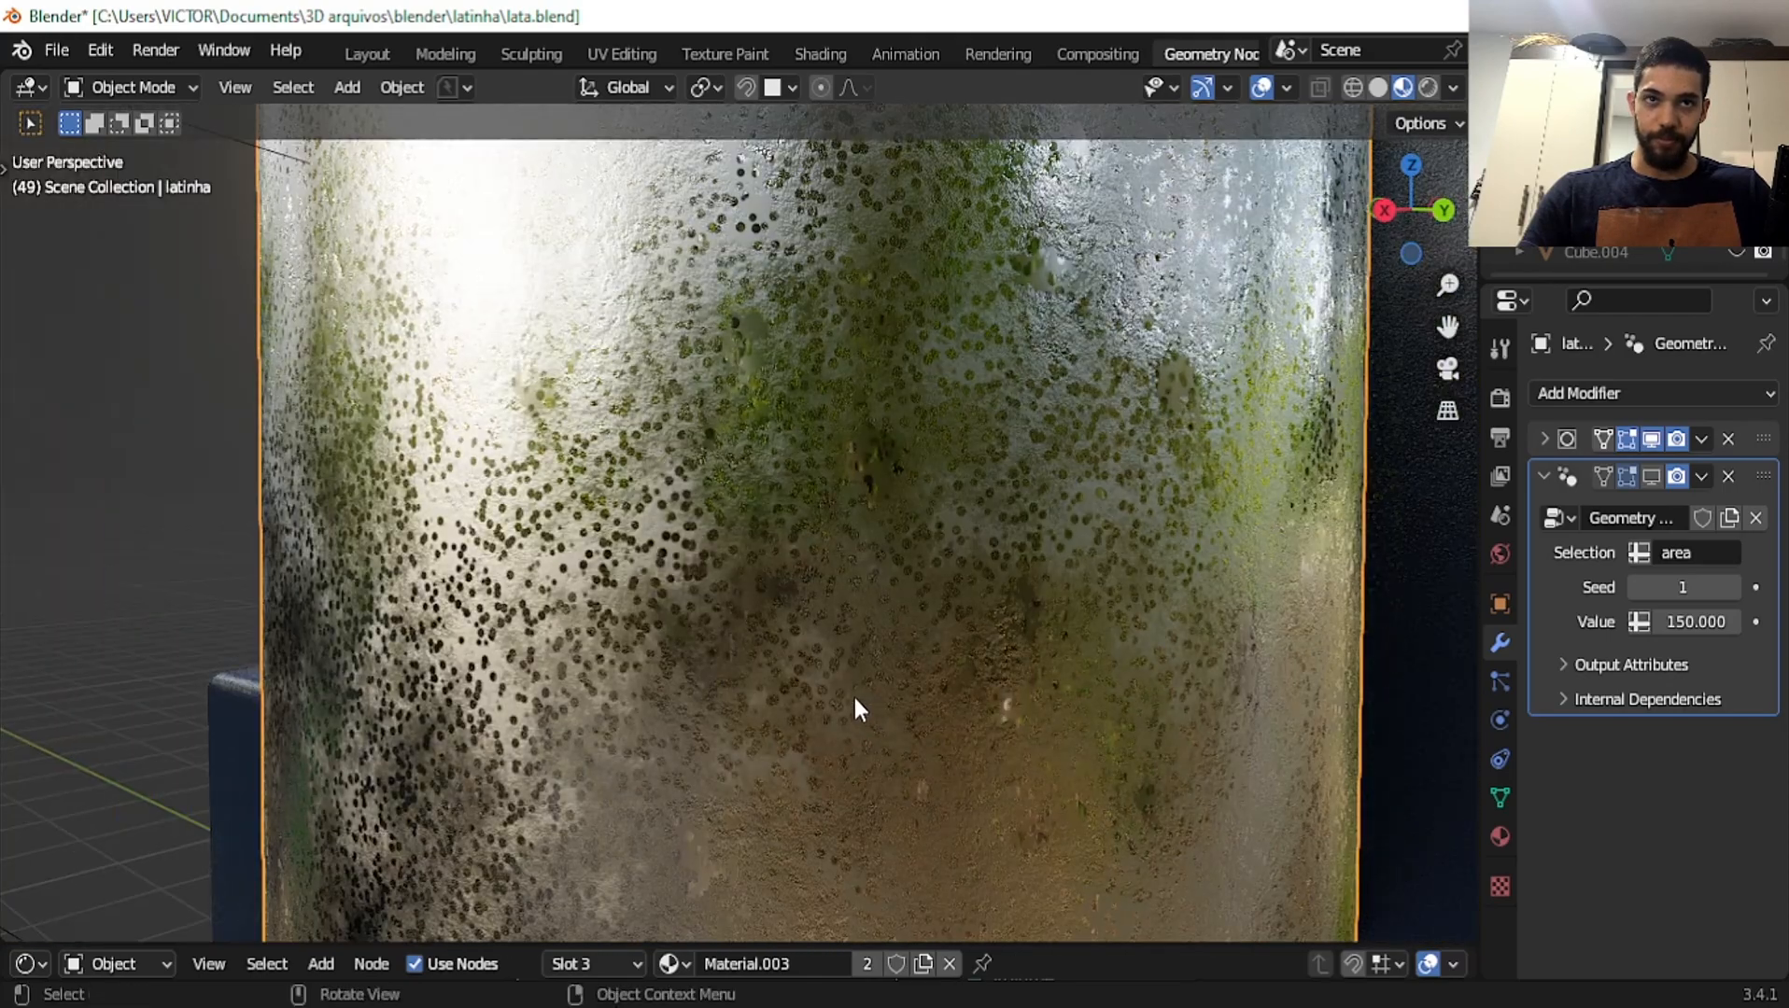
scroll(632, 690, up, 2)
scroll(644, 640, up, 4)
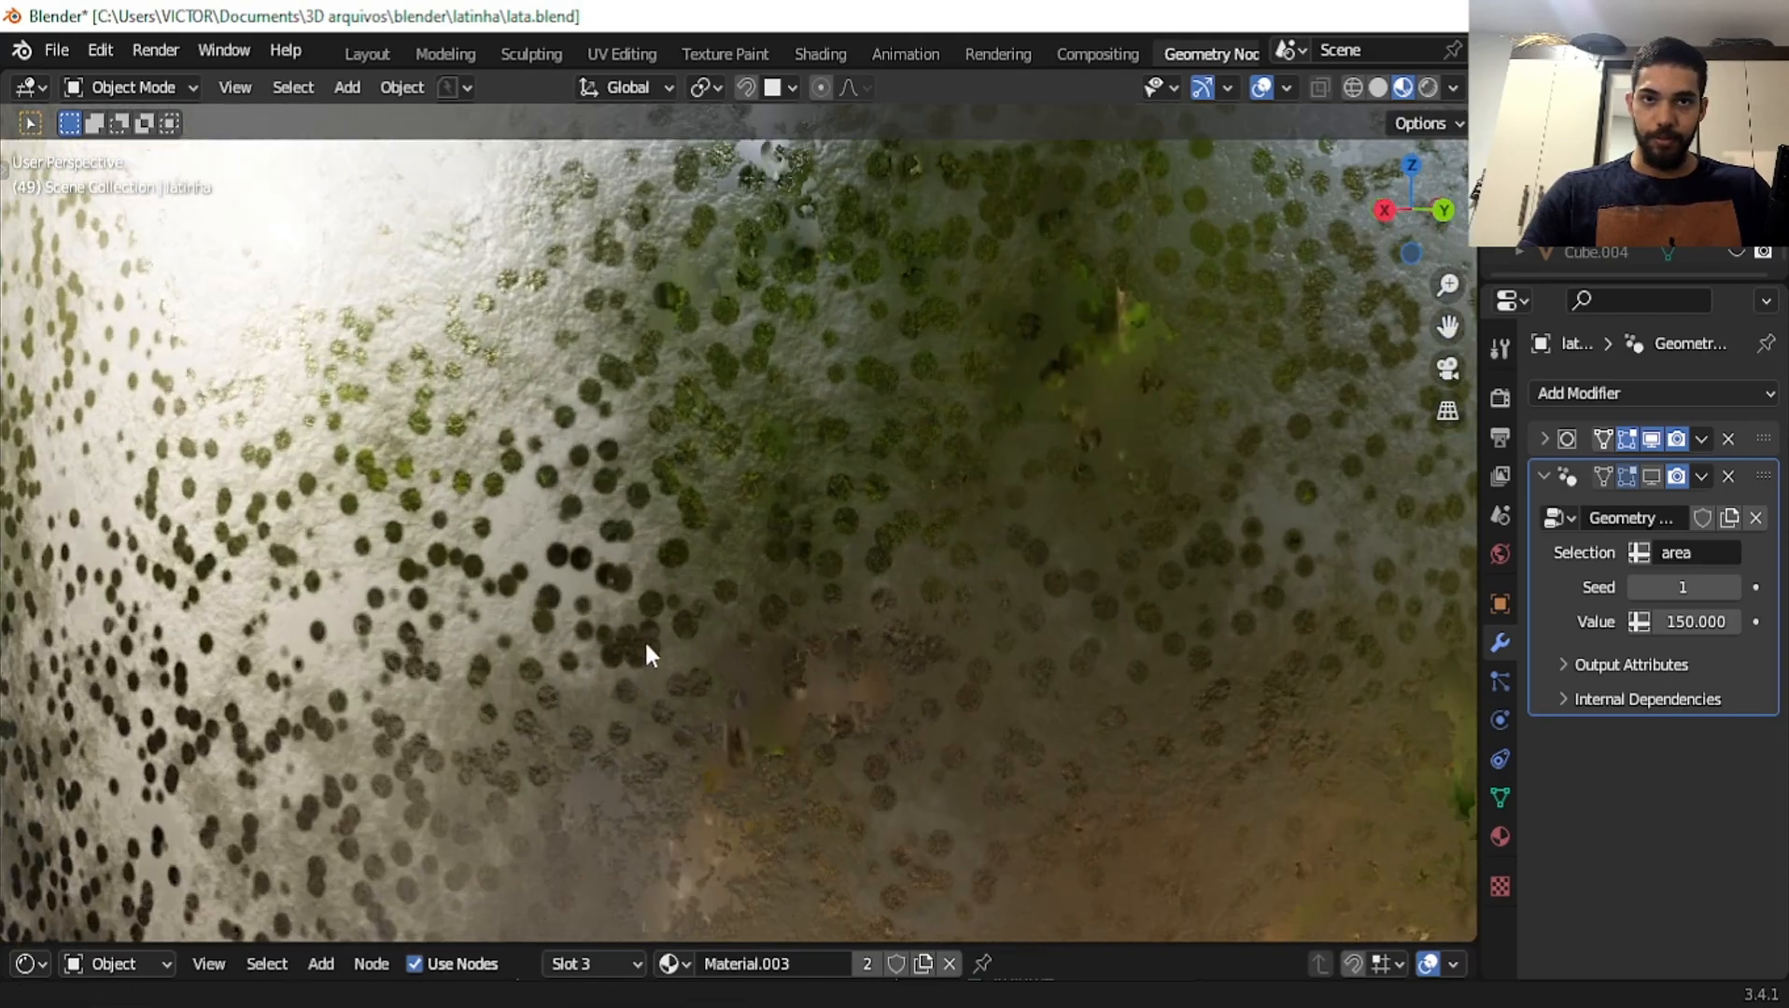
scroll(658, 654, down, 5)
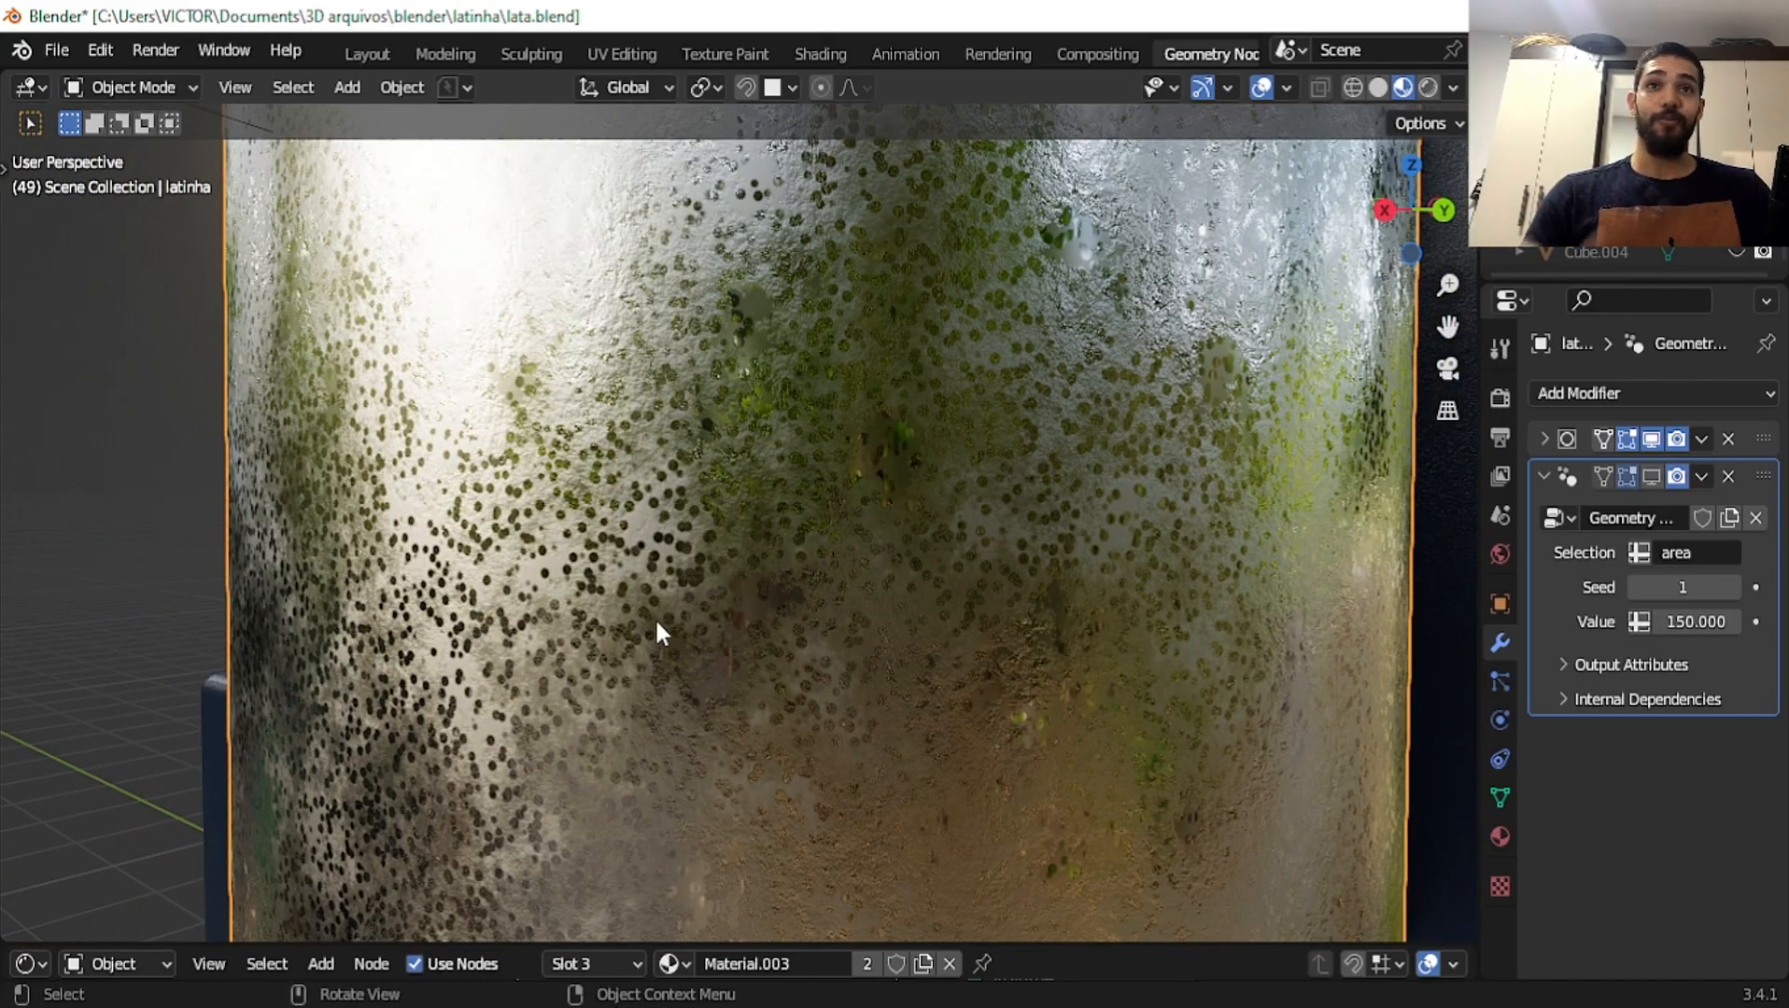
scroll(657, 631, down, 1)
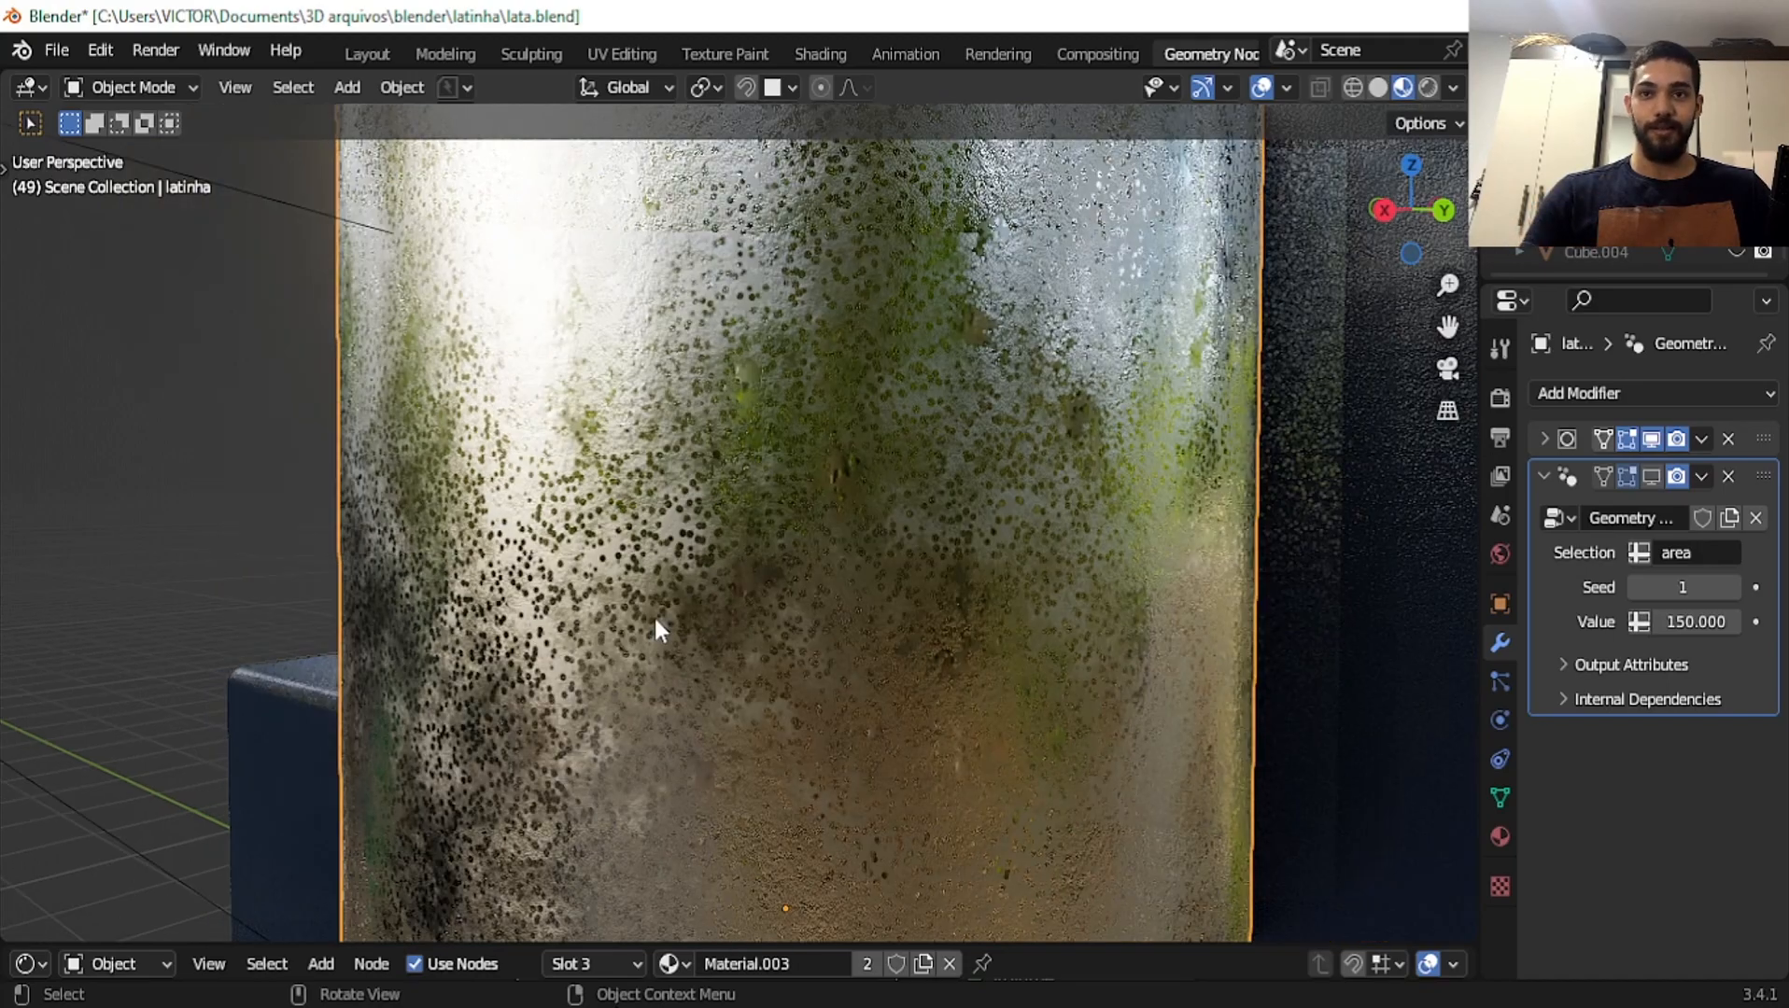
scroll(656, 629, down, 1)
scroll(654, 630, down, 1)
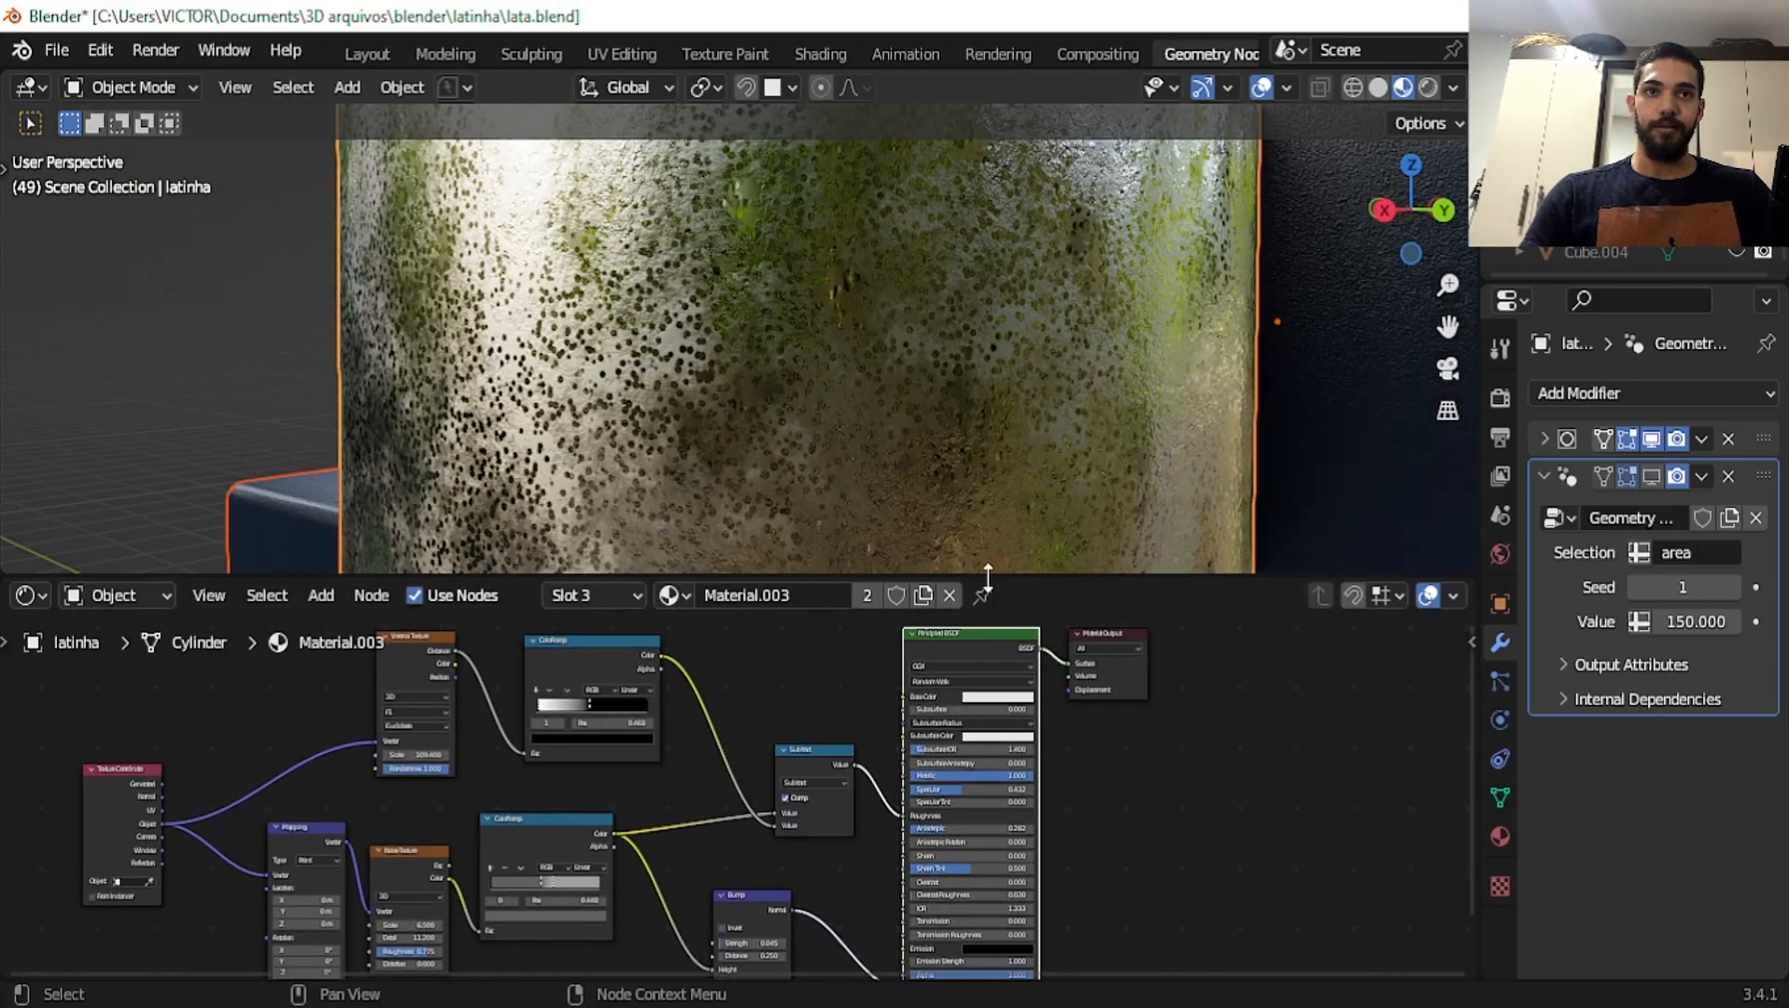
Review the can's shader node tree, then change that area to the Geometry Node Editor and enlarge it
drag(1032, 579, 1036, 161)
scroll(846, 330, up, 2)
middle_drag(777, 519, 987, 482)
drag(1050, 160, 1074, 748)
click(27, 765)
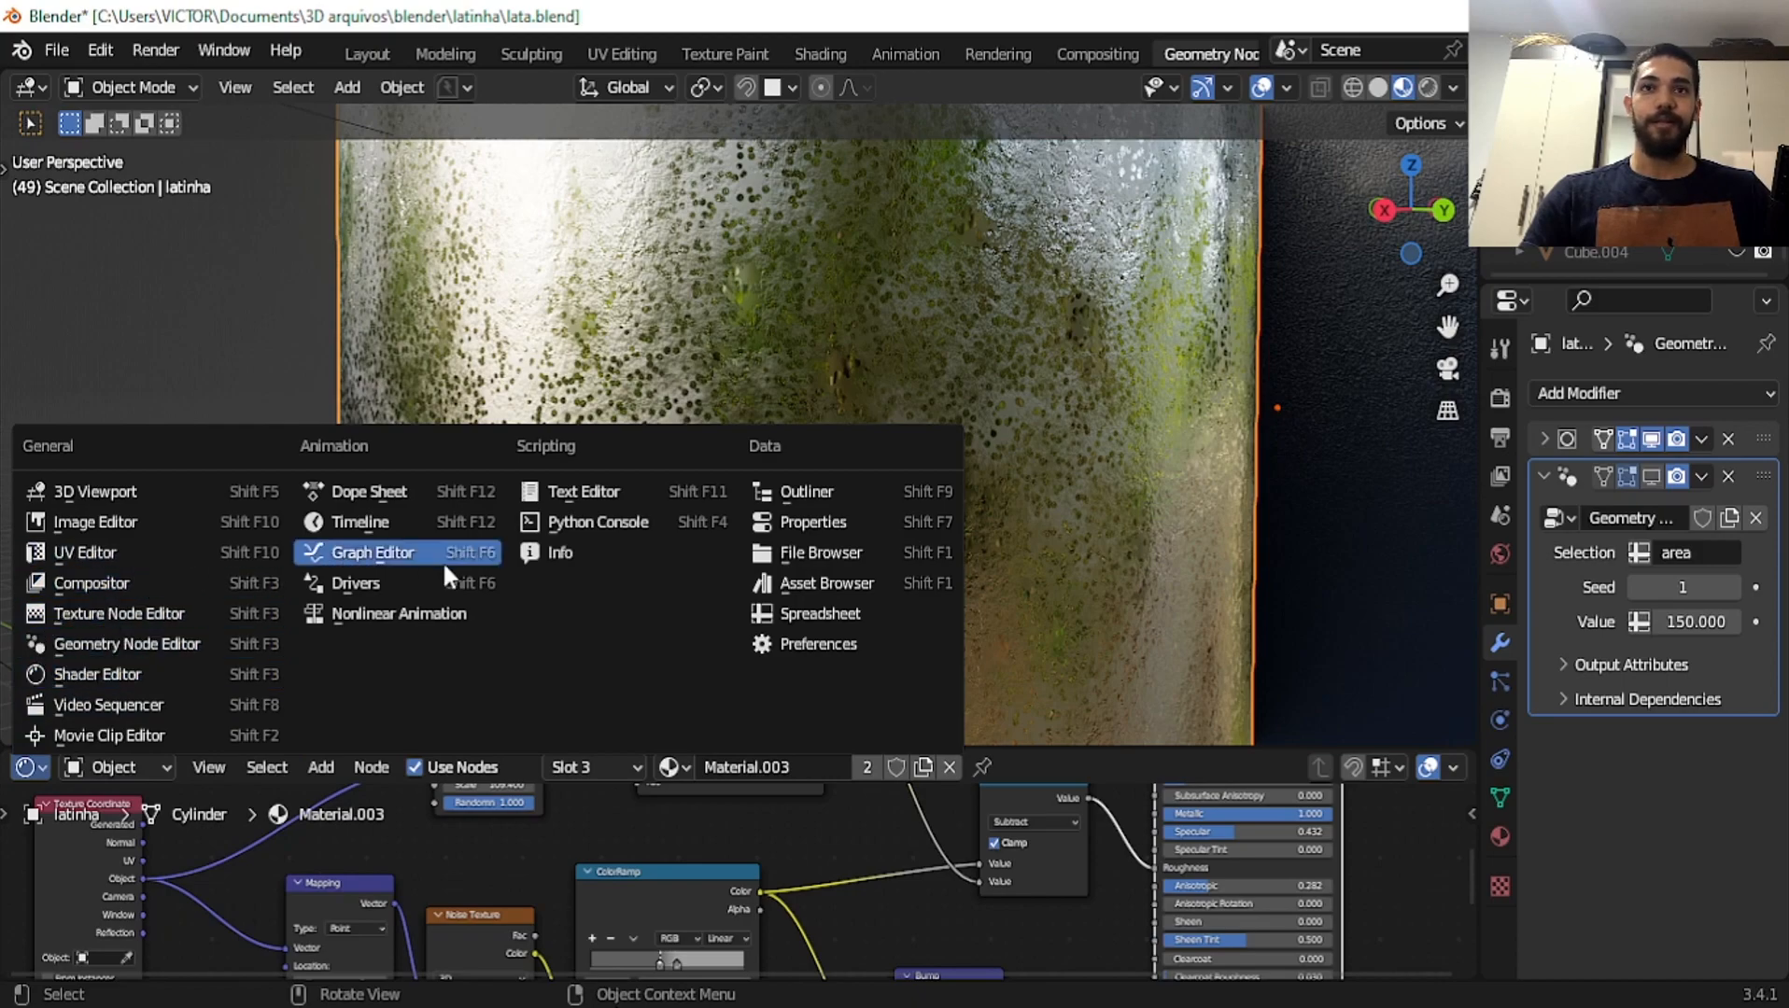
click(127, 645)
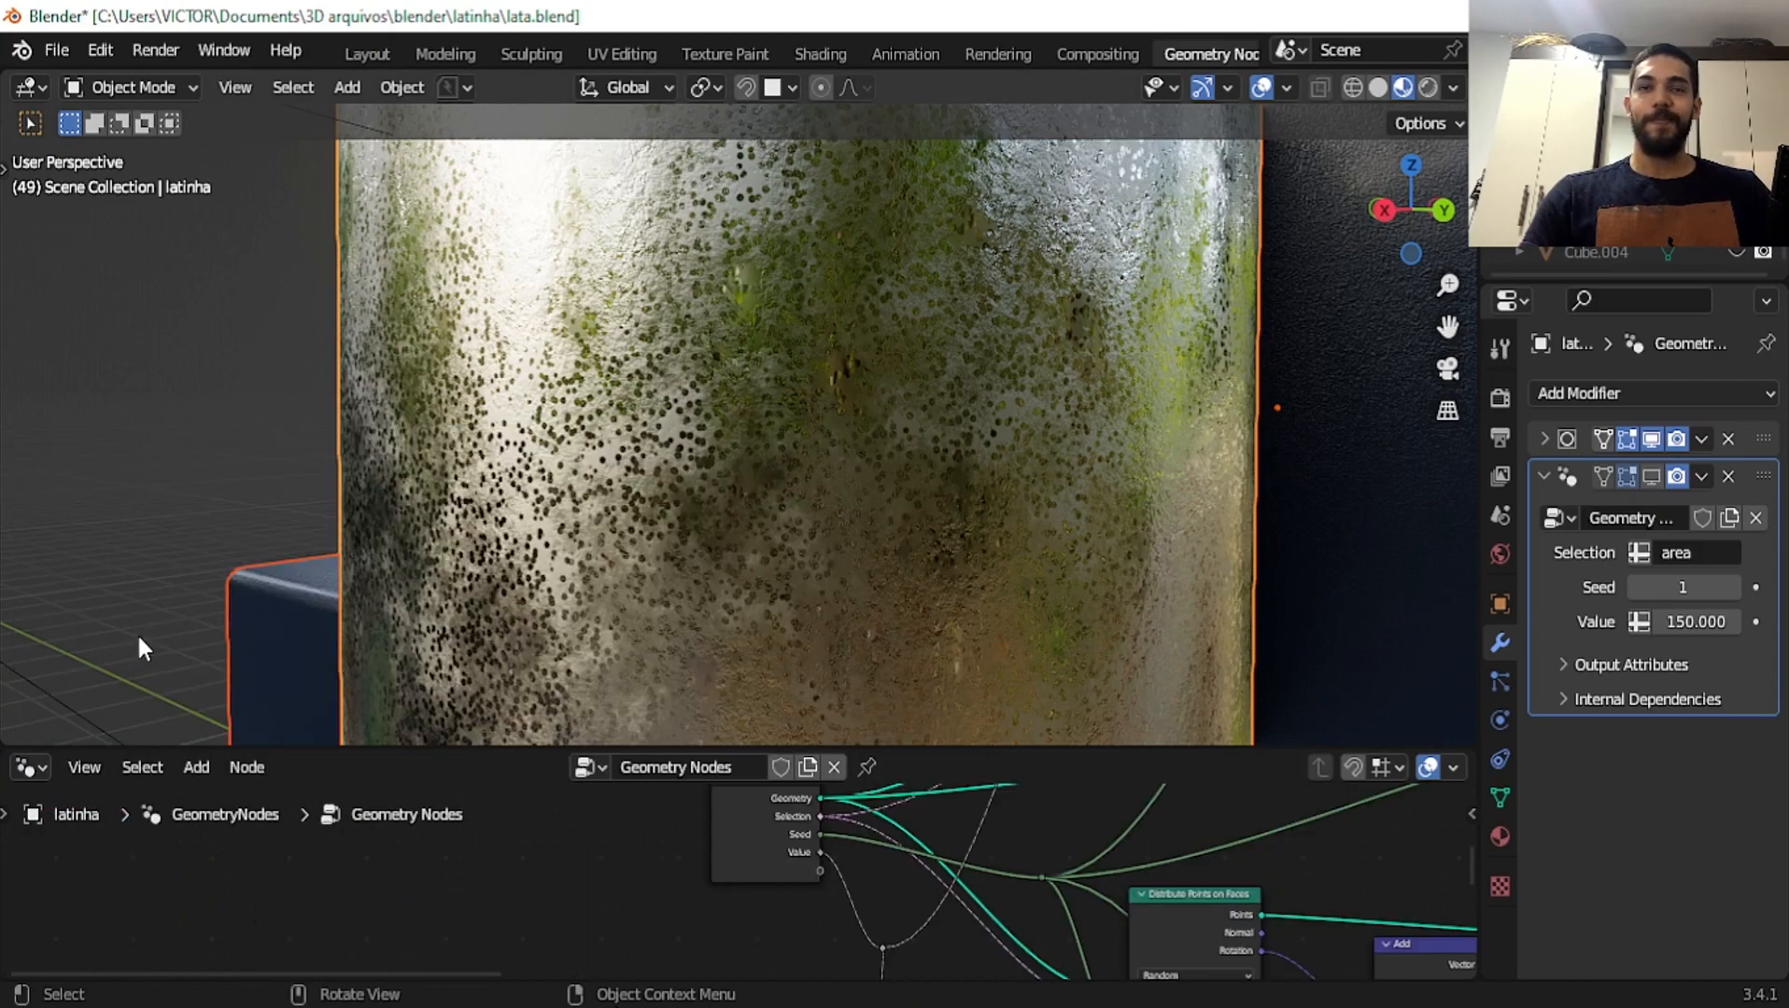
drag(948, 744, 952, 347)
middle_drag(1074, 639, 427, 651)
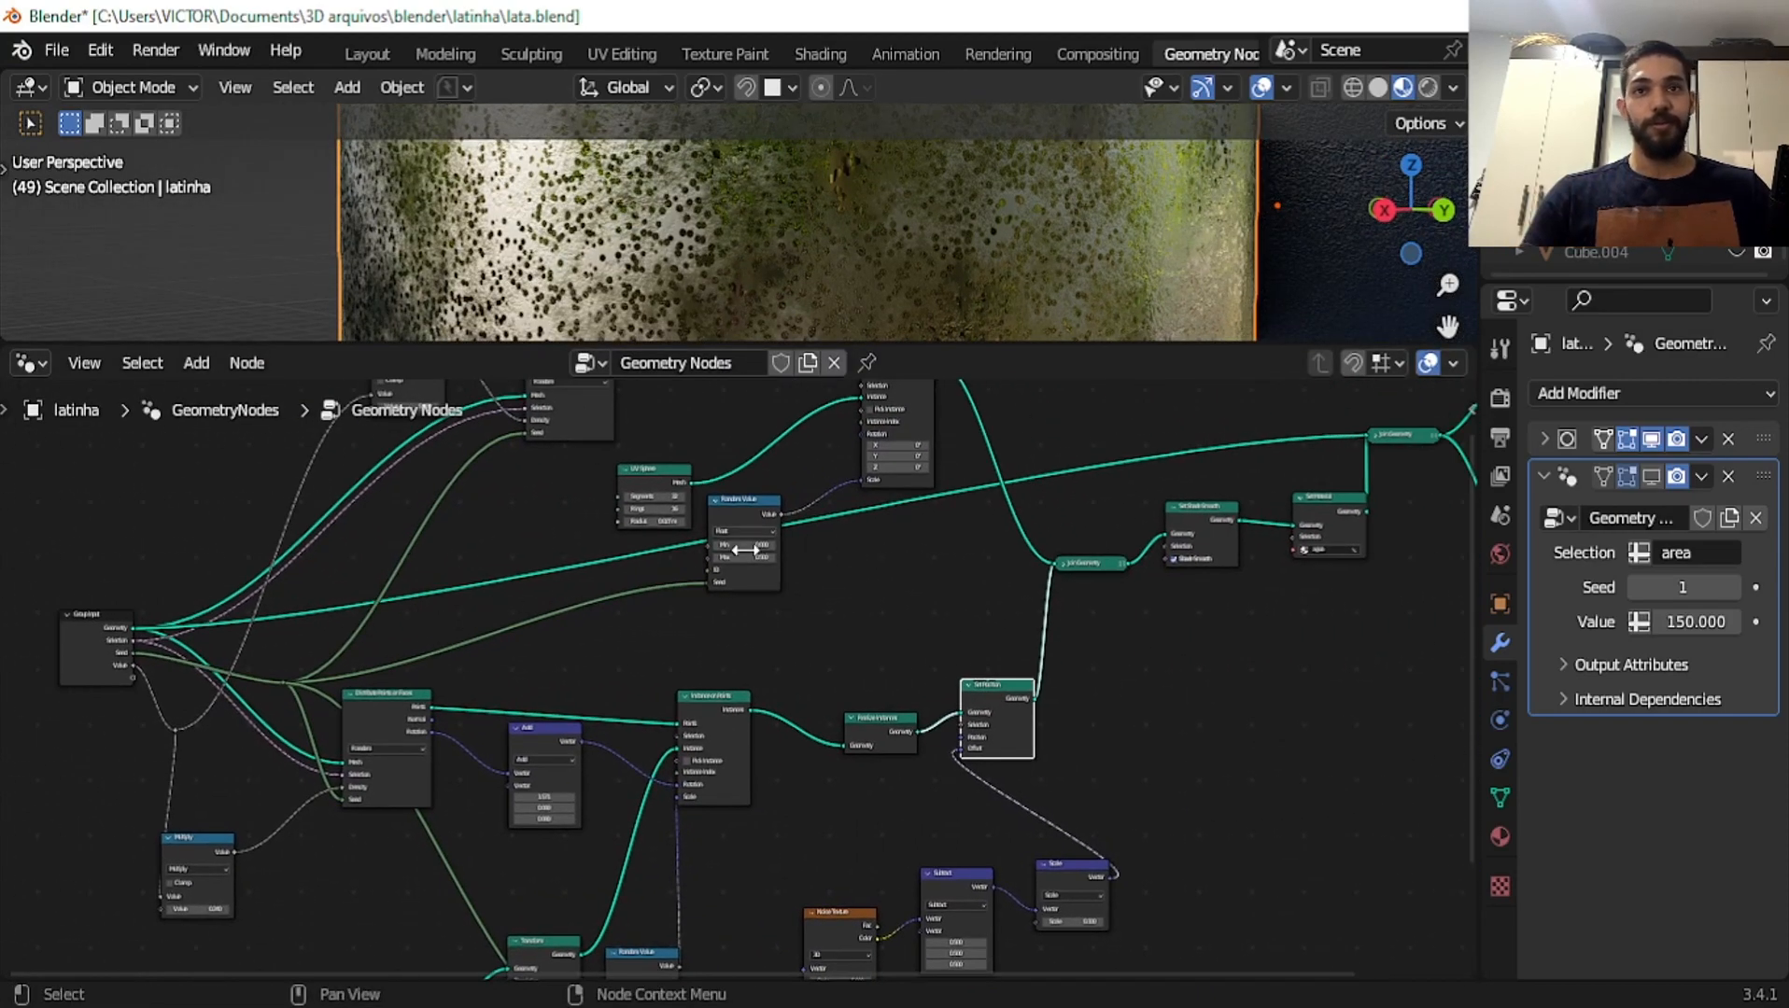
scroll(751, 541, up, 2)
middle_drag(888, 617, 787, 464)
drag(969, 344, 969, 171)
Examine the end of the droplet node tree, from Set Position through Set Shade Smooth and Set Material to Group Output
scroll(718, 402, down, 2)
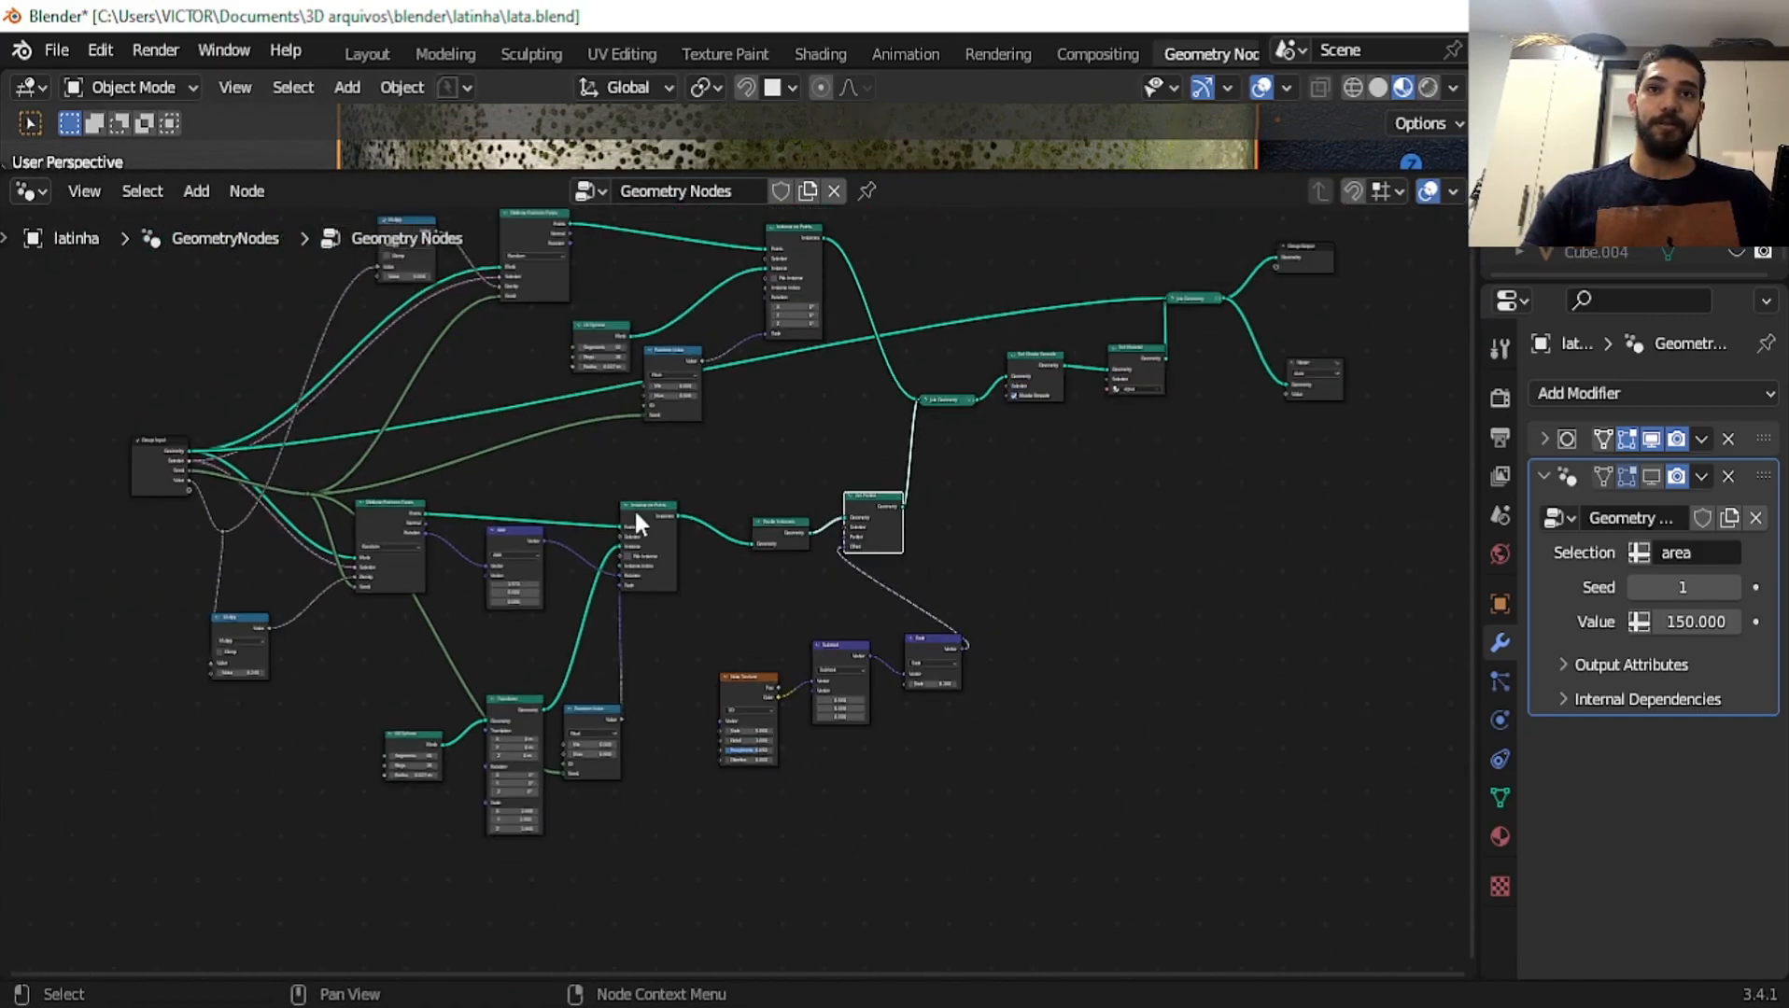
scroll(652, 503, up, 4)
scroll(895, 494, up, 1)
middle_drag(920, 516, 274, 684)
middle_drag(652, 627, 584, 734)
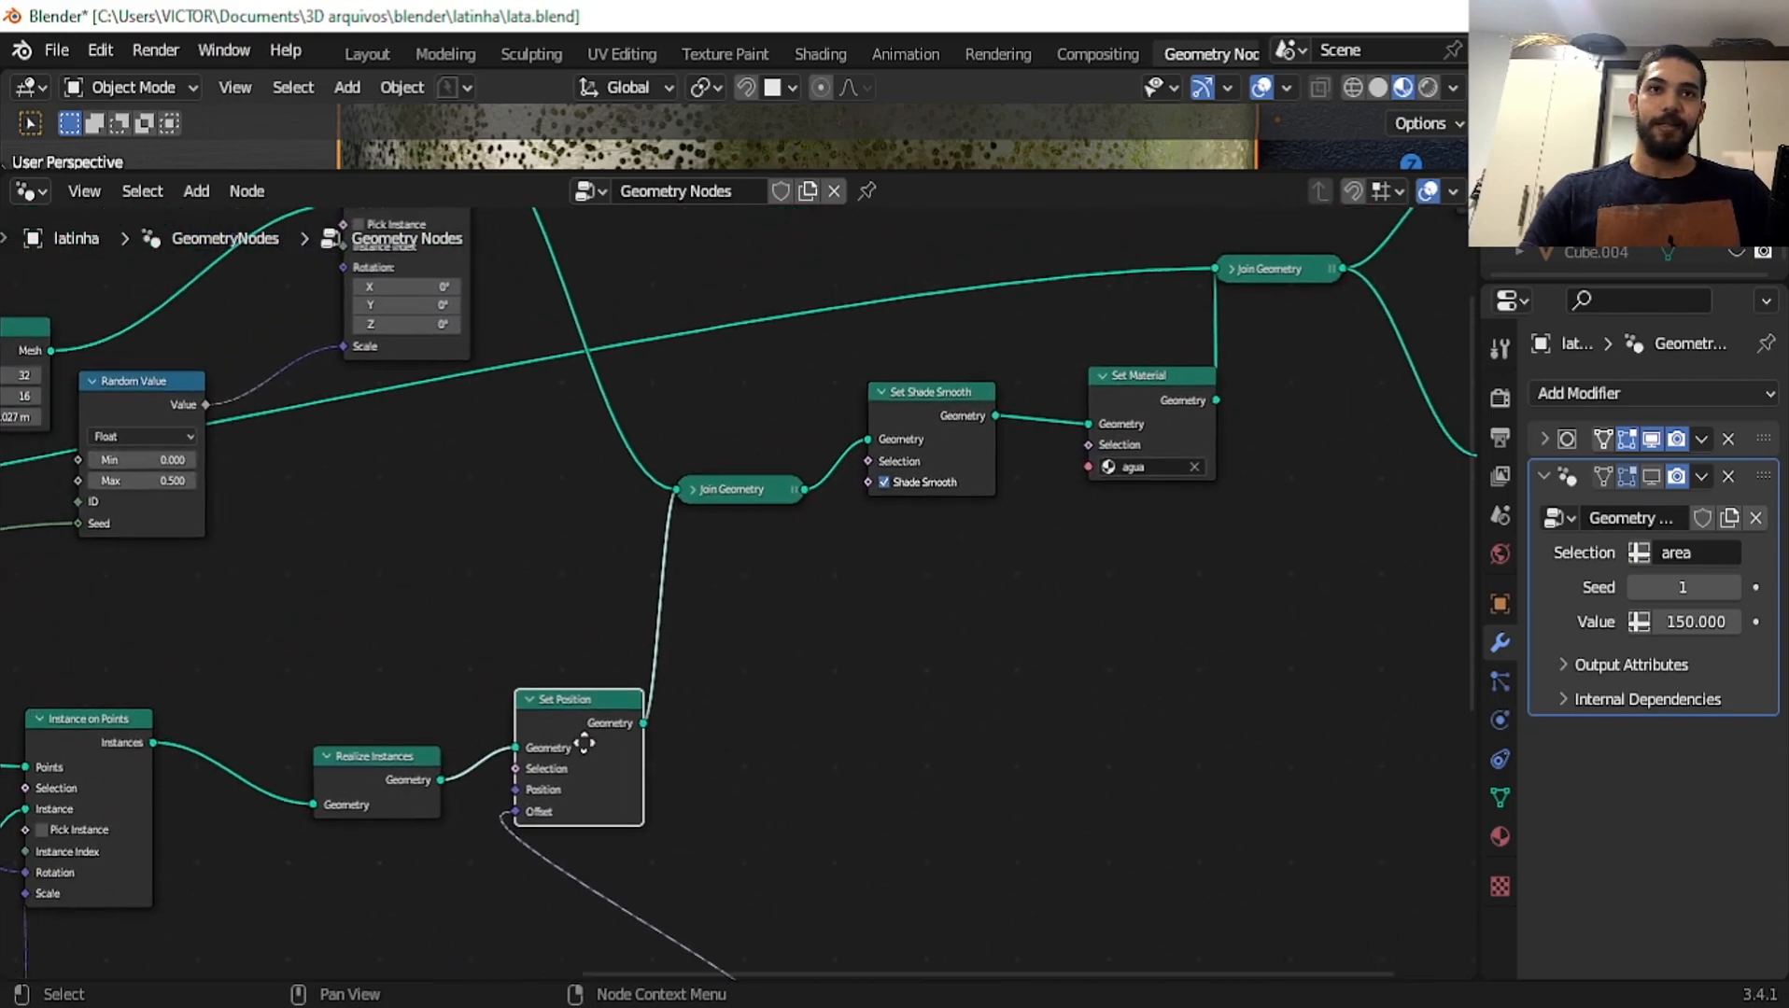
scroll(569, 732, down, 4)
middle_drag(860, 661, 532, 689)
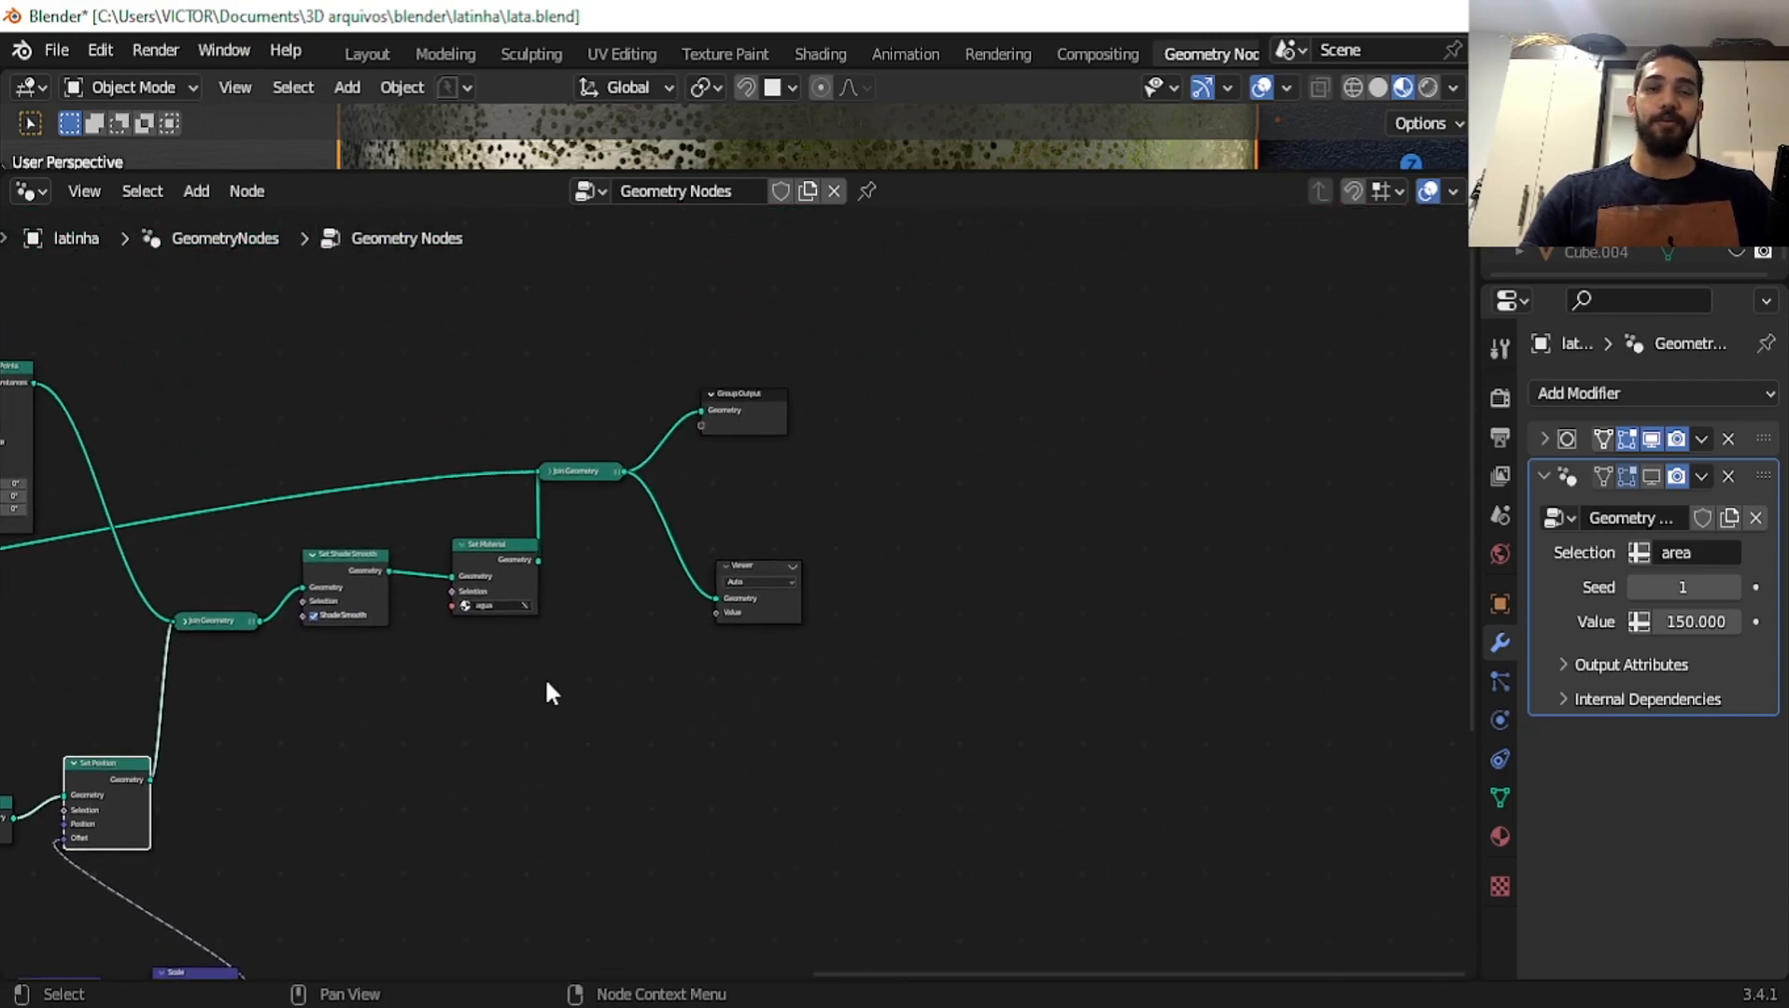
scroll(470, 642, down, 4)
Examine how Group Input's selection, seed and value feed the Multiply and Distribute Points on Faces nodes
middle_drag(425, 659, 1041, 582)
scroll(672, 592, up, 4)
middle_drag(376, 602, 1028, 488)
scroll(878, 514, up, 1)
scroll(892, 393, up, 3)
scroll(886, 379, down, 1)
scroll(887, 389, down, 5)
scroll(846, 624, up, 5)
scroll(846, 624, down, 2)
middle_drag(605, 574, 813, 563)
scroll(814, 563, up, 2)
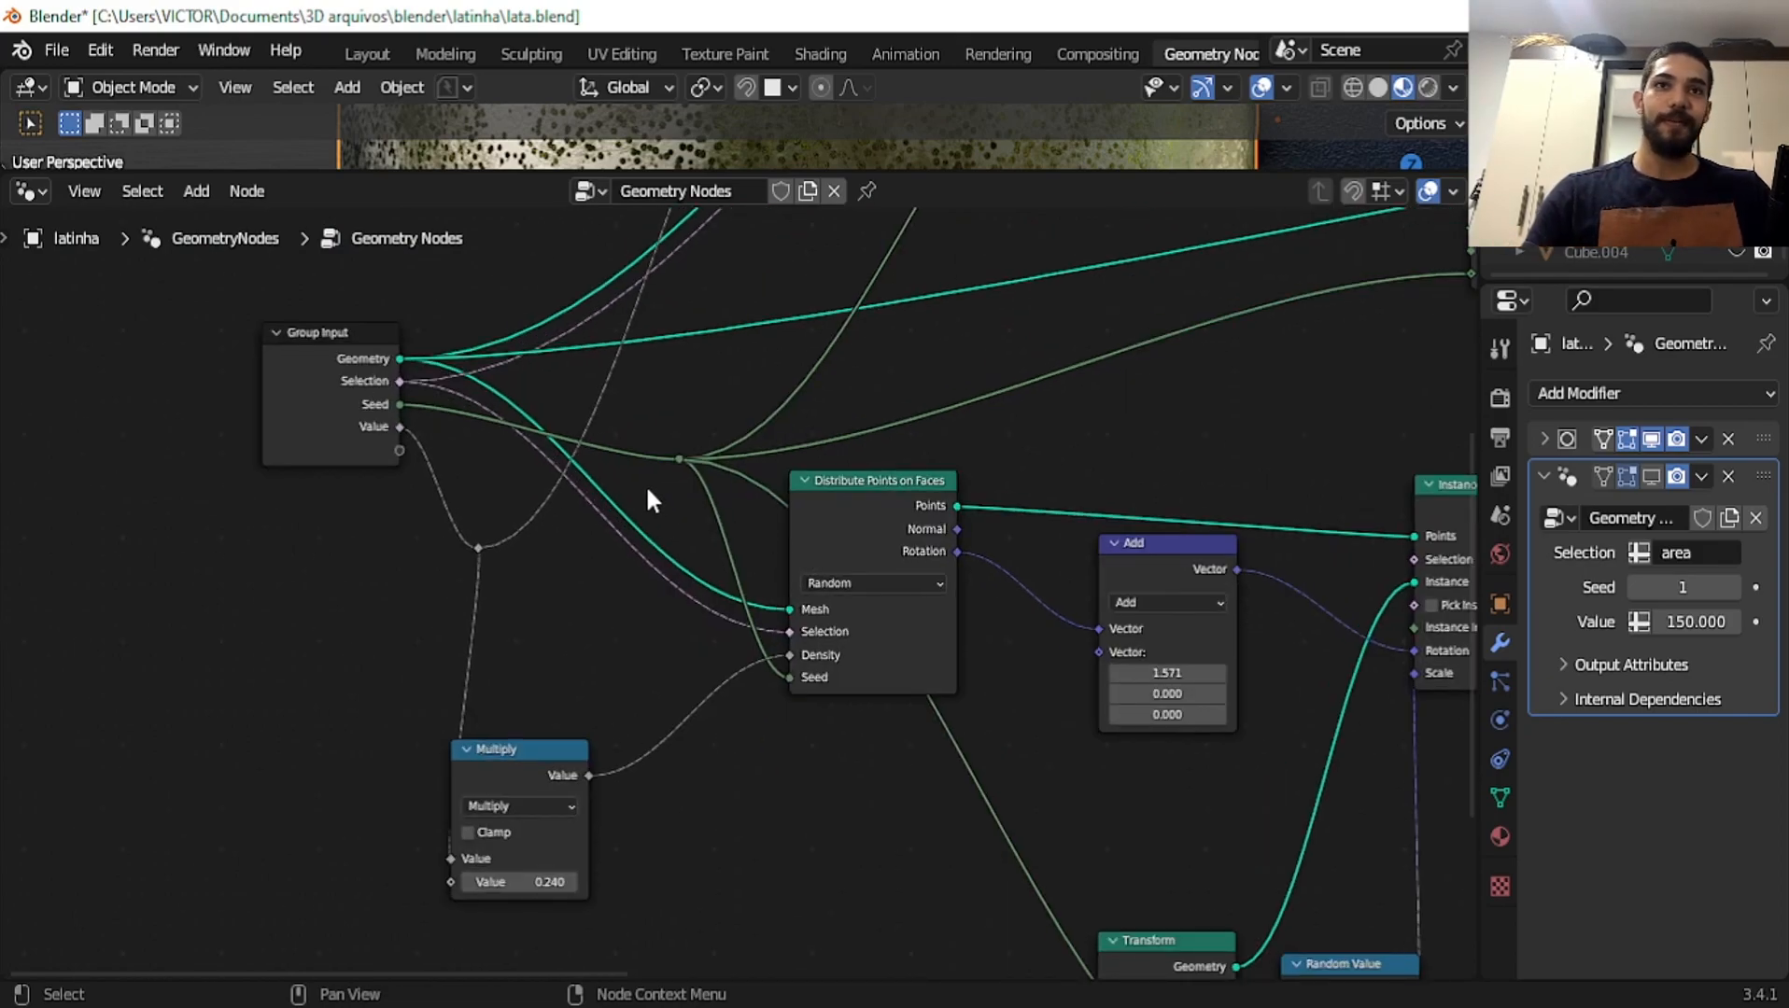
scroll(646, 484, down, 1)
middle_drag(735, 460, 526, 474)
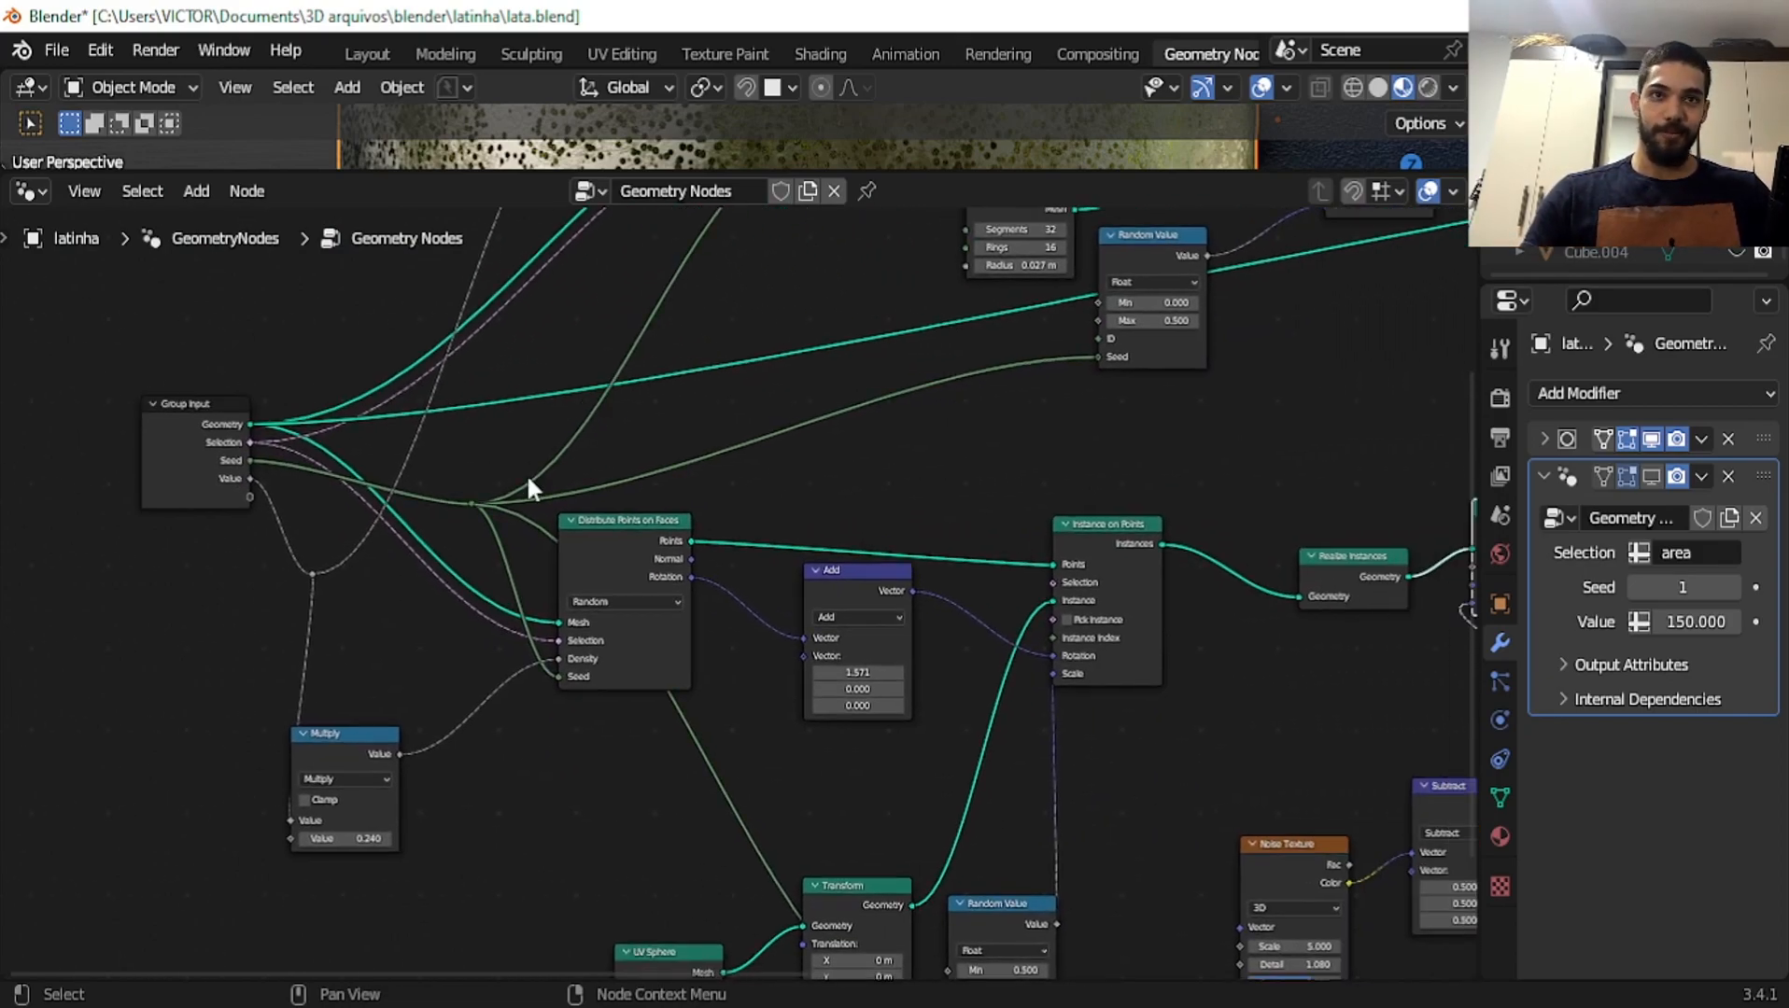
scroll(751, 471, down, 1)
middle_drag(751, 471, 607, 479)
scroll(607, 479, up, 1)
Save the lata.blend file
scroll(593, 552, down, 1)
middle_drag(592, 552, 846, 574)
scroll(815, 453, up, 1)
scroll(765, 433, down, 2)
key(ctrl+s)
mouse_move(1103, 454)
middle_down()
mouse_move(1034, 619)
mouse_move(998, 611)
mouse_move(1125, 431)
middle_up()
Examine the Noise Texture, Subtract and Scale nodes that drive the Set Position offset of the lower droplet branch
scroll(970, 635, up, 2)
middle_drag(1179, 569, 1055, 401)
scroll(982, 626, up, 3)
middle_drag(982, 617, 517, 610)
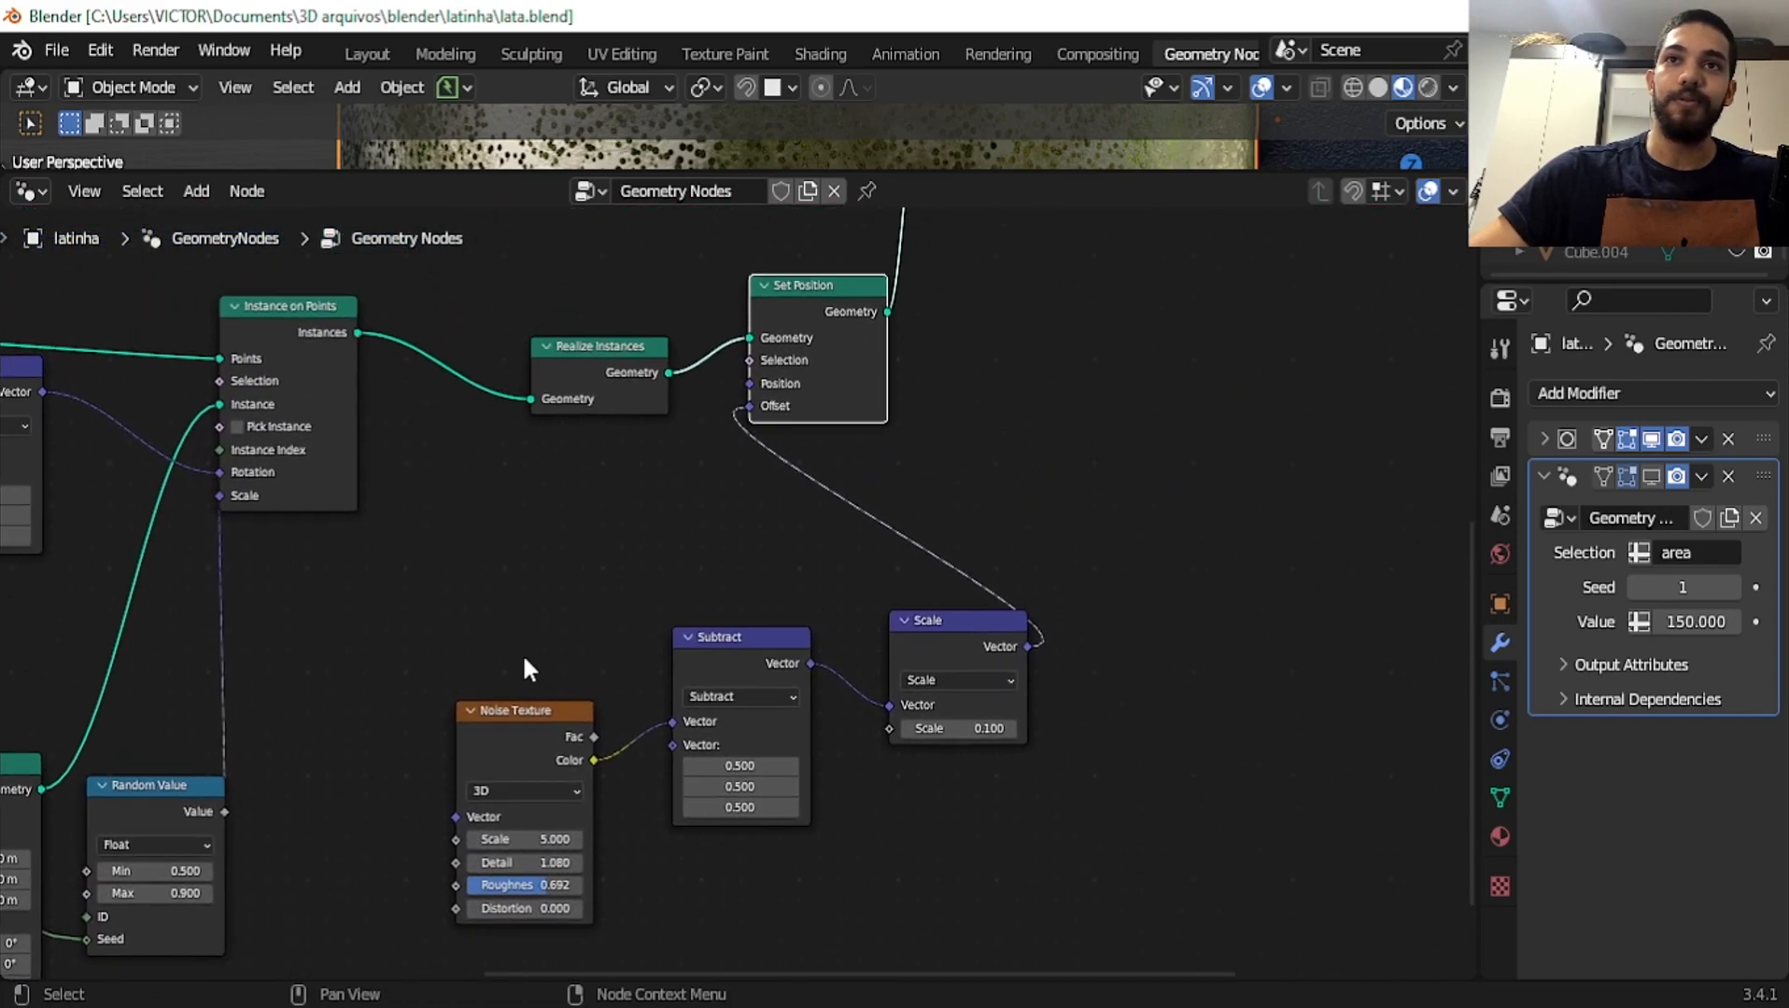
scroll(672, 597, down, 1)
middle_drag(401, 653, 1030, 696)
scroll(893, 605, up, 3)
scroll(979, 607, down, 3)
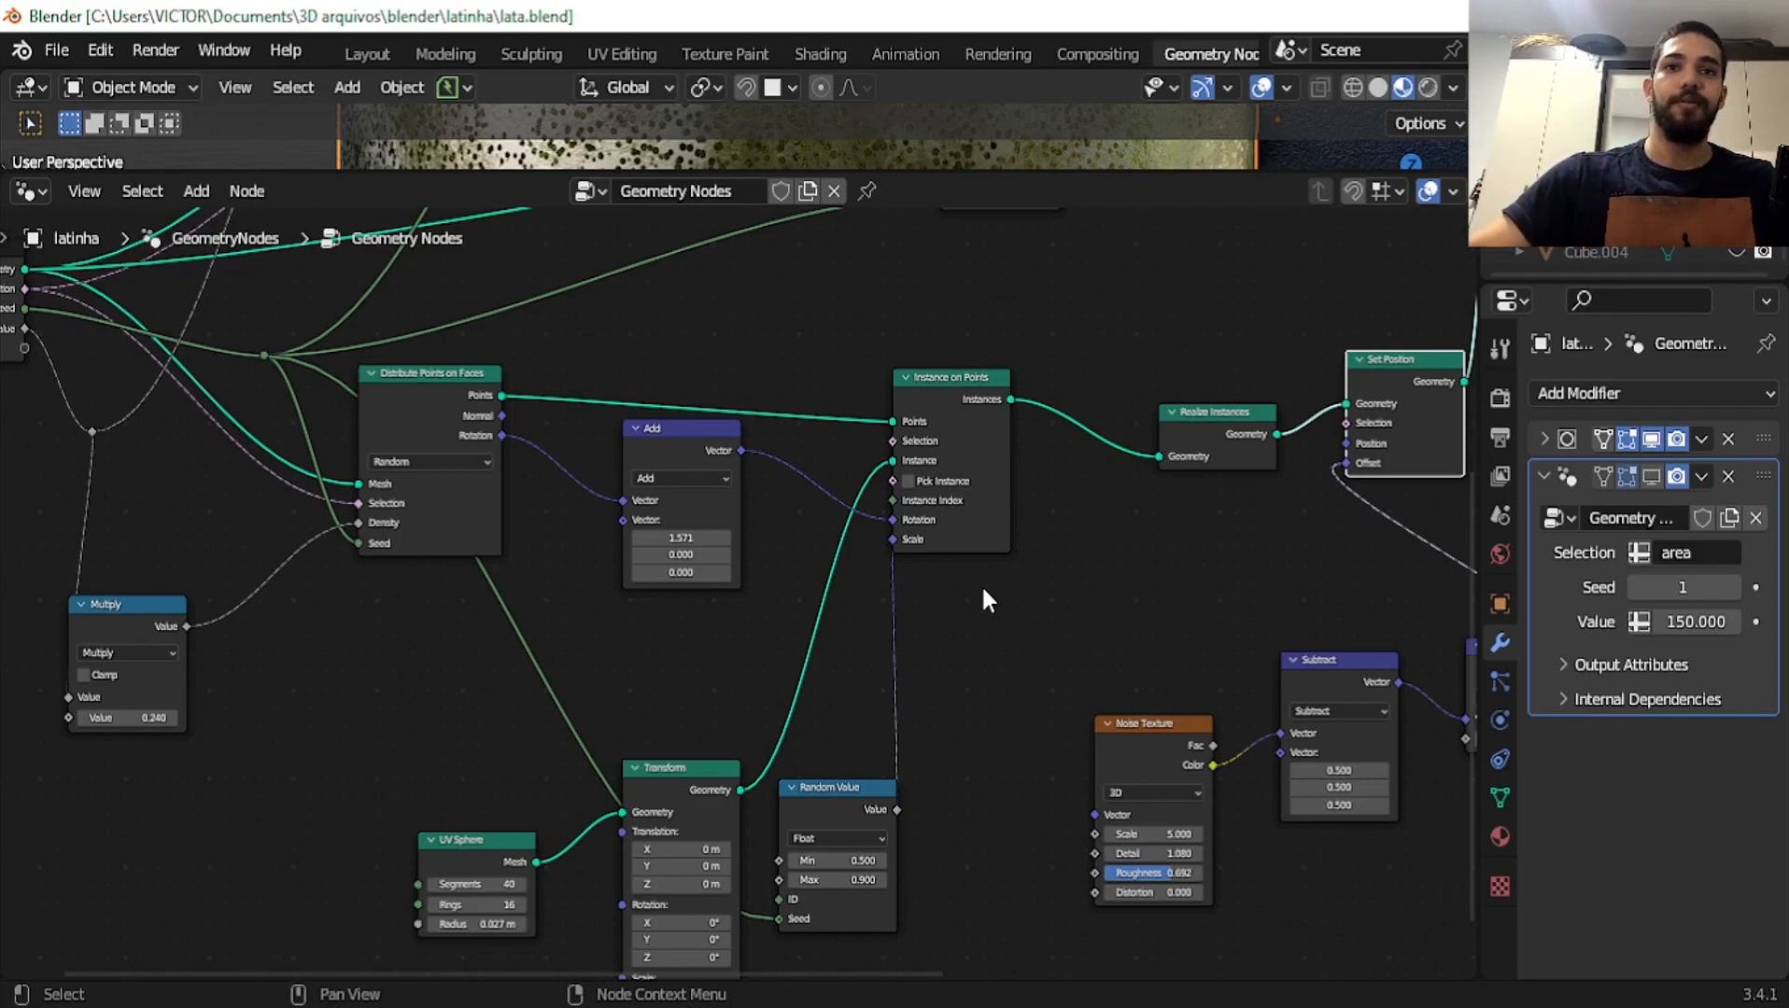
Examine the lower branch's UV Sphere and Transform nodes, and review how both droplet branches join in the full tree
scroll(635, 663, down, 1)
middle_drag(560, 733, 758, 616)
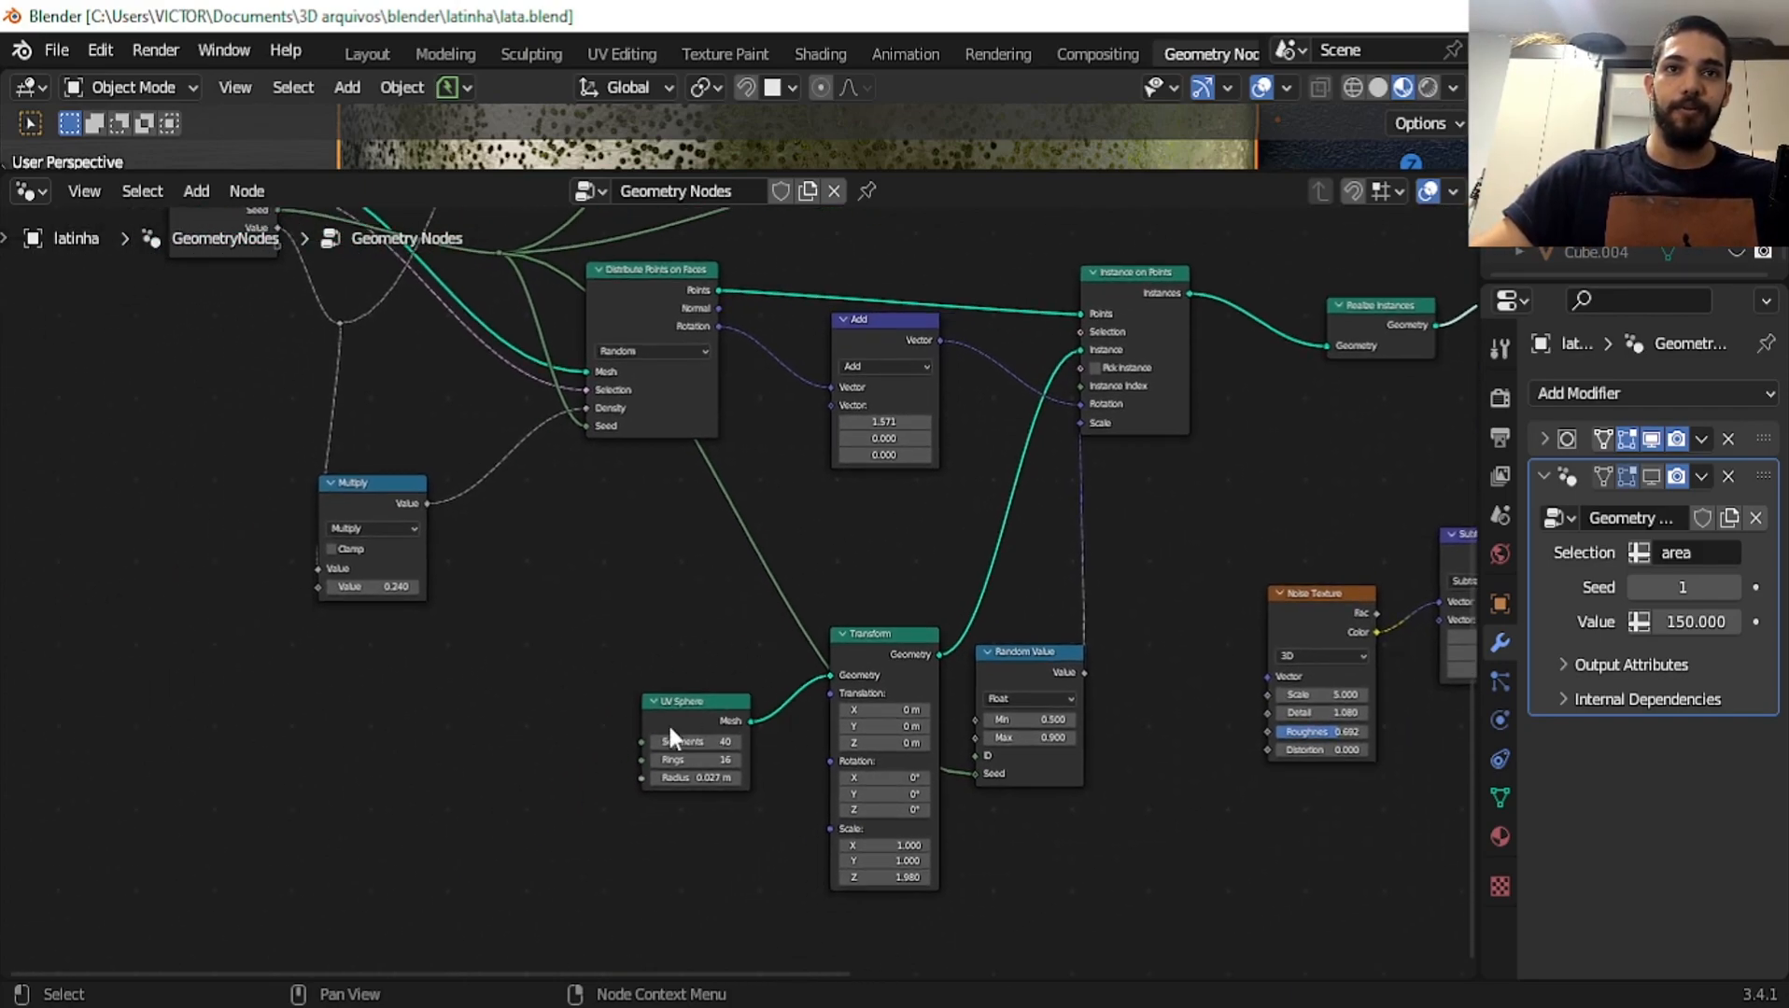
scroll(702, 714, up, 5)
middle_drag(724, 724, 791, 787)
scroll(803, 770, down, 5)
middle_drag(1307, 476, 887, 738)
scroll(990, 705, down, 4)
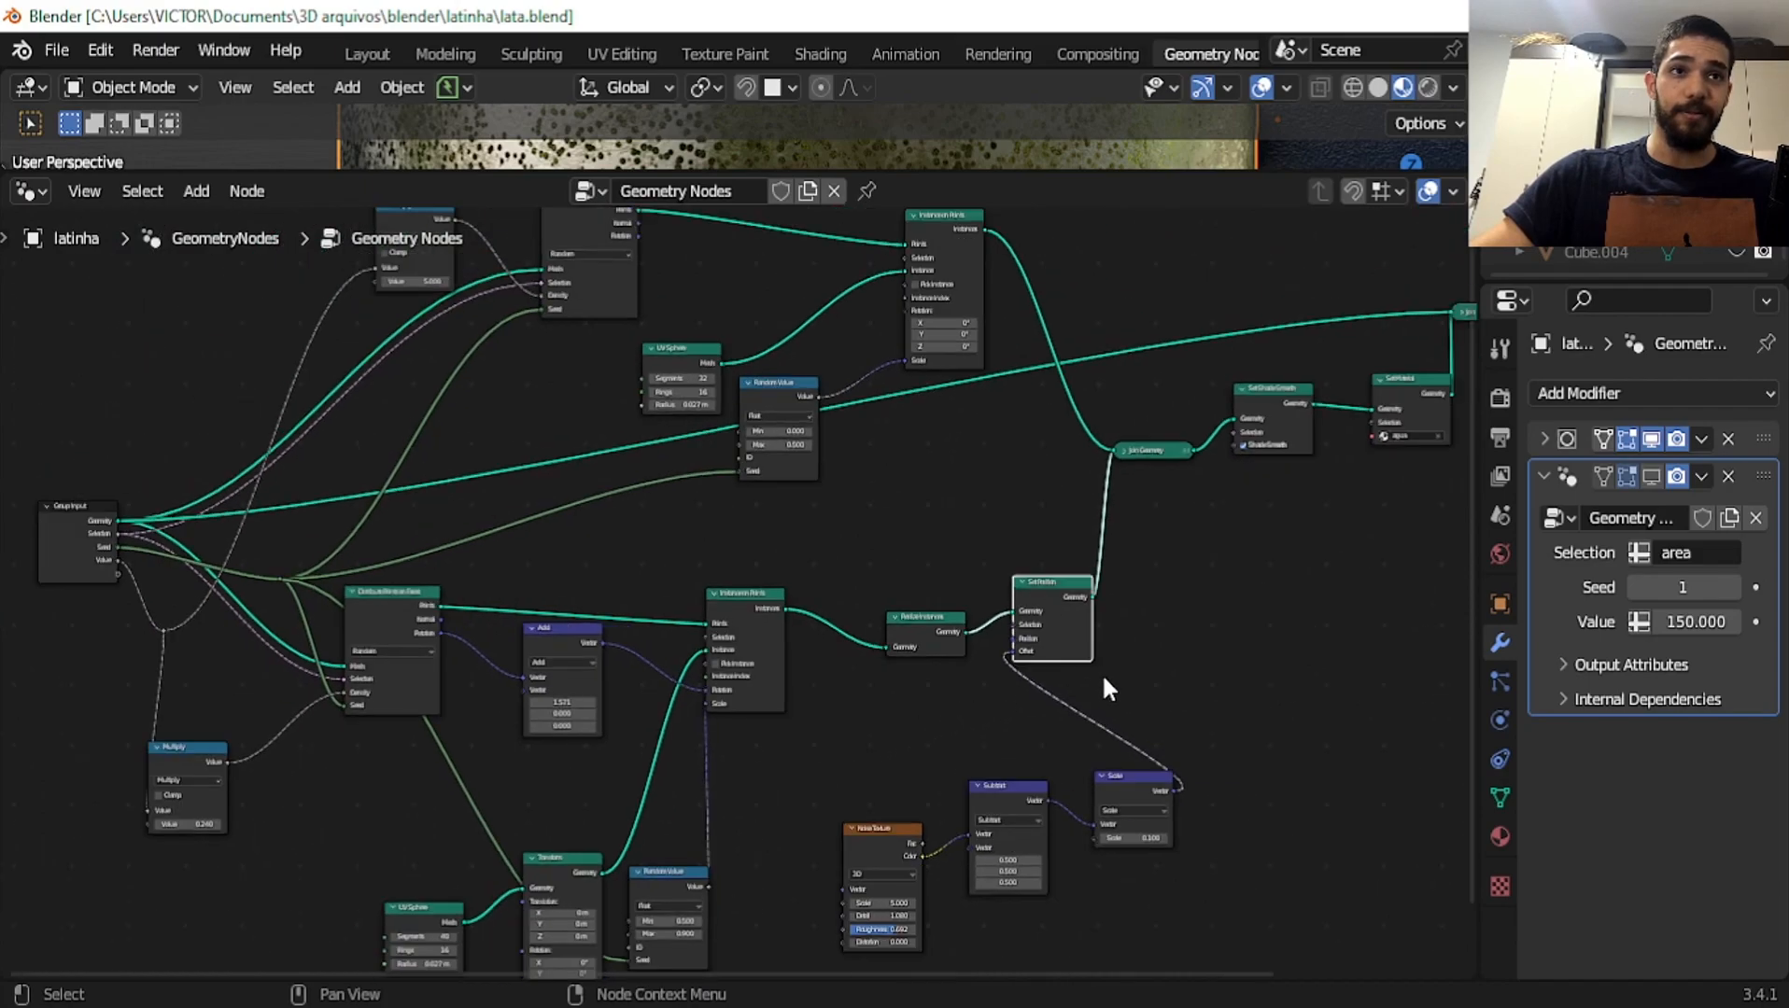
middle_drag(1097, 673, 837, 745)
scroll(1004, 718, down, 5)
scroll(995, 701, up, 6)
middle_drag(971, 669, 1161, 621)
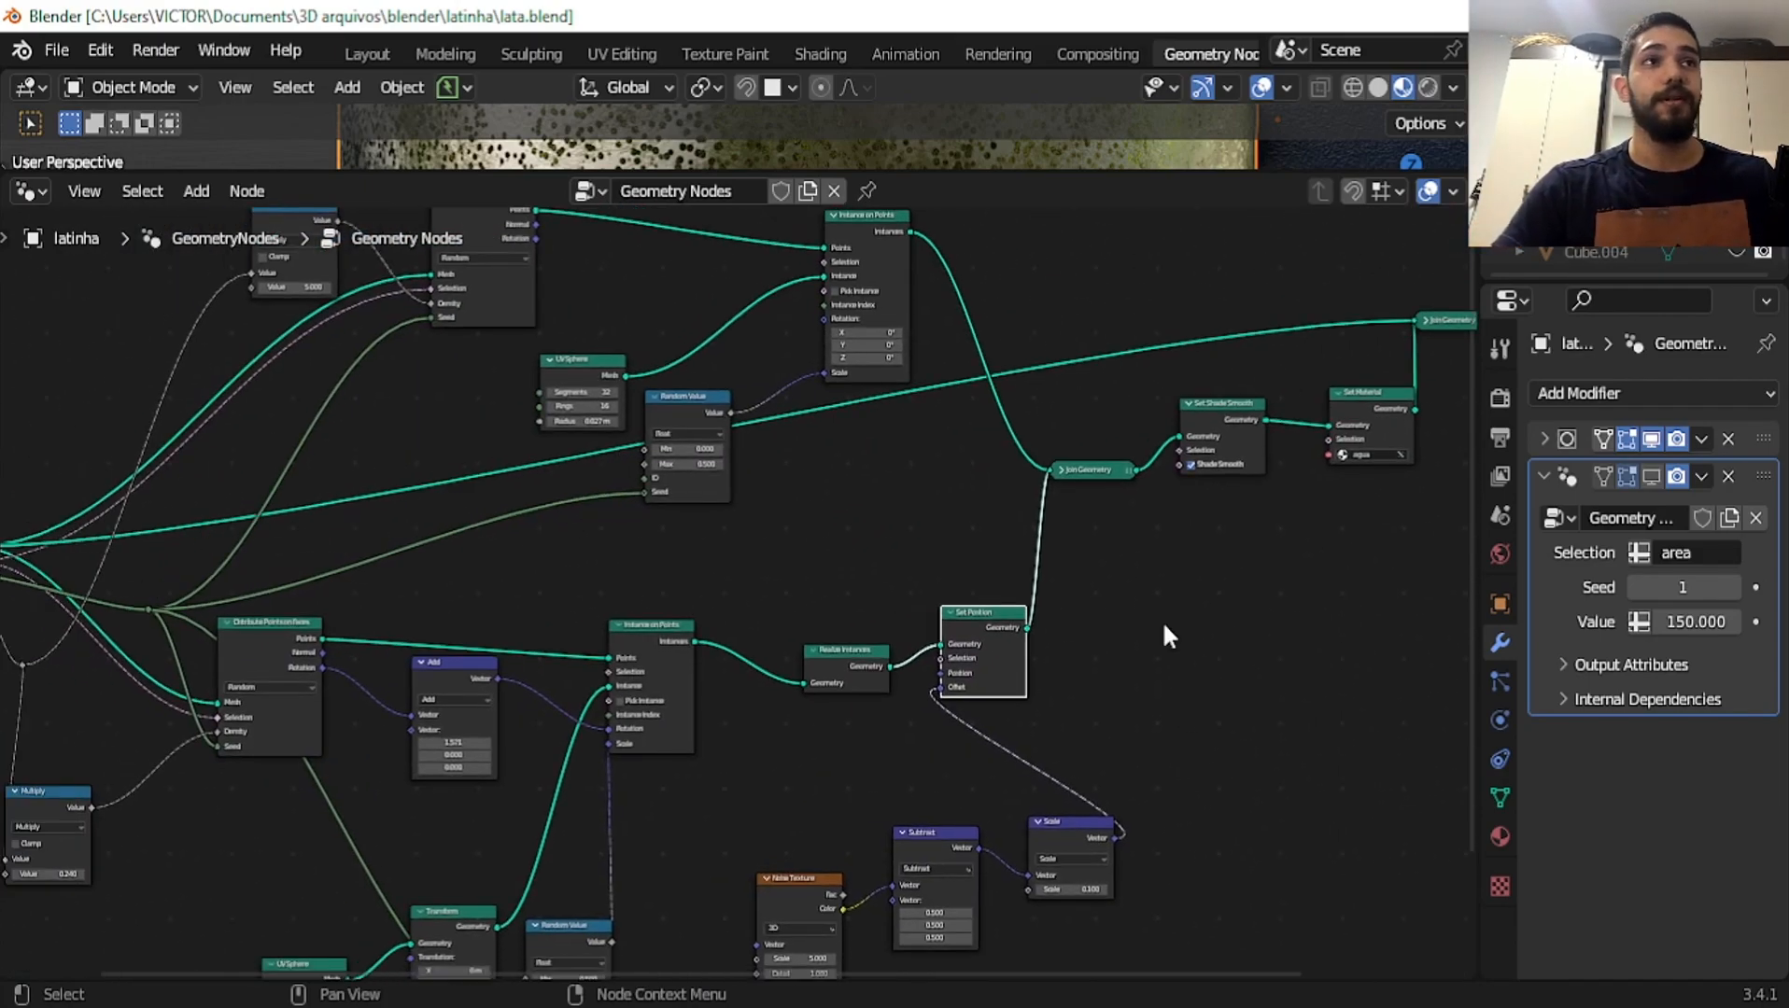
scroll(1162, 621, down, 1)
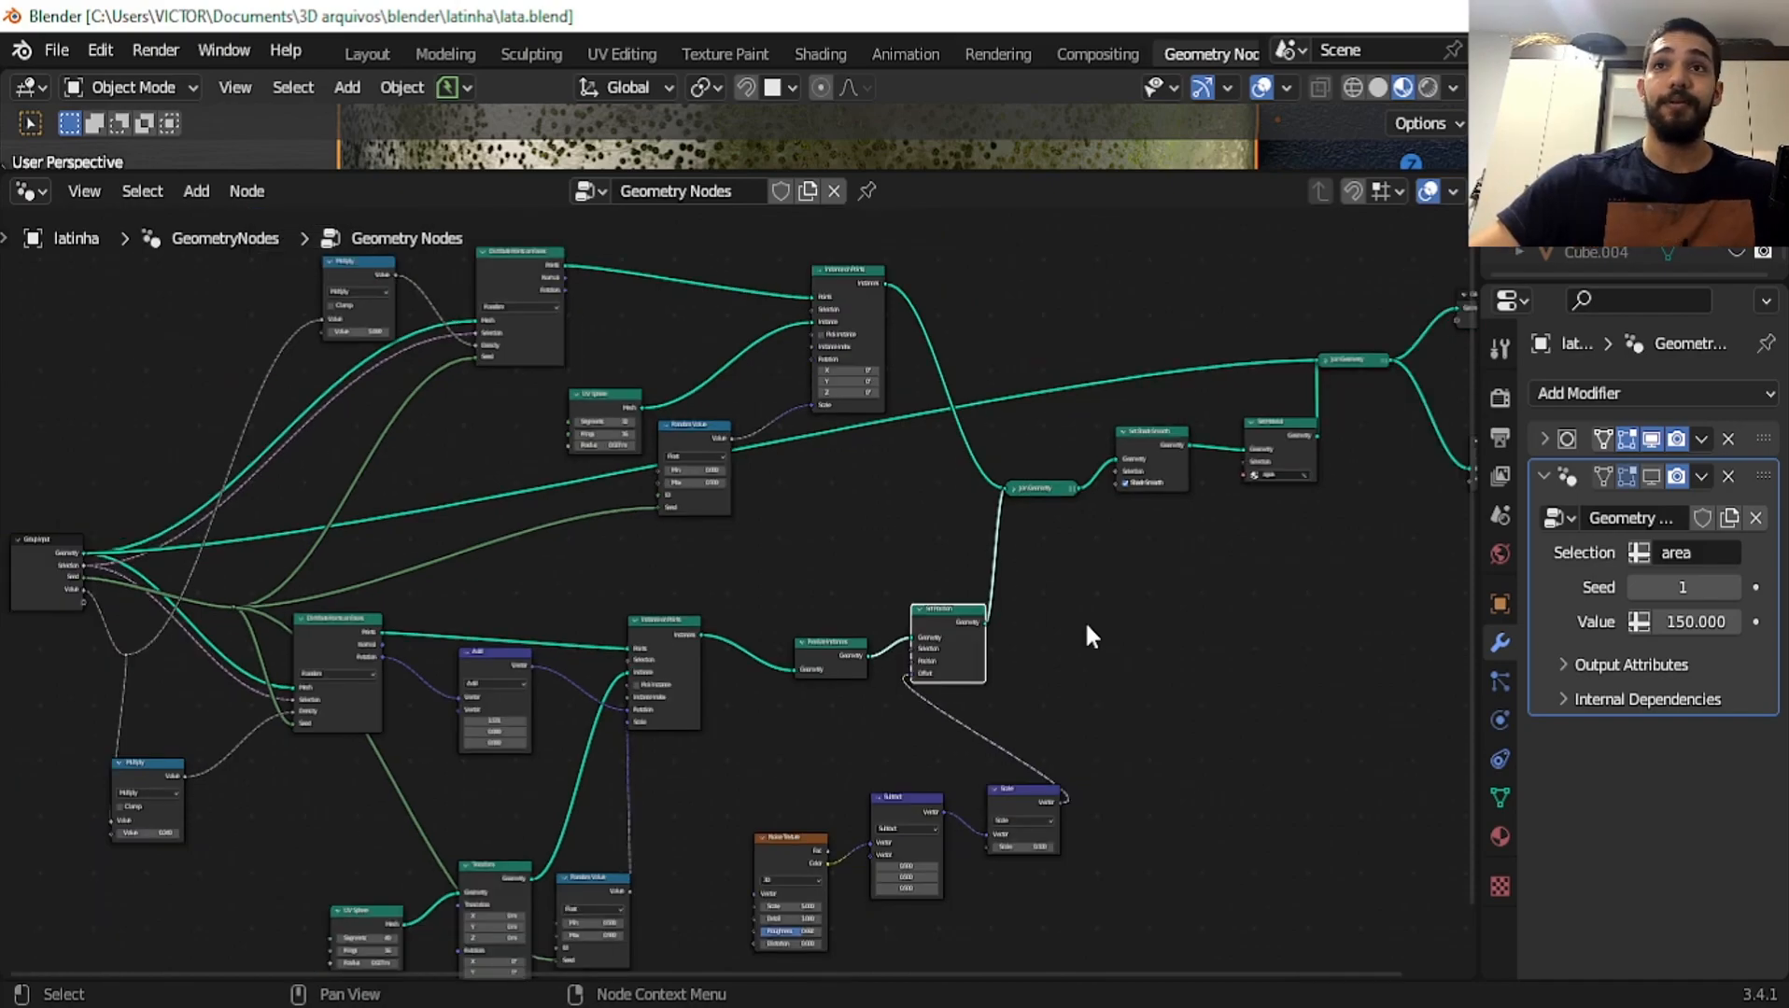